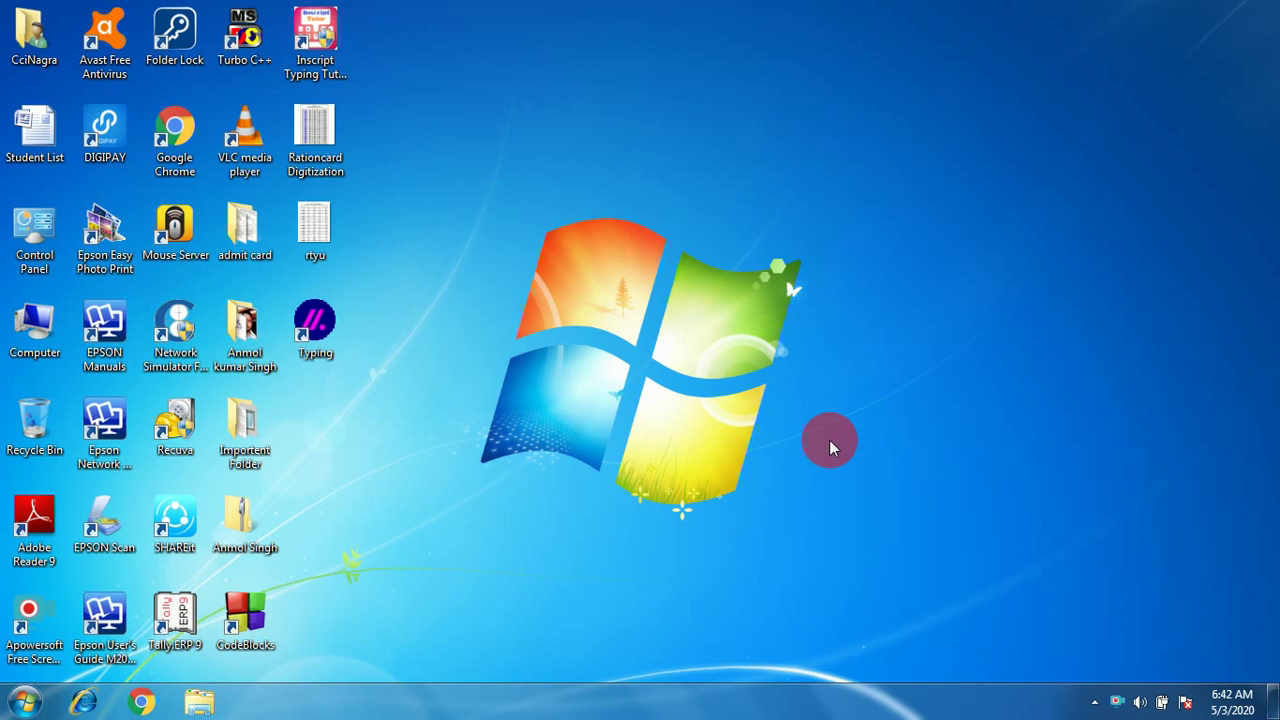
Launch Word from the Run box with the Winword command to get a blank document.
key("super+r")
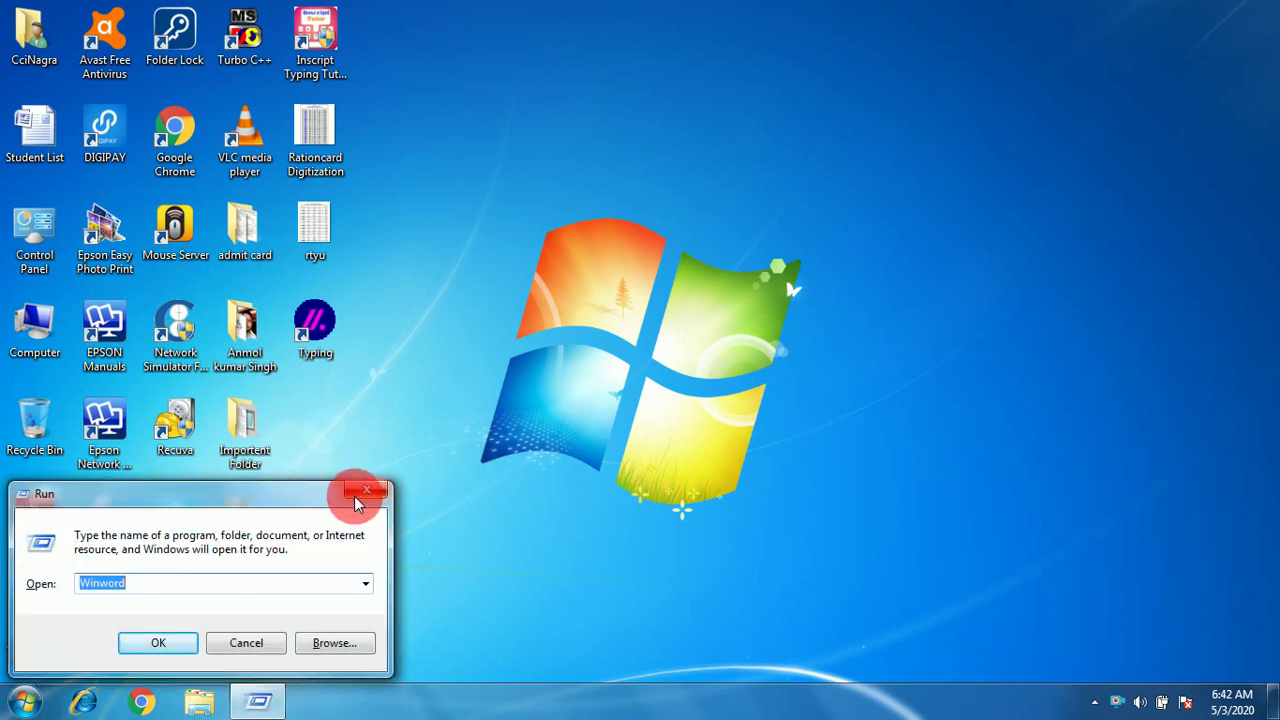
left_click(150, 642)
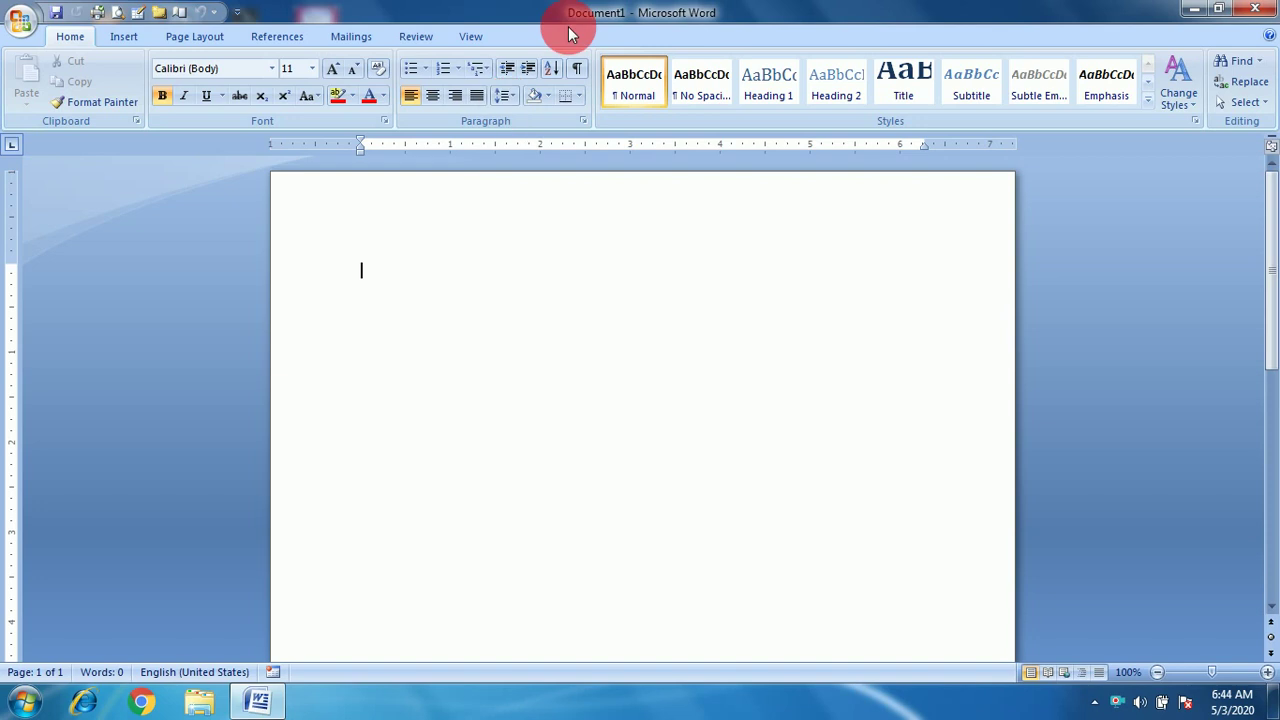
Open Student List from the recent documents and select its first eight names.
left_click(22, 22)
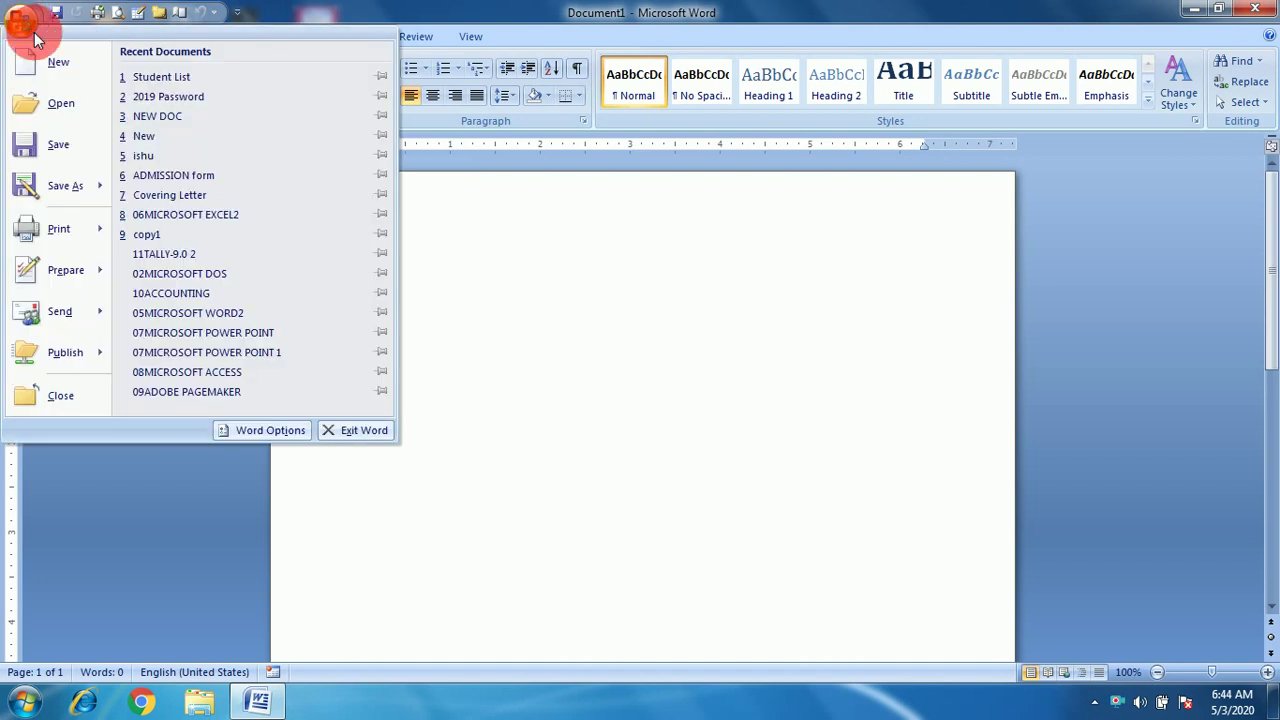
left_click(178, 76)
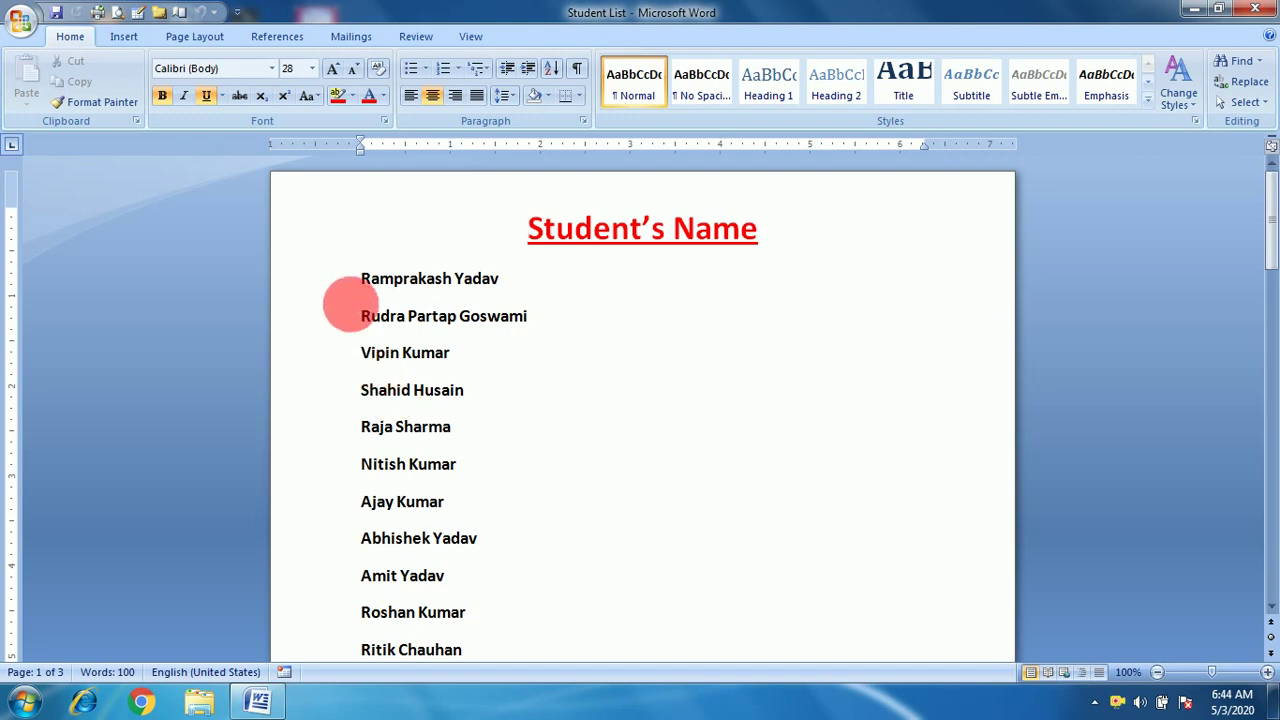
left_click_drag(363, 282, 471, 545)
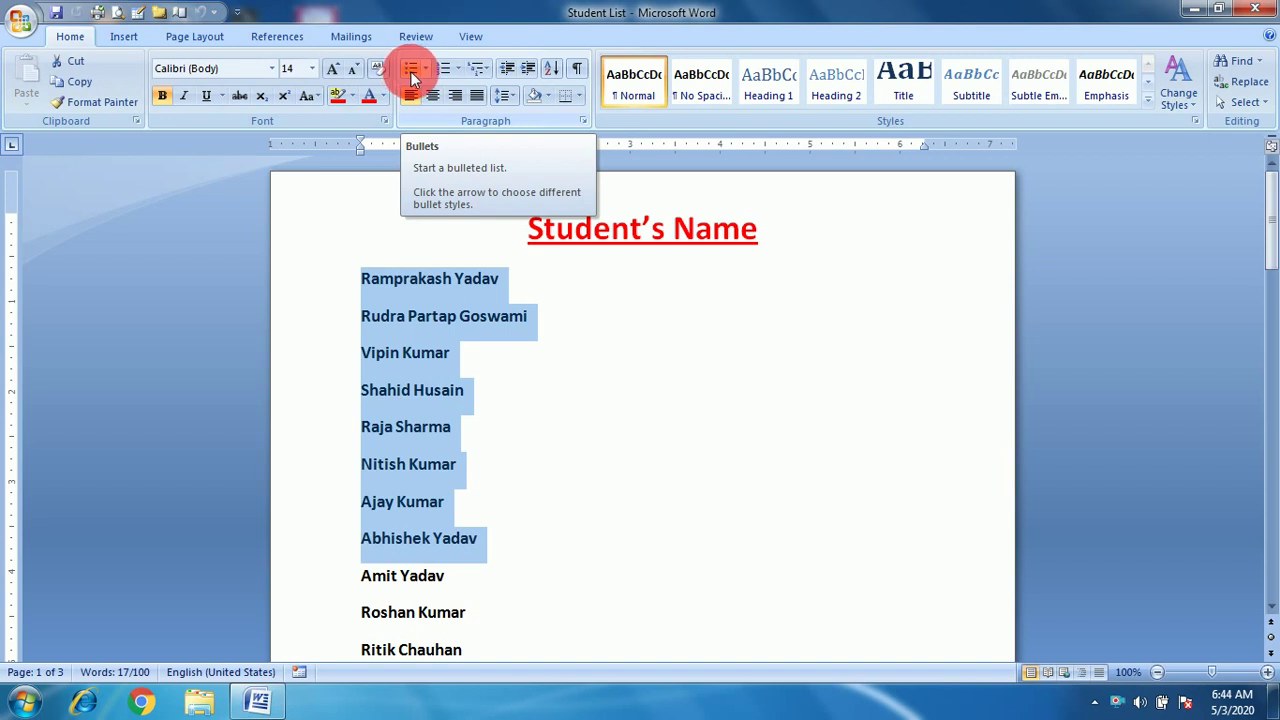
Bullet the first eight student names with round bullets and return the caret to the first item.
left_click(411, 72)
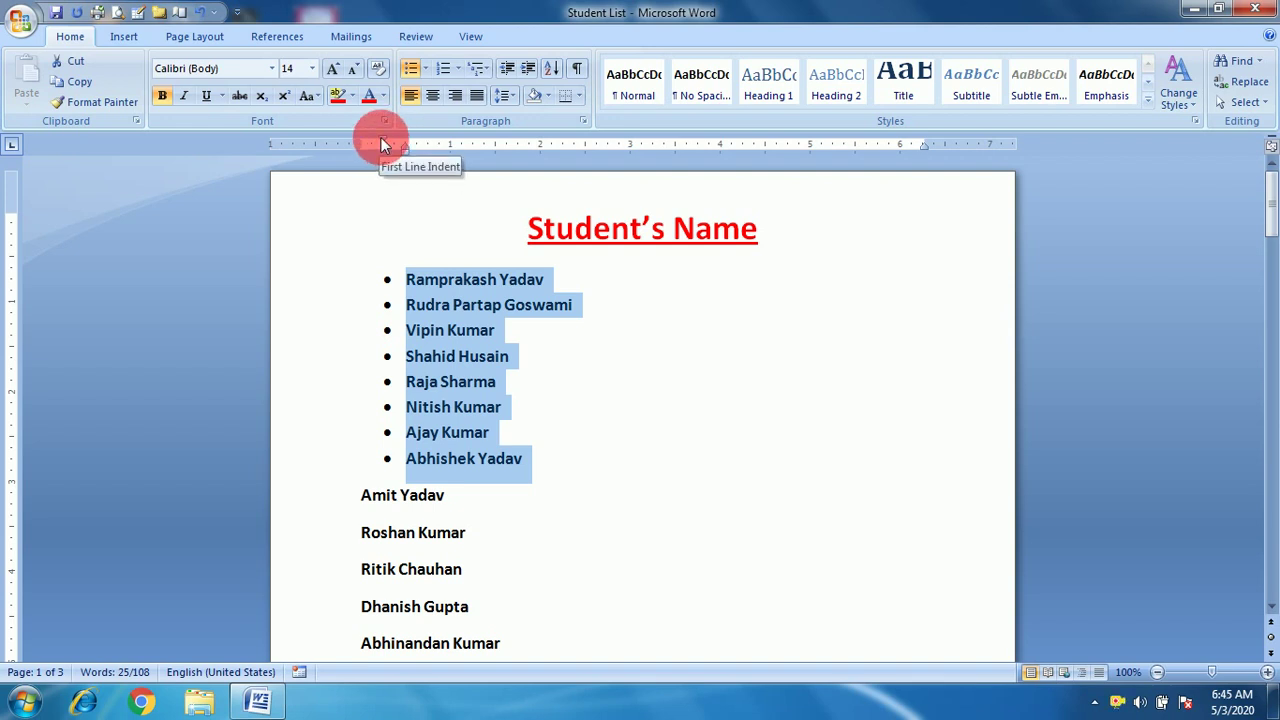
left_click(360, 495)
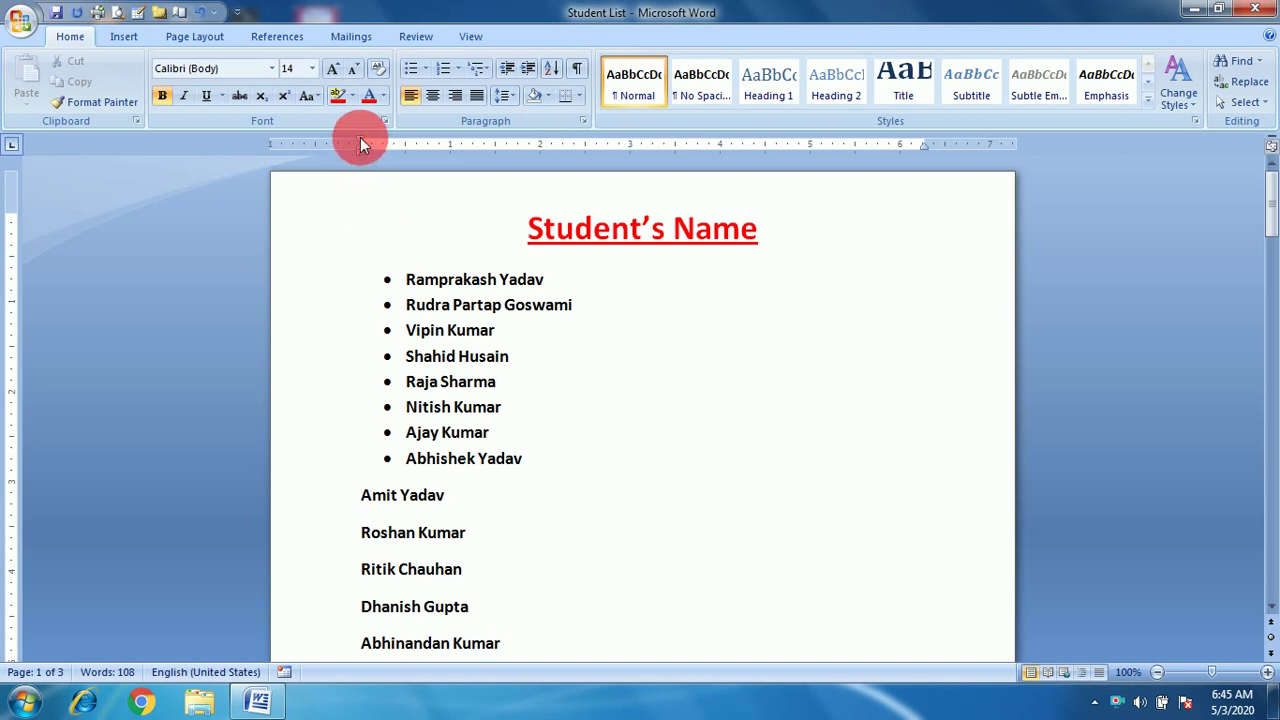
left_click(408, 280)
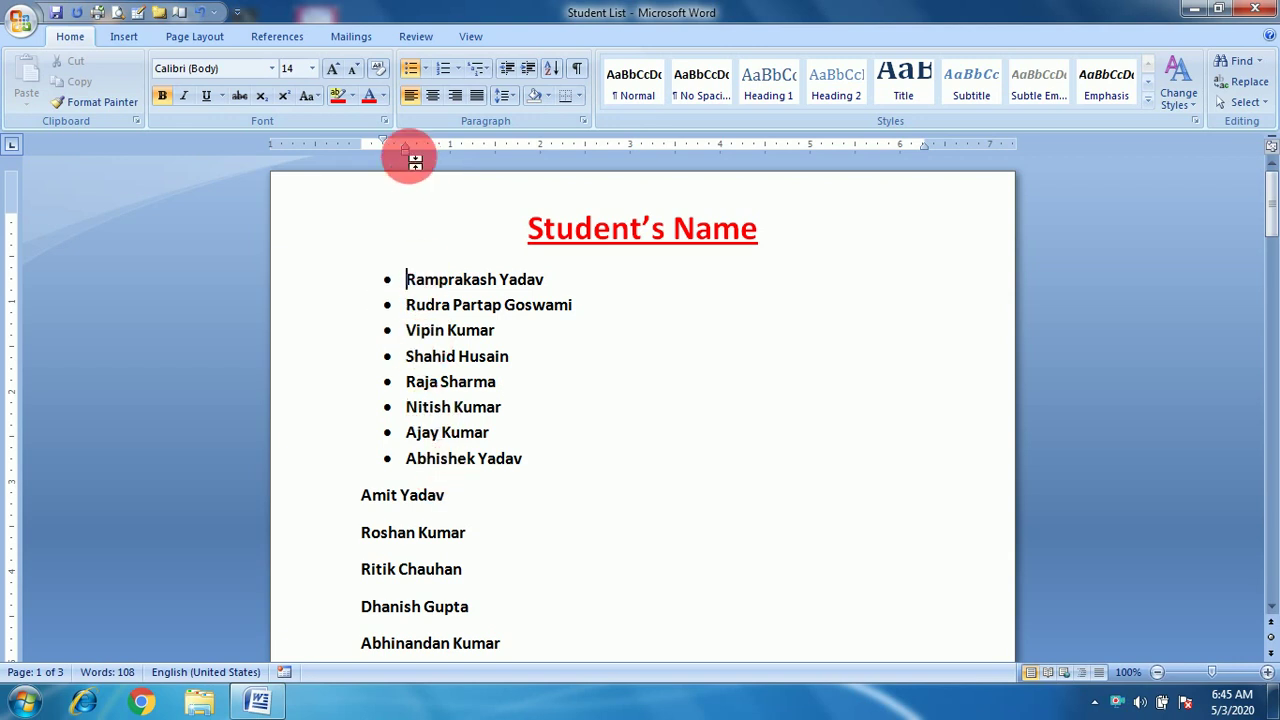
Change the list's bullets to arrows, then to the Om symbol, and look at Change List Level.
left_click(426, 72)
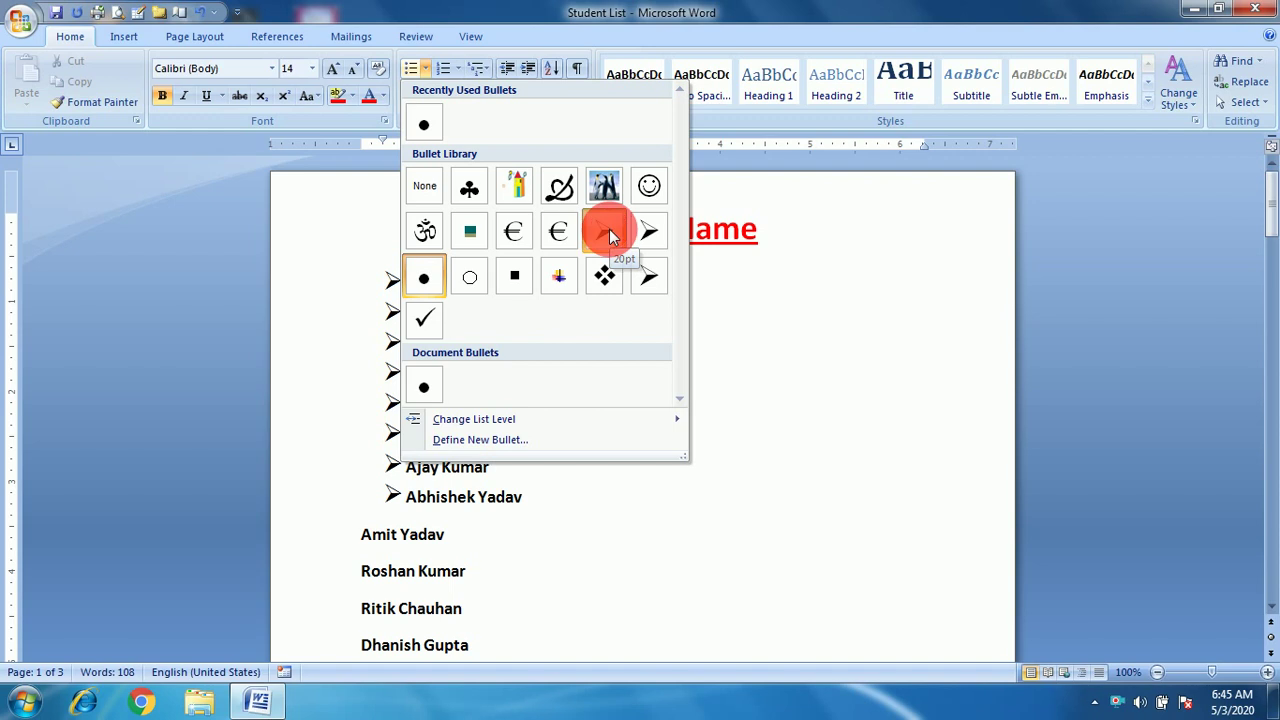
left_click(608, 232)
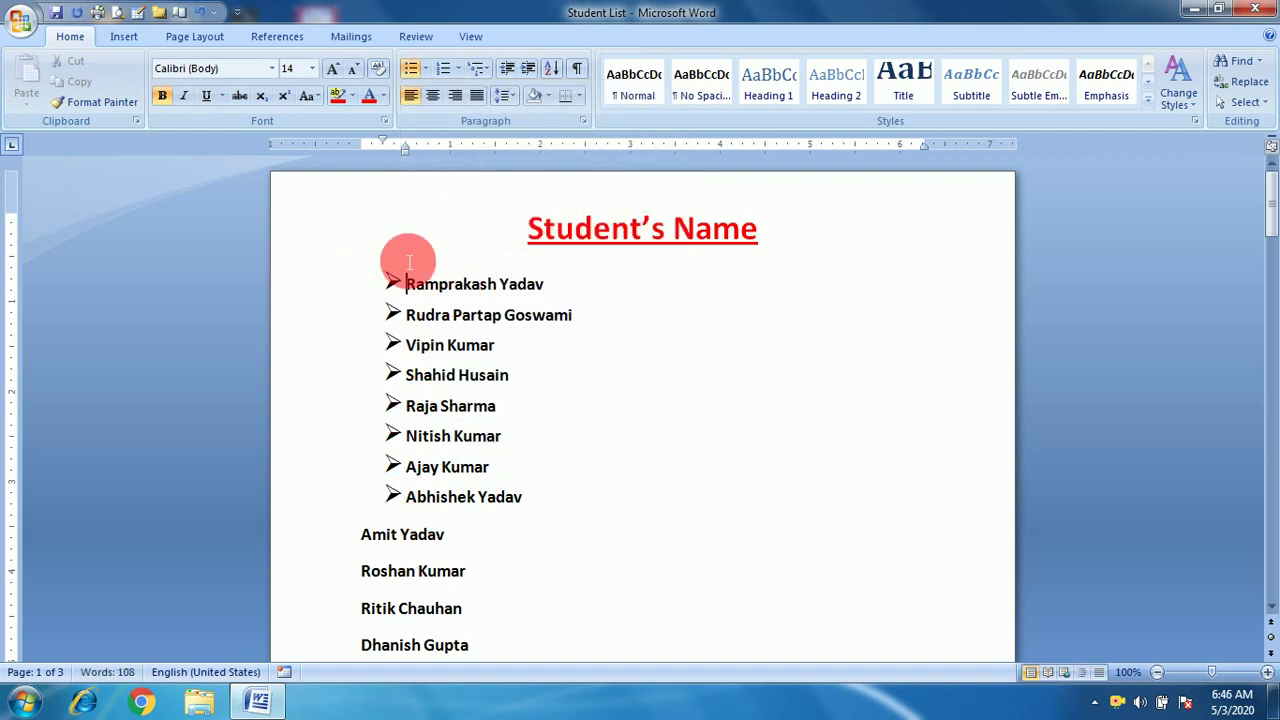
left_click(425, 68)
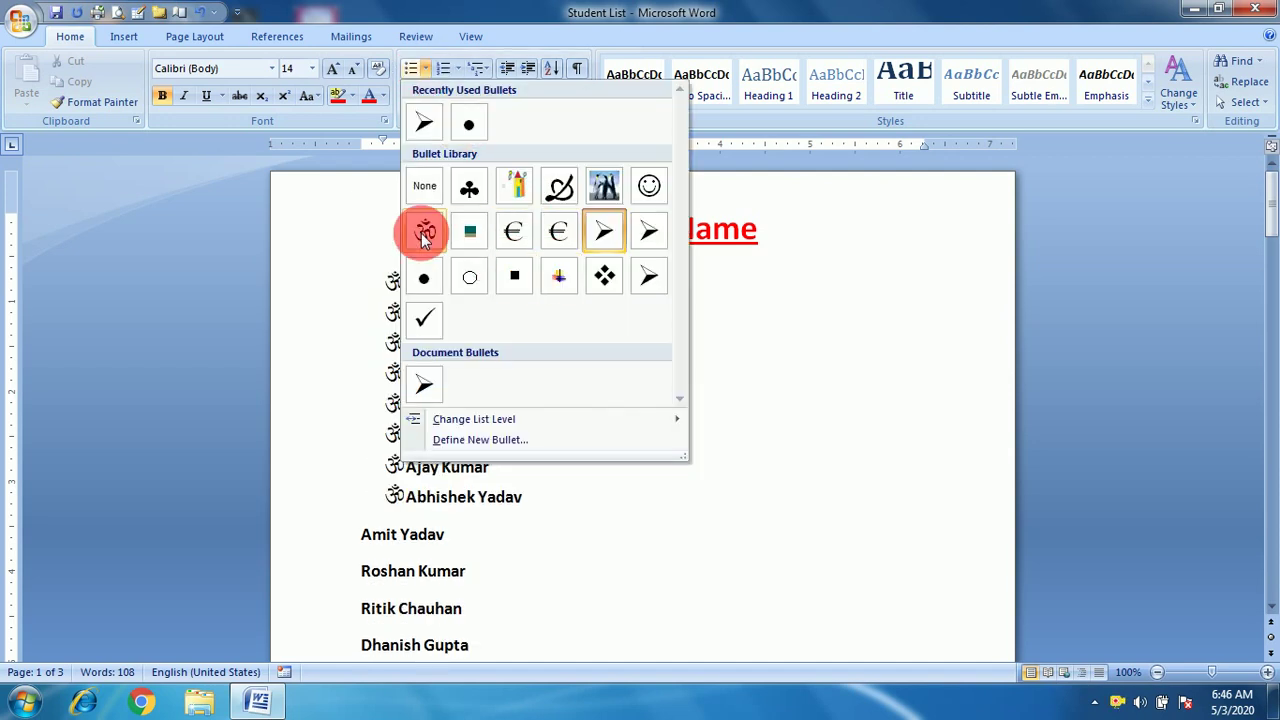
left_click(424, 230)
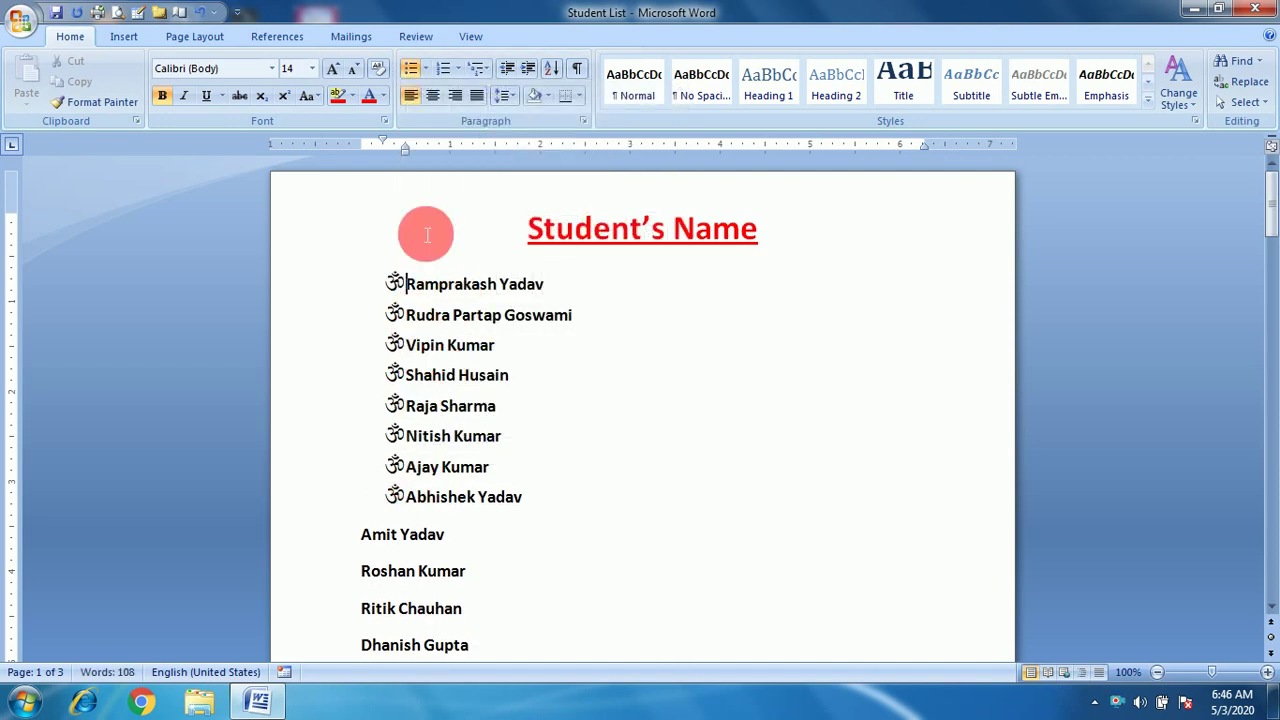
left_click(425, 68)
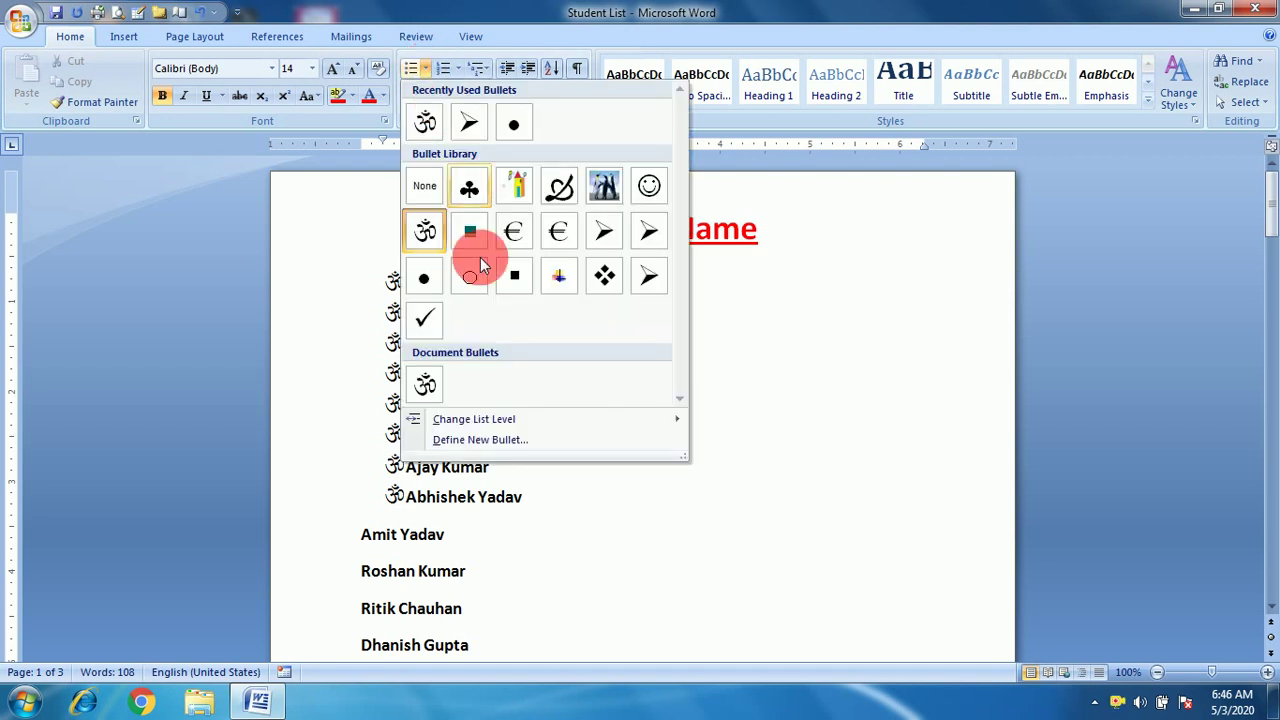
mouse_move(472, 428)
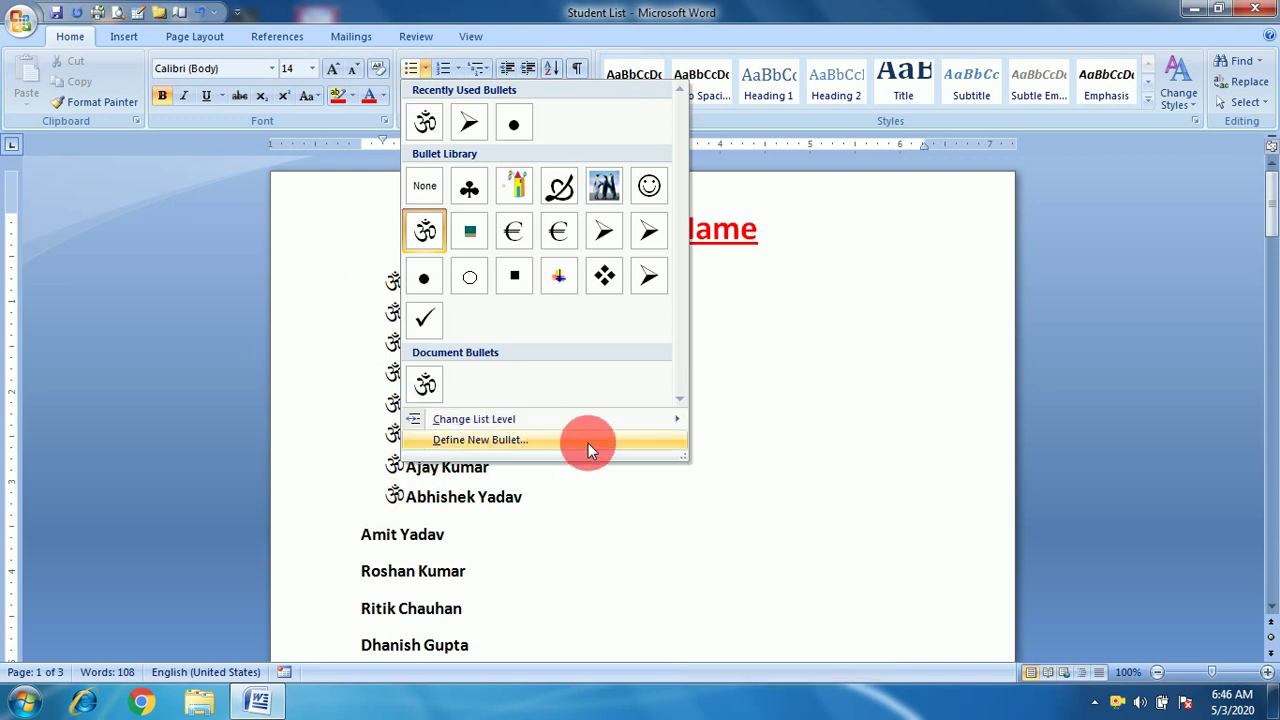
mouse_move(570, 420)
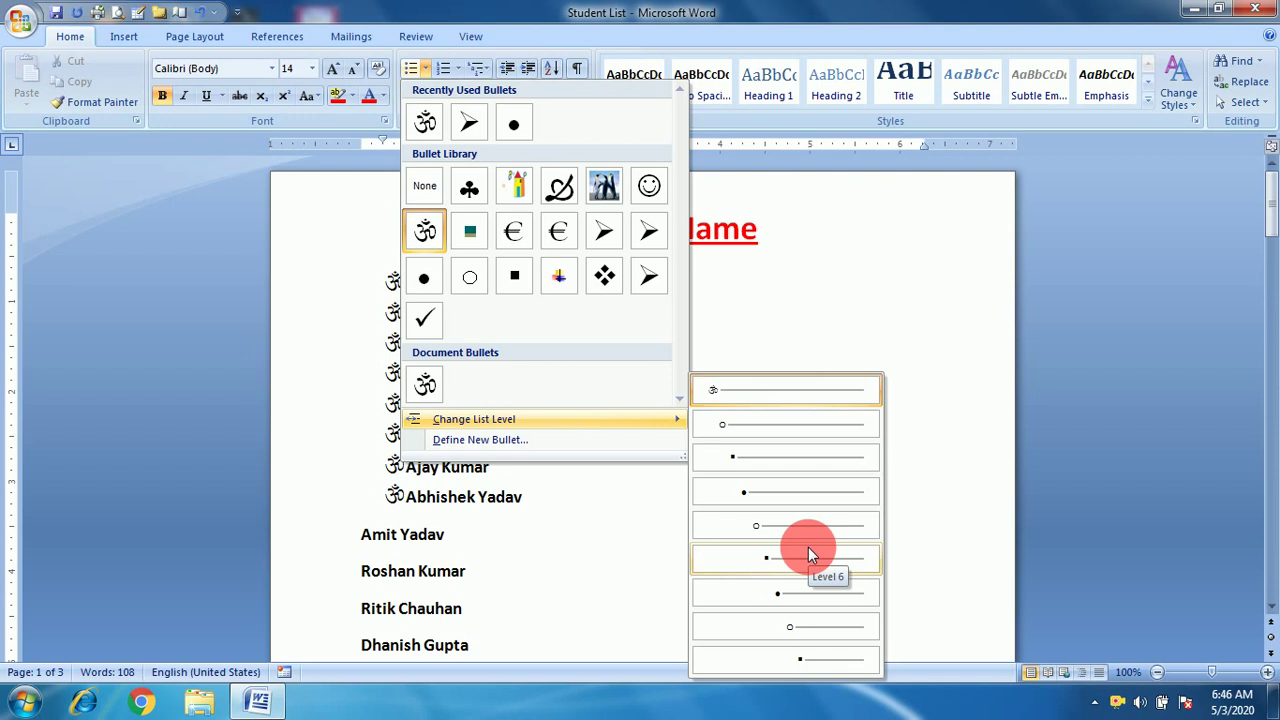
Demote the second name to list level 2 and the third name to level 3.
left_click(828, 335)
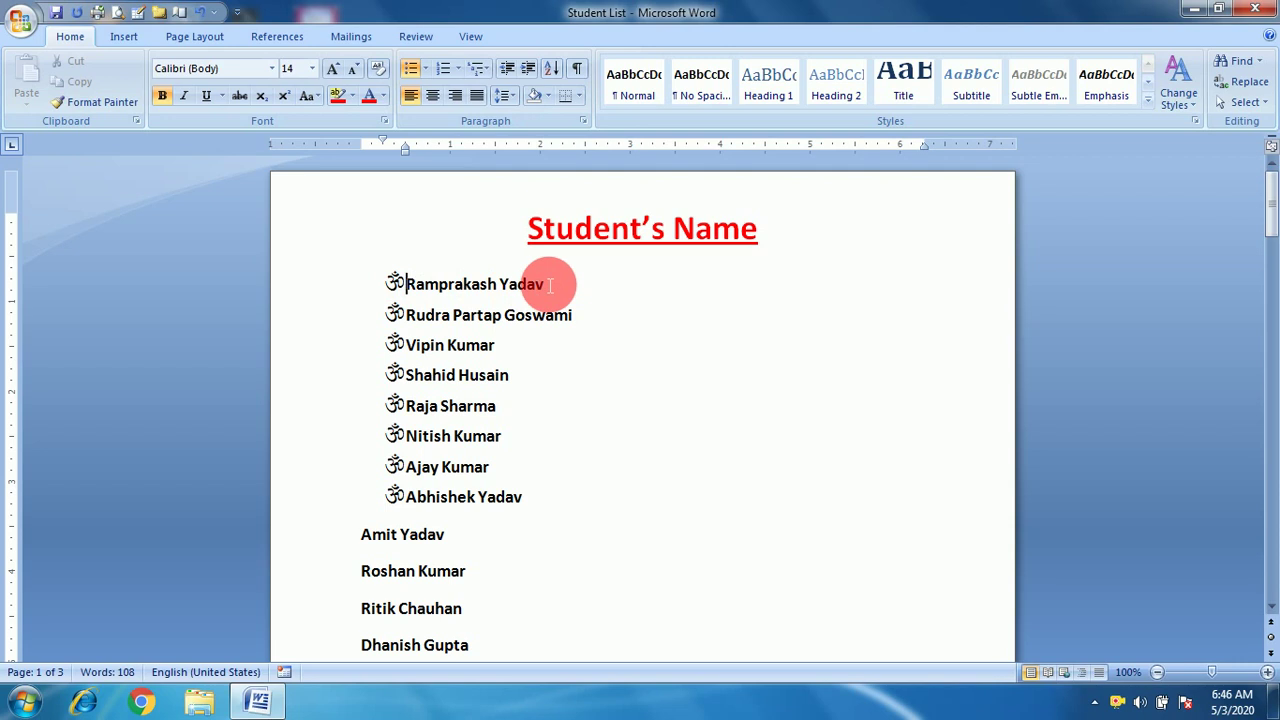
left_click(414, 318)
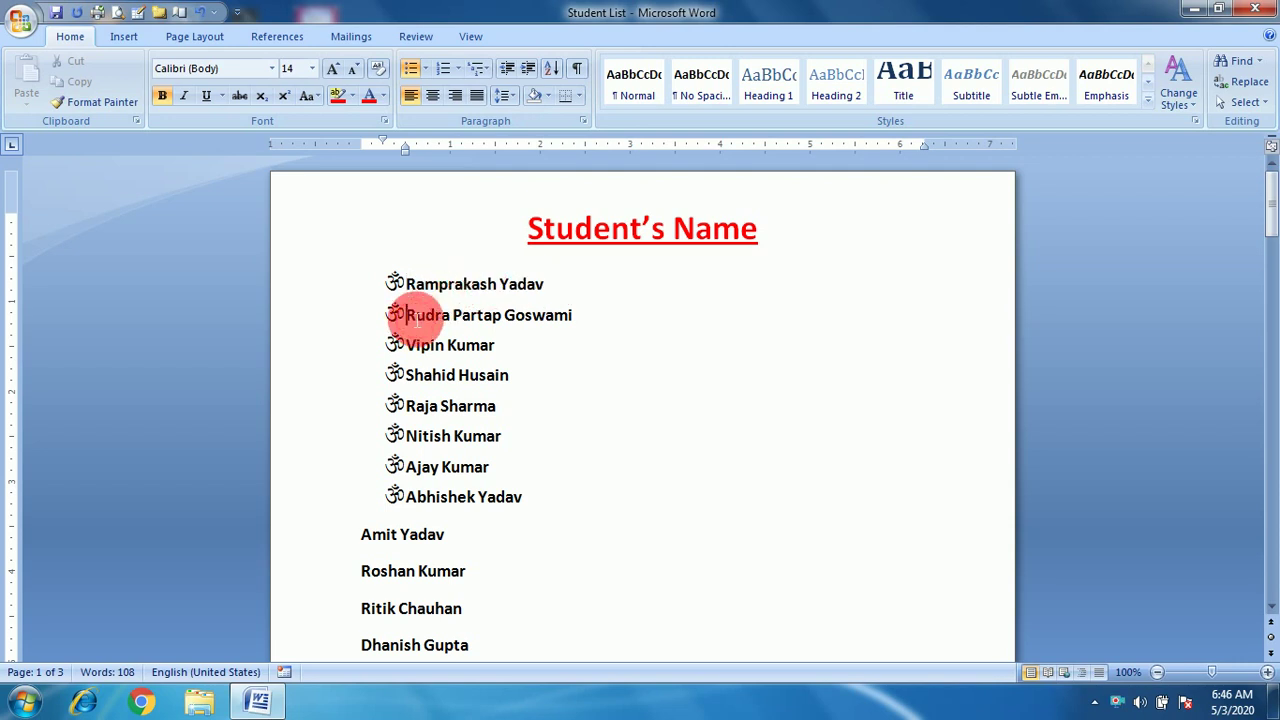
left_click(427, 66)
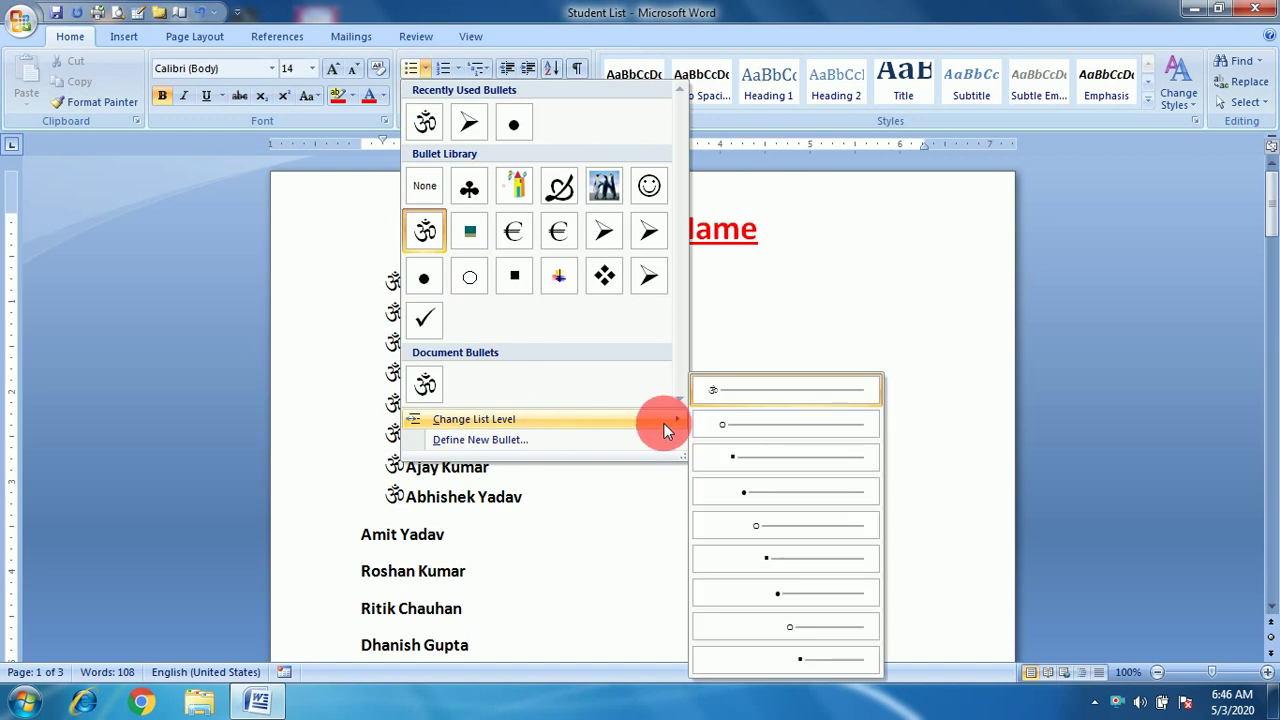
left_click(732, 421)
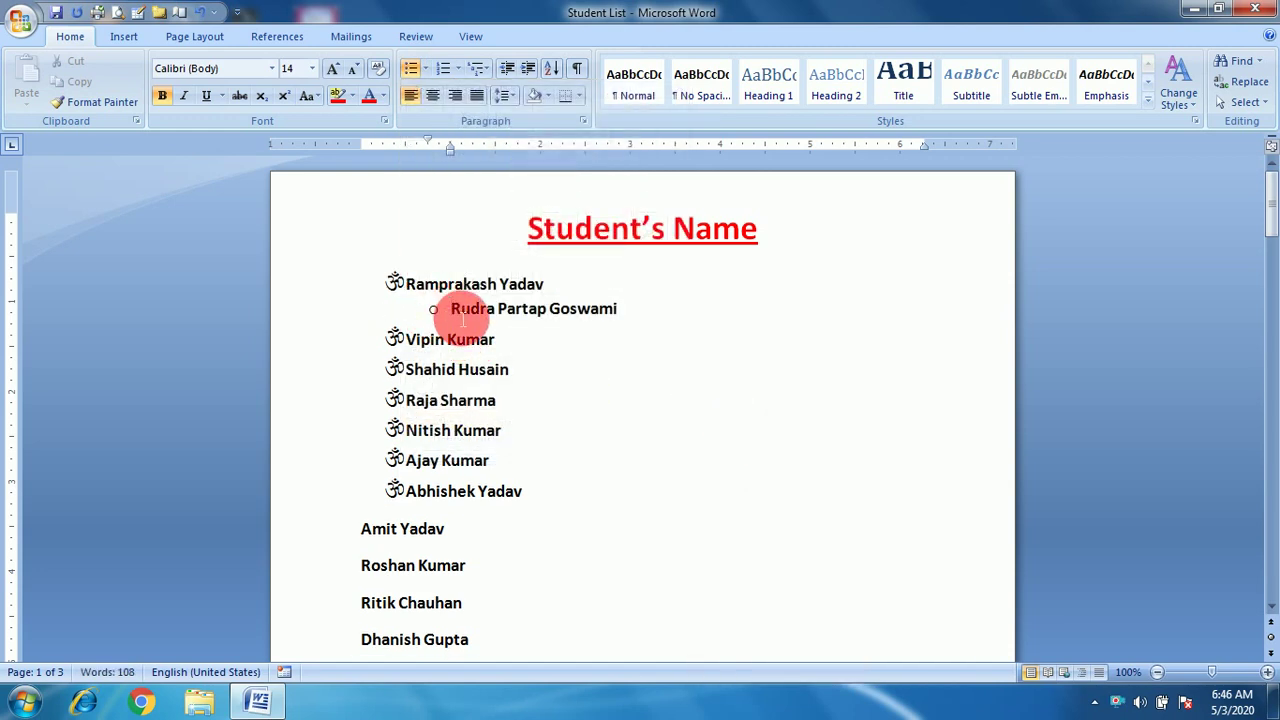
left_click(395, 340)
left_click(410, 343)
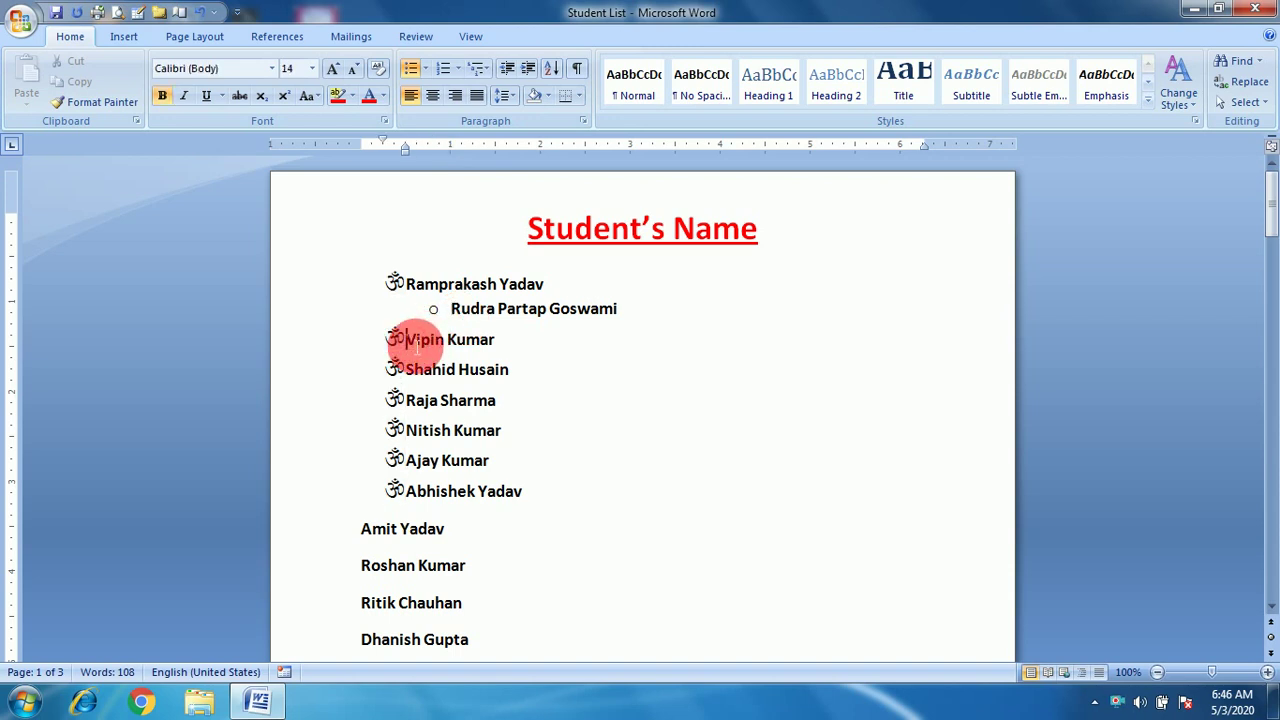
key("Tab")
key("Tab")
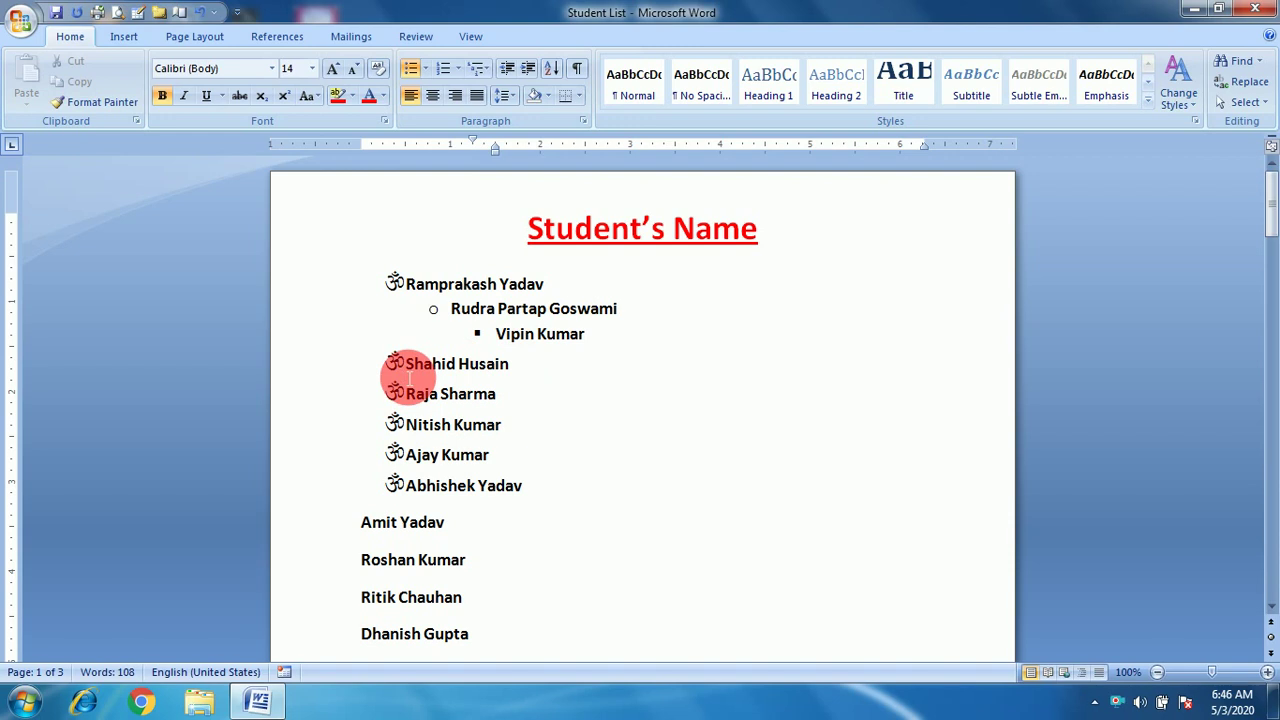
Indent the fourth name to list level 4 and the fifth name to level 5.
left_click(396, 365)
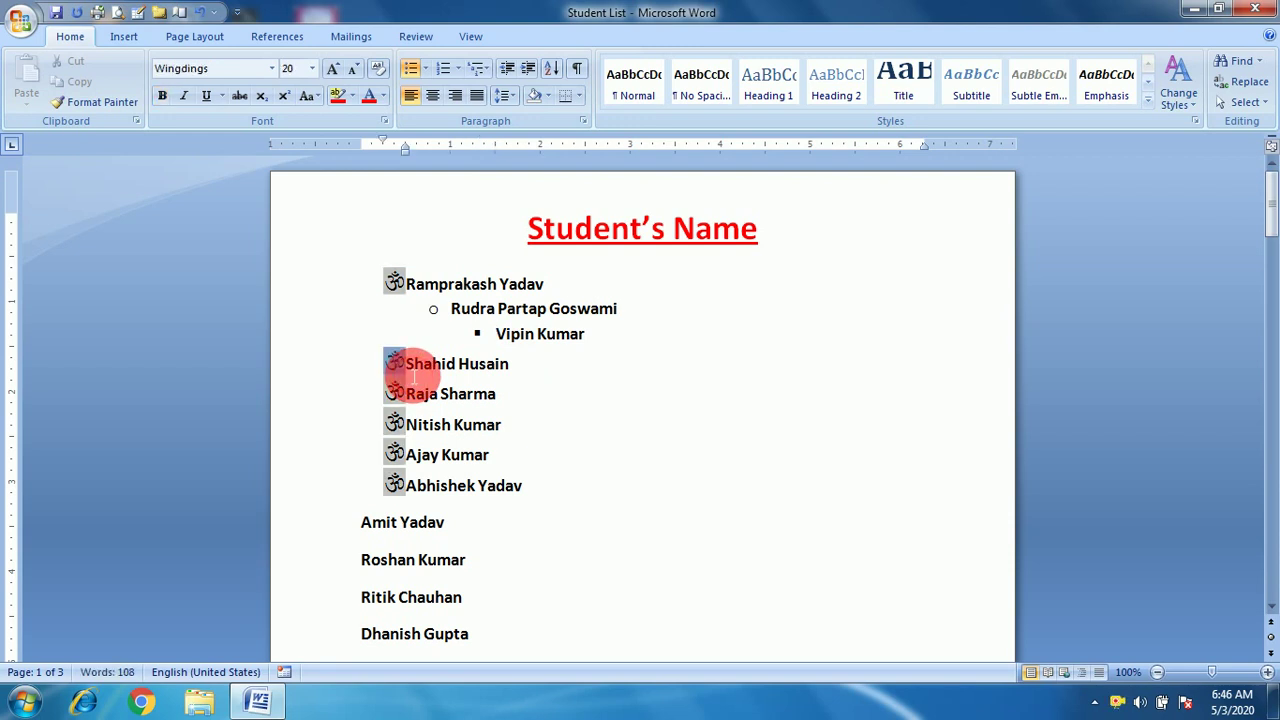
left_click(416, 377)
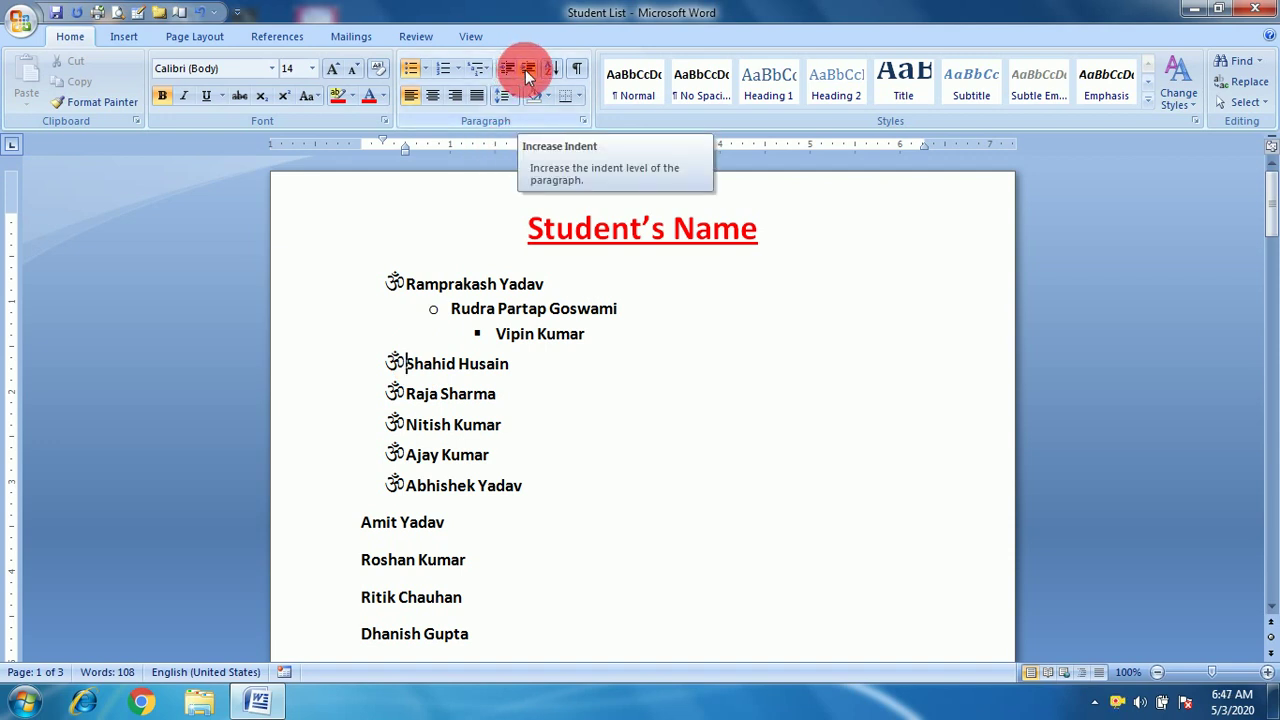
left_click(527, 72)
left_click(527, 72)
left_click(527, 72)
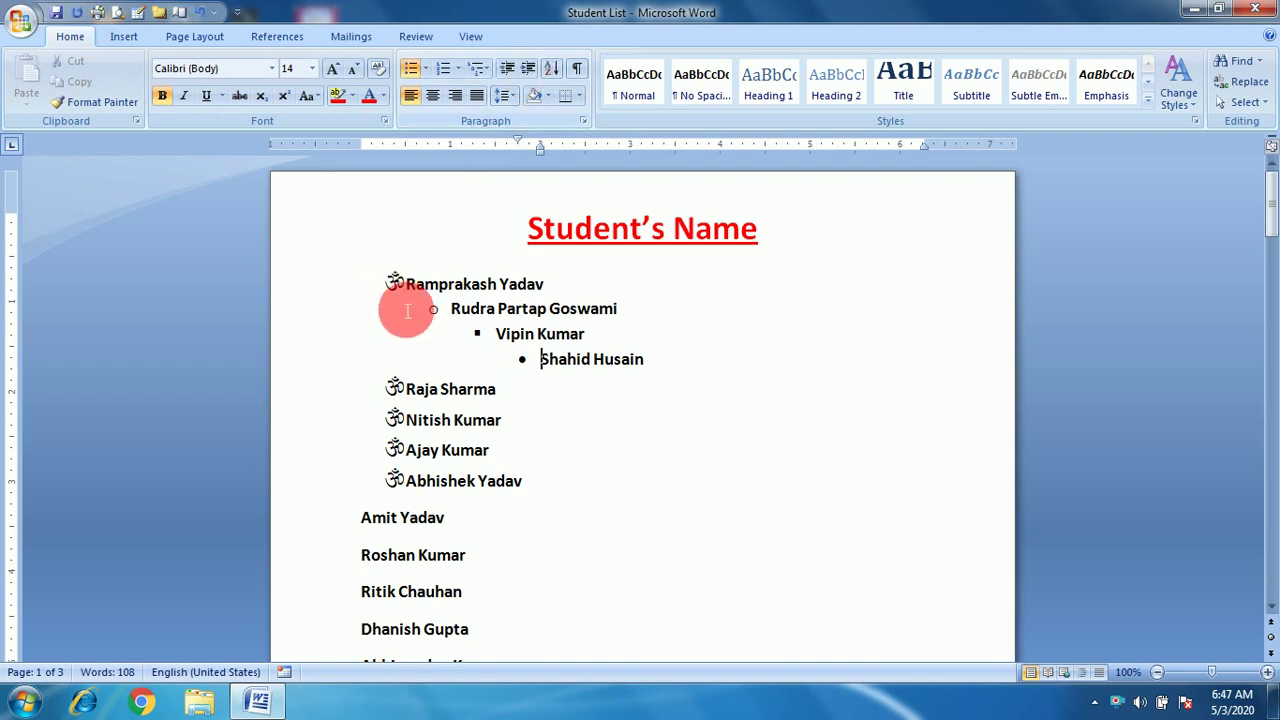
left_click(417, 389)
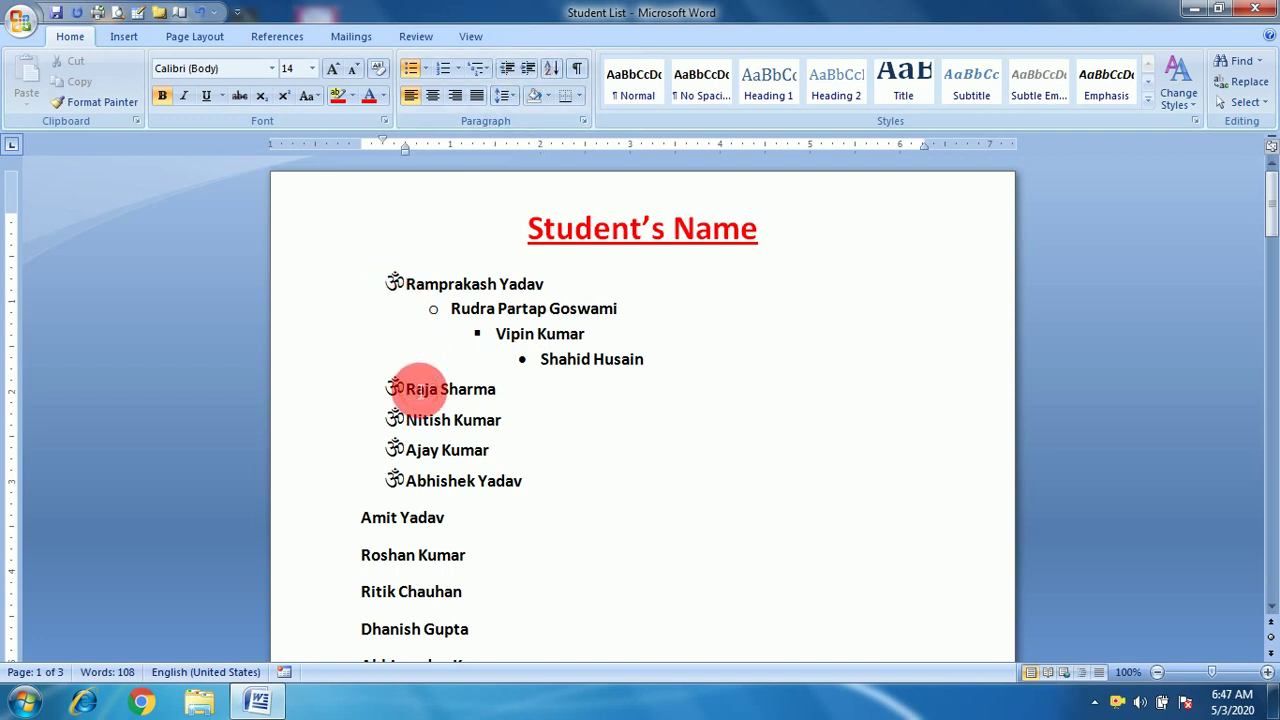
key("Tab")
key("Tab")
key("Tab")
key("Tab")
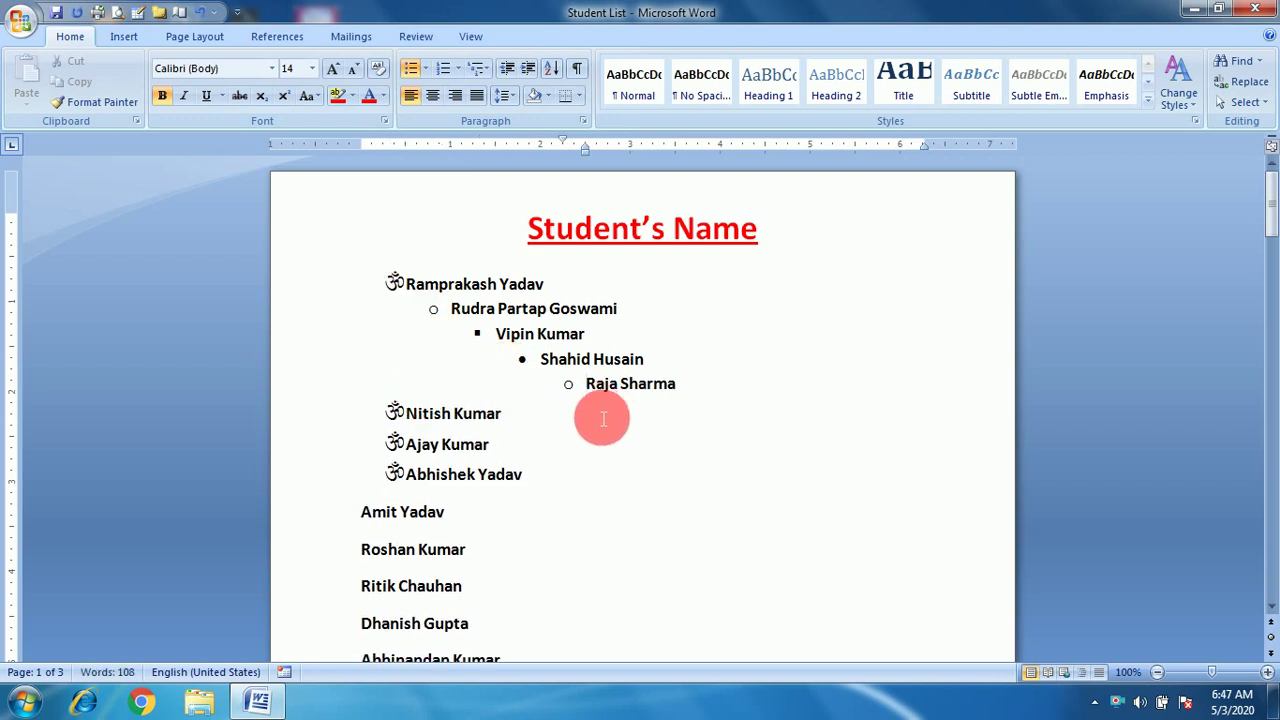
Demote the sixth name to list level 6, leaving the list-level options unchanged.
left_click(420, 415)
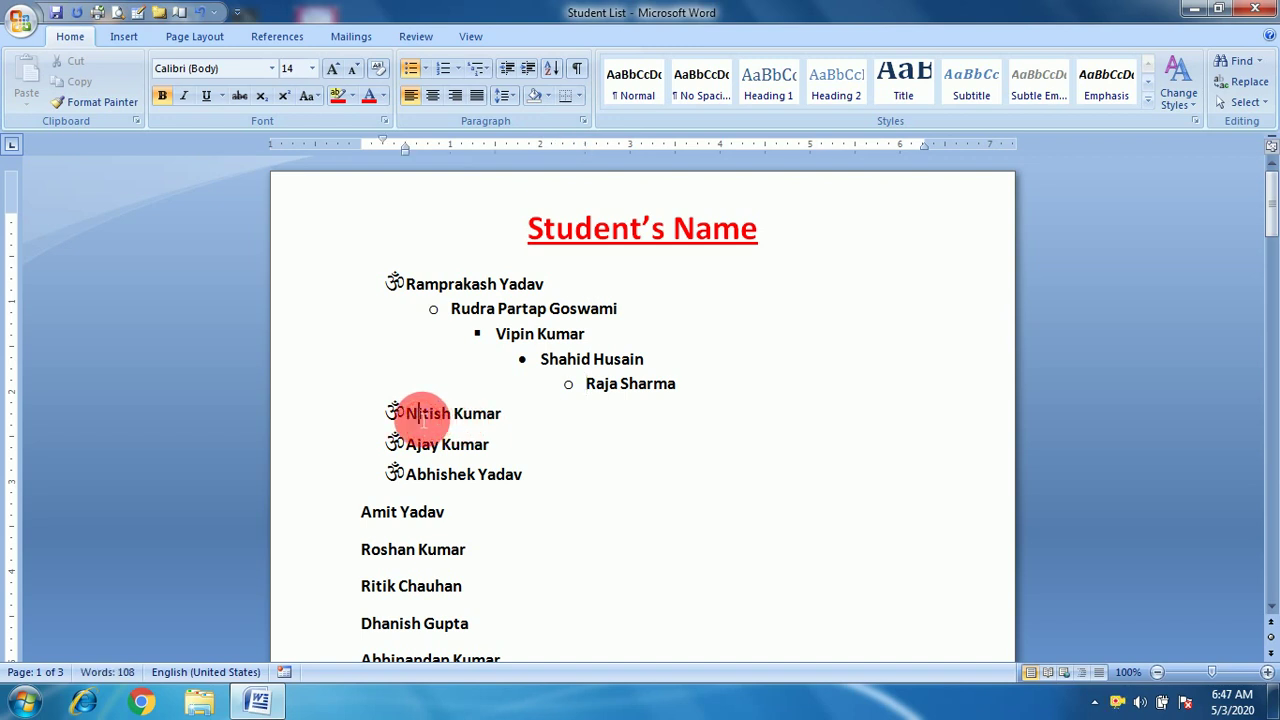
key("Left")
key("Tab")
key("Tab")
key("Tab")
key("Tab")
key("Tab")
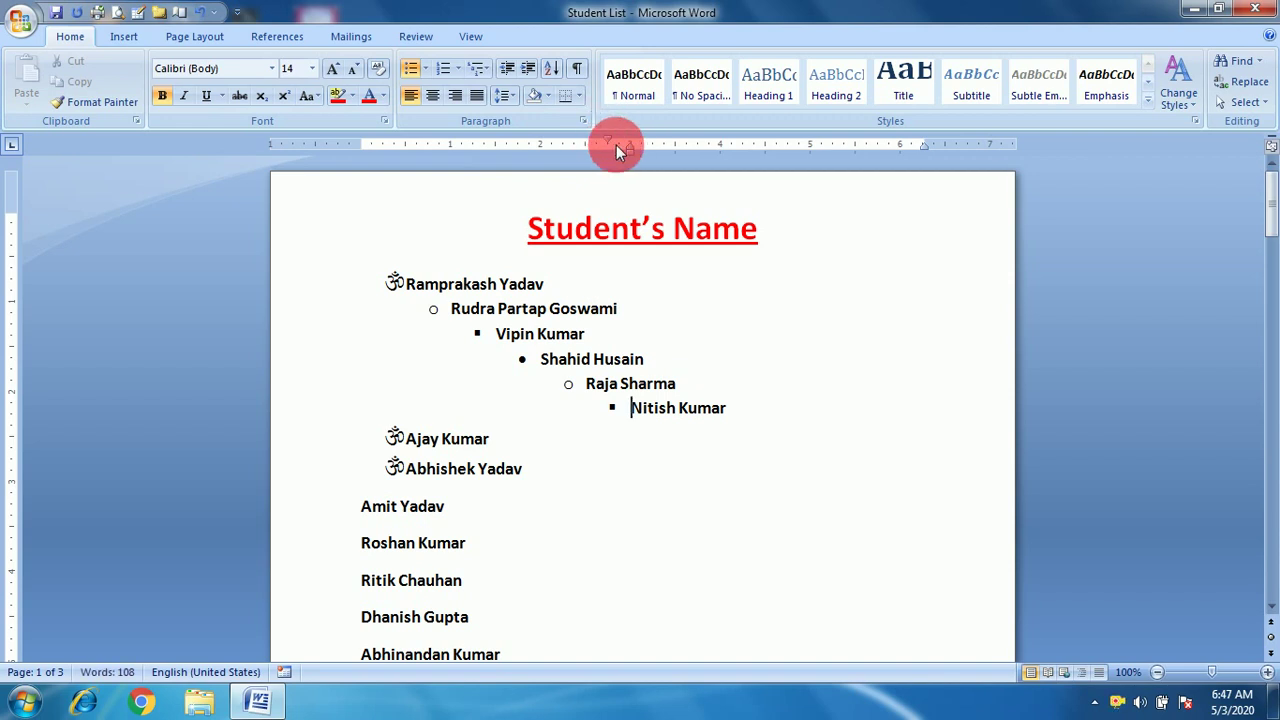
left_click(426, 64)
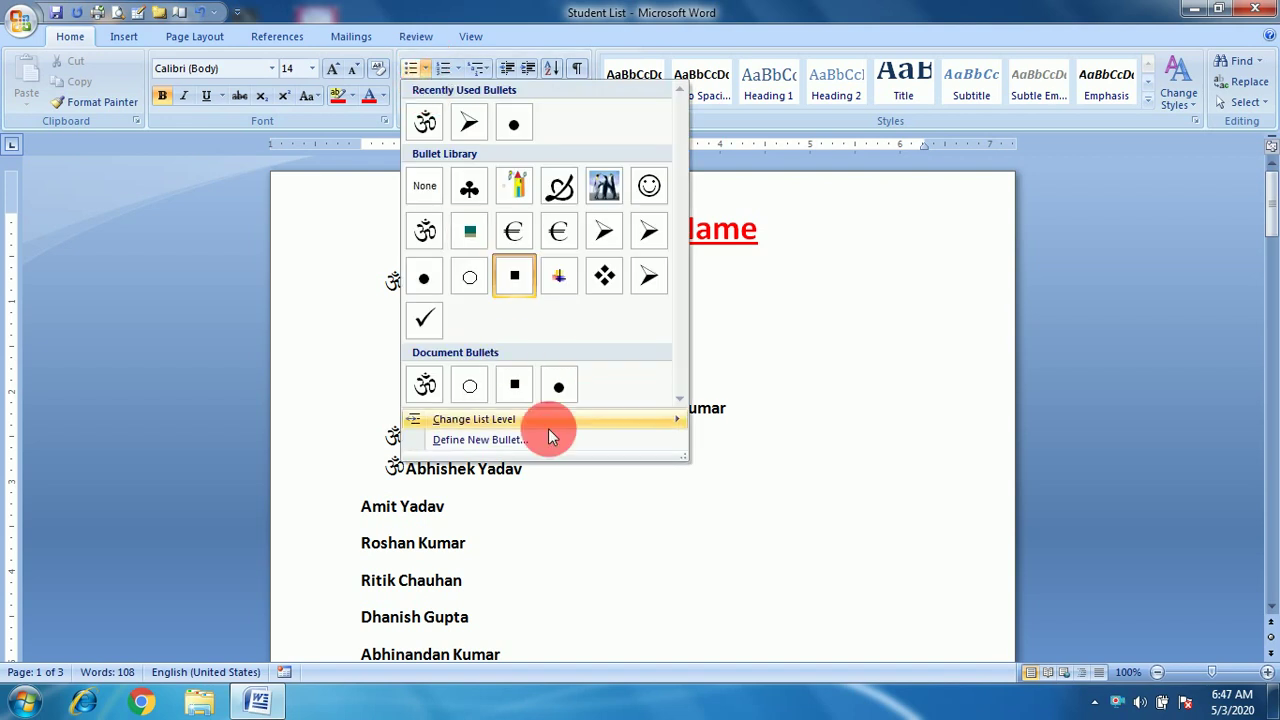
mouse_move(505, 426)
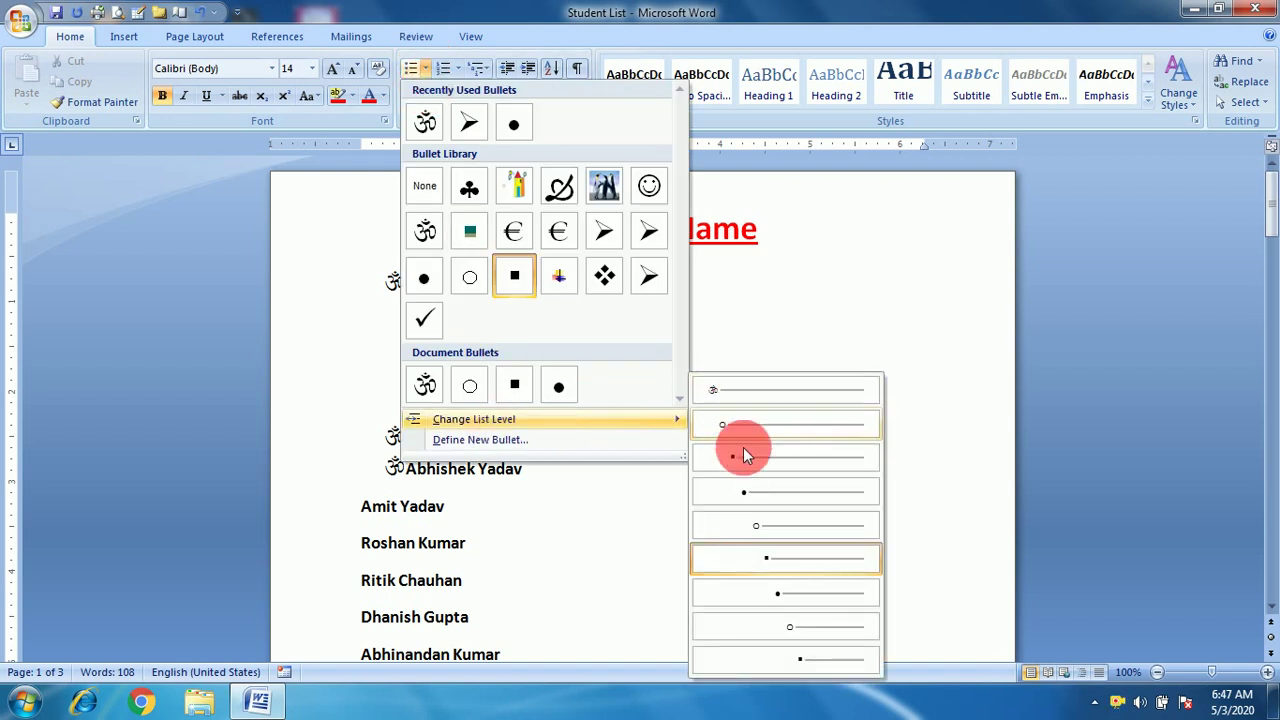
left_click(818, 316)
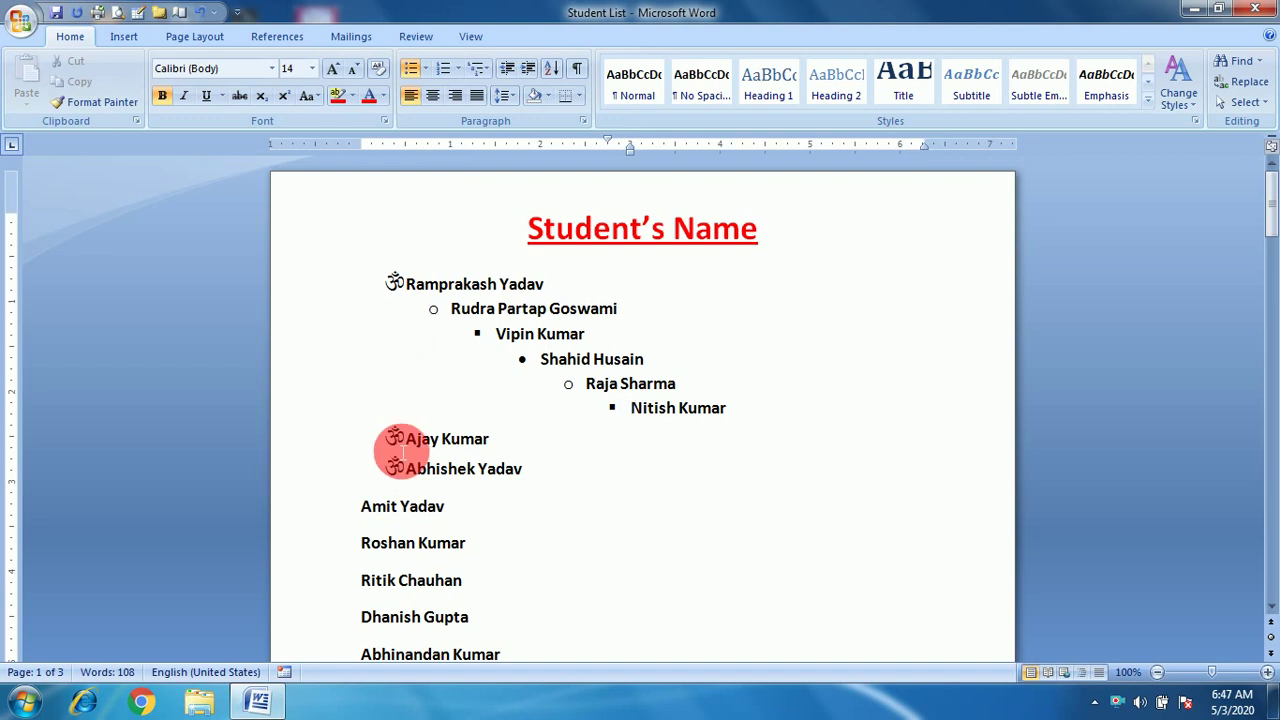
Start defining a new bullet and bring up its symbol chooser.
left_click(425, 68)
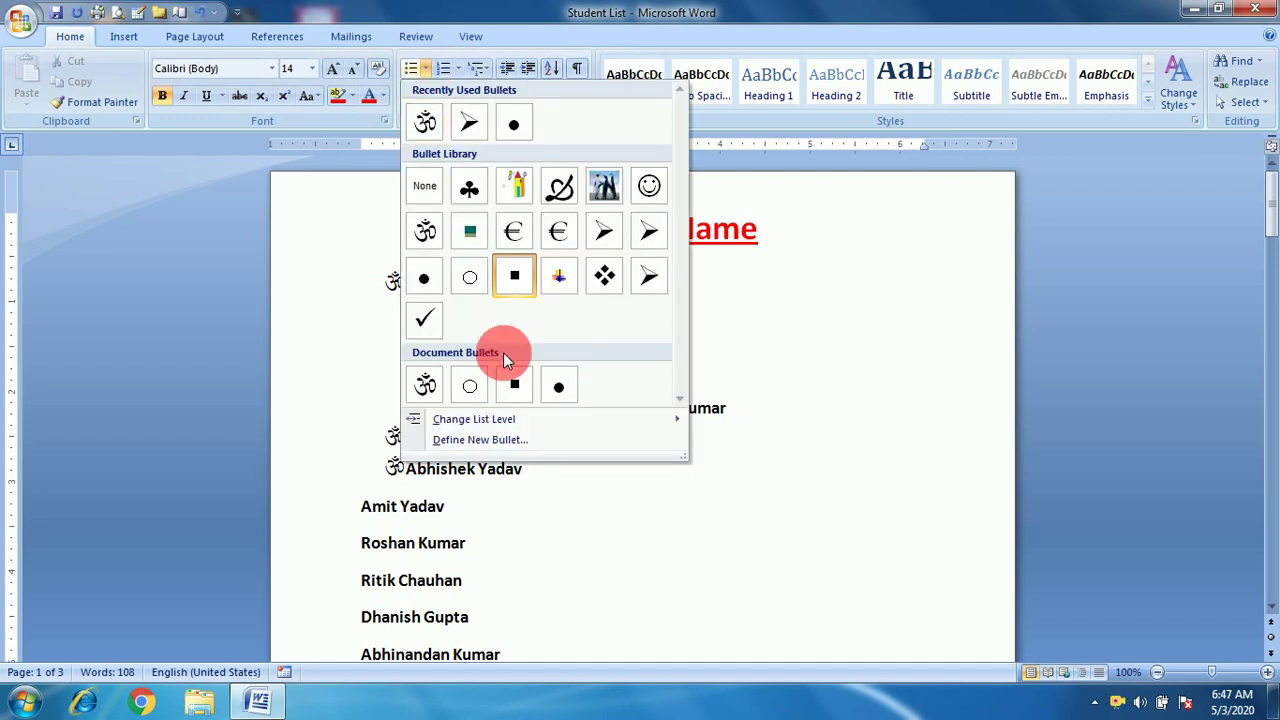
mouse_move(490, 419)
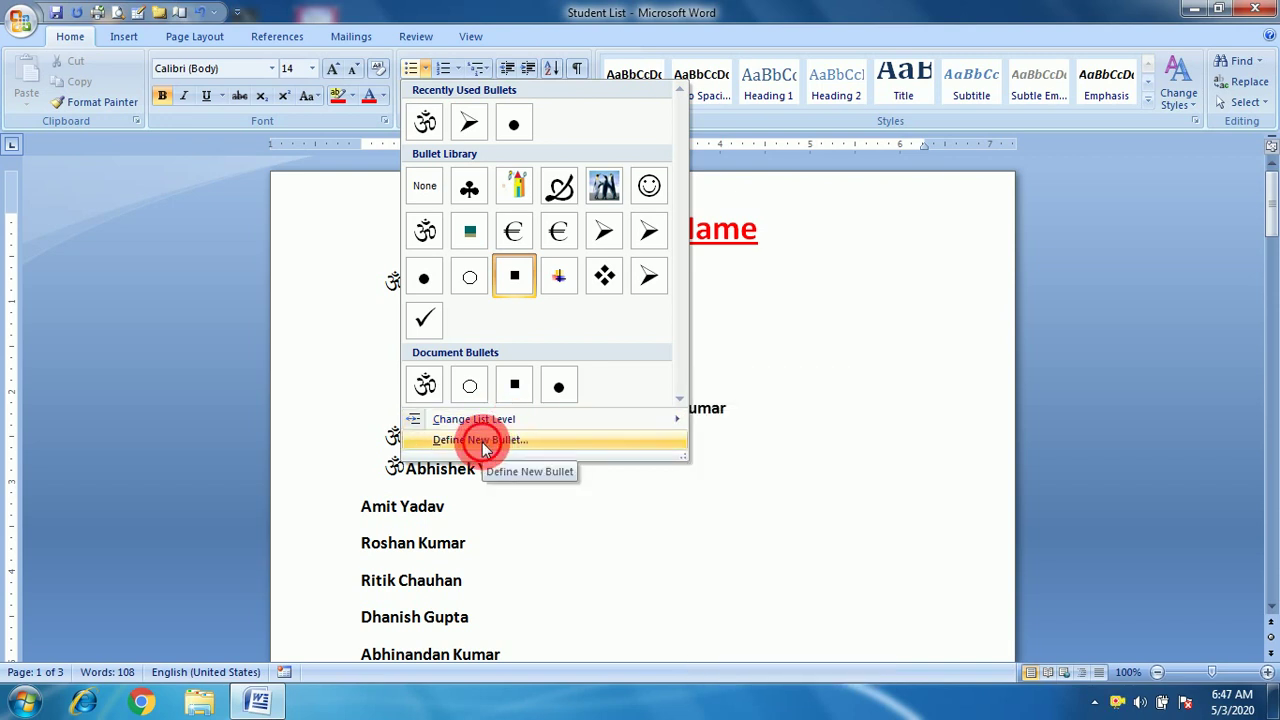
left_click(482, 442)
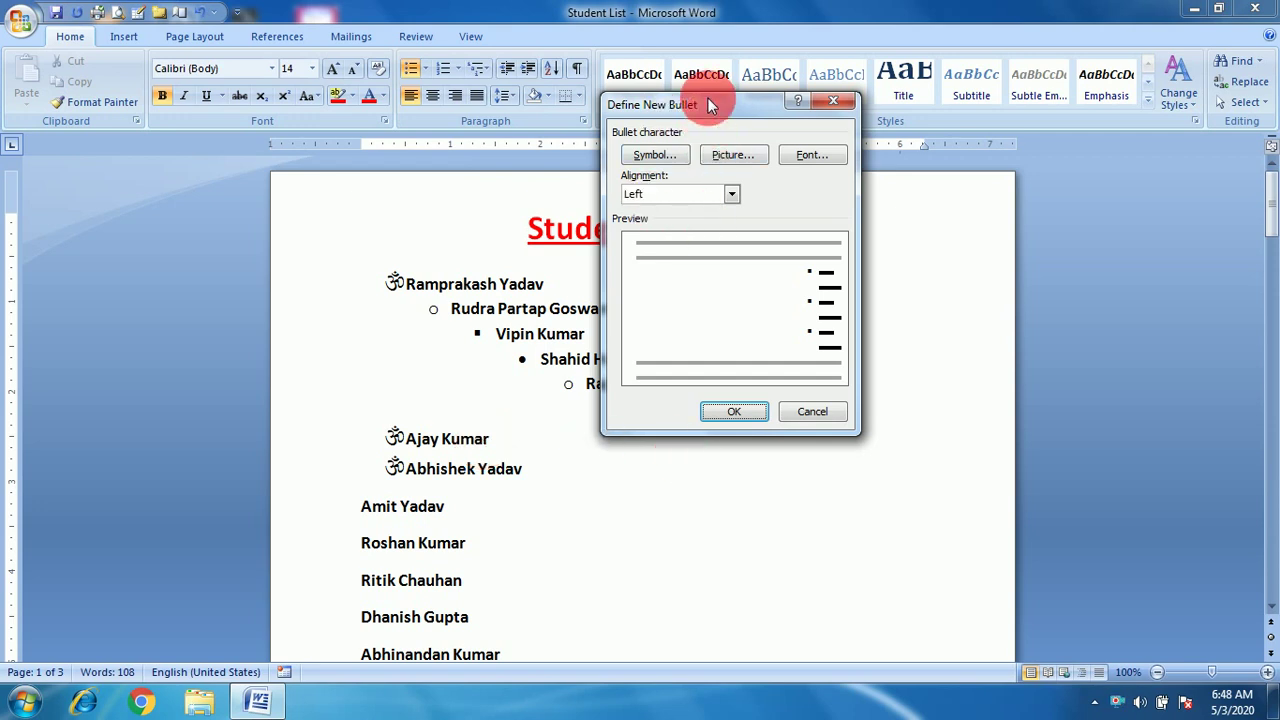
left_click_drag(707, 97, 381, 102)
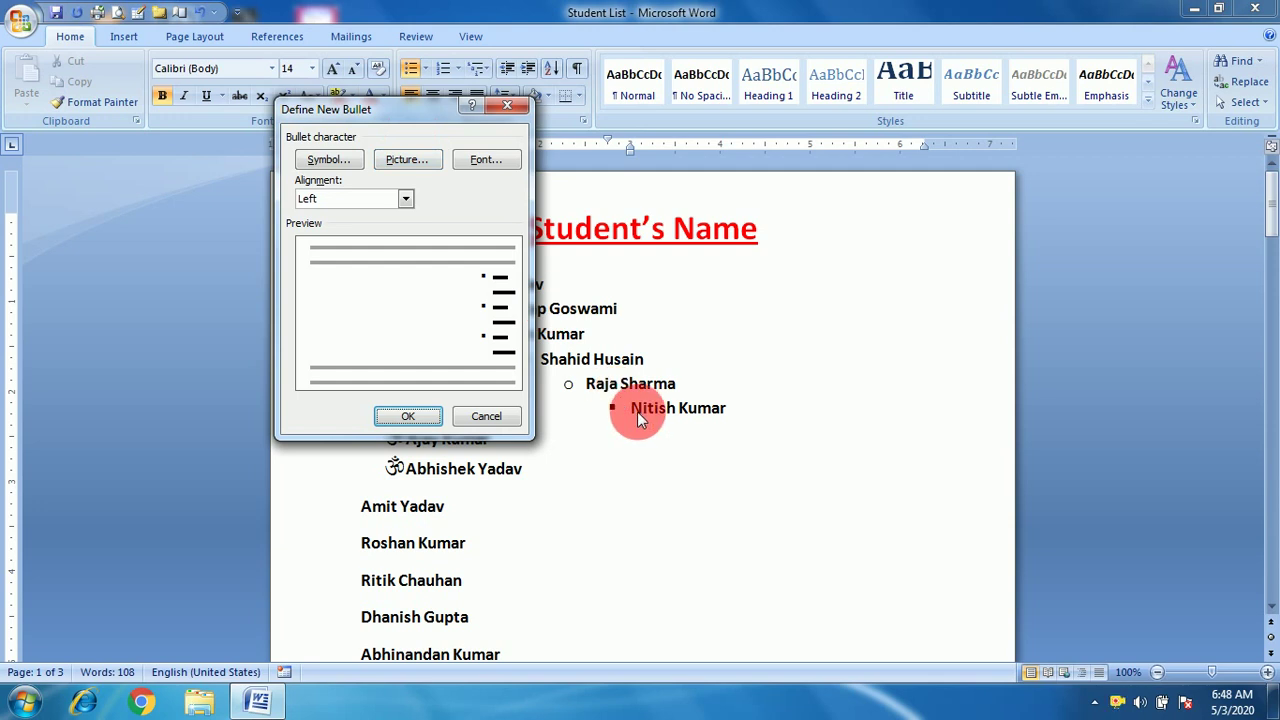
left_click(322, 162)
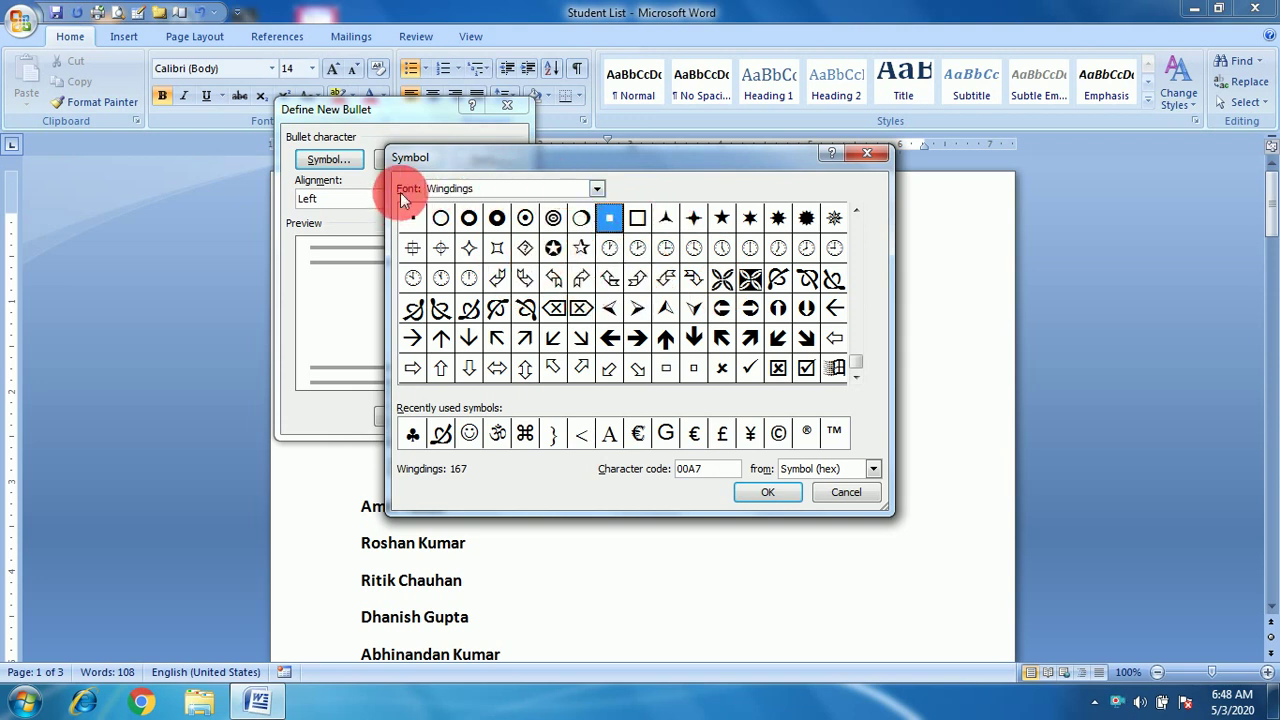
Switch the symbol font to Chiller after trying Vladimir Script and Vijaya.
left_click(597, 190)
left_click(479, 227)
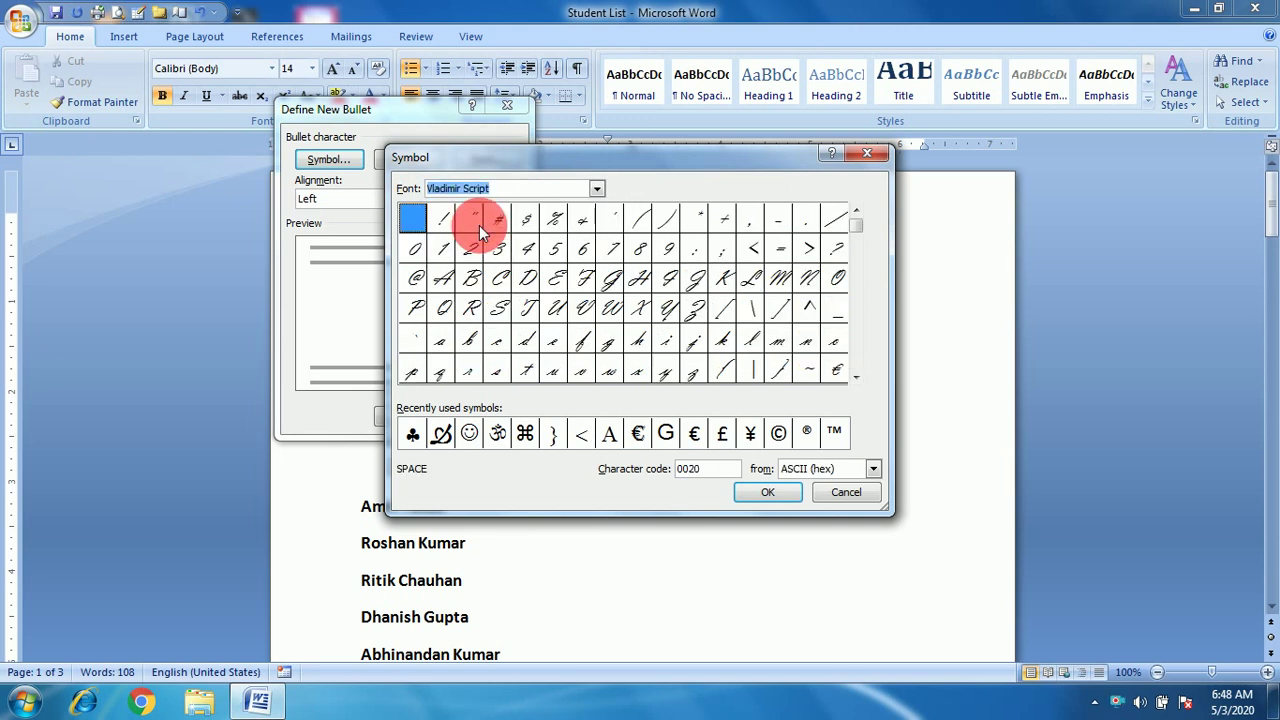
left_click(598, 190)
left_click(596, 211)
left_click(596, 211)
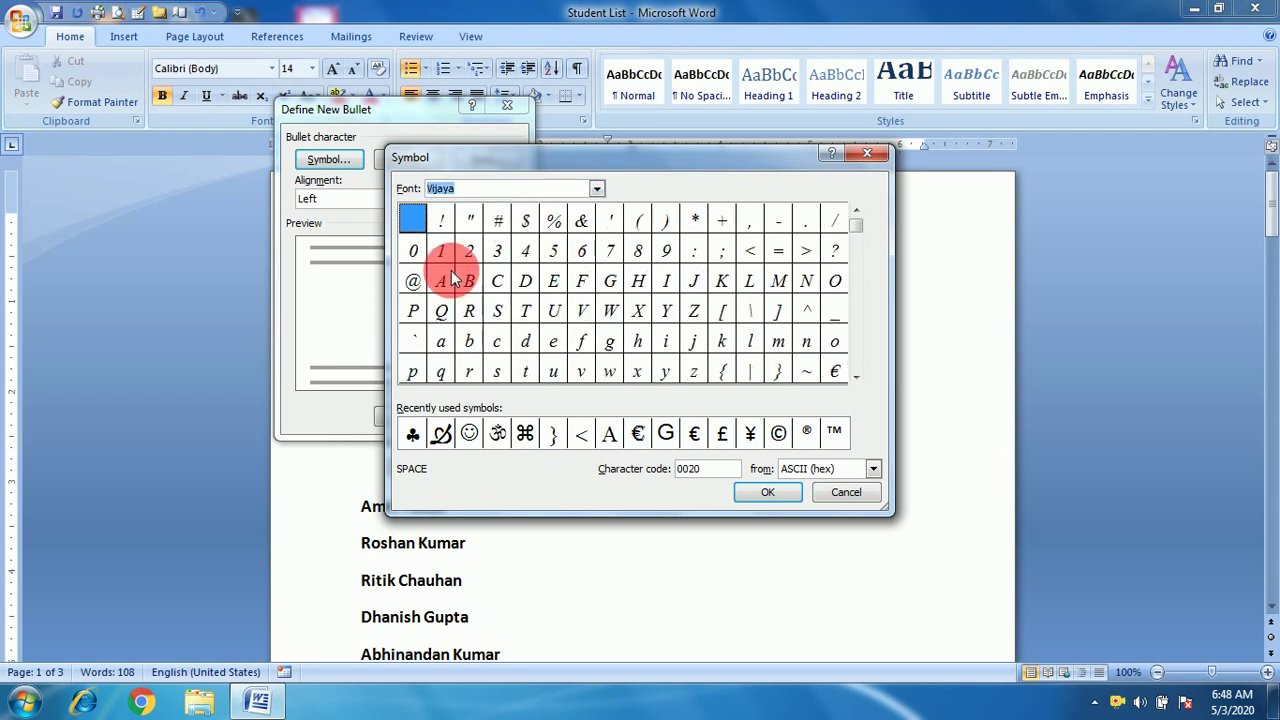
left_click(596, 189)
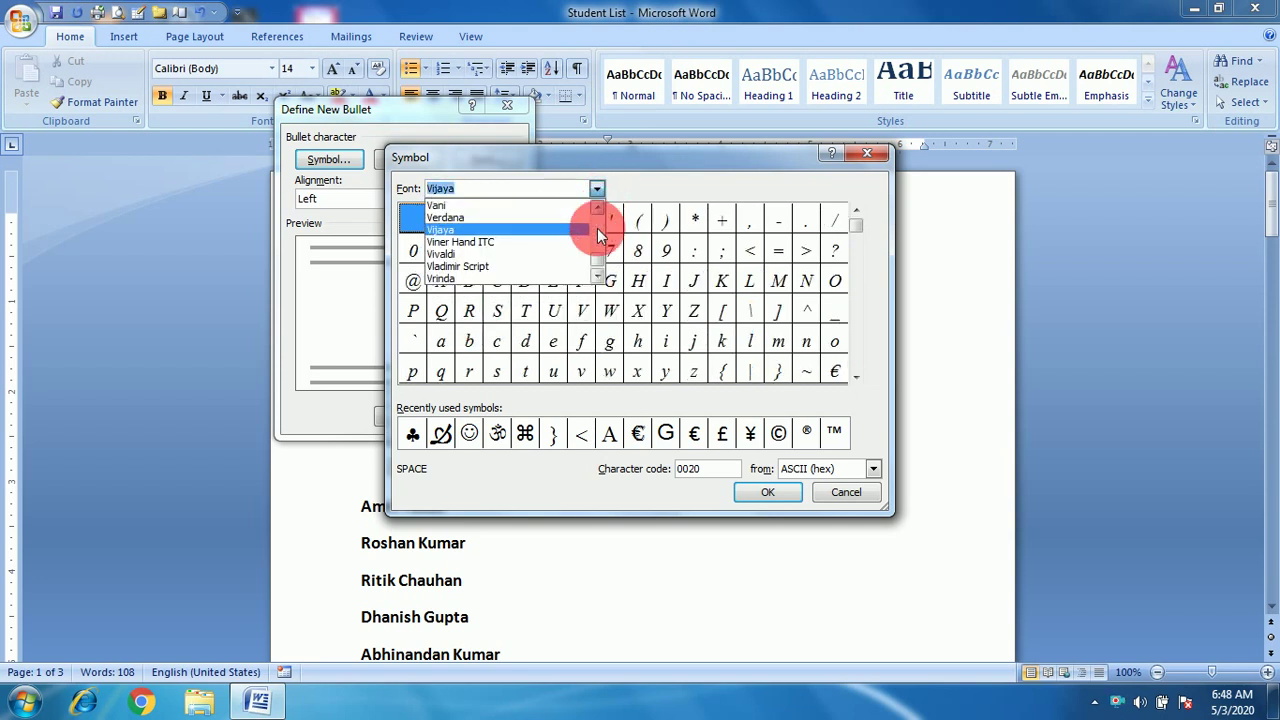
left_click_drag(597, 254, 597, 222)
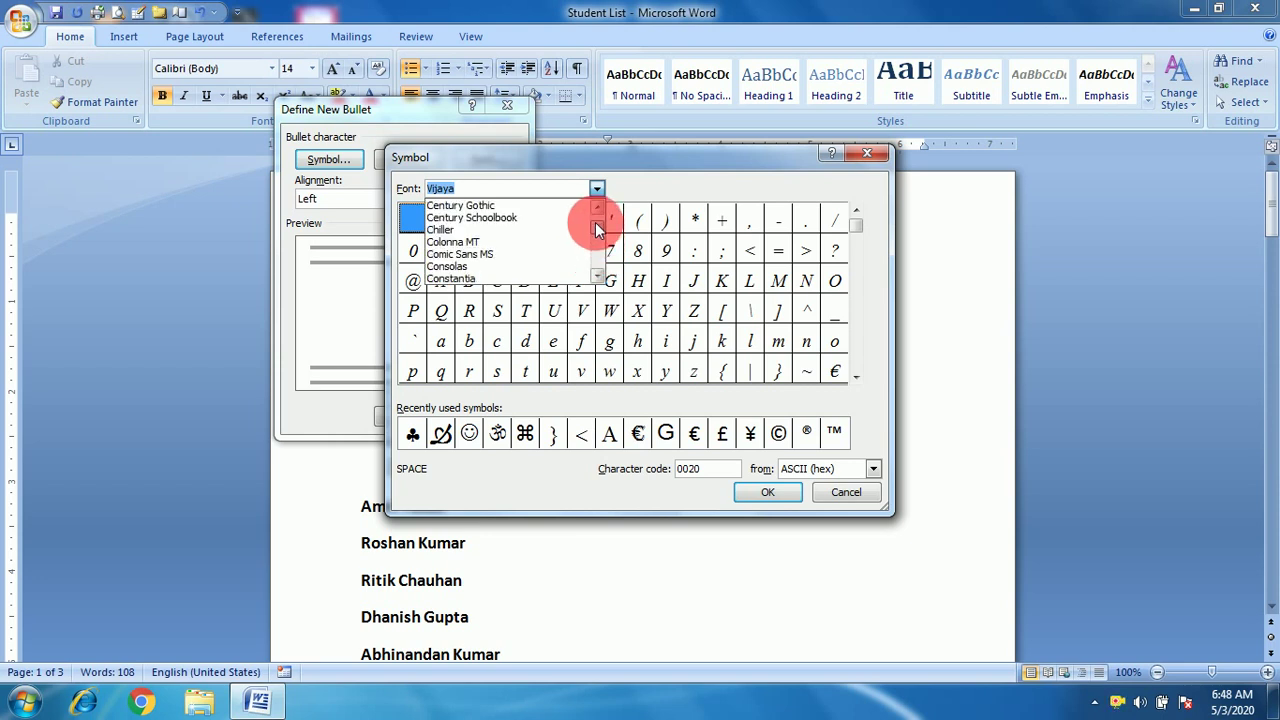
left_click(489, 225)
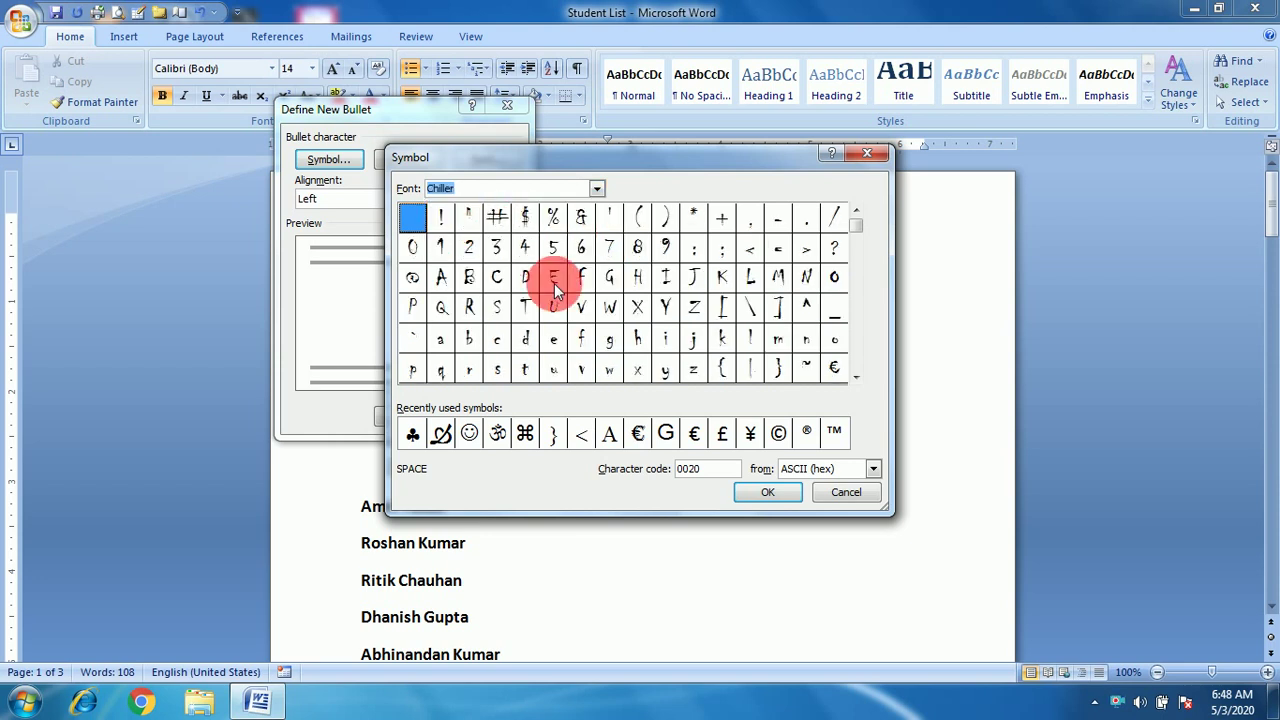
left_click(441, 277)
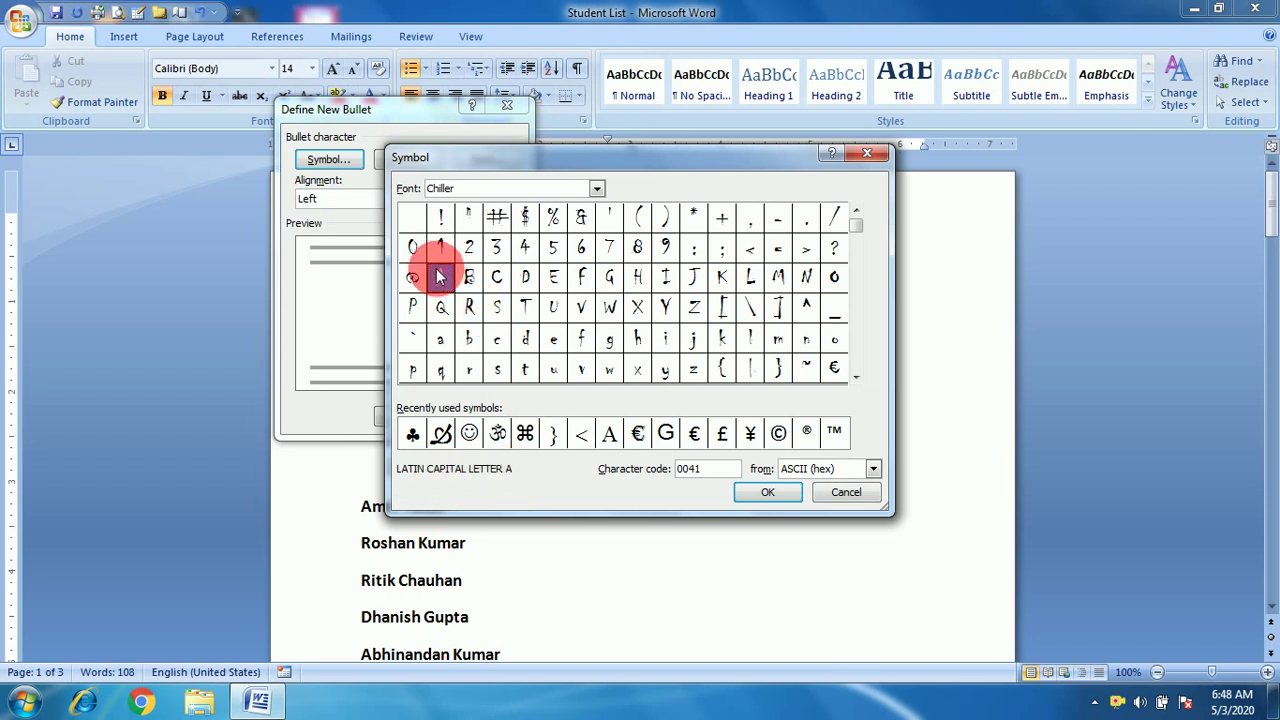
Try several Chiller characters (#, $, %, &) and settle on the digit eight.
left_click(498, 216)
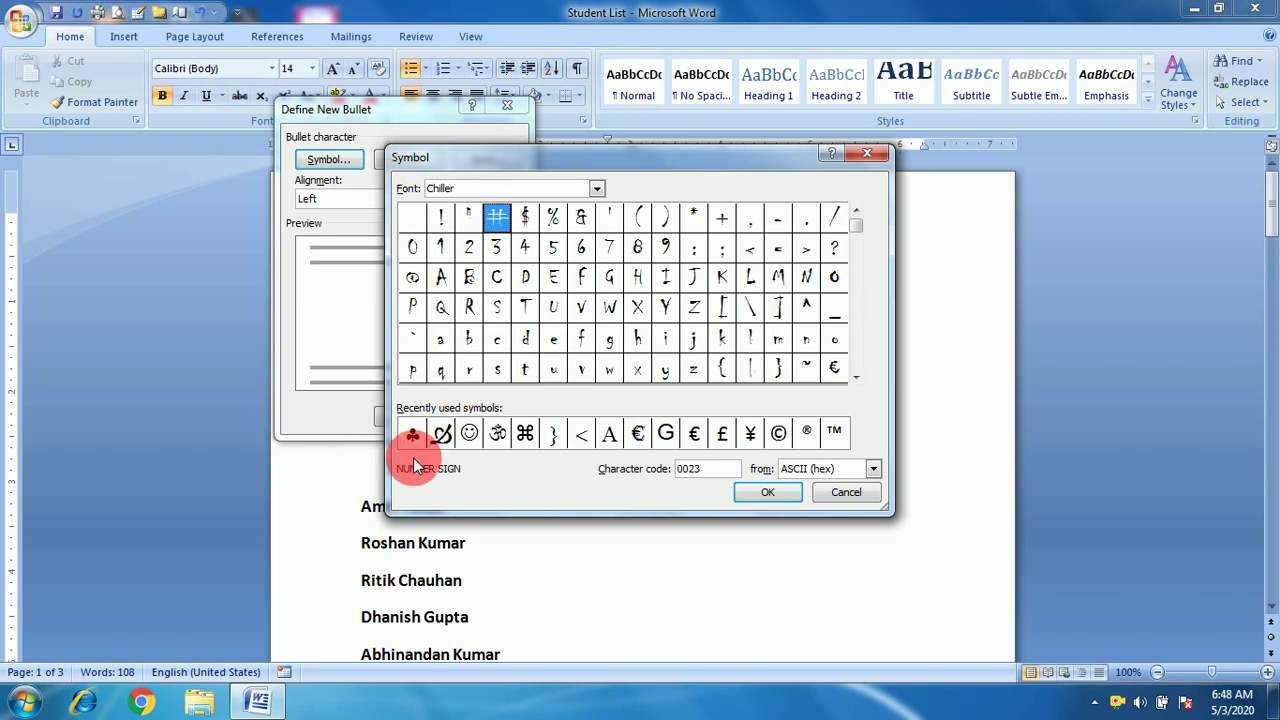
left_click(524, 216)
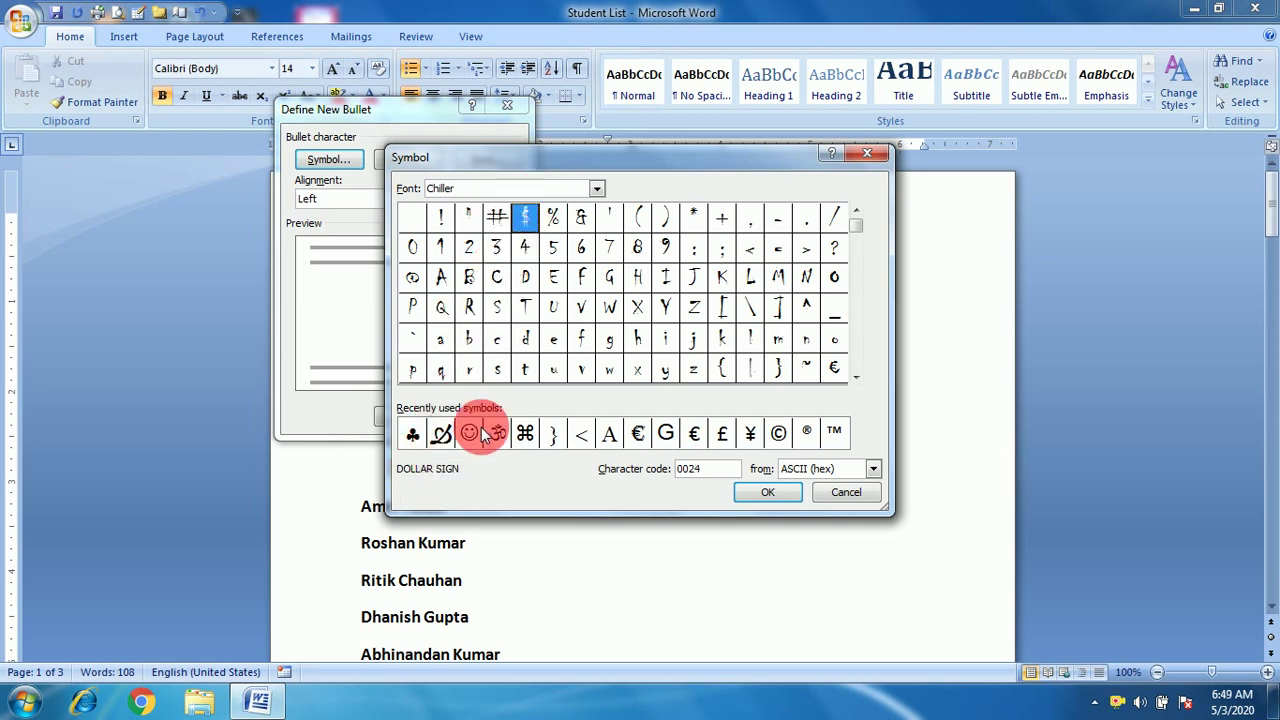
left_click(555, 216)
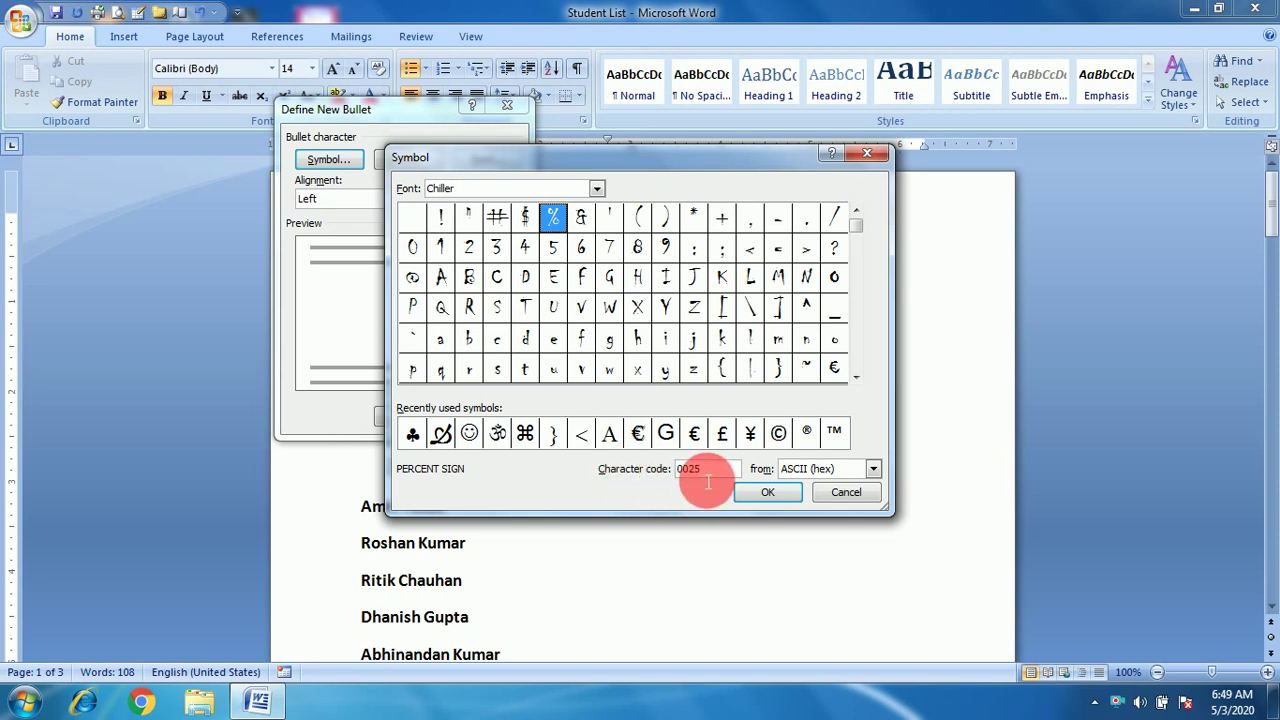
left_click(584, 217)
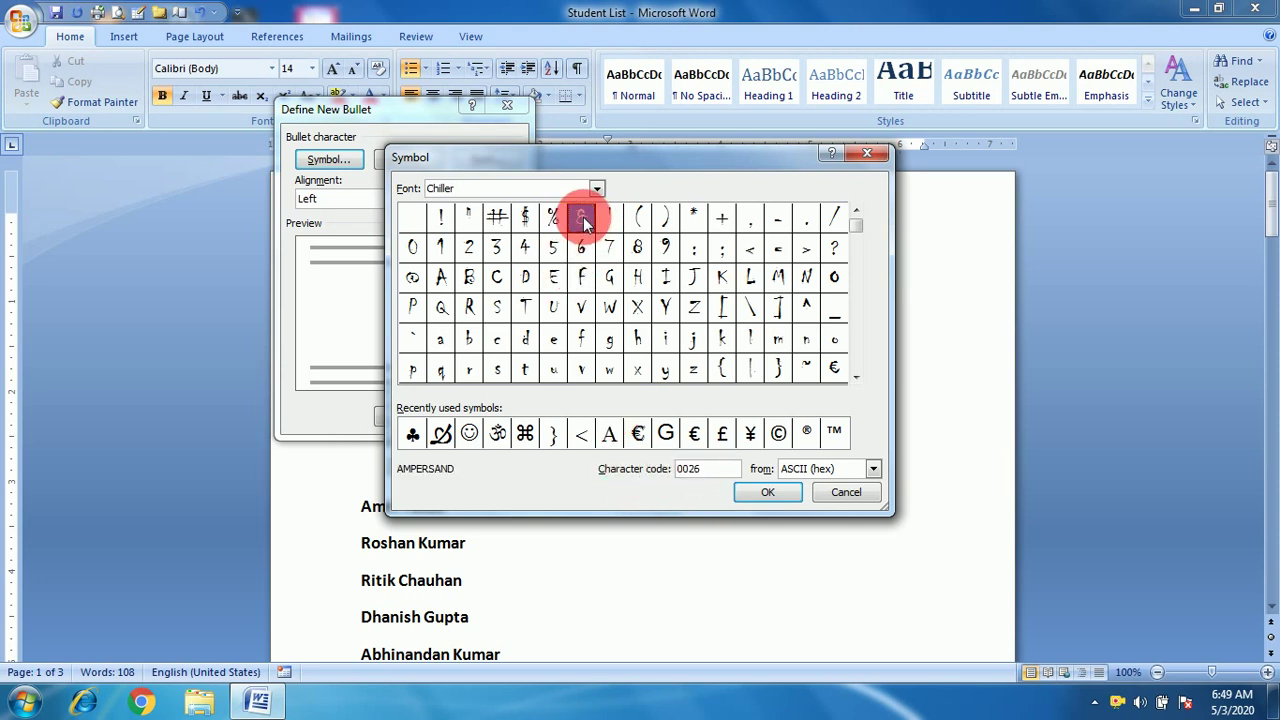
left_click(637, 252)
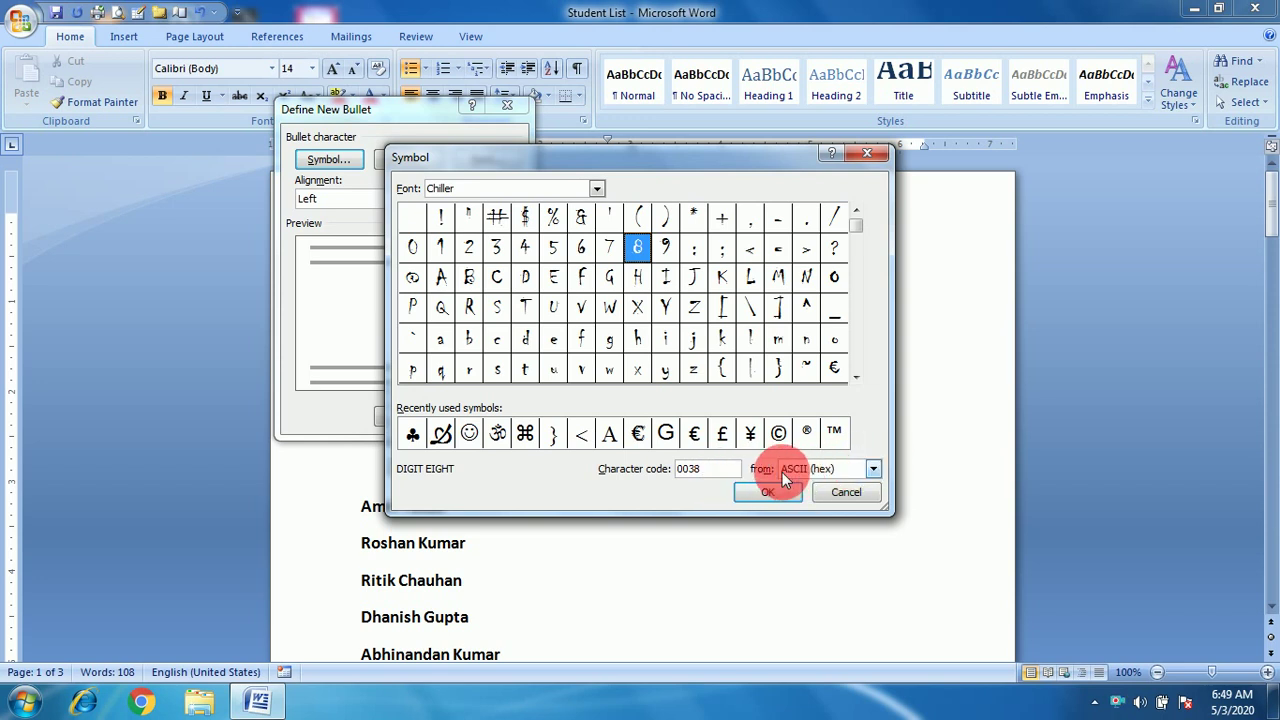
Show the character code in Unicode (hex), after trying ASCII decimal and ASCII hex.
left_click(873, 468)
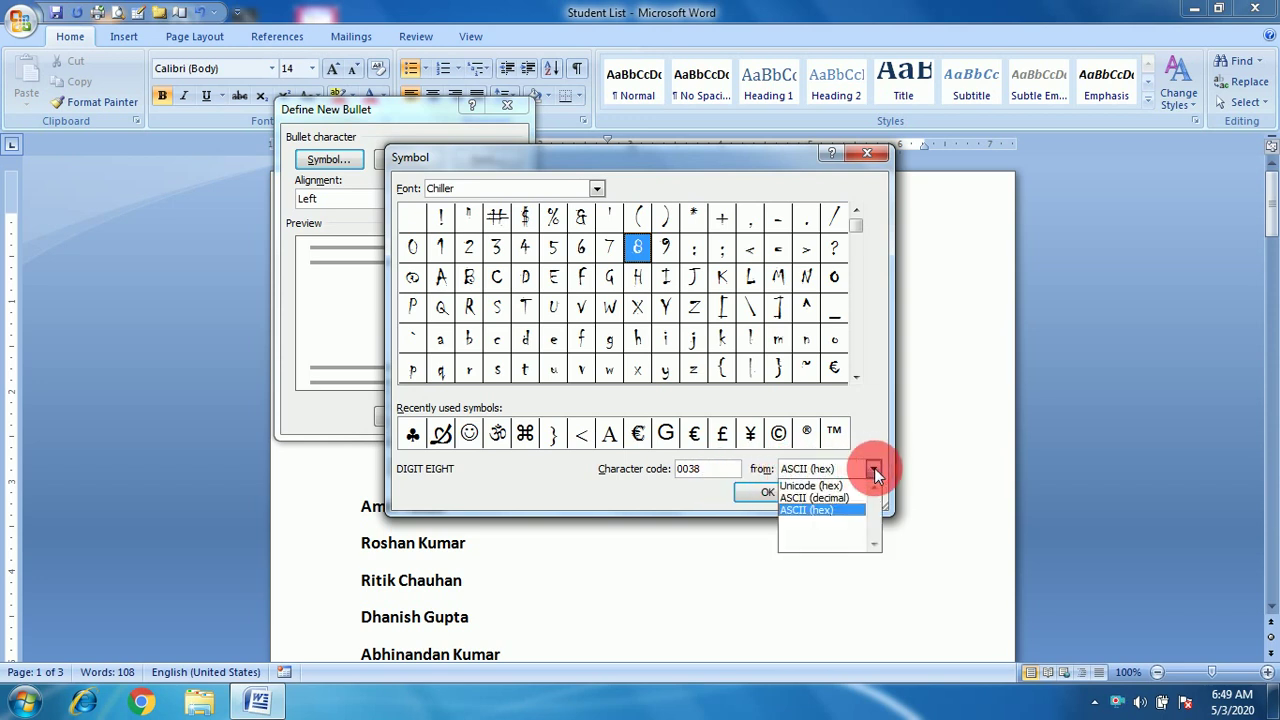
left_click(827, 499)
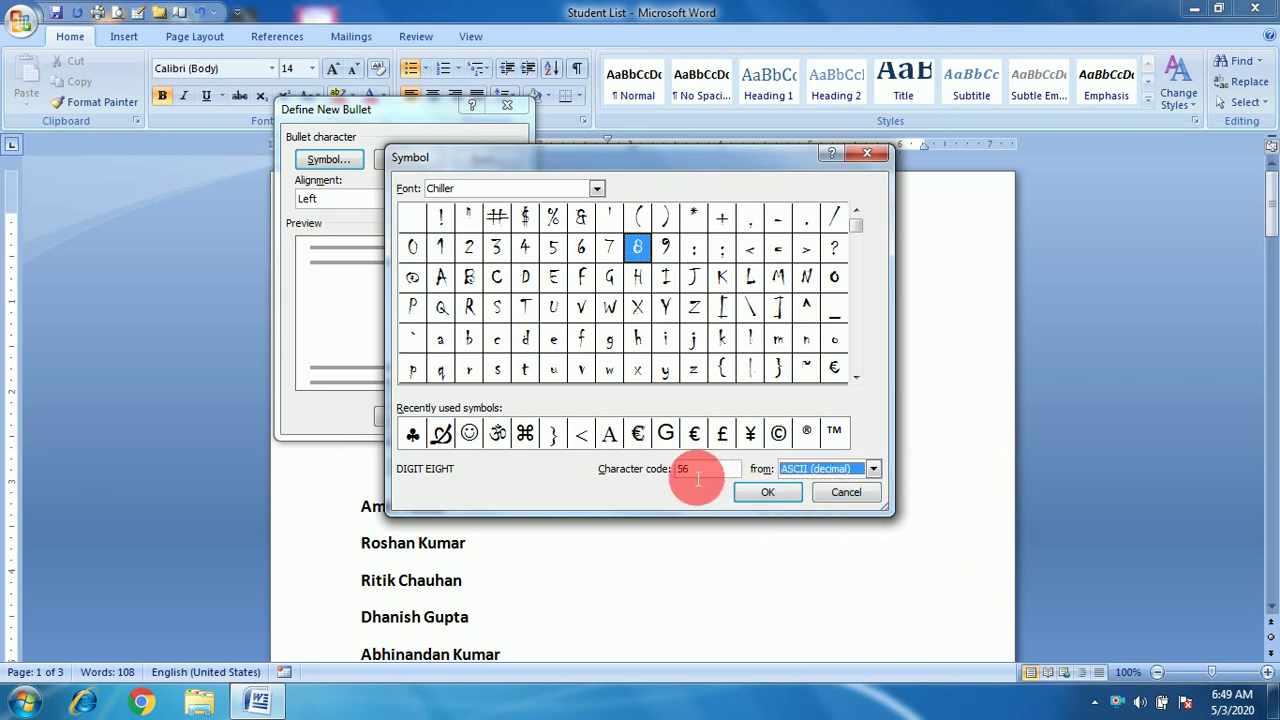
left_click(870, 471)
left_click(817, 510)
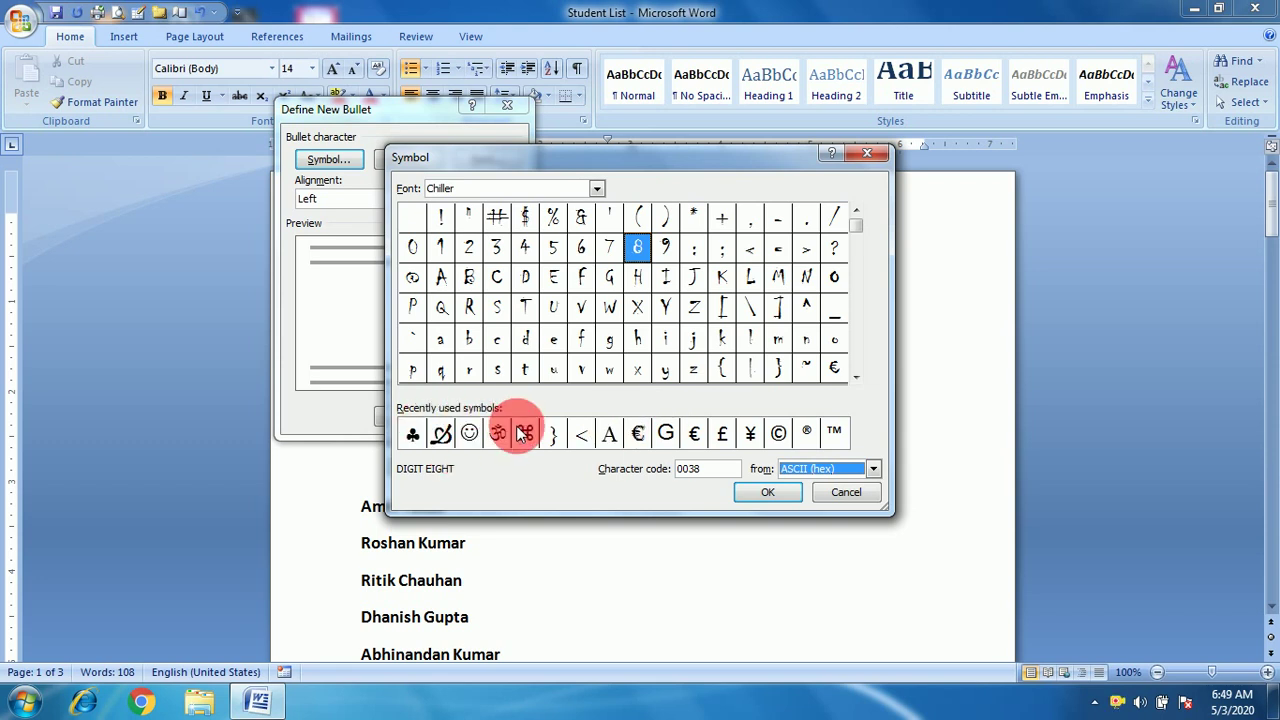
left_click(442, 434)
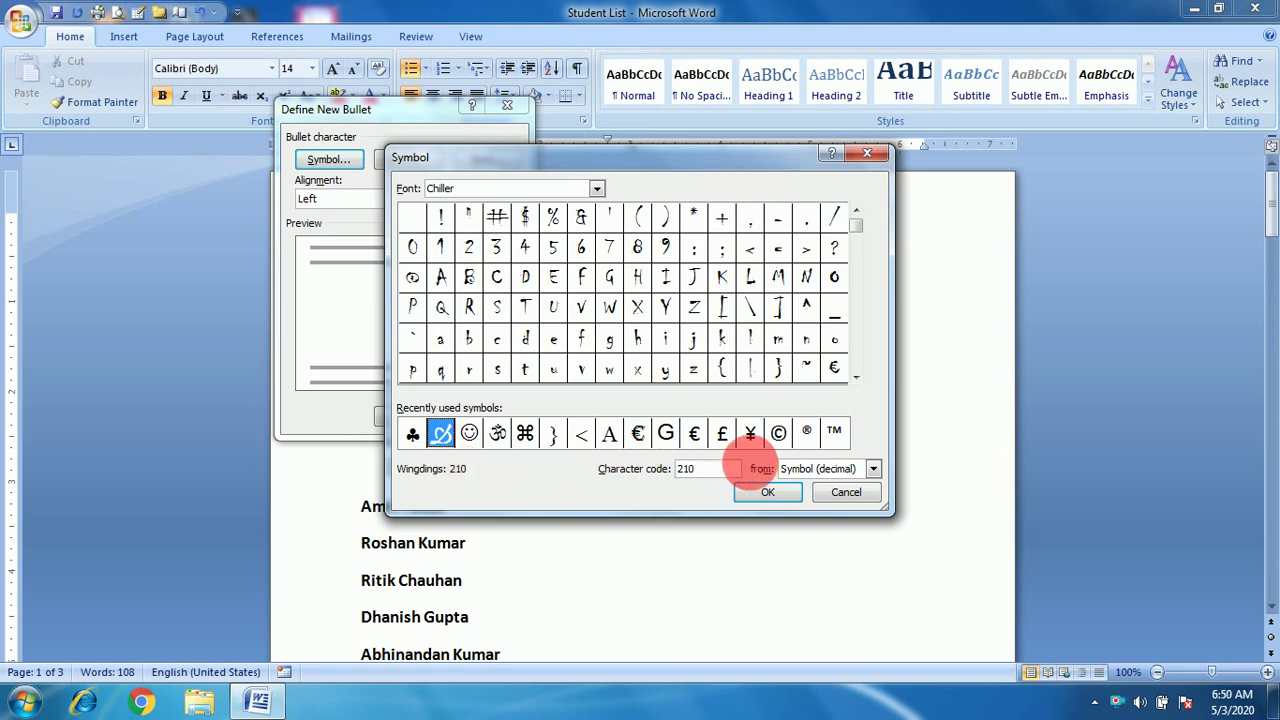
left_click(873, 469)
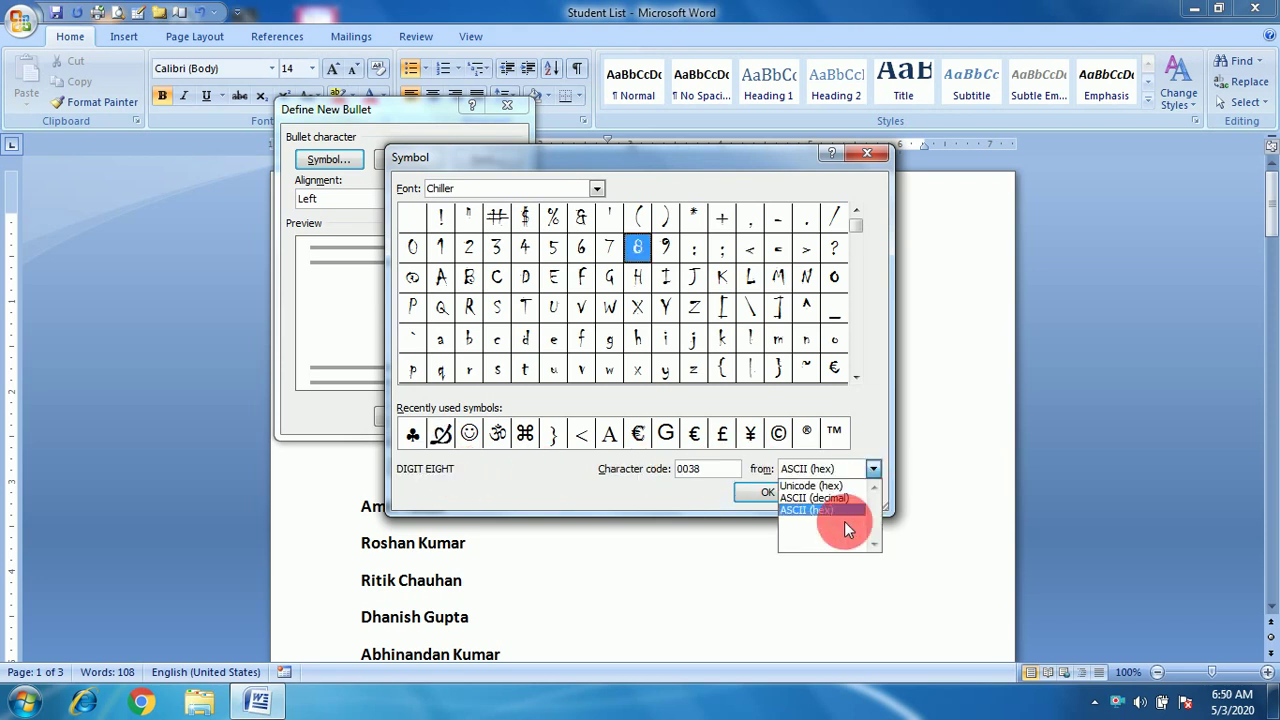
left_click(820, 486)
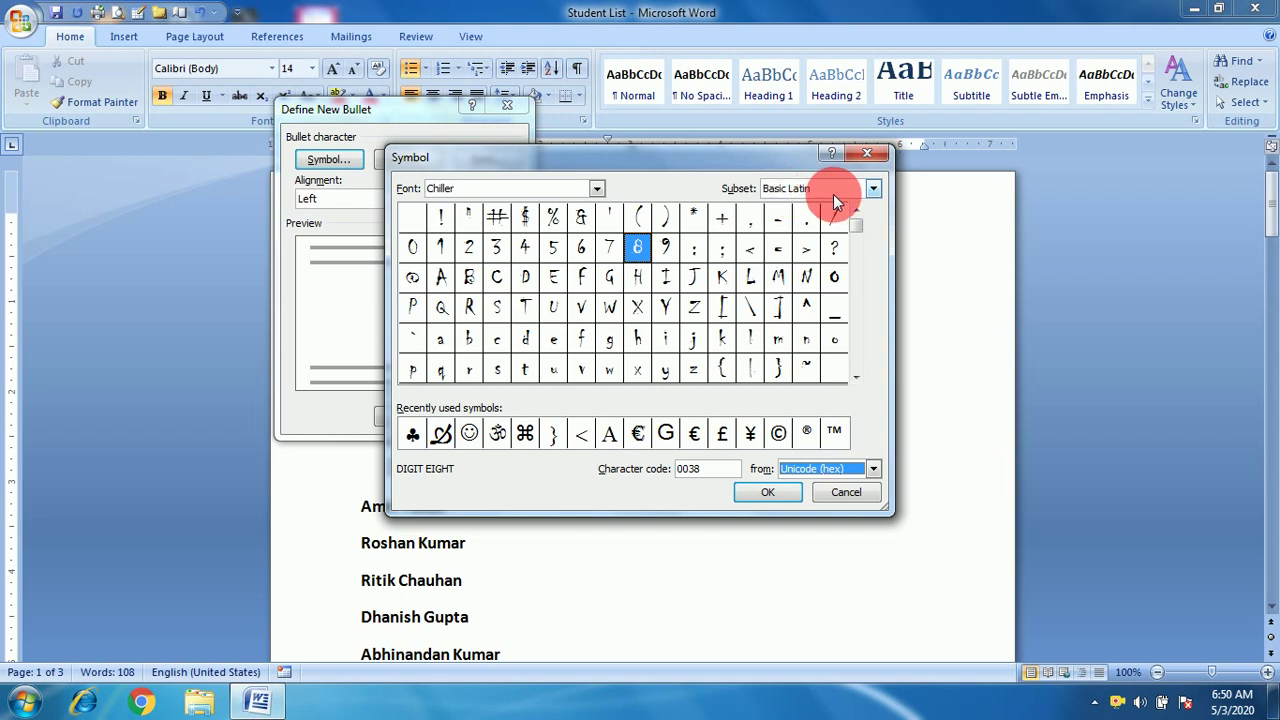
Keep the Basic Latin subset and scroll through its characters.
left_click(872, 190)
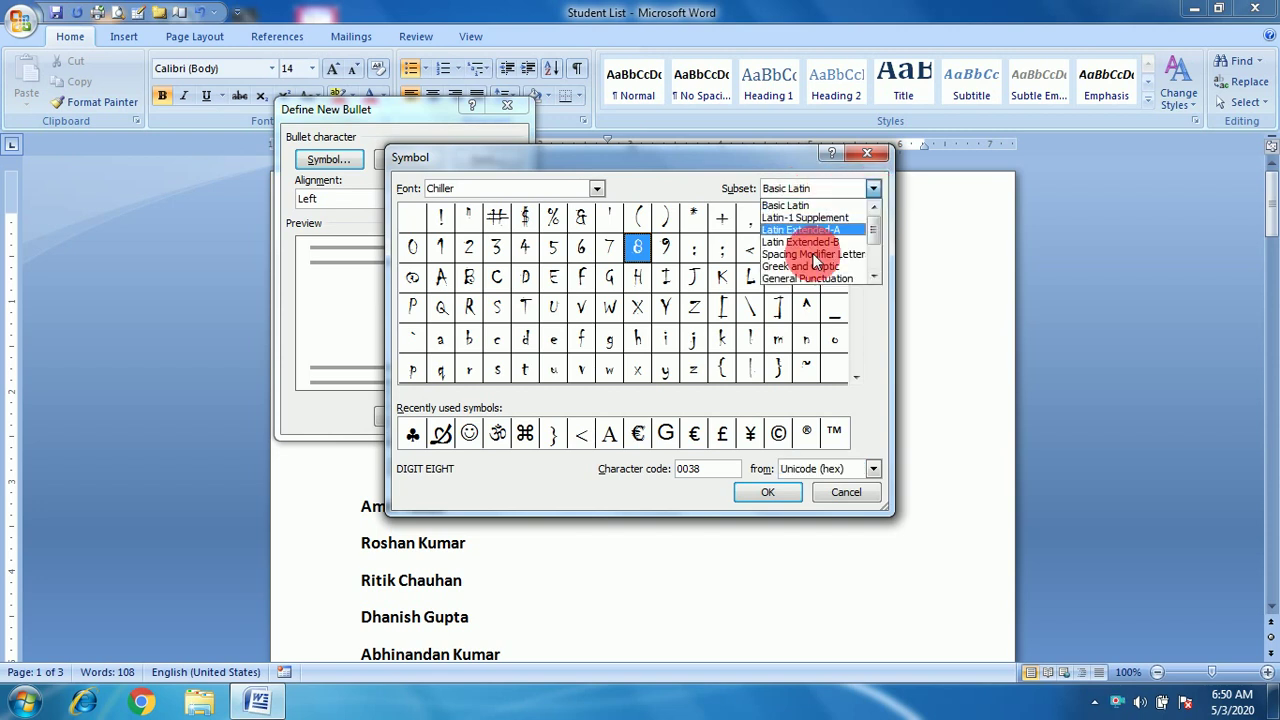
left_click(689, 174)
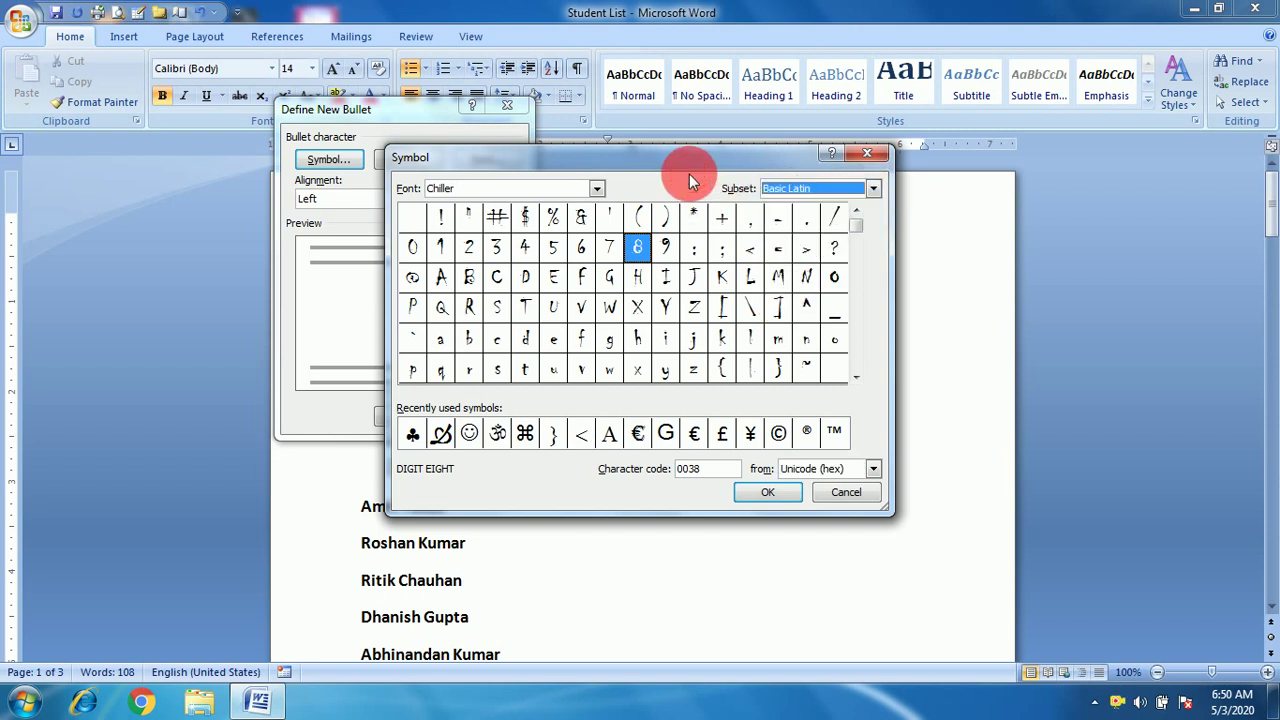
left_click(857, 380)
left_click(857, 380)
left_click(857, 380)
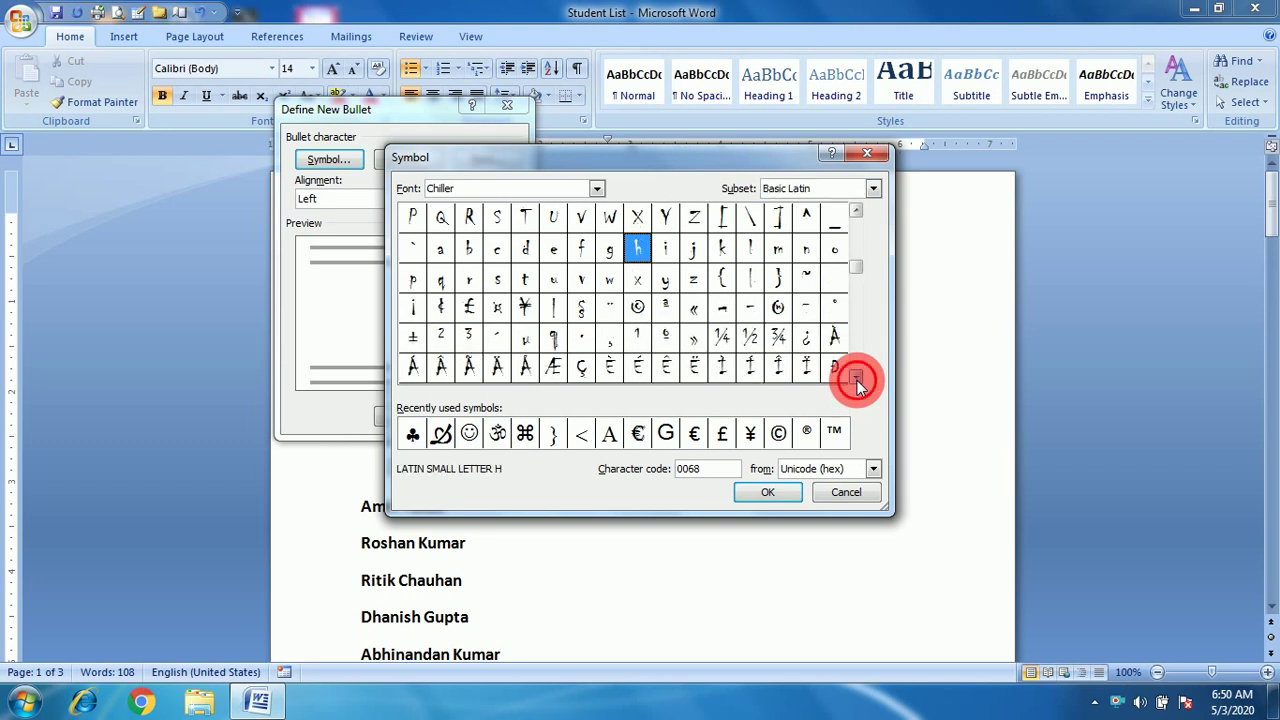
left_click(857, 380)
left_click(857, 380)
left_click(857, 380)
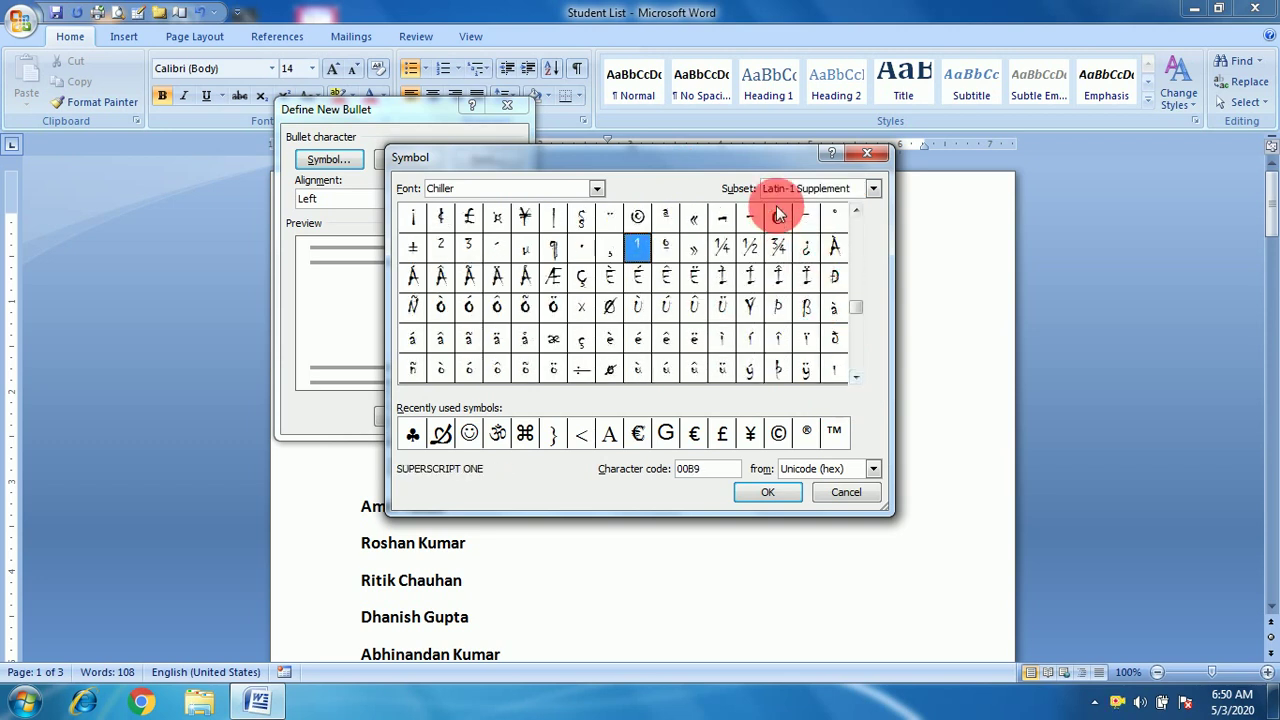
left_click(857, 380)
left_click(857, 380)
left_click(857, 380)
left_click(857, 380)
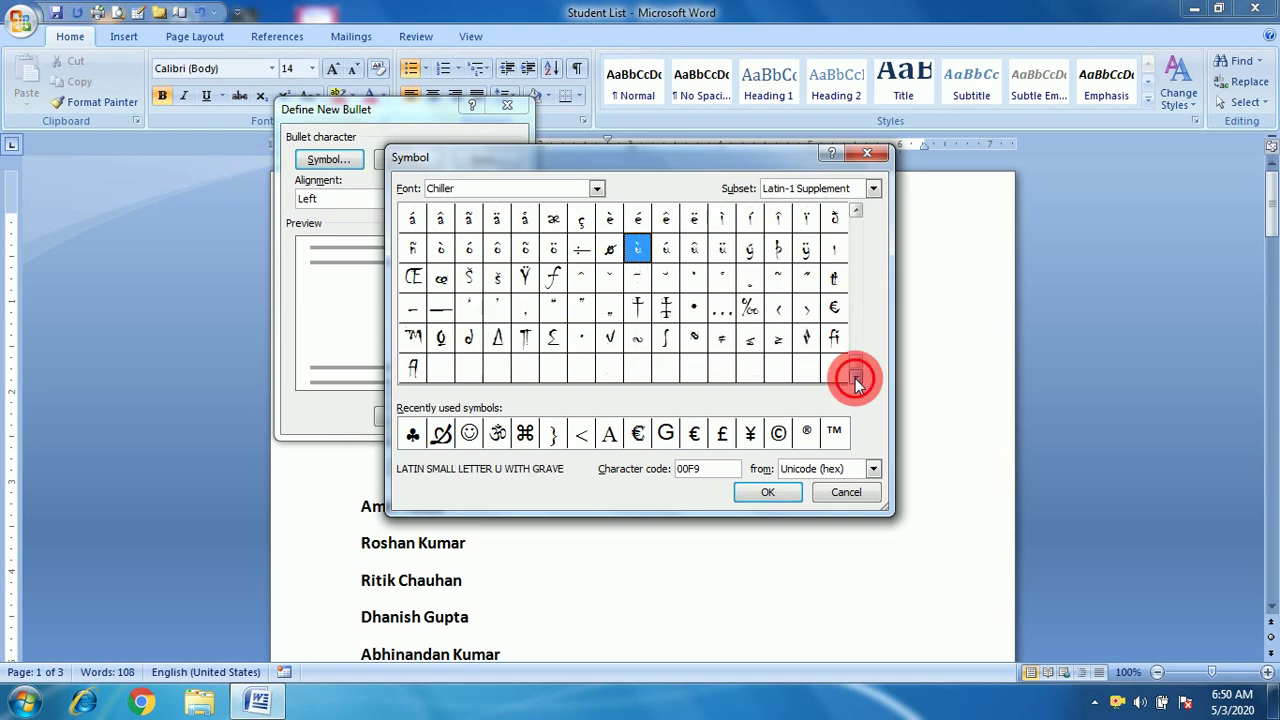
Browse the Latin Extended-A and -B subsets, then confirm the looped recent symbol (Wingdings 210) as the bullet.
left_click(874, 187)
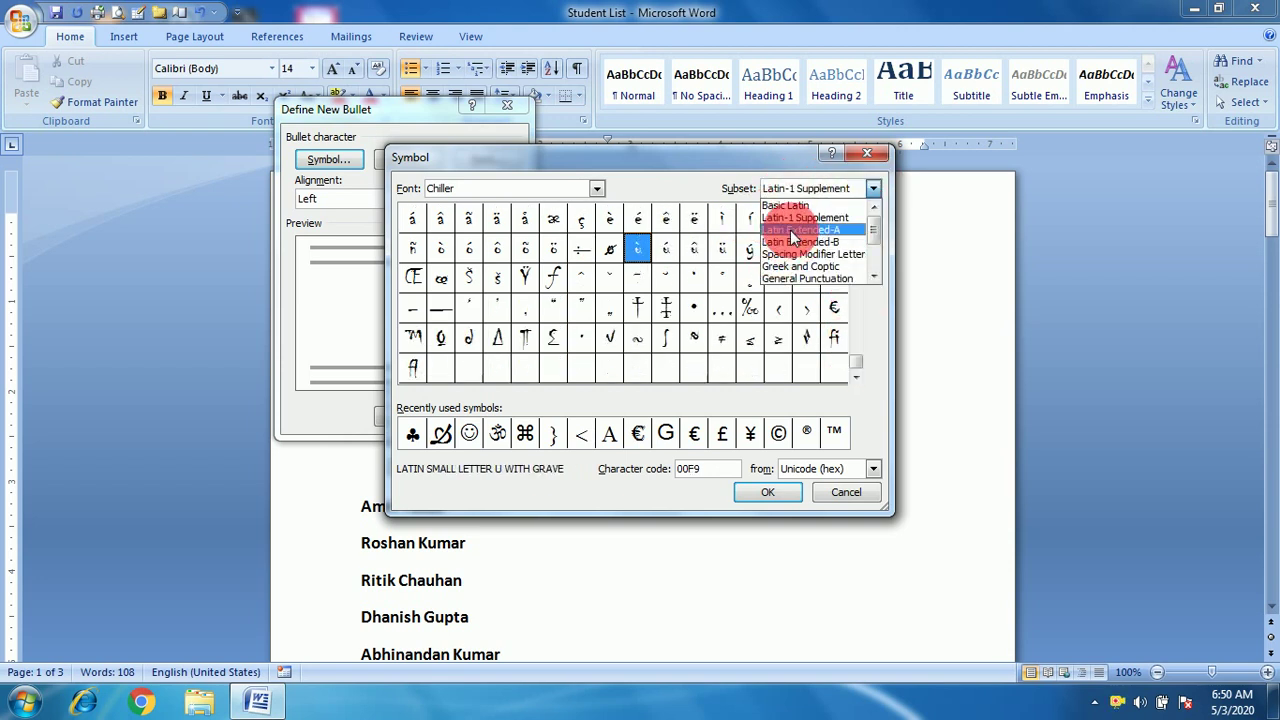
left_click(793, 231)
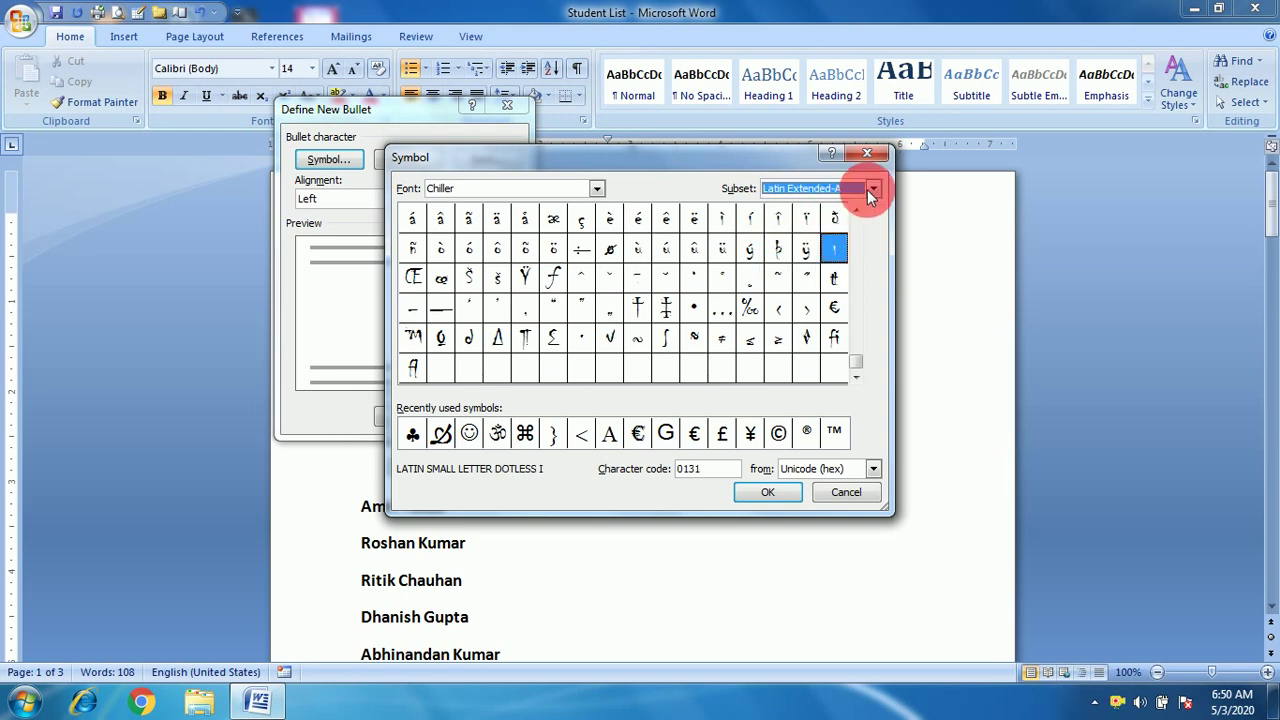
left_click(872, 190)
left_click(829, 249)
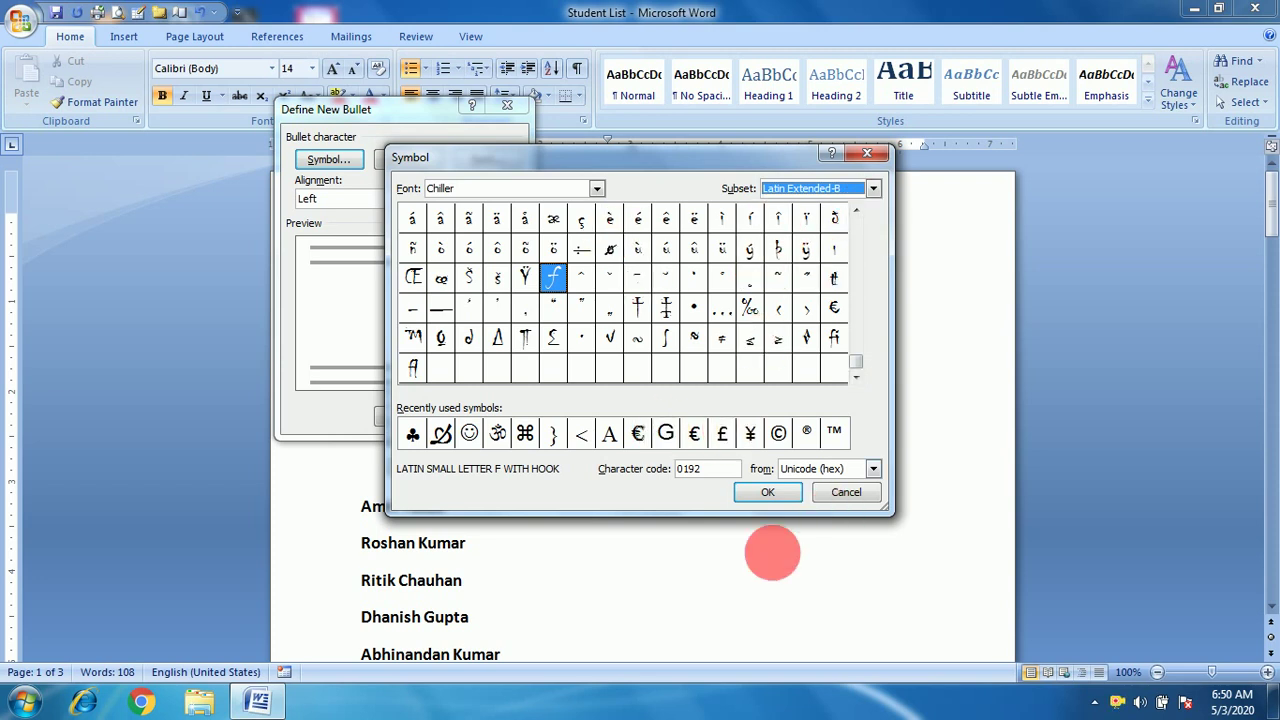
left_click(441, 434)
left_click(783, 495)
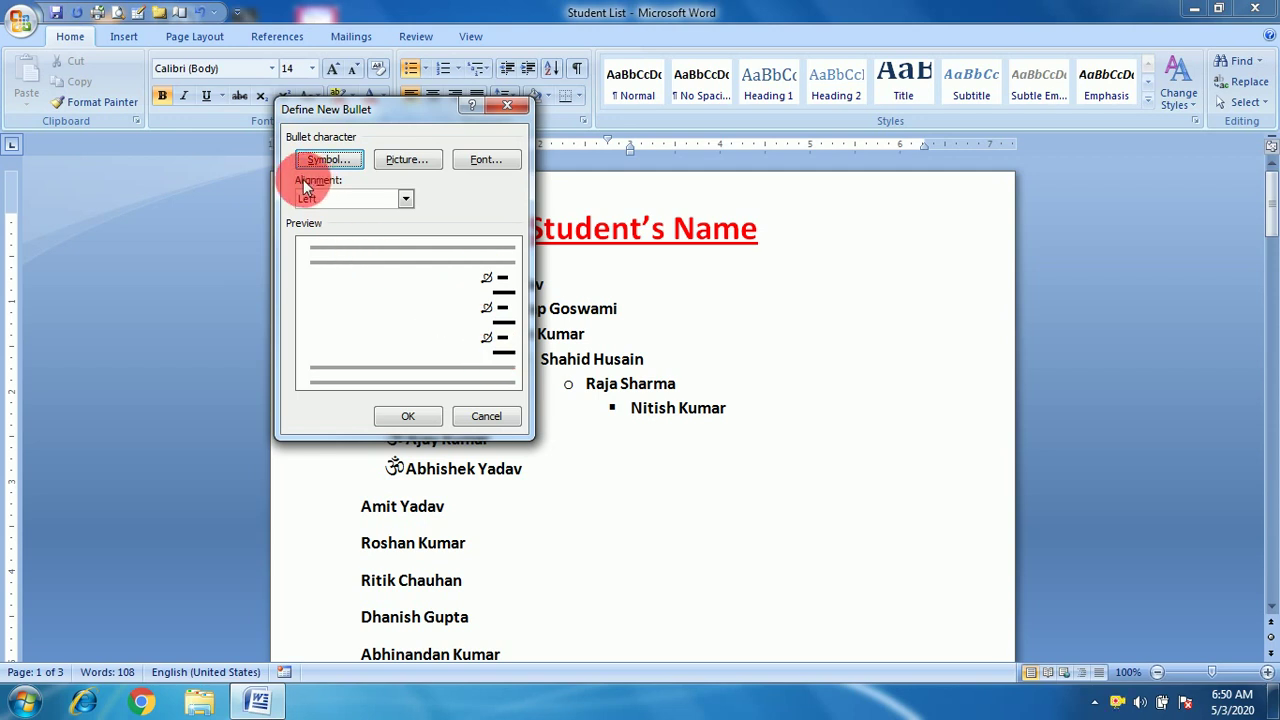
Right-align the new bullet after trying Left and Centered, then bring up the picture bullets.
left_click(408, 199)
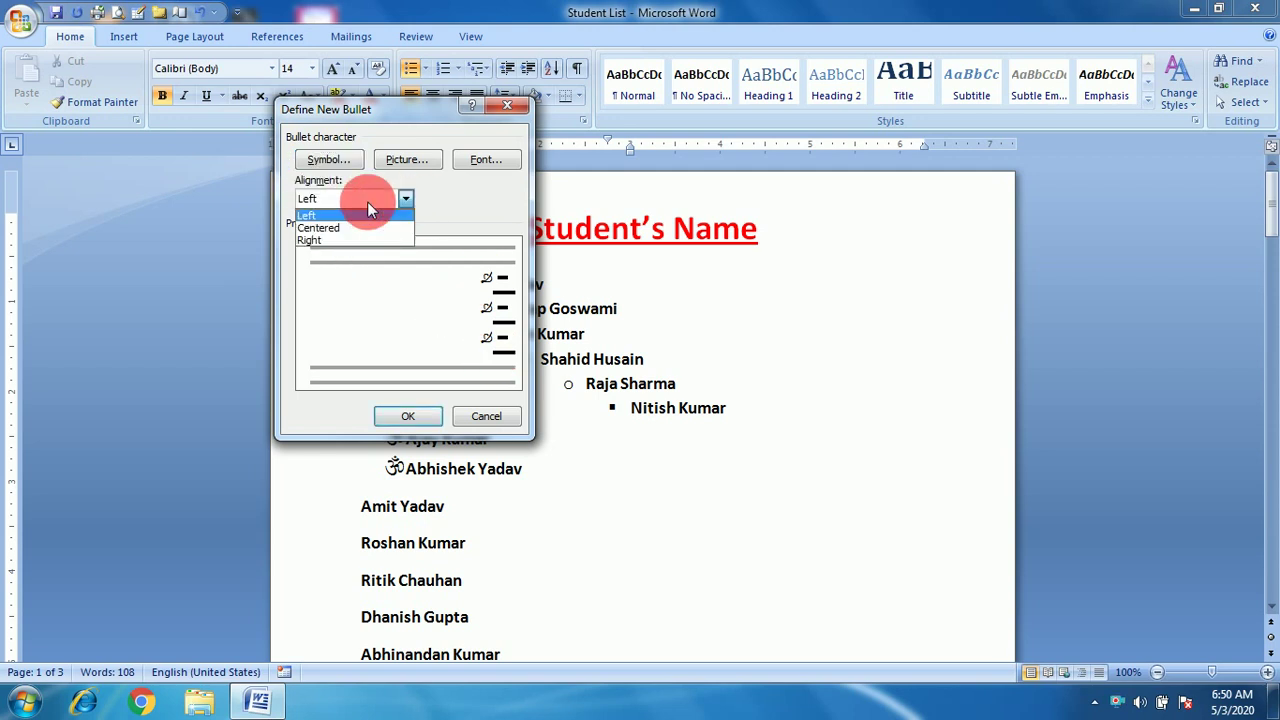
left_click(308, 217)
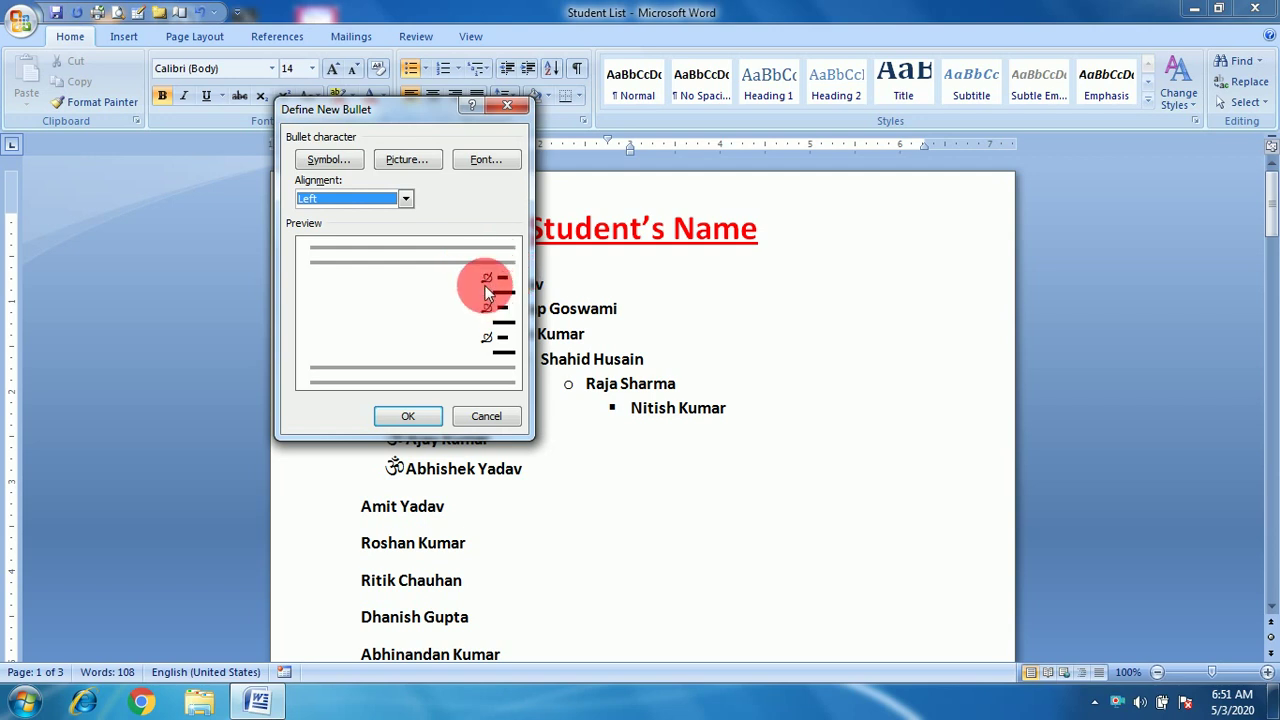
left_click(404, 200)
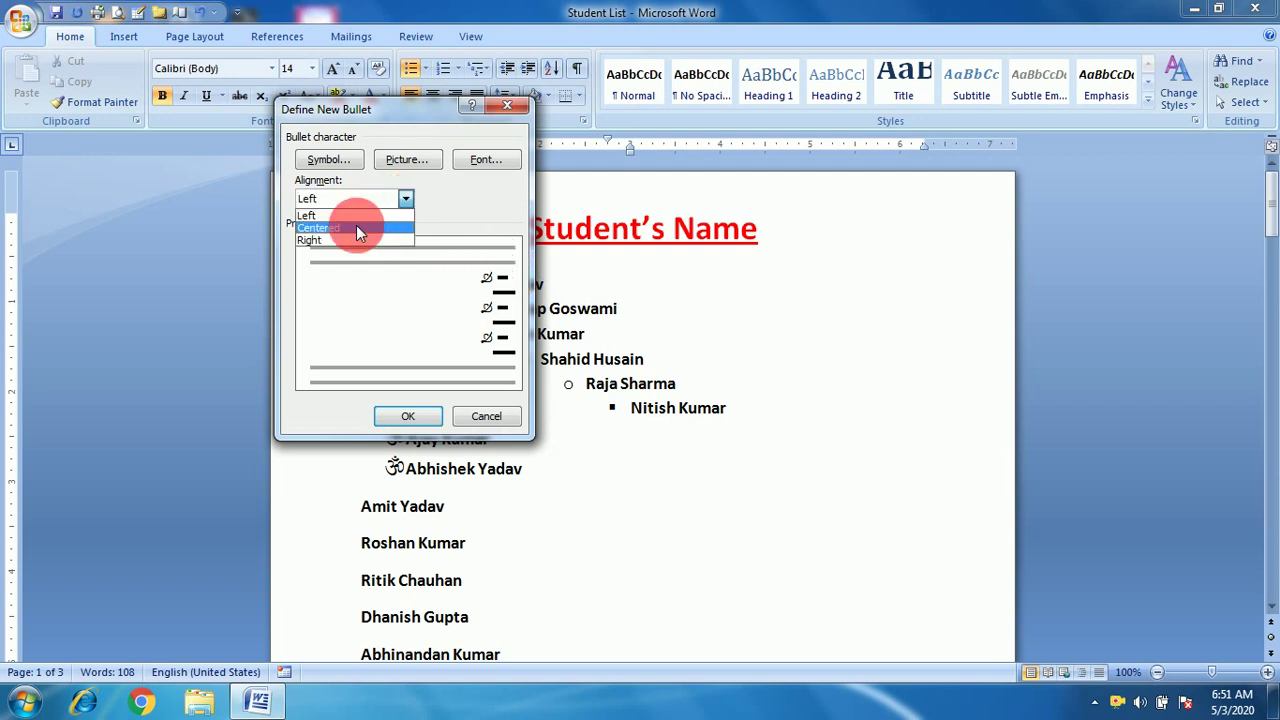
left_click(356, 225)
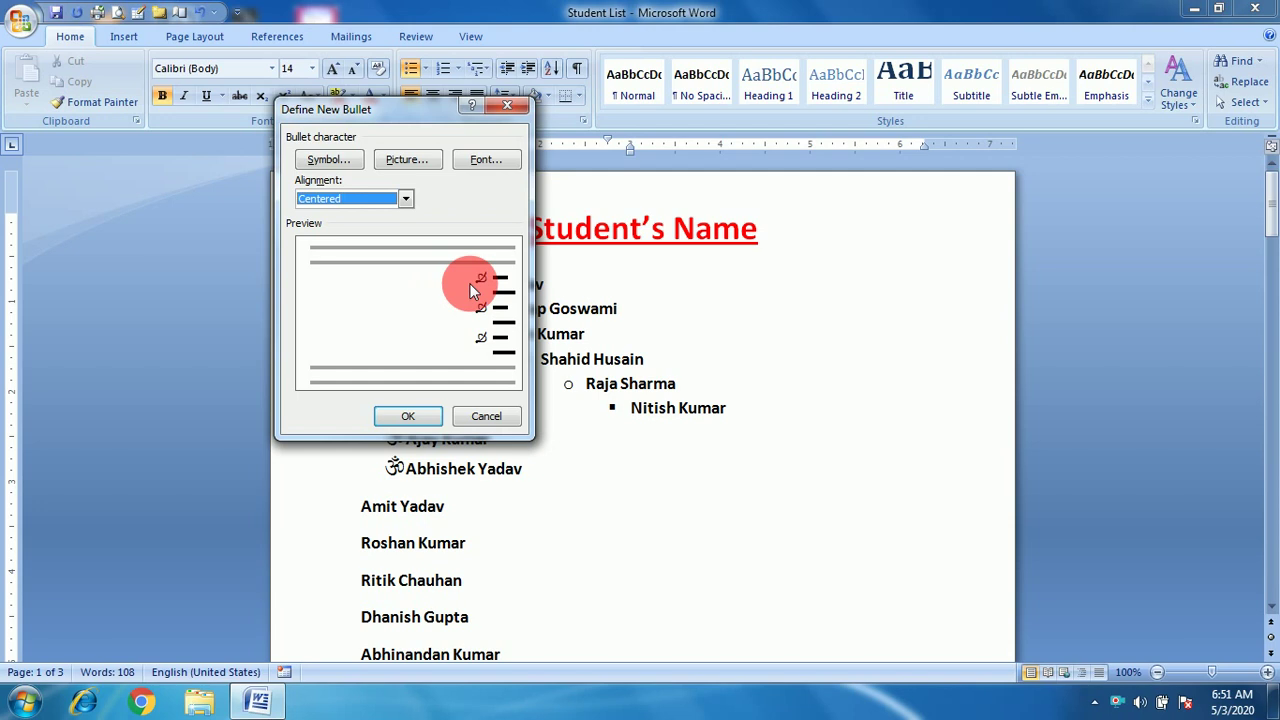
left_click(406, 200)
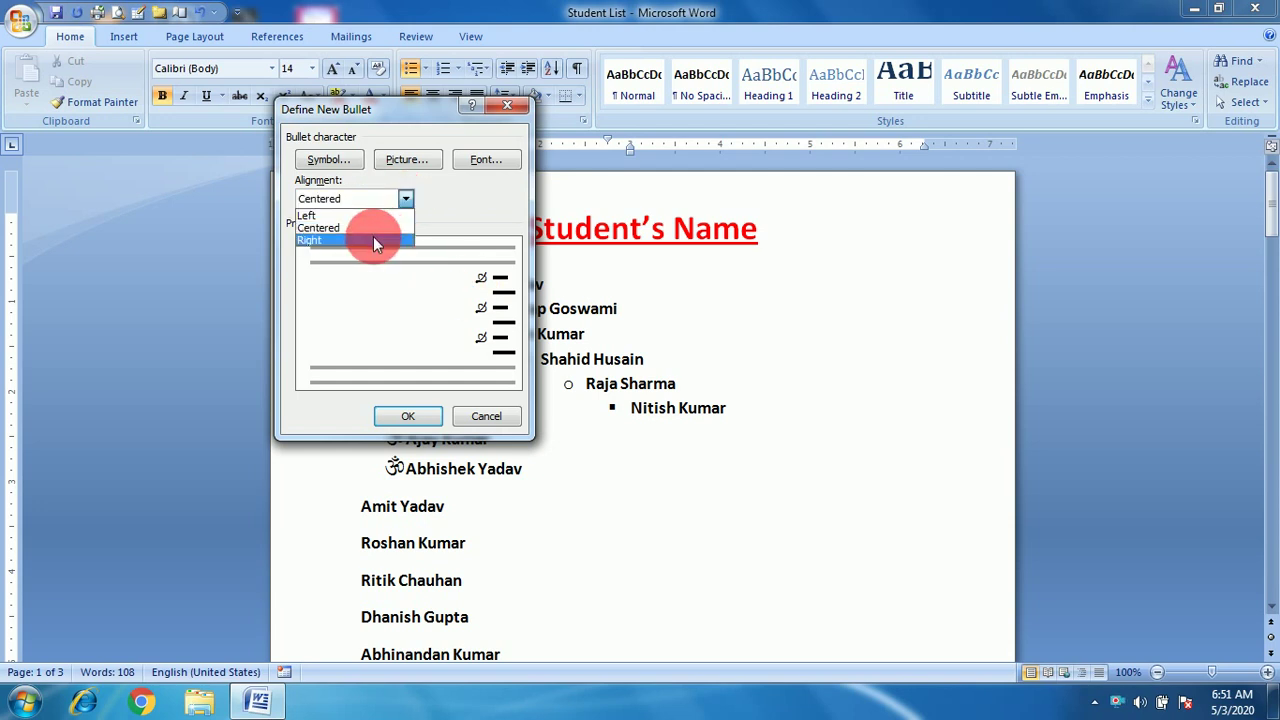
left_click(373, 242)
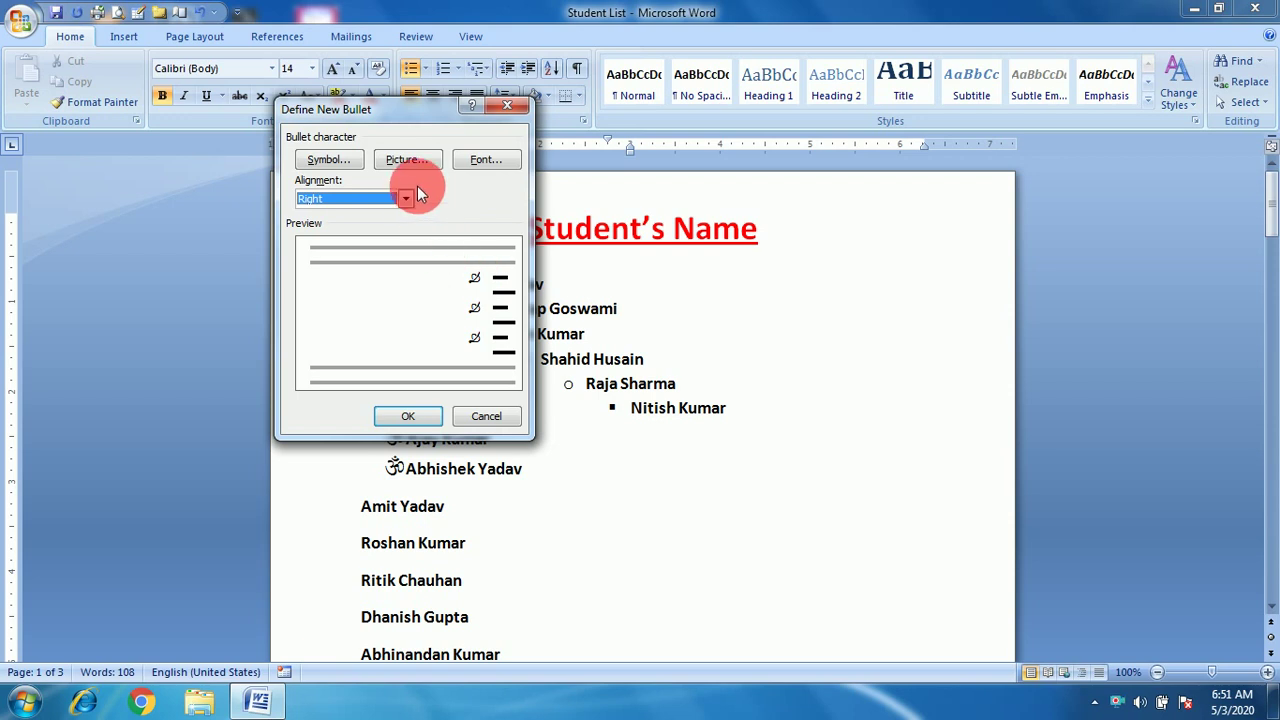
left_click(405, 161)
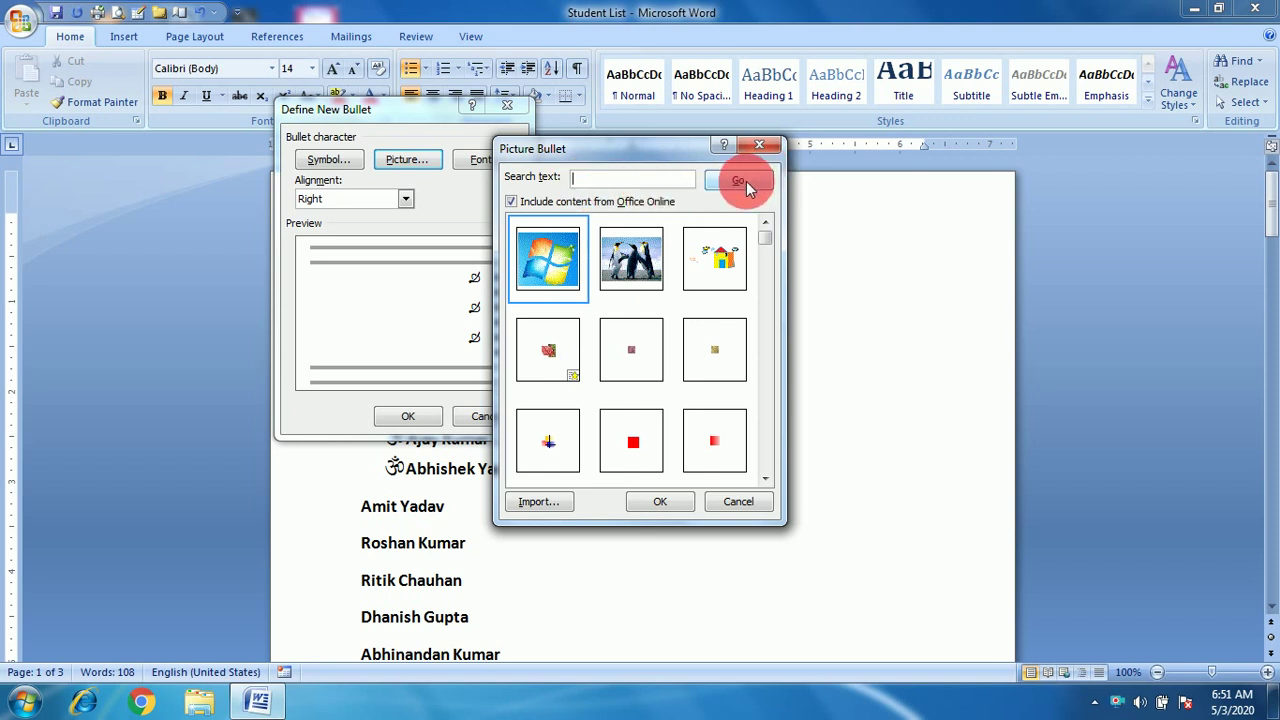
left_click(590, 189)
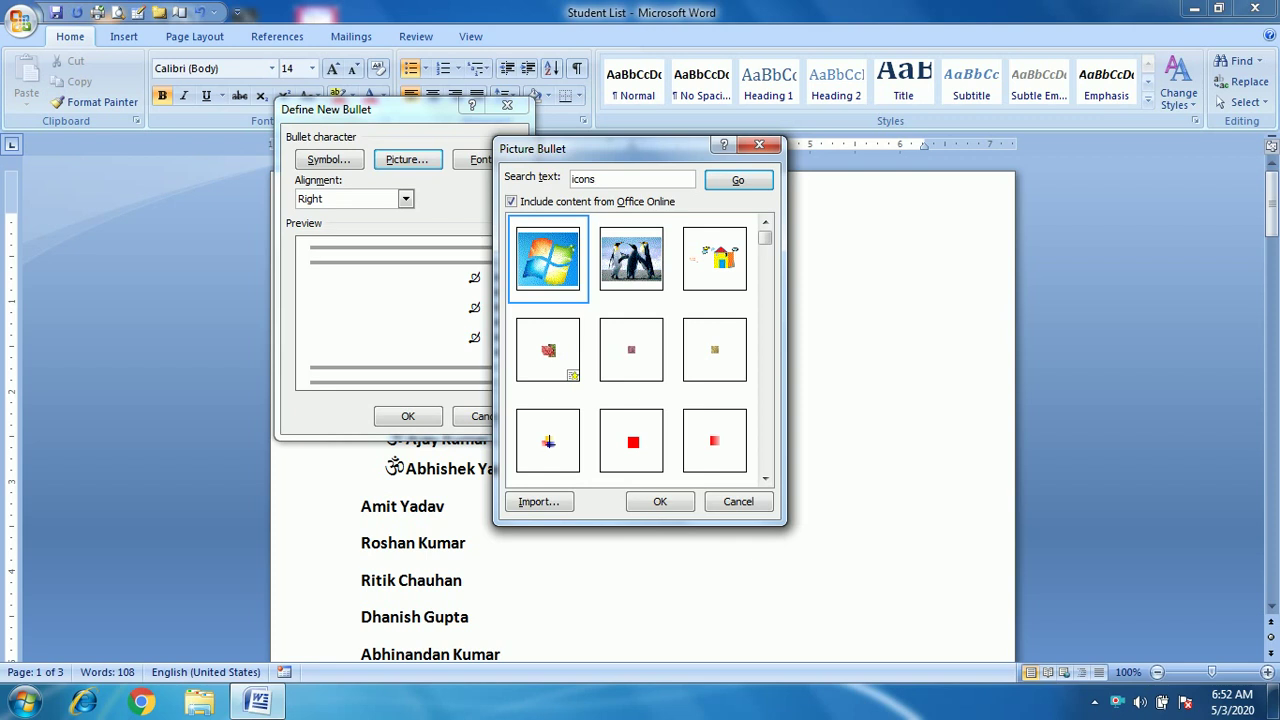
key("Return")
left_click(548, 258)
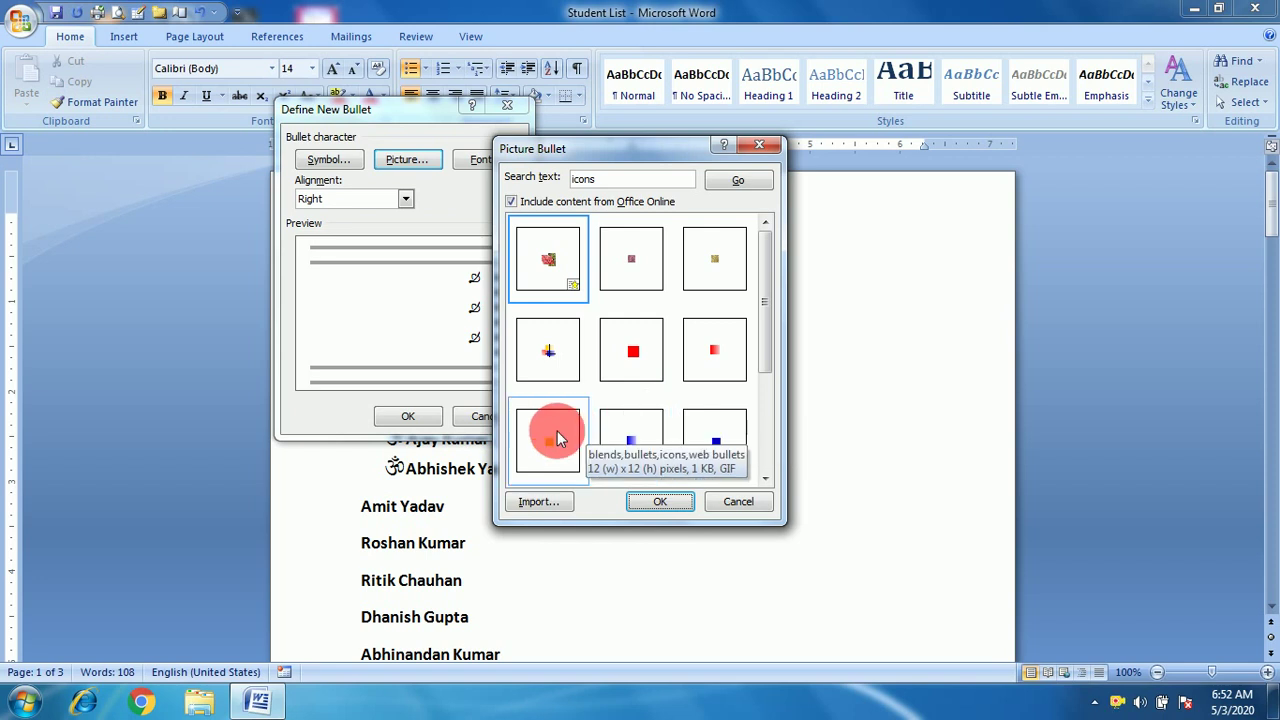
left_click(611, 183)
key("BackSpace")
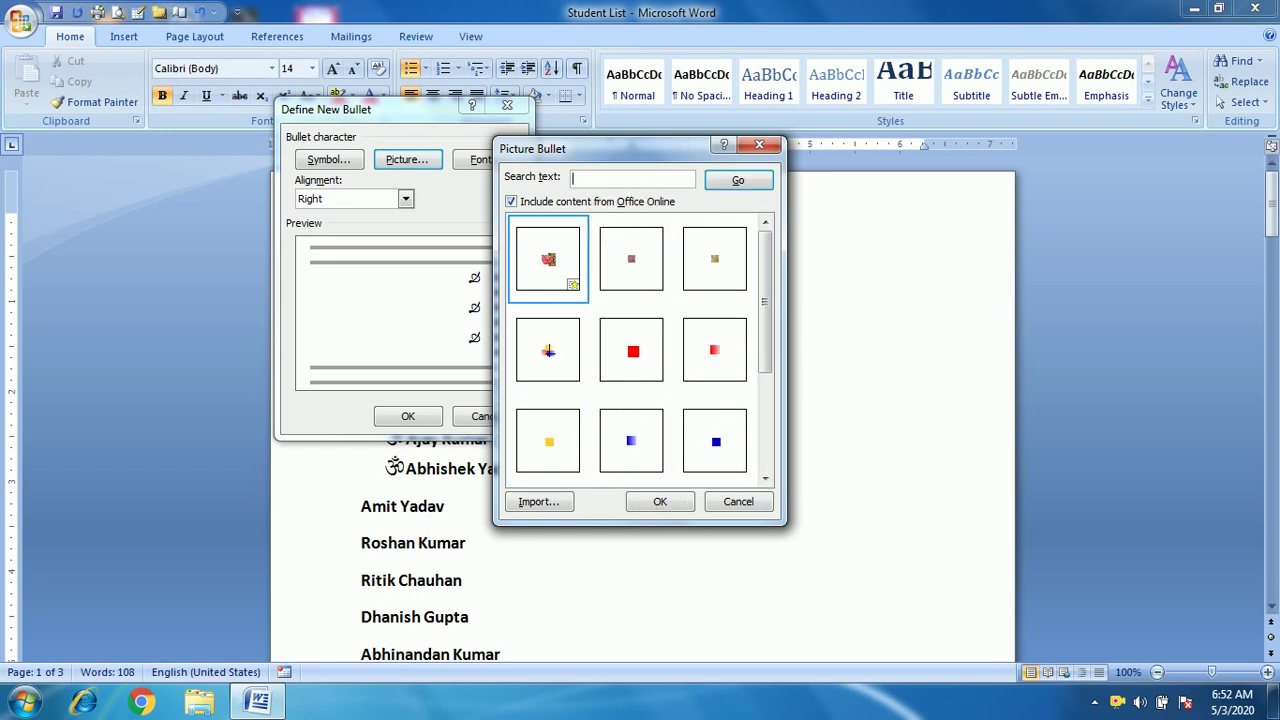
left_click(738, 181)
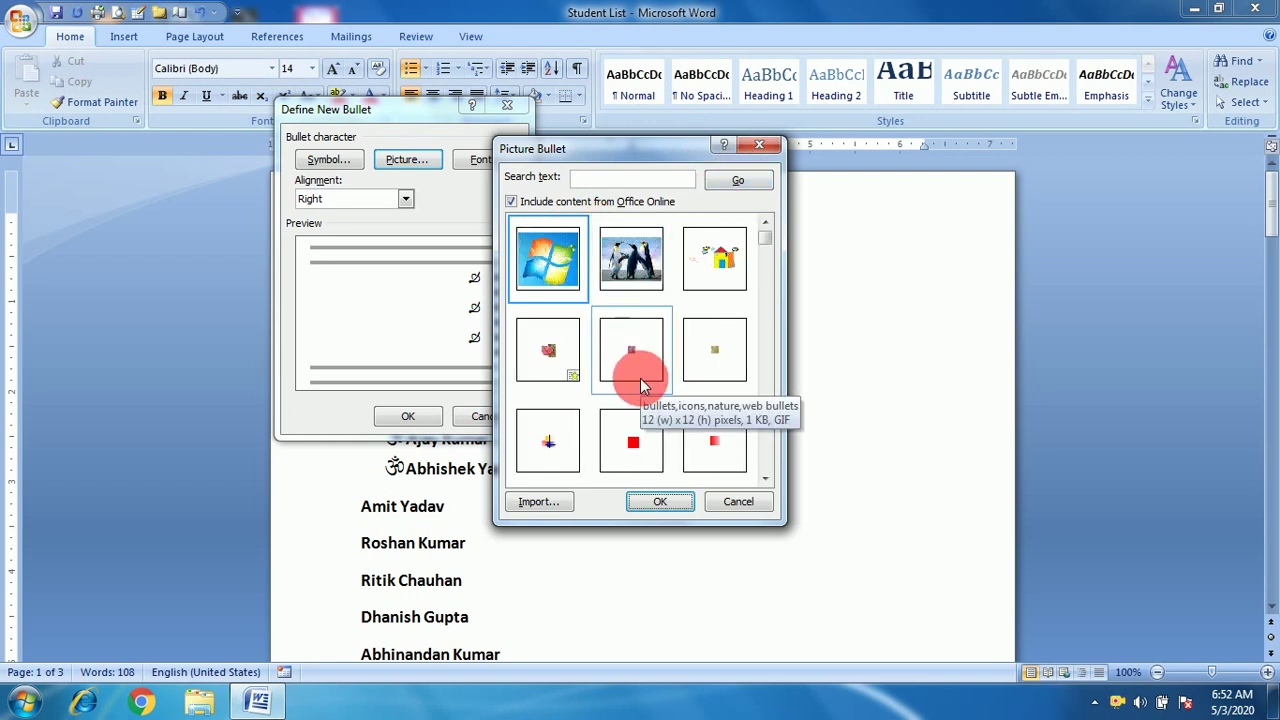
Import the Chrysanthemum photo from Pictures > Sample Pictures into the picture bullet gallery.
left_click(547, 505)
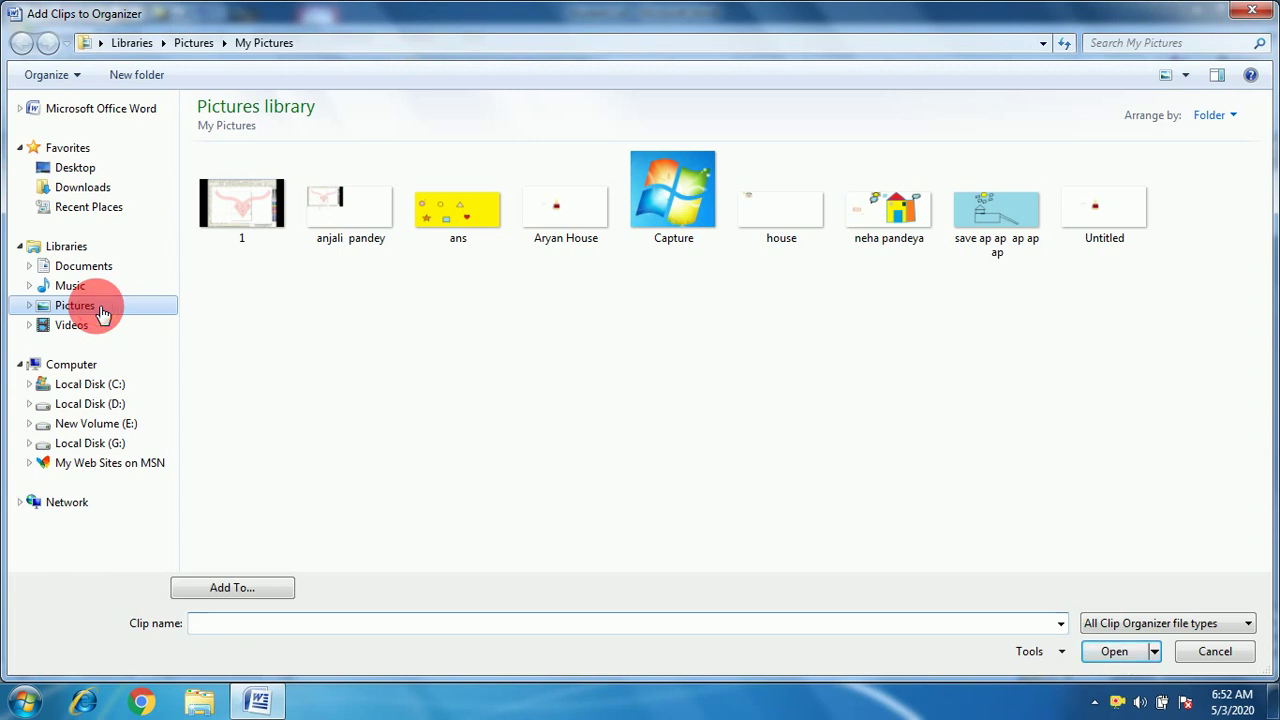
left_click(103, 313)
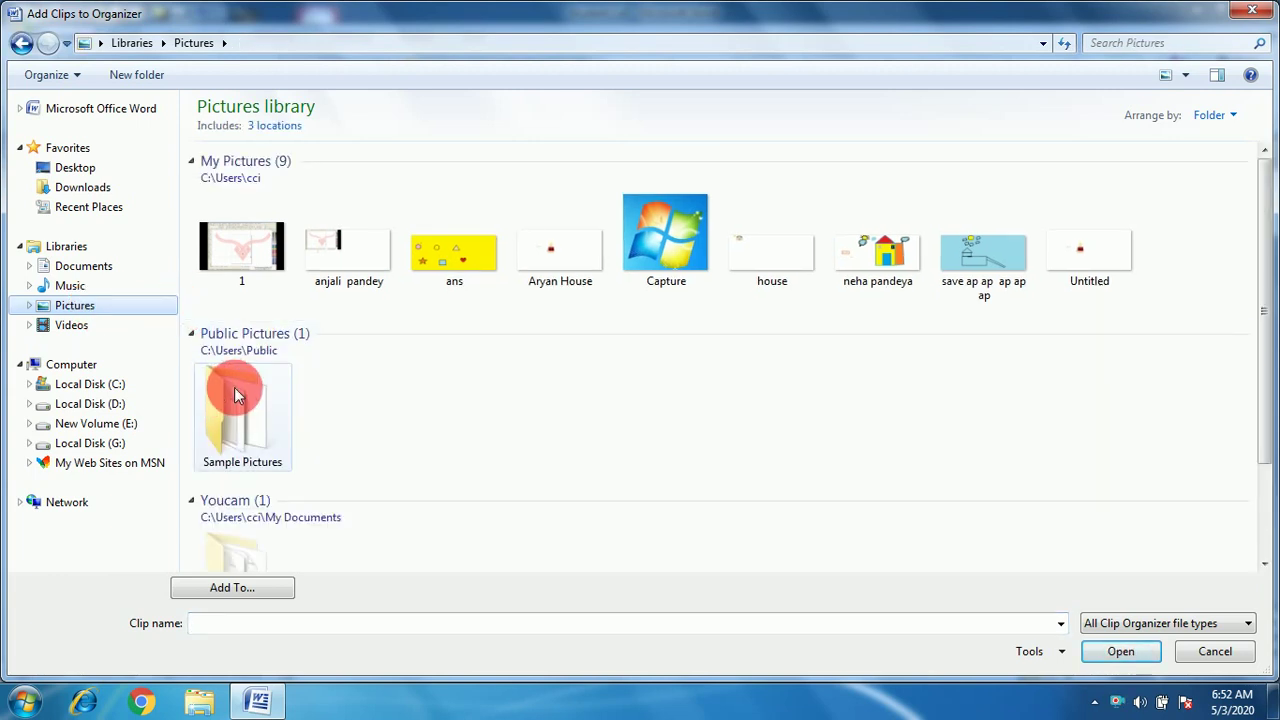
left_click(248, 443)
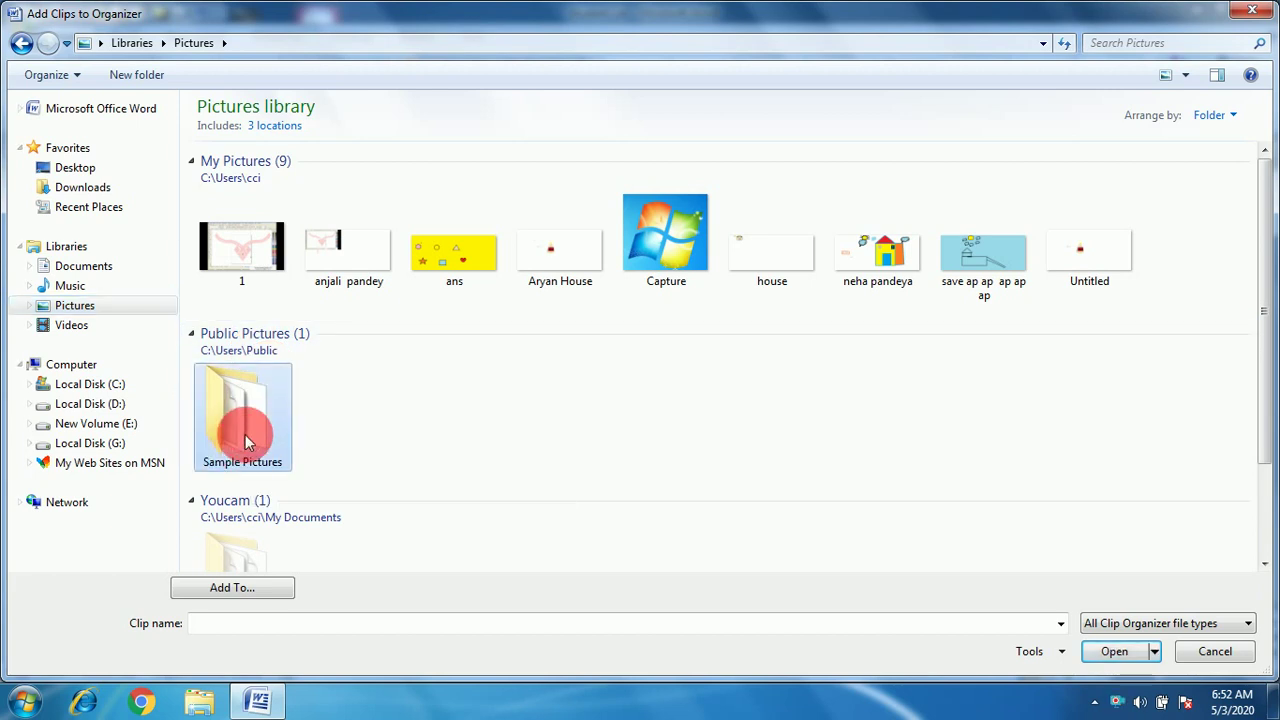
double_click(248, 443)
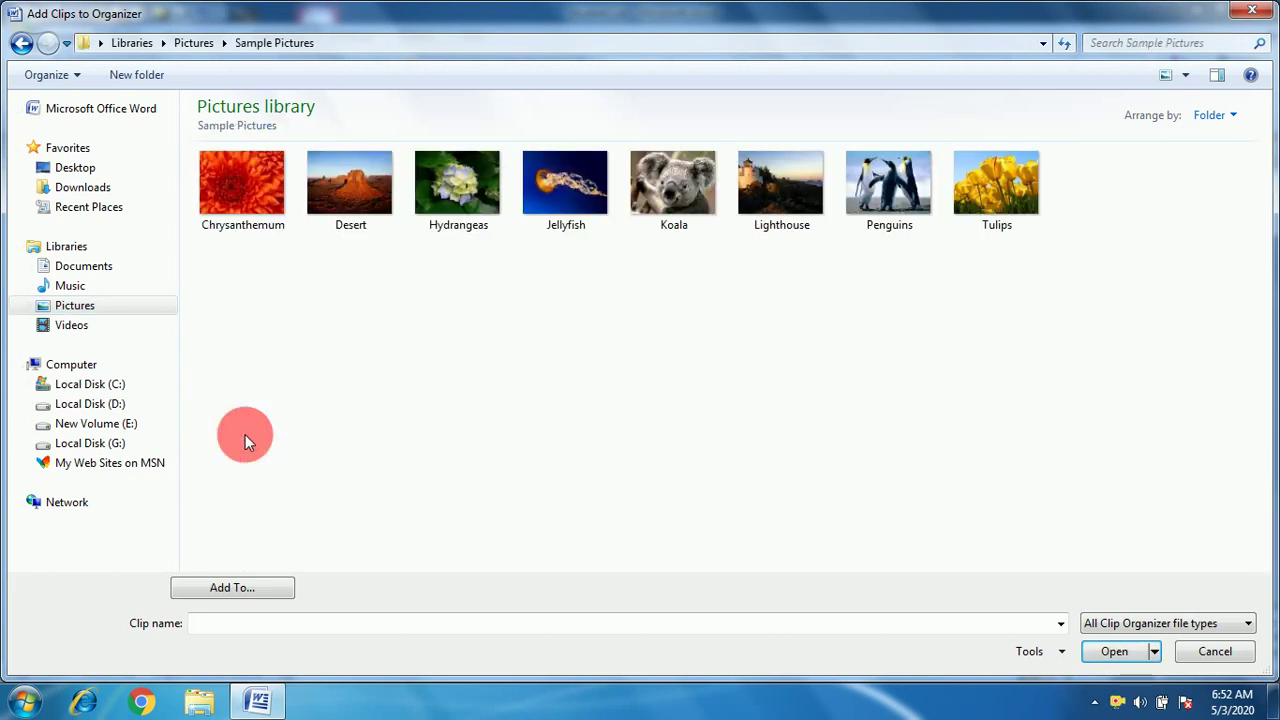
left_click(234, 187)
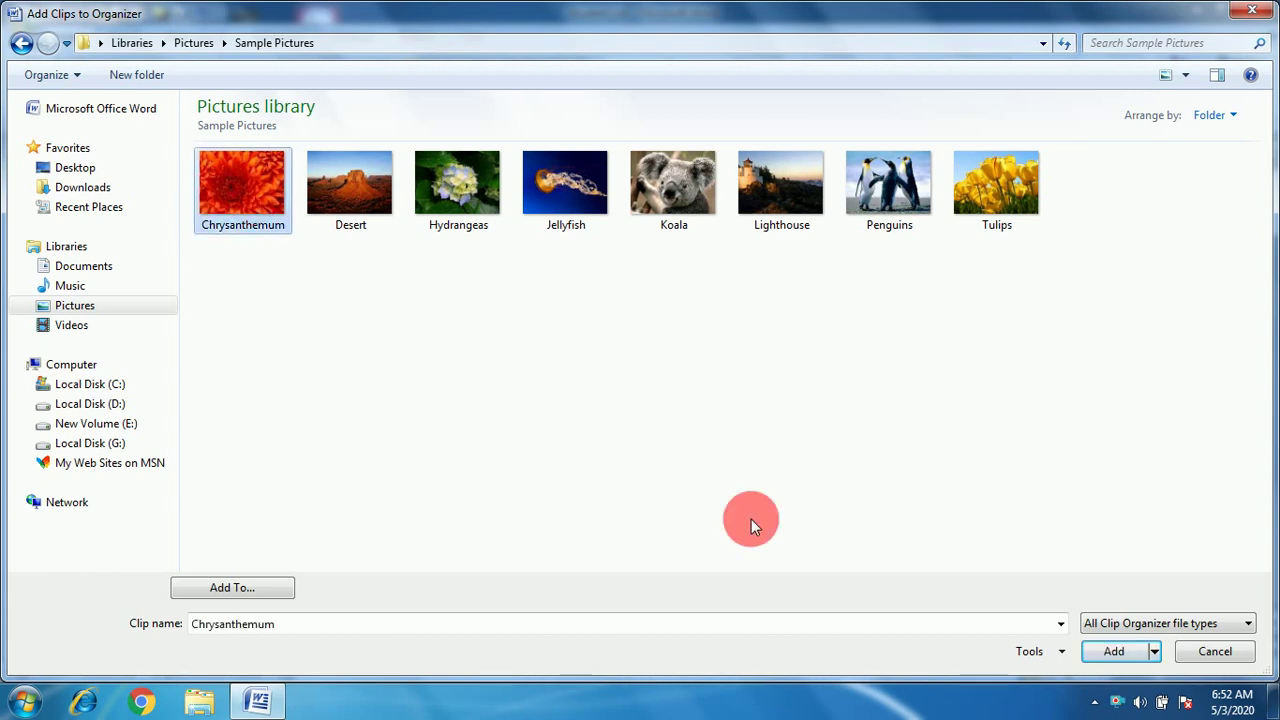
left_click(1090, 652)
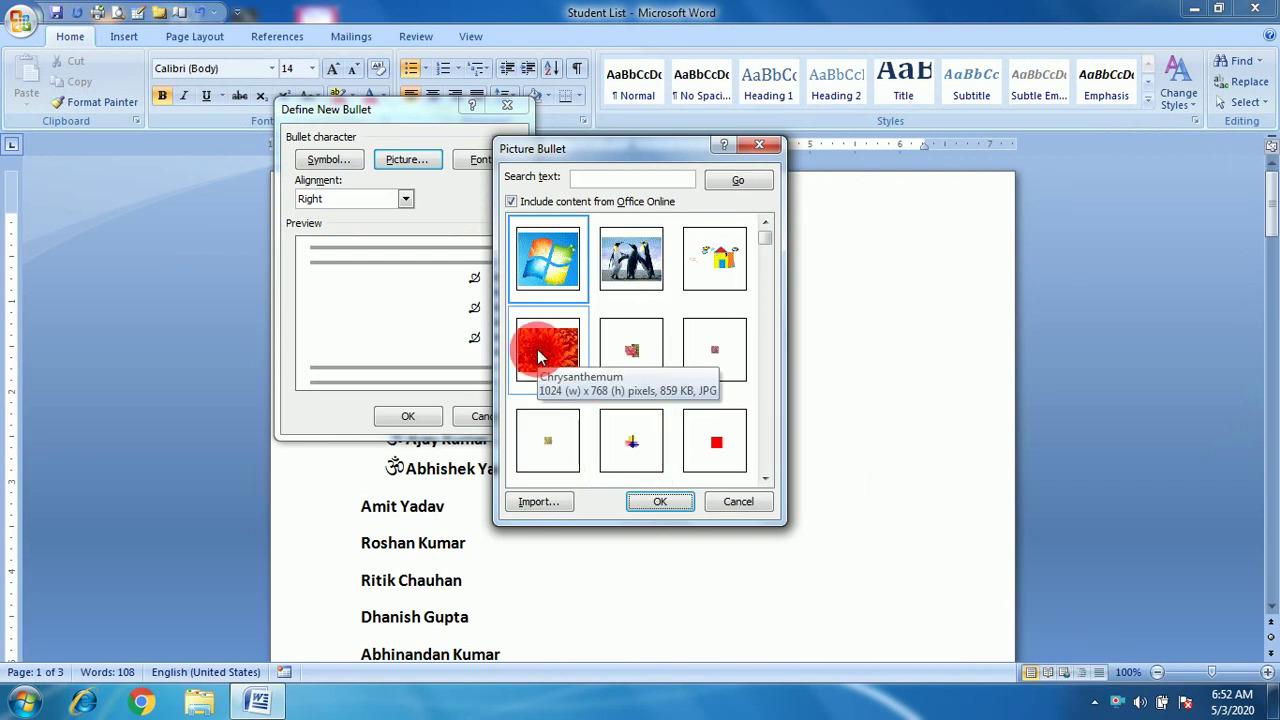
left_click(540, 357)
left_click(662, 502)
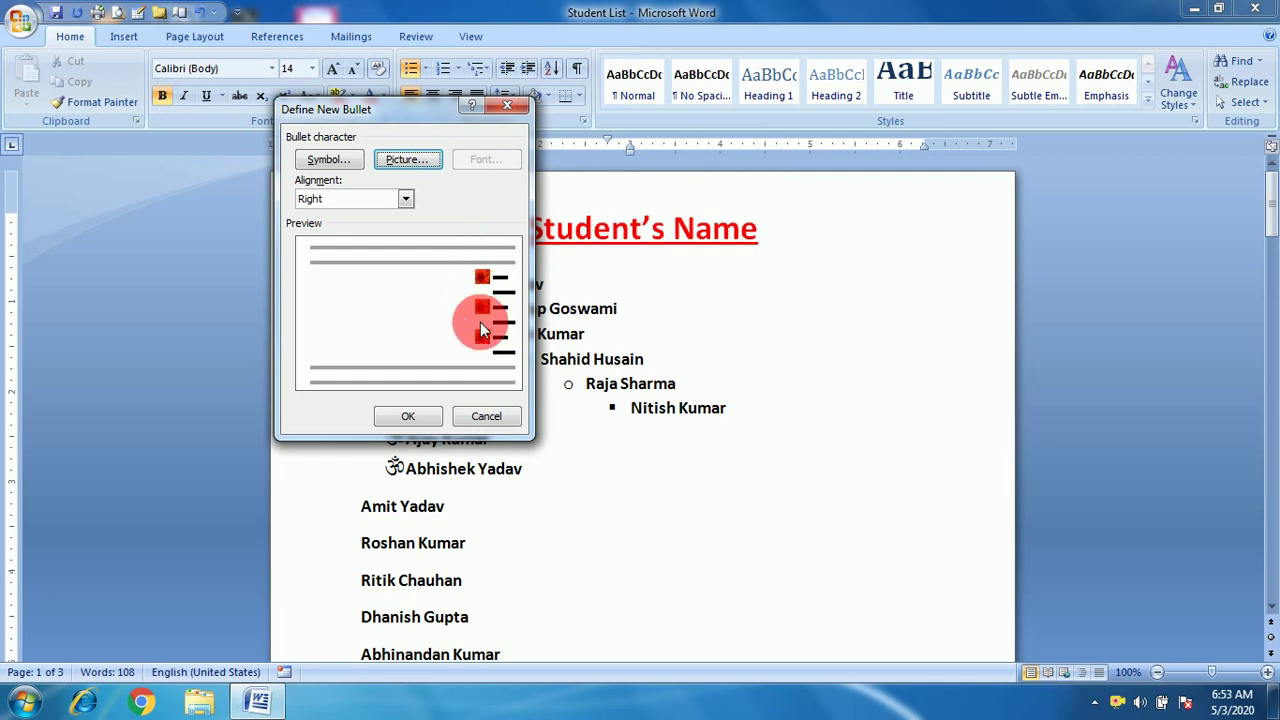
left_click(412, 416)
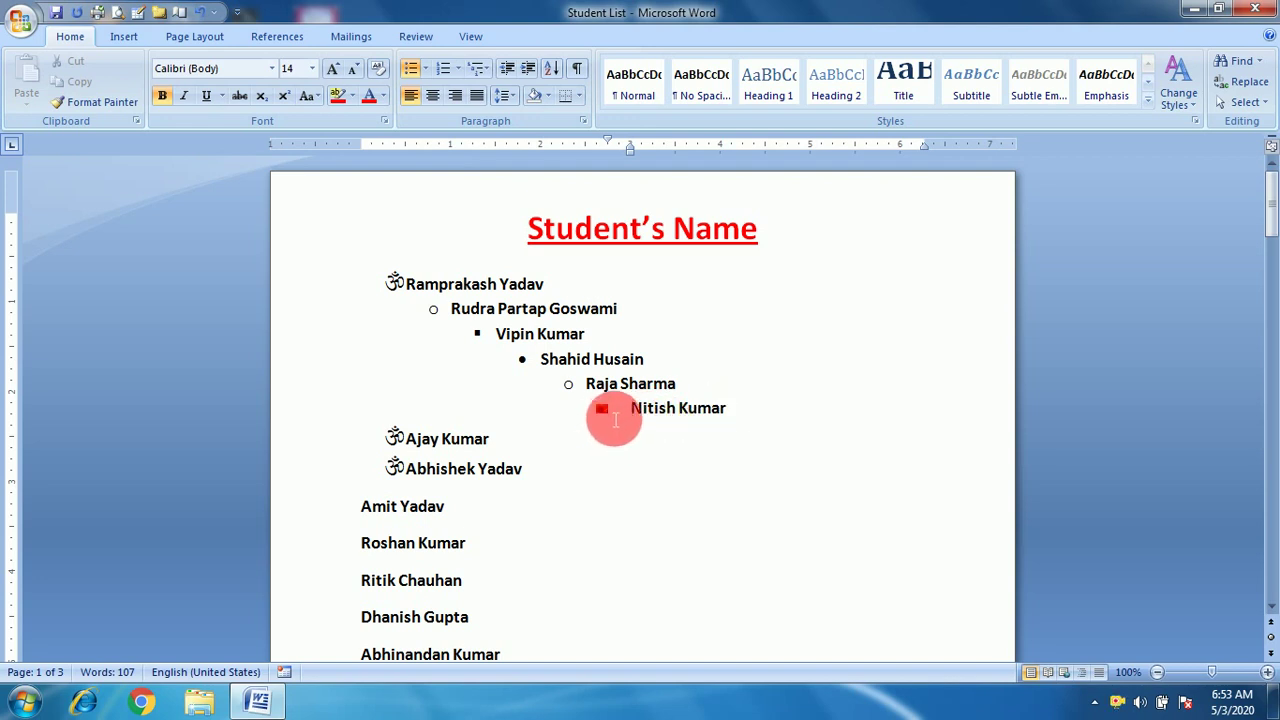
key("Right")
key("Right")
key("Right")
key("Right")
key("Down")
key("Right")
left_click(731, 425)
key("Return")
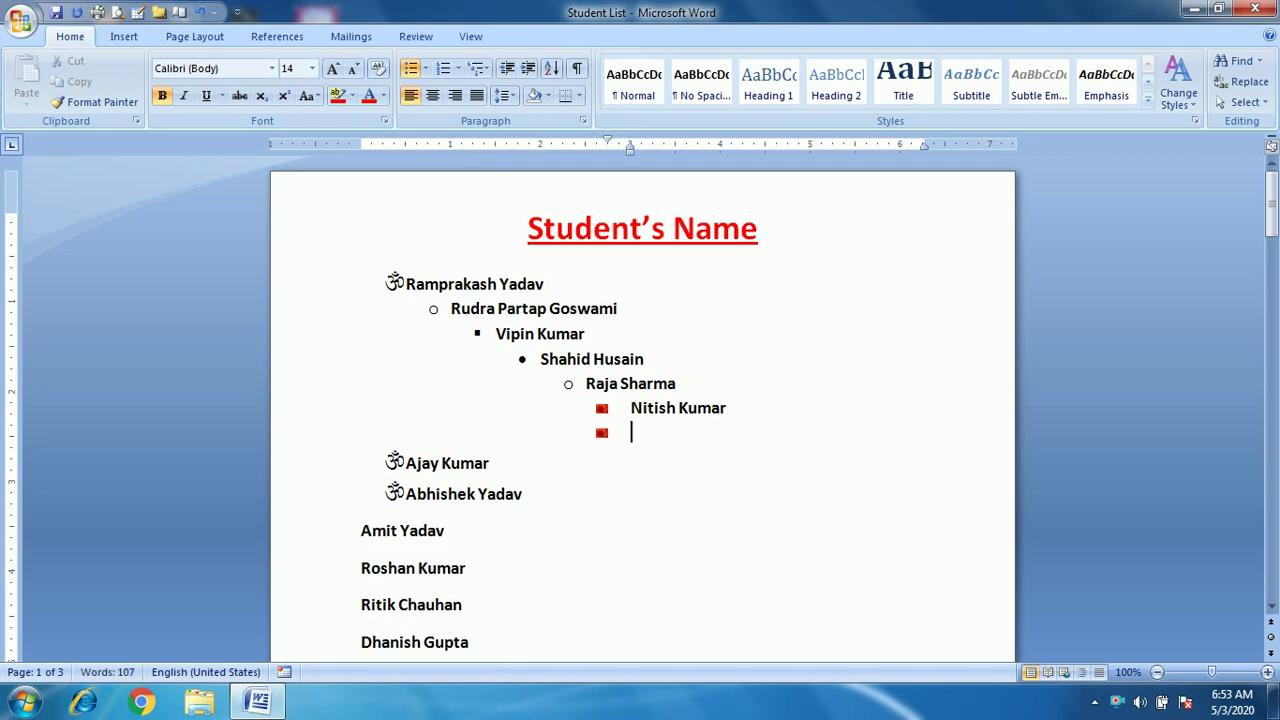
type("dgfdhdh")
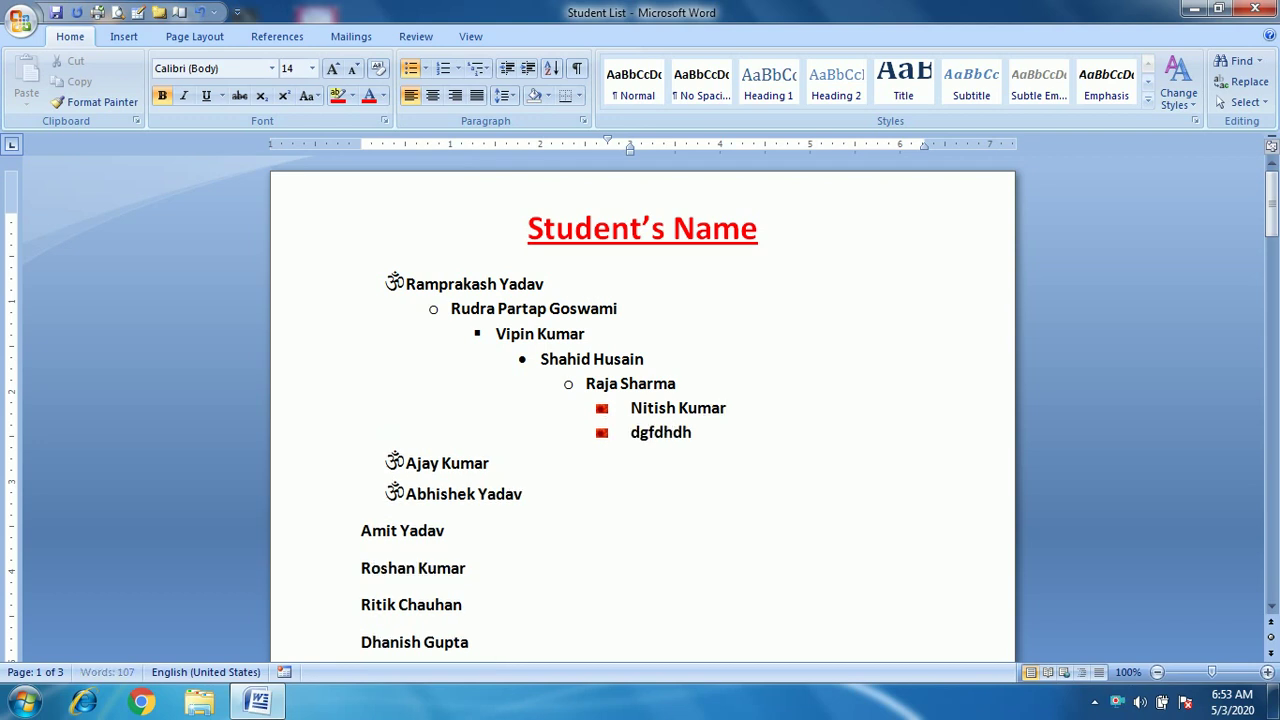
key("Return")
type("gdghfjj")
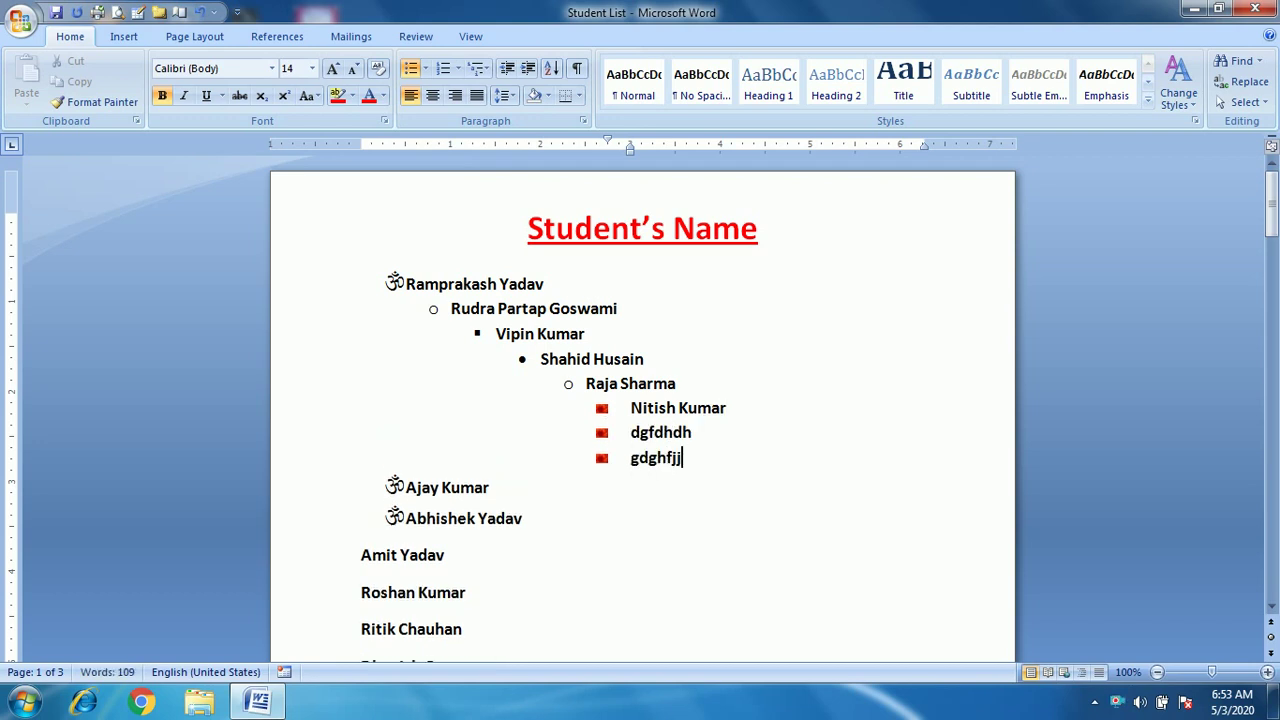
key("Return")
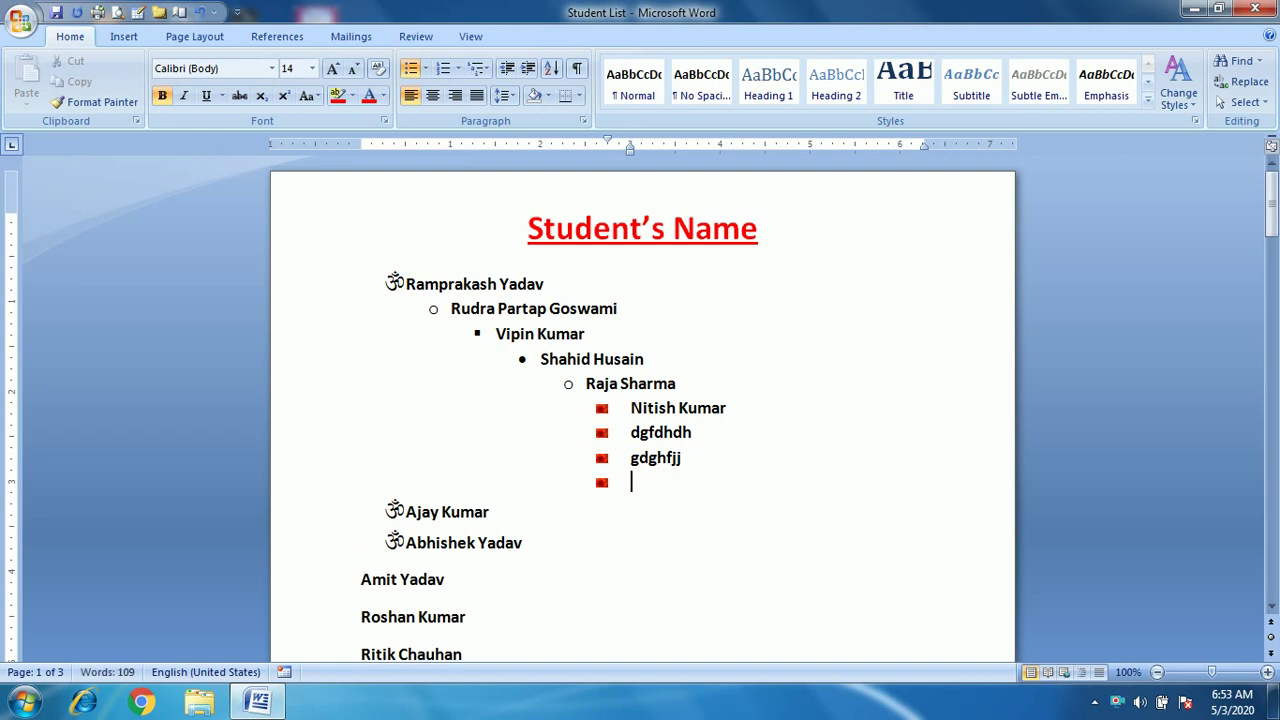
key("shift+Tab")
key("shift+Tab")
key("shift+Tab")
key("shift+Tab")
key("shift+Tab")
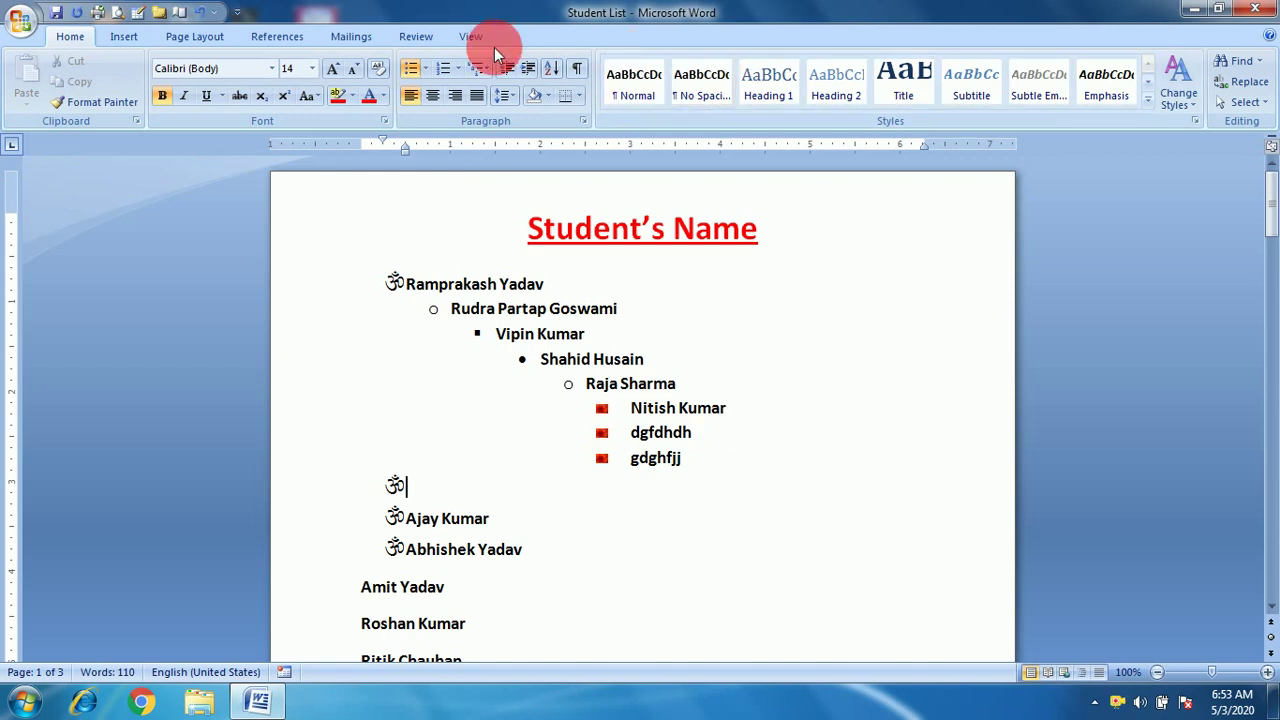
Cancel the new bullet definition and its font settings, then select the whole student list.
left_click(428, 70)
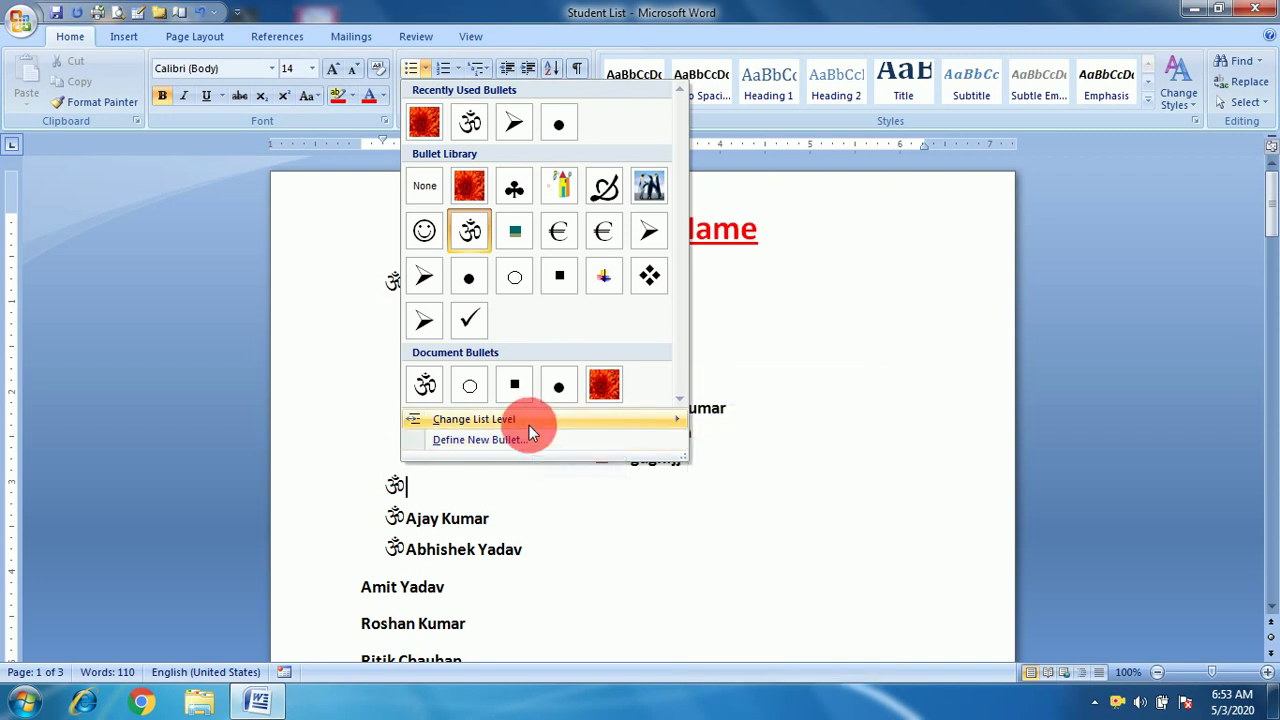
left_click(530, 440)
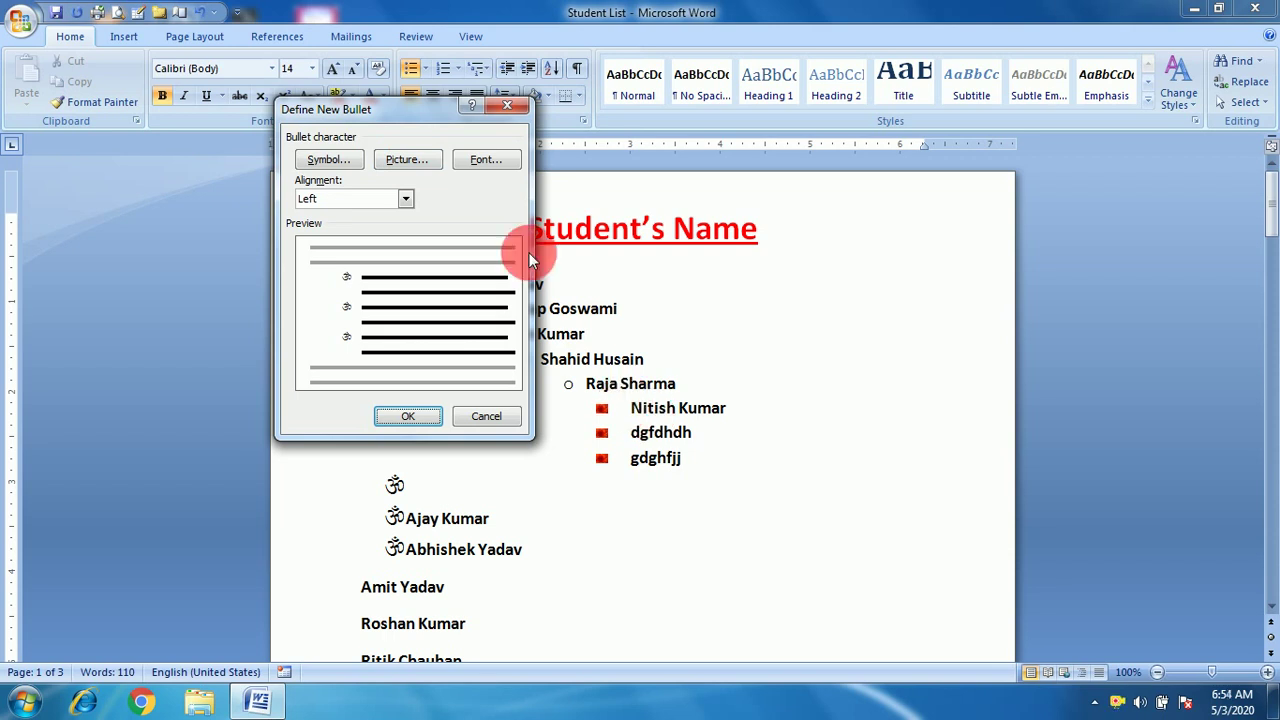
left_click(488, 162)
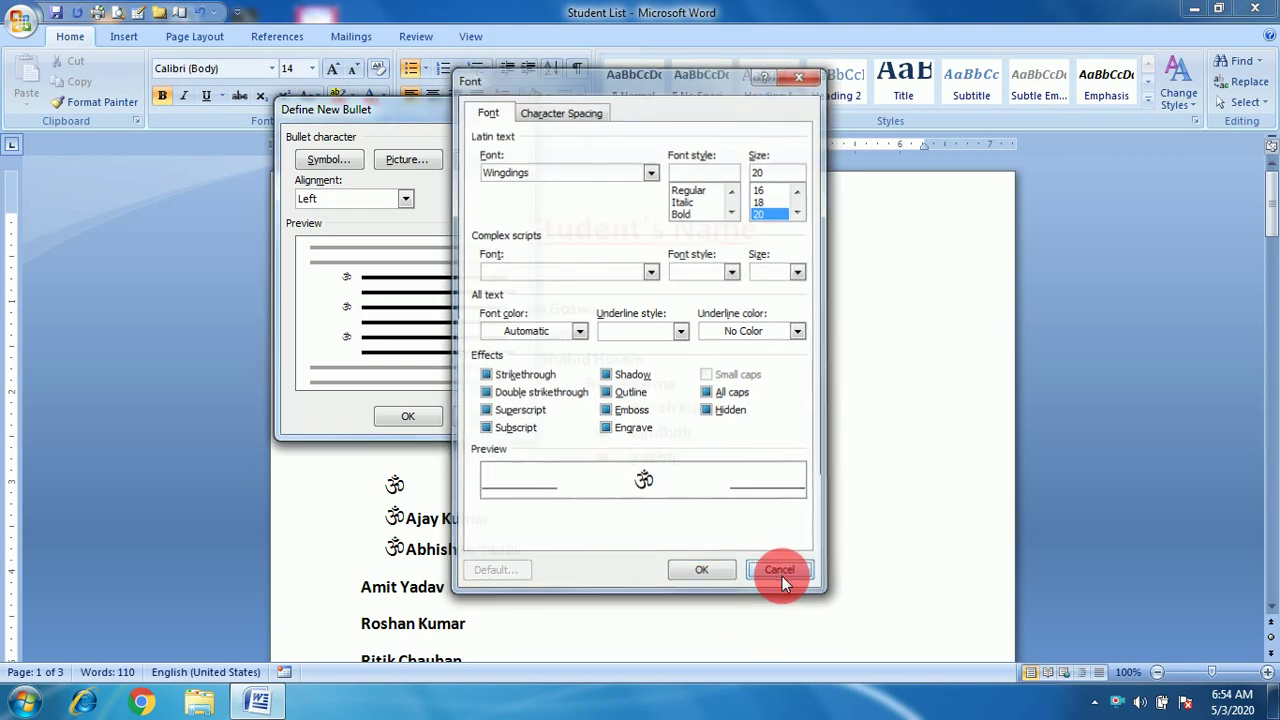
left_click(782, 576)
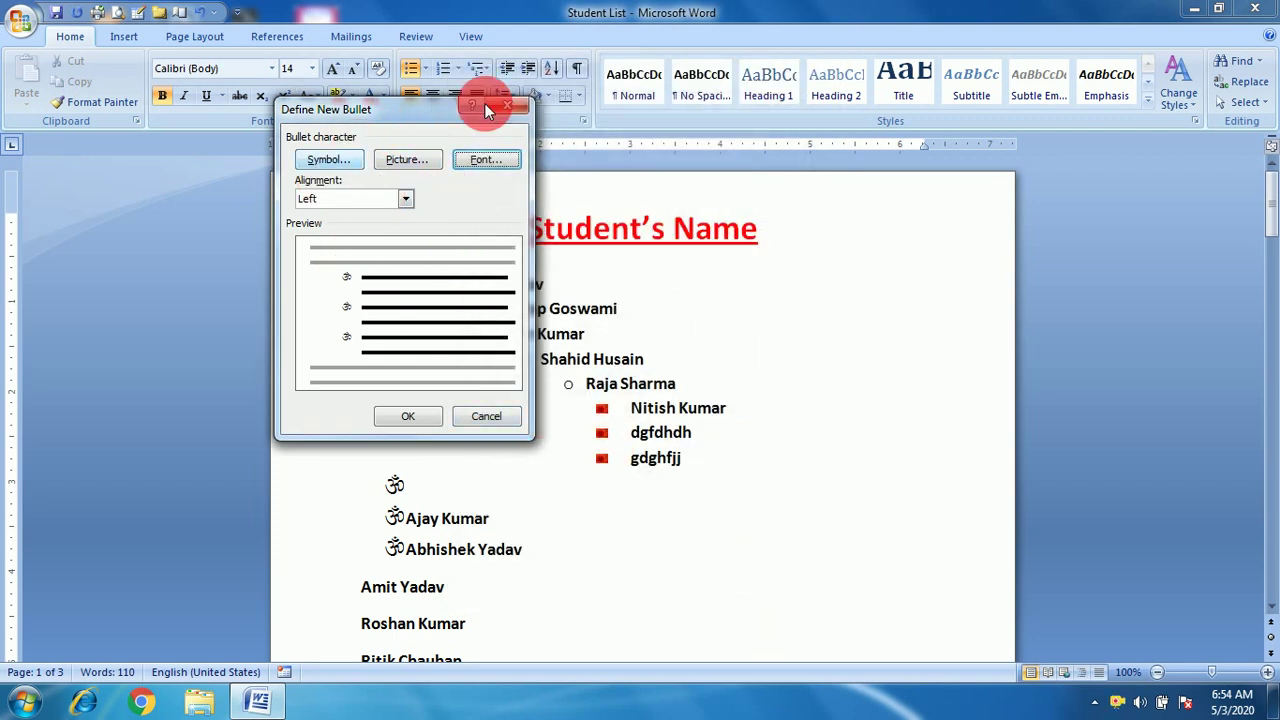
left_click(512, 107)
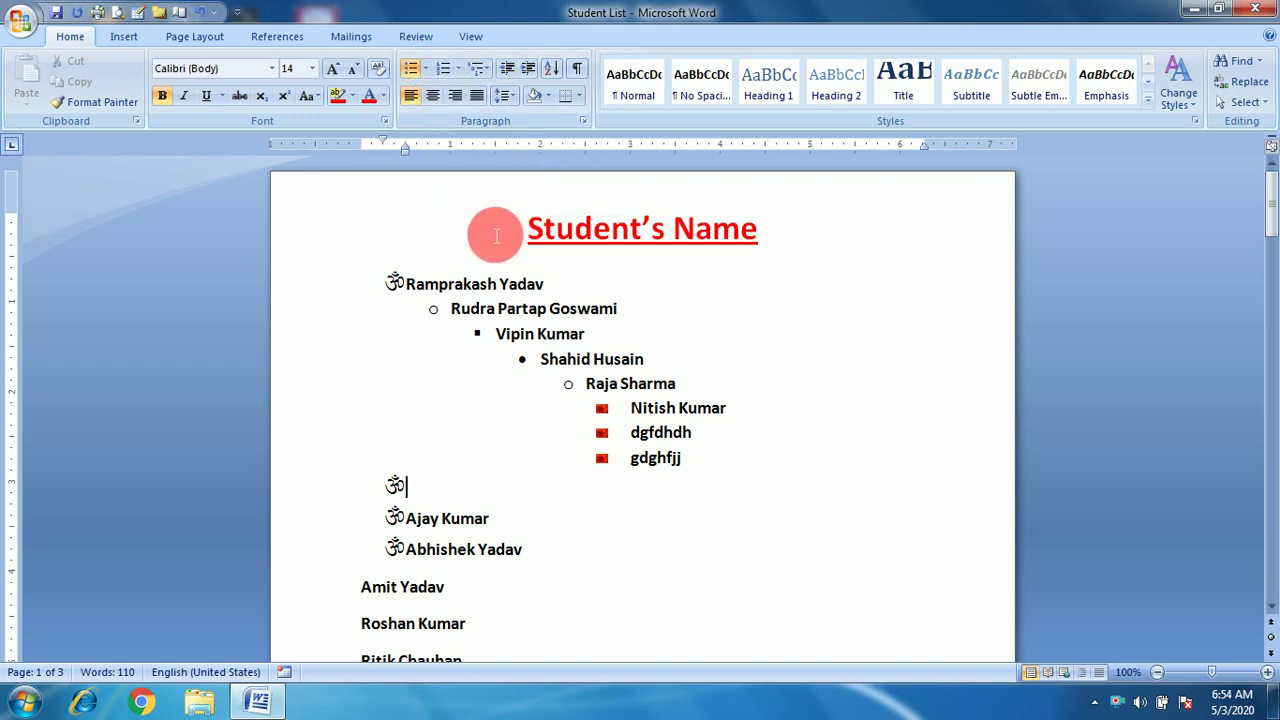
left_click_drag(496, 236, 533, 518)
key("ctrl+Home")
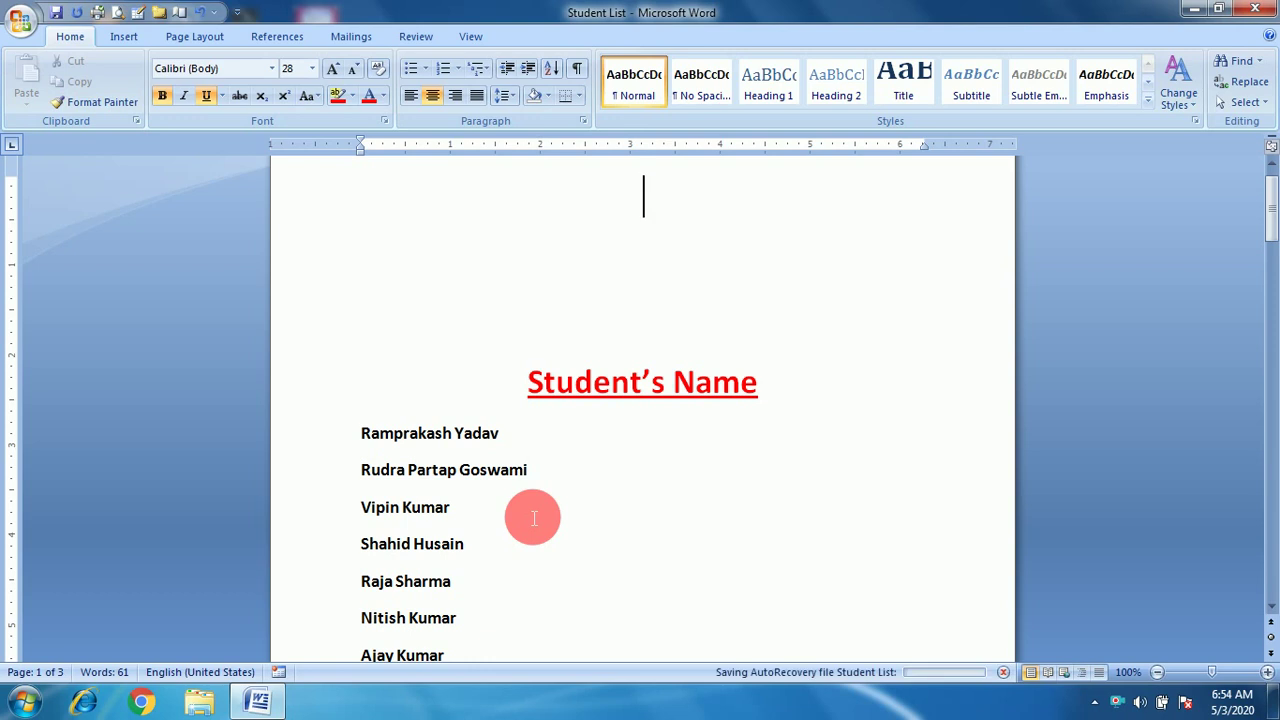
key("Delete")
key("Delete")
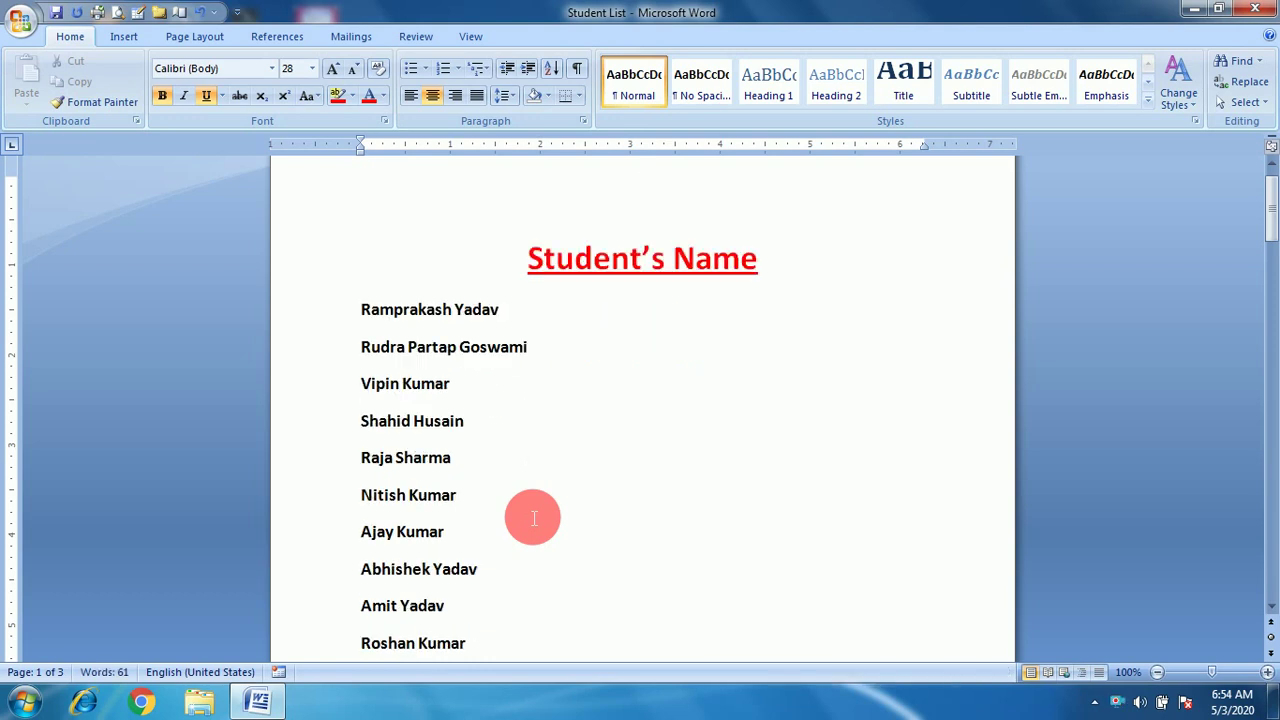
left_click(1271, 608)
left_click_drag(1271, 608, 1271, 608)
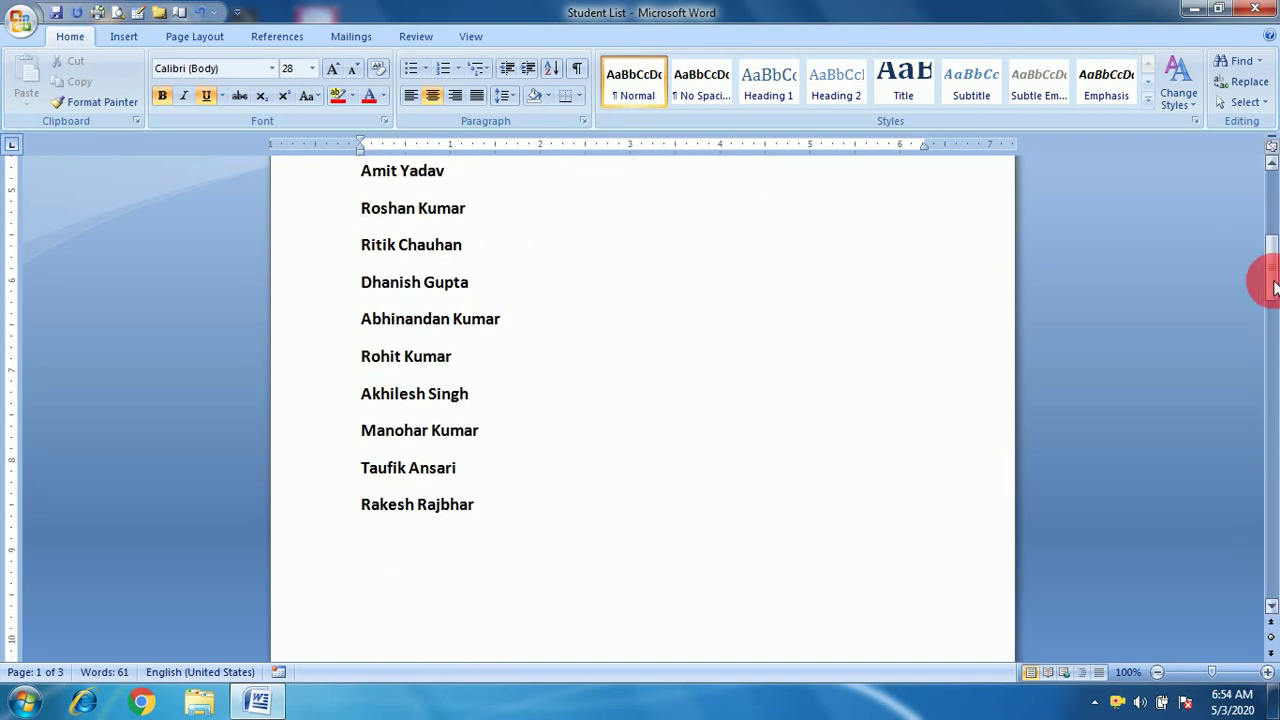
left_click(1272, 165)
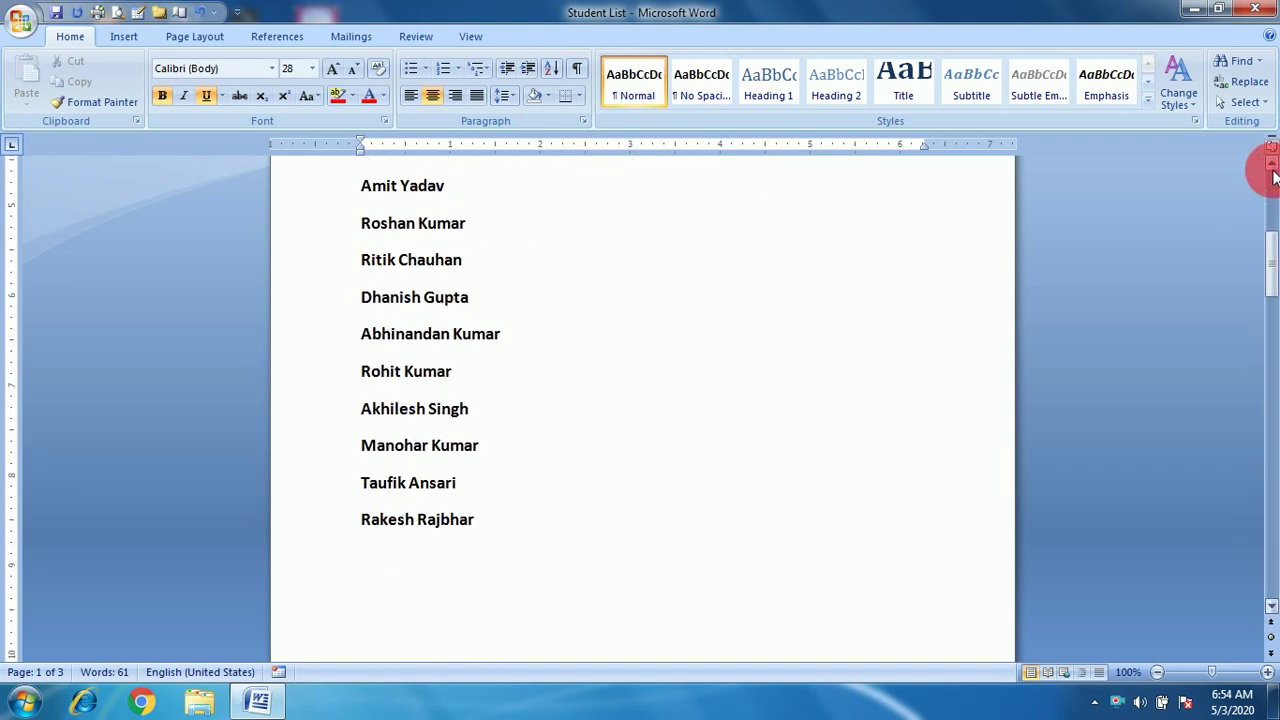
left_click_drag(1272, 165, 1272, 165)
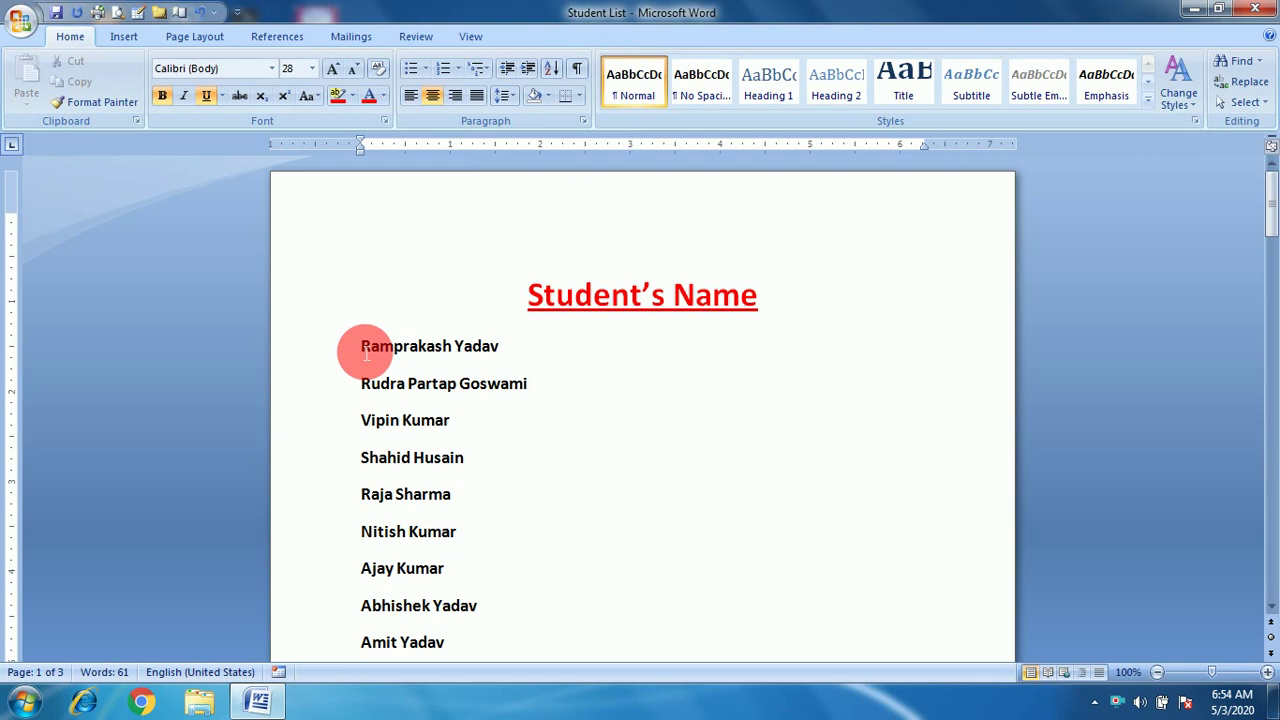
left_click_drag(363, 348, 457, 580)
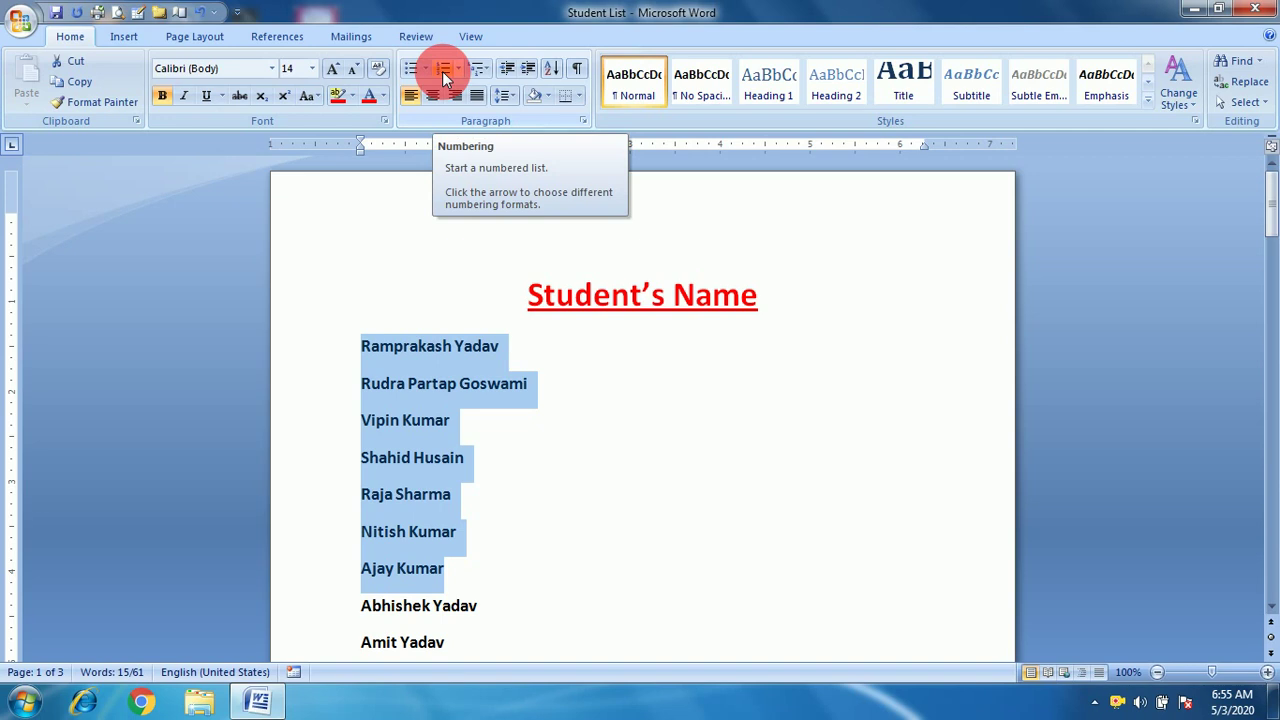
left_click(442, 71)
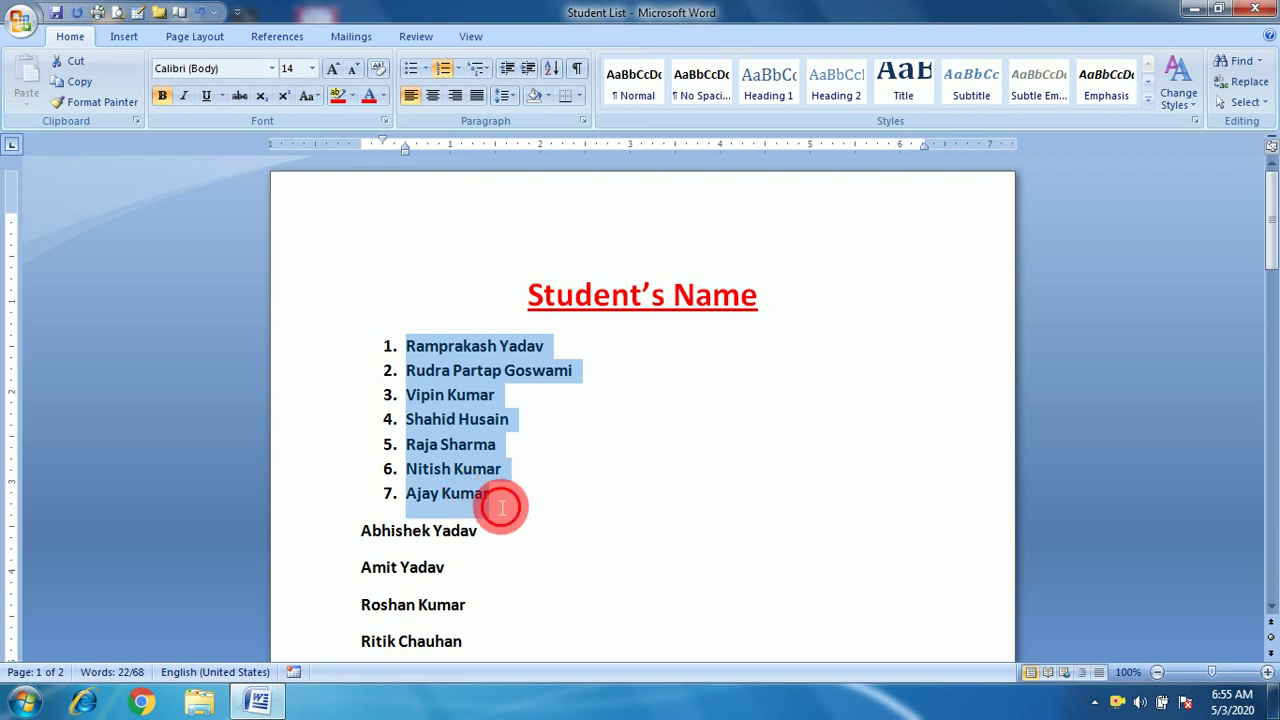
left_click(502, 508)
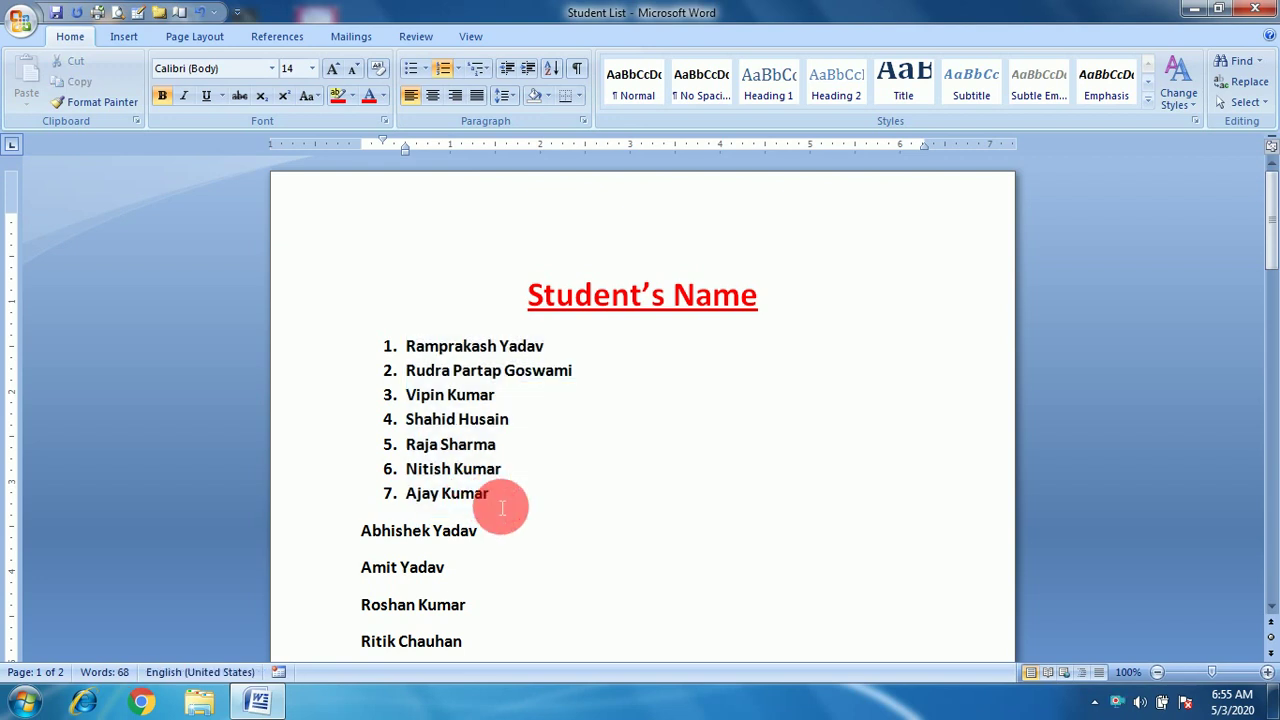
key("Return")
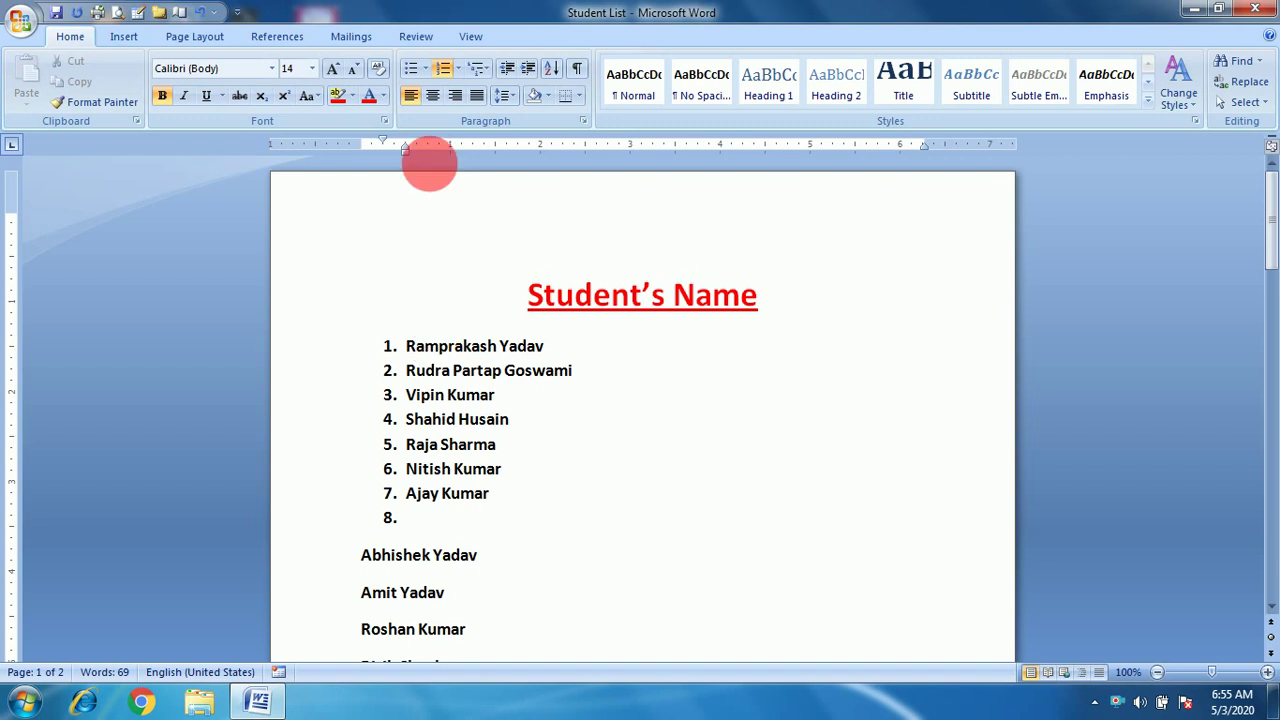
left_click(461, 73)
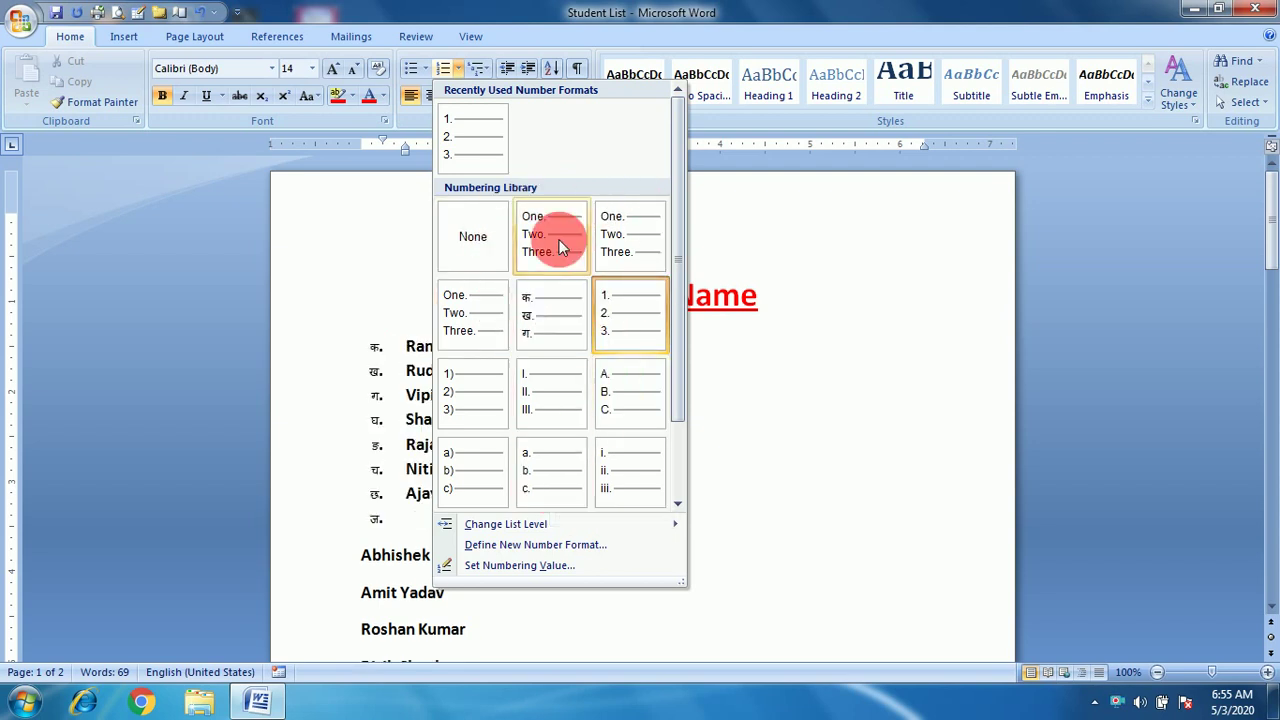
Apply the 1) 2) 3) numbering style to the student list.
left_click(477, 397)
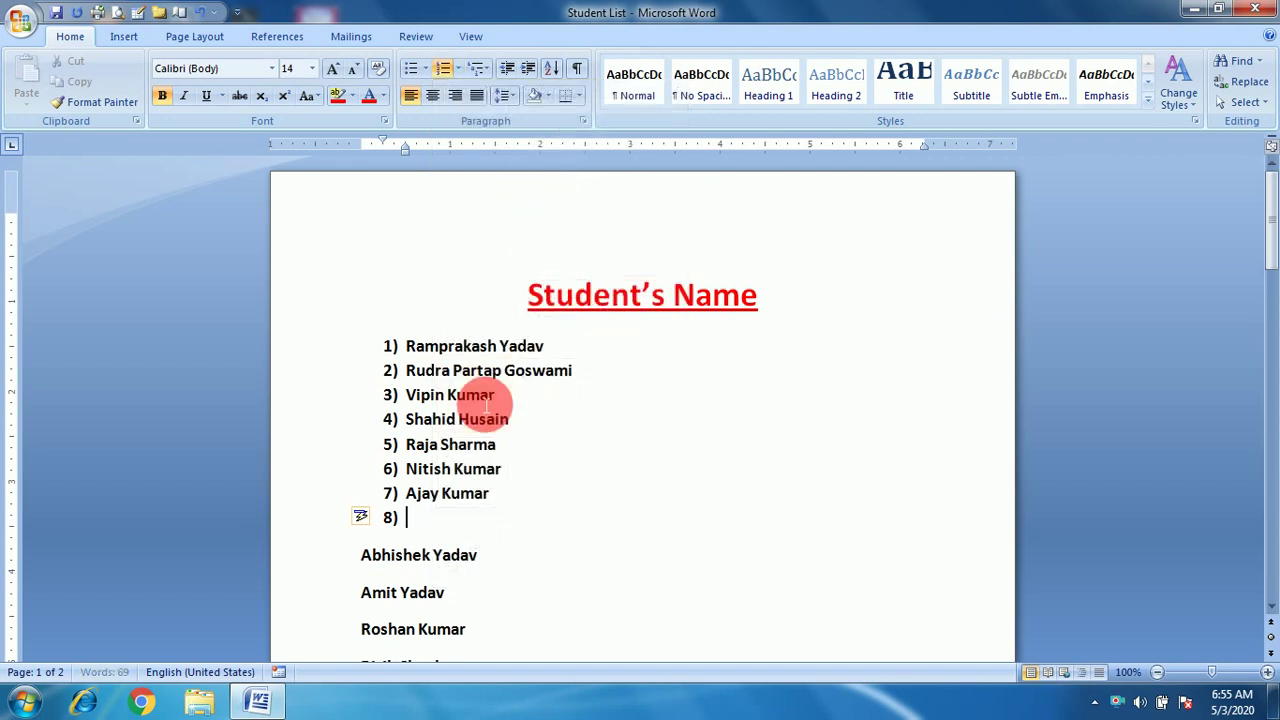
left_click(458, 67)
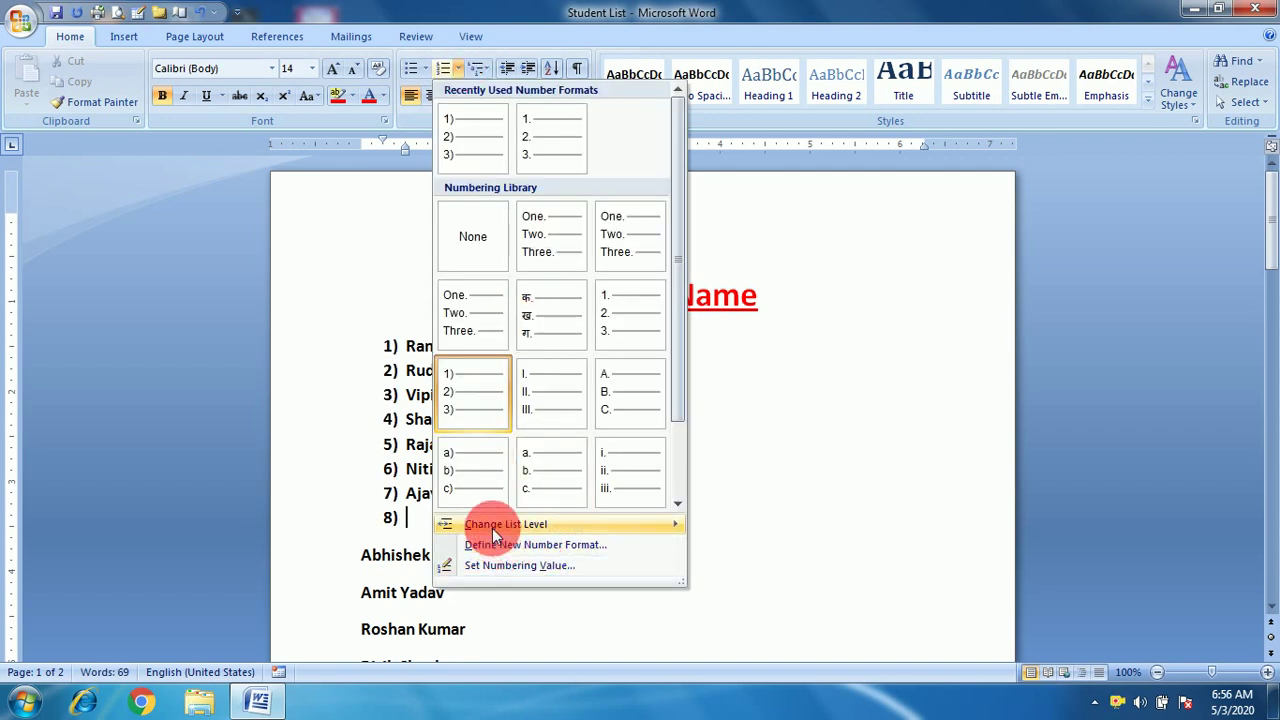
mouse_move(460, 522)
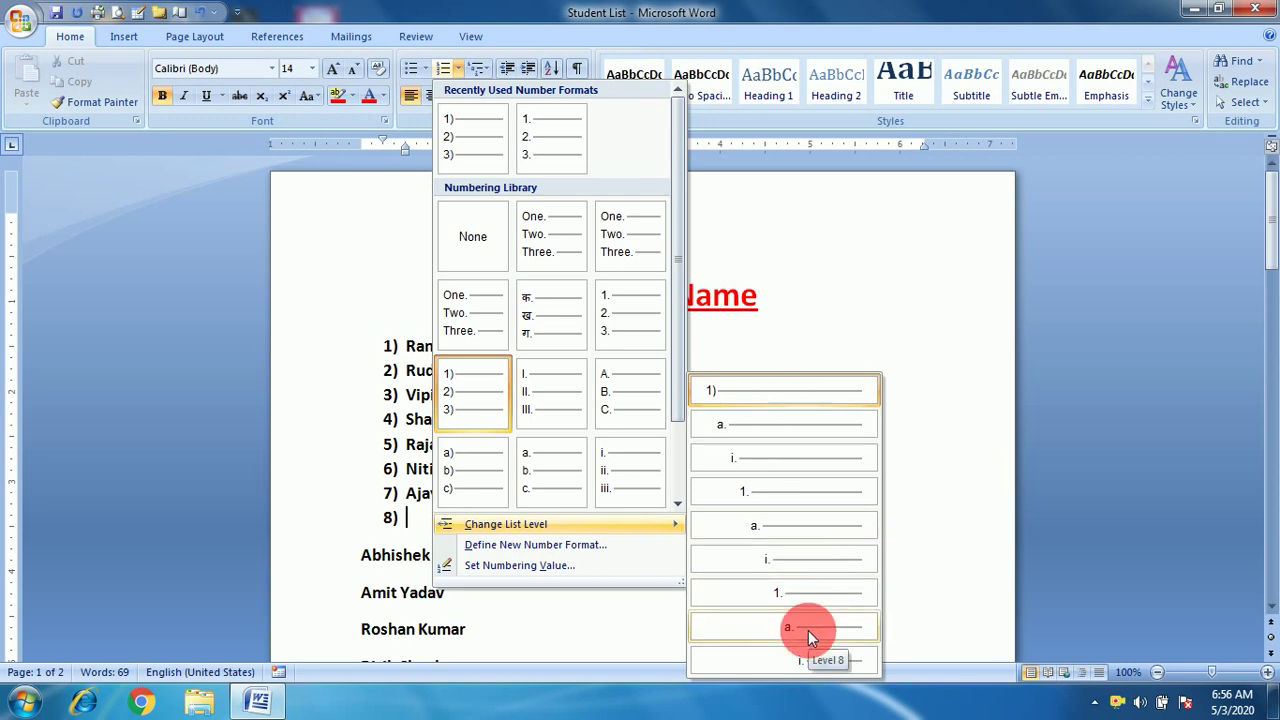
left_click(760, 350)
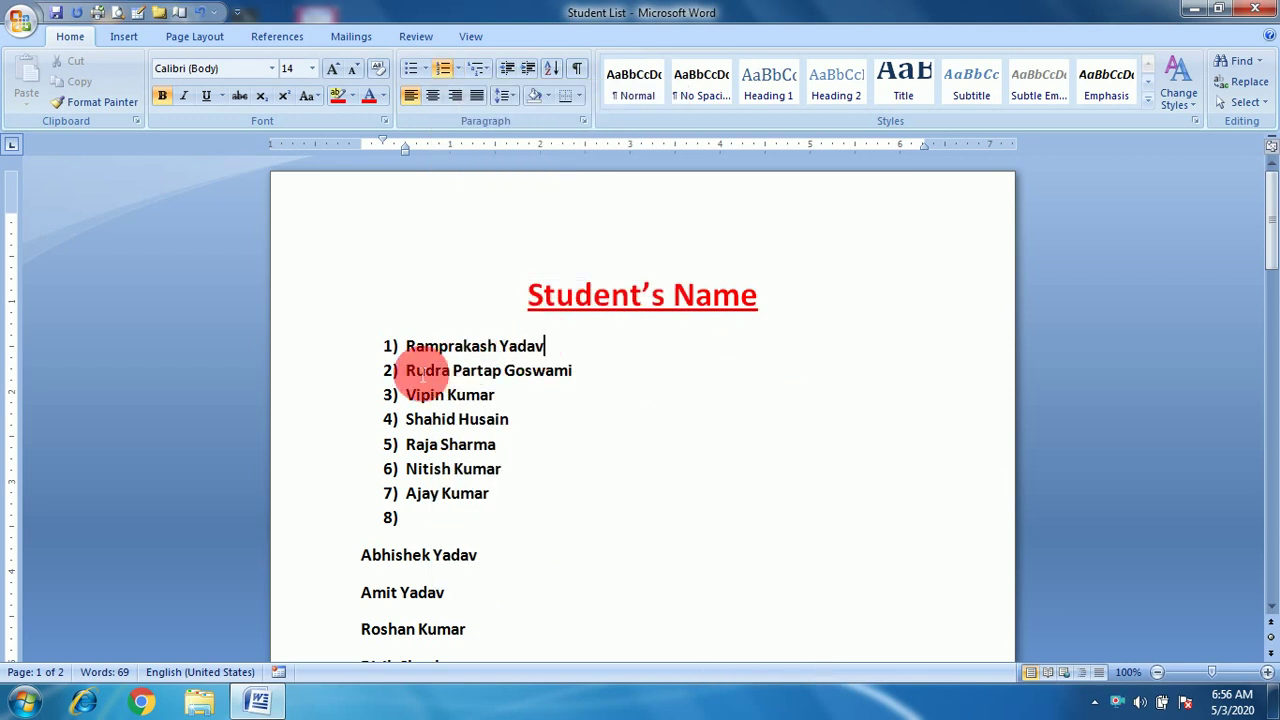
left_click(416, 376)
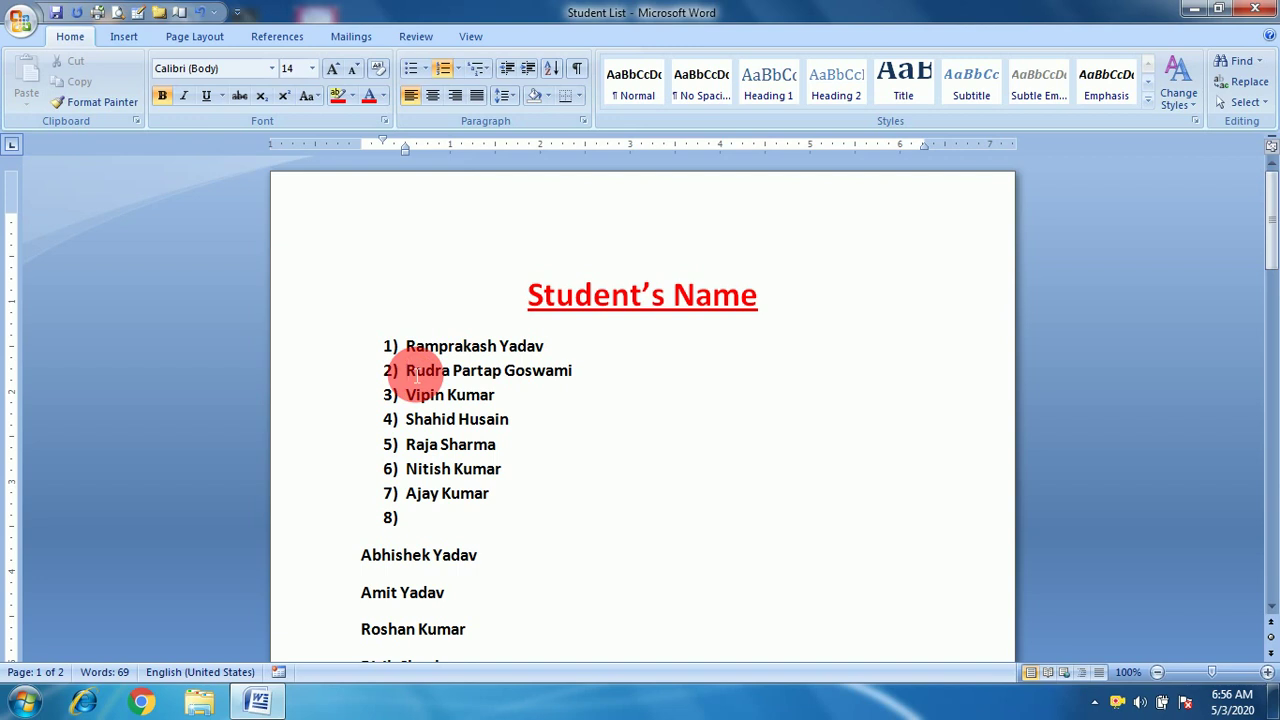
key("Tab")
key("Tab")
key("Tab")
key("Tab")
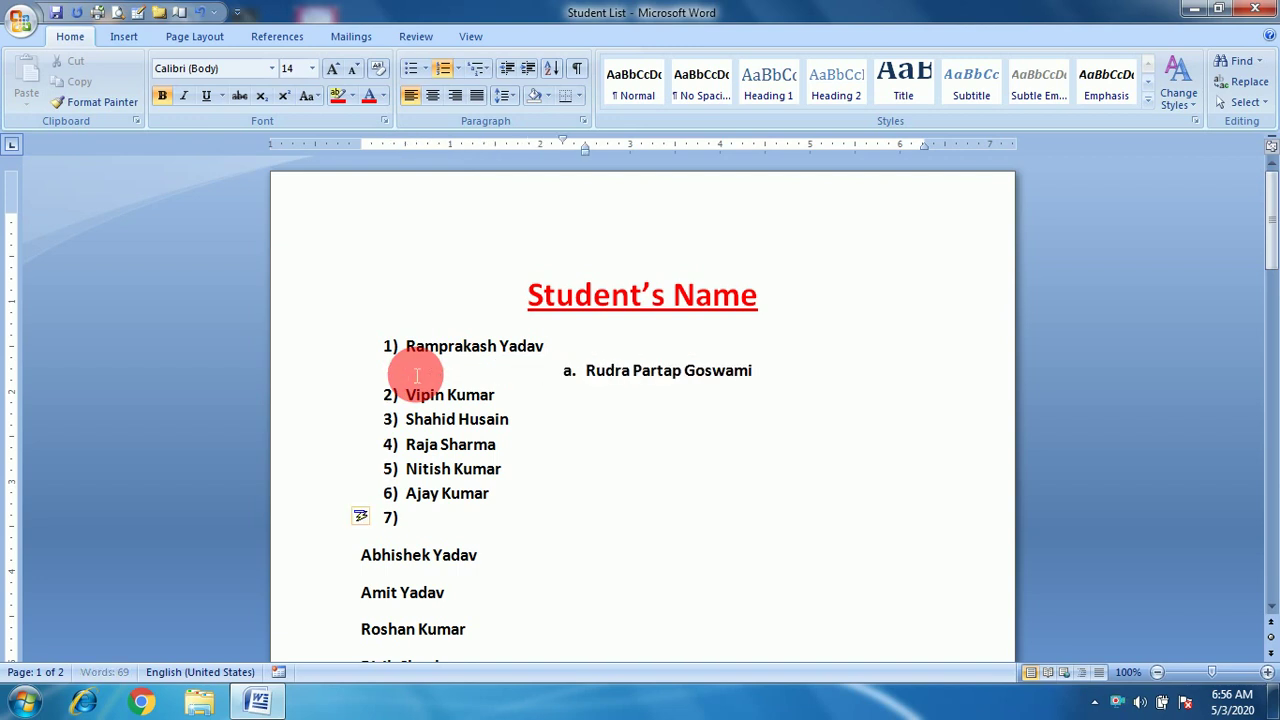
left_click(527, 75)
left_click(527, 75)
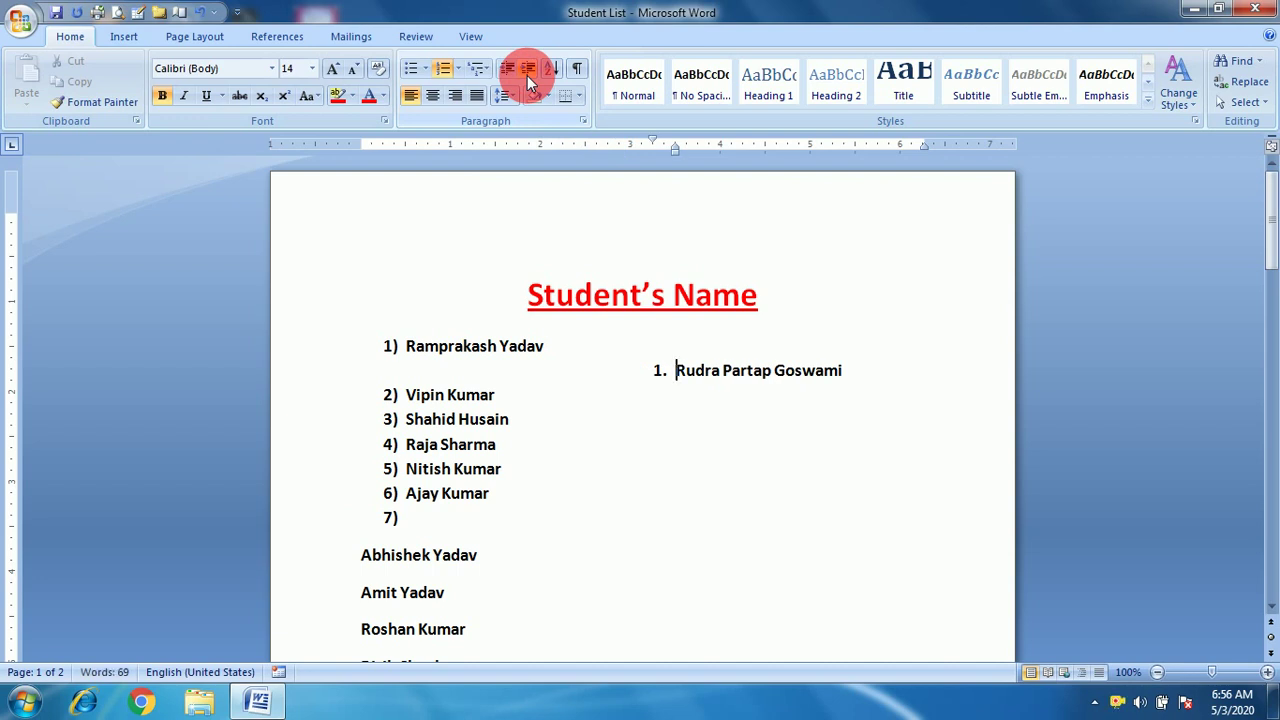
key("shift+Tab")
key("shift+Tab")
key("shift+Tab")
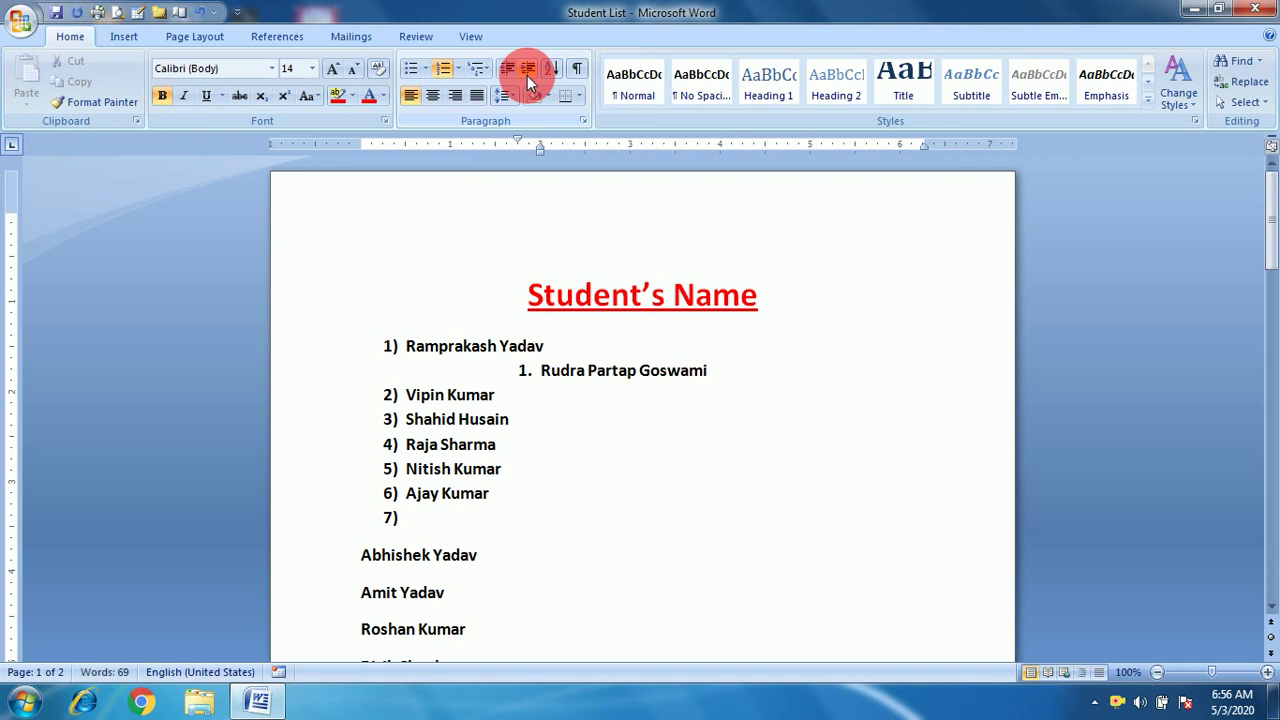
key("shift+Tab")
key("shift+Tab")
key("shift+Tab")
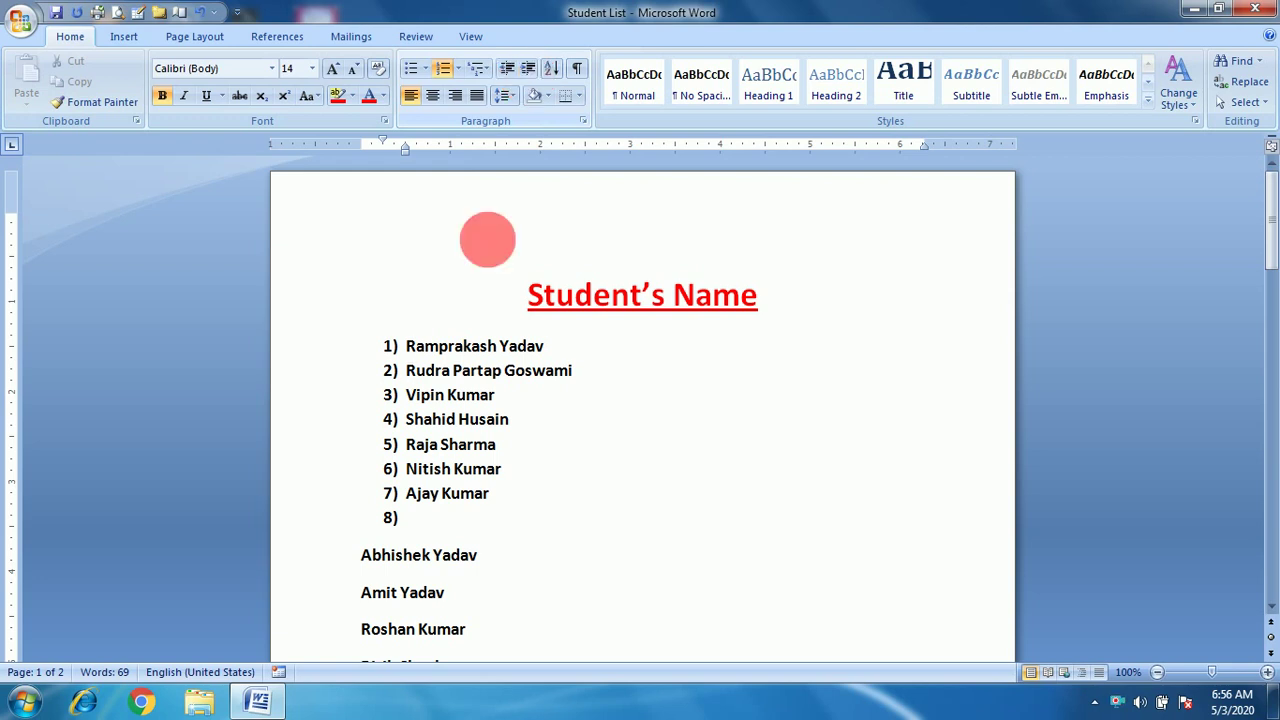
left_click(461, 68)
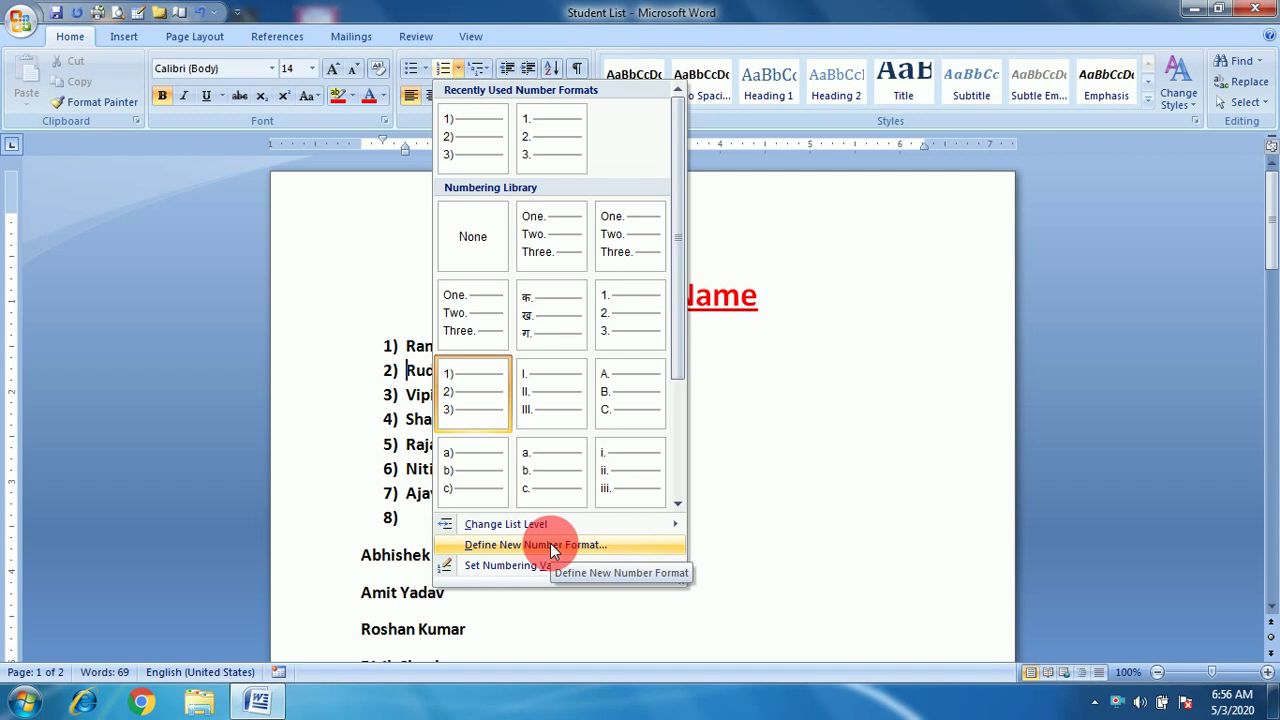
Define a new number format using the 1st, 2nd, 3rd ordinal style, giving 1st) to 8th).
left_click(550, 544)
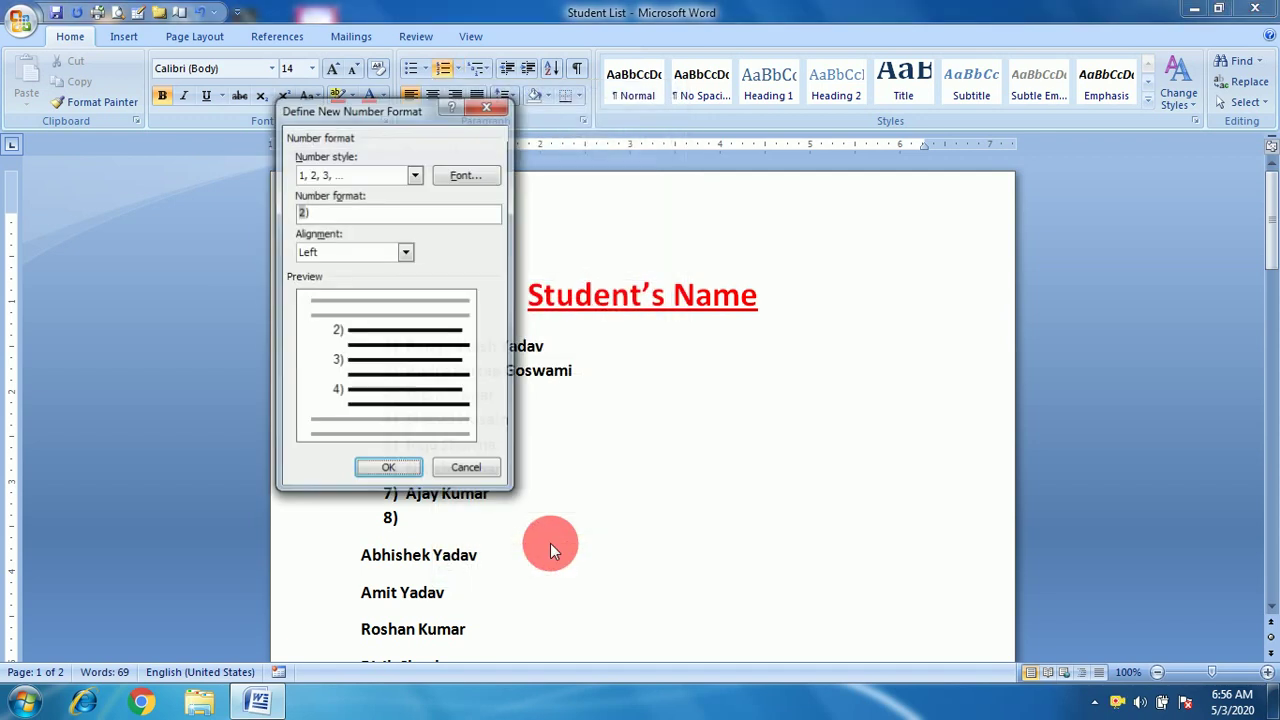
left_click_drag(398, 108, 857, 110)
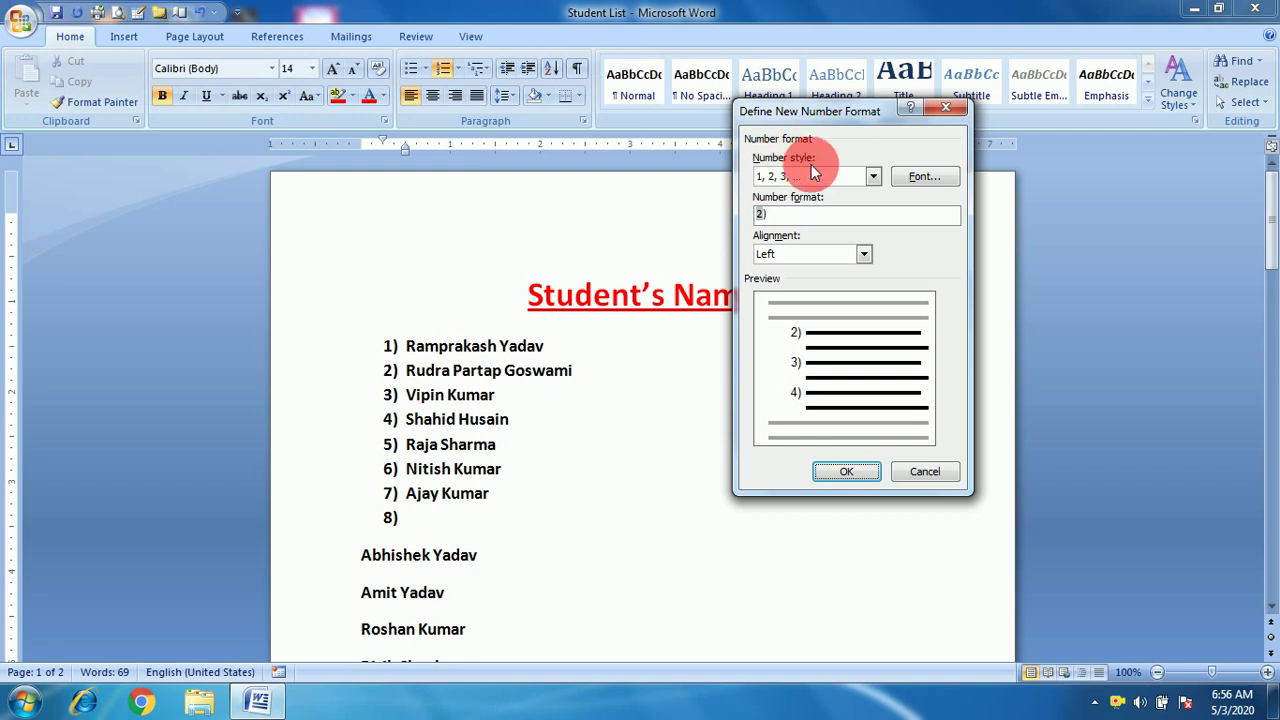
left_click(874, 177)
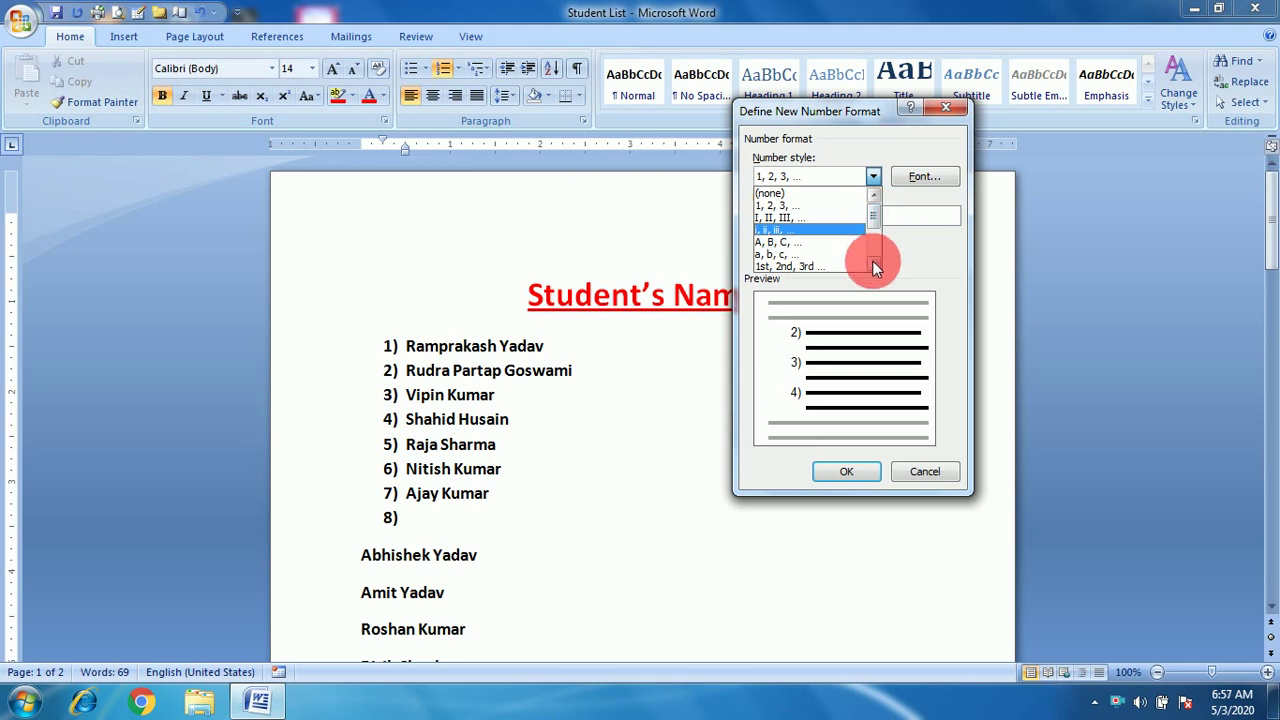
scroll(872, 260, "down", 4)
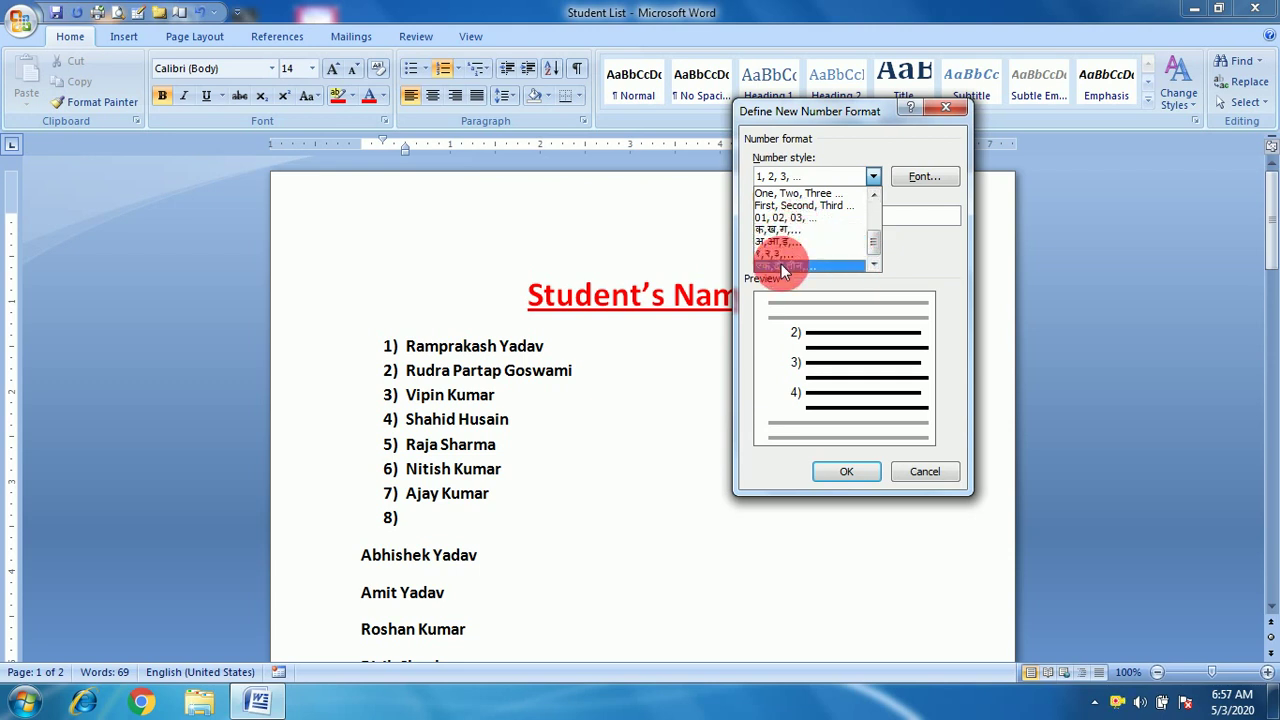
left_click(873, 193)
left_click(873, 193)
left_click(873, 193)
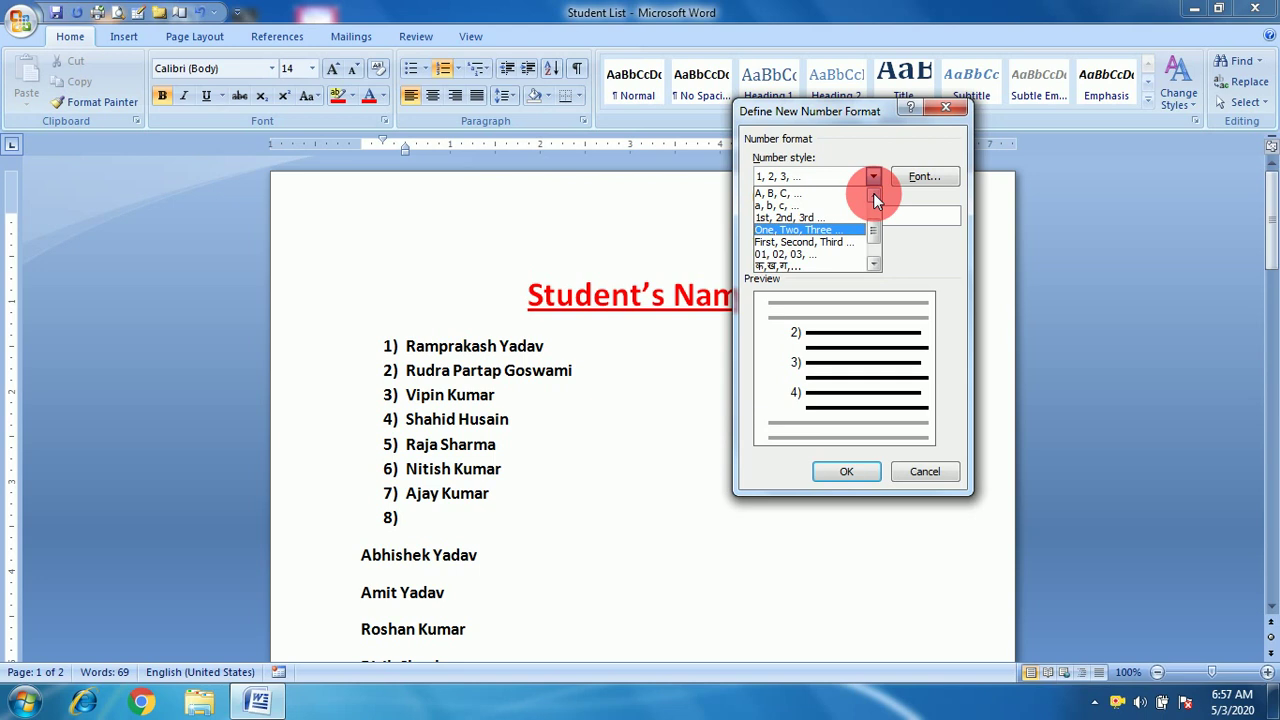
left_click(784, 217)
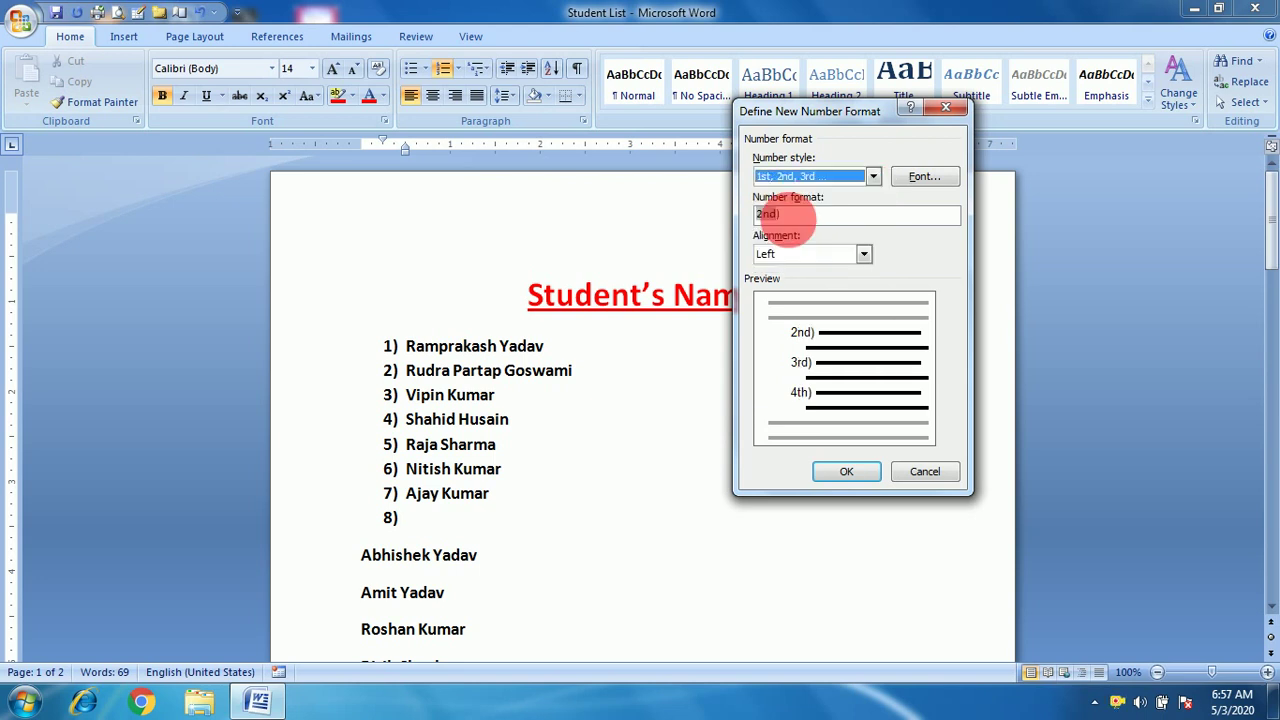
left_click(842, 475)
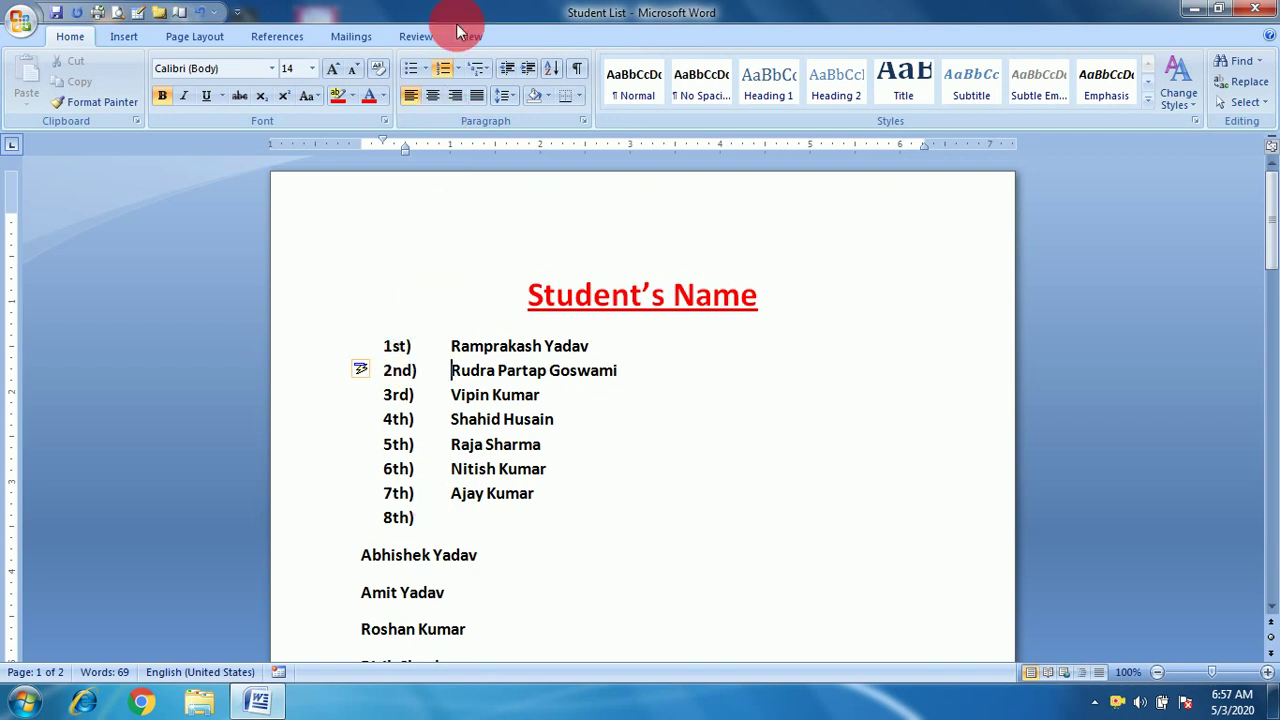
Redefine the 1st) number format, leaving font unchanged and alignment Left.
left_click(457, 68)
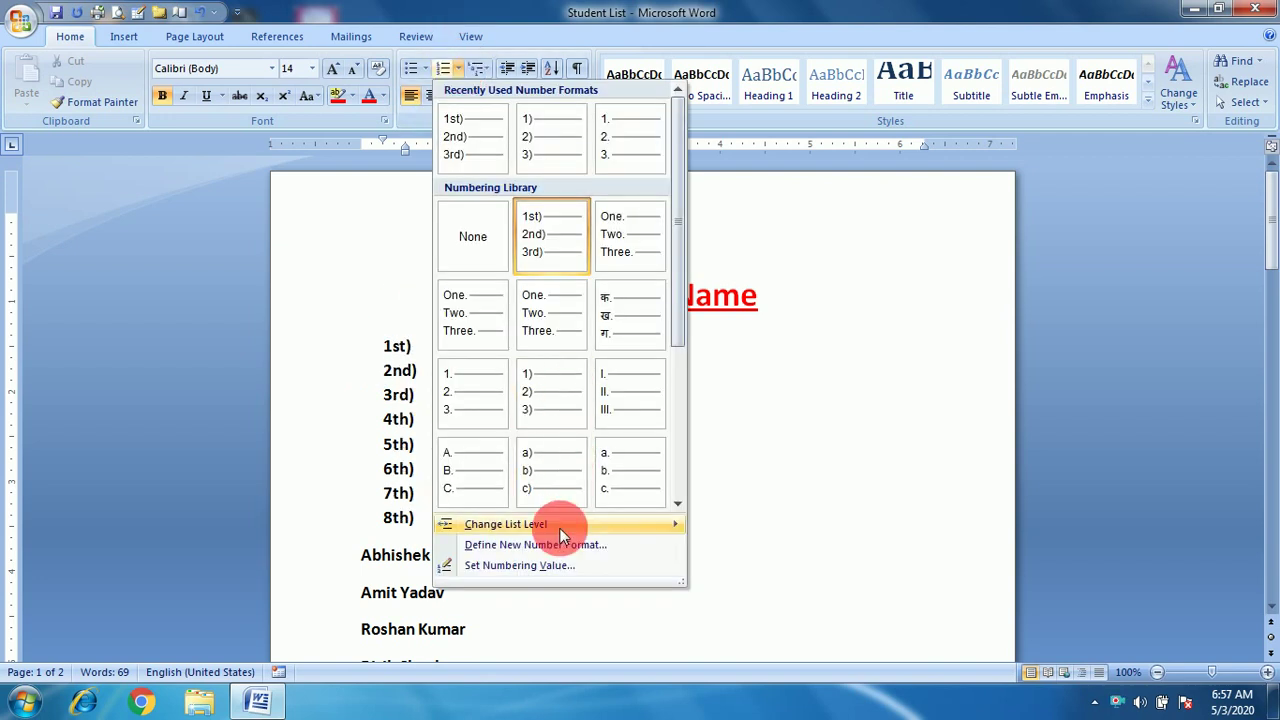
left_click(560, 540)
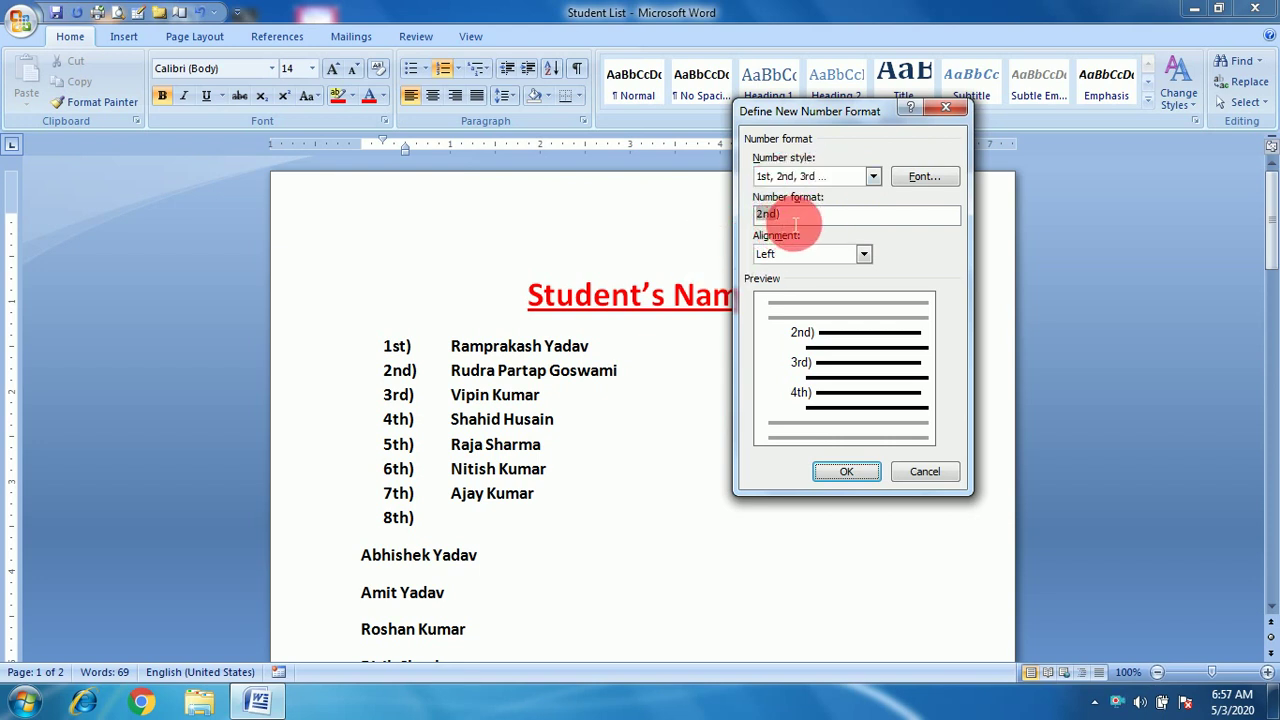
left_click(925, 176)
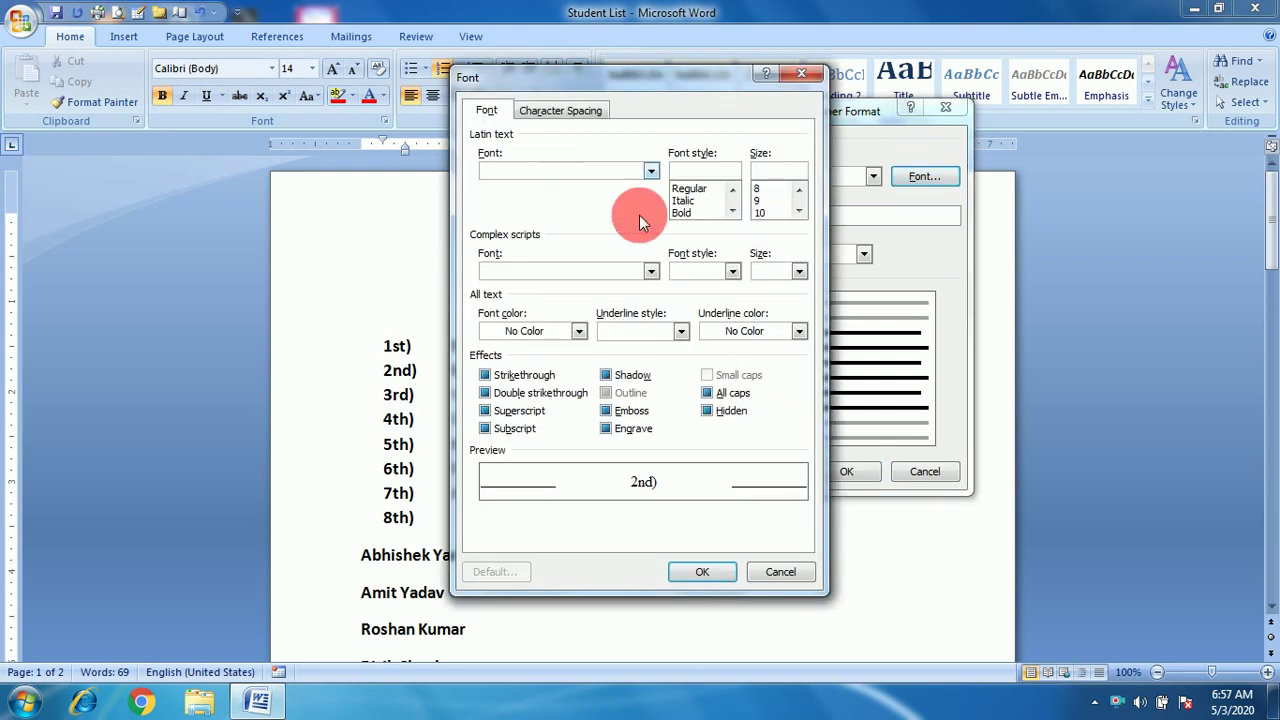
left_click(799, 81)
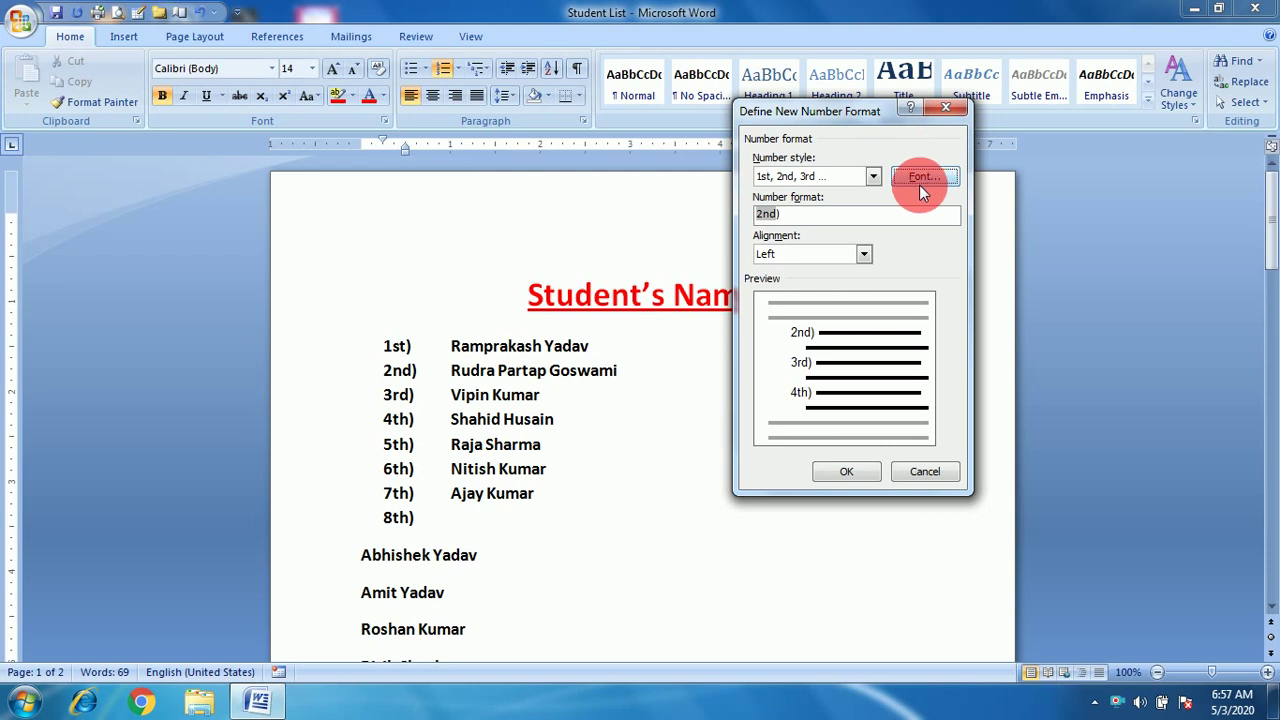
left_click(864, 255)
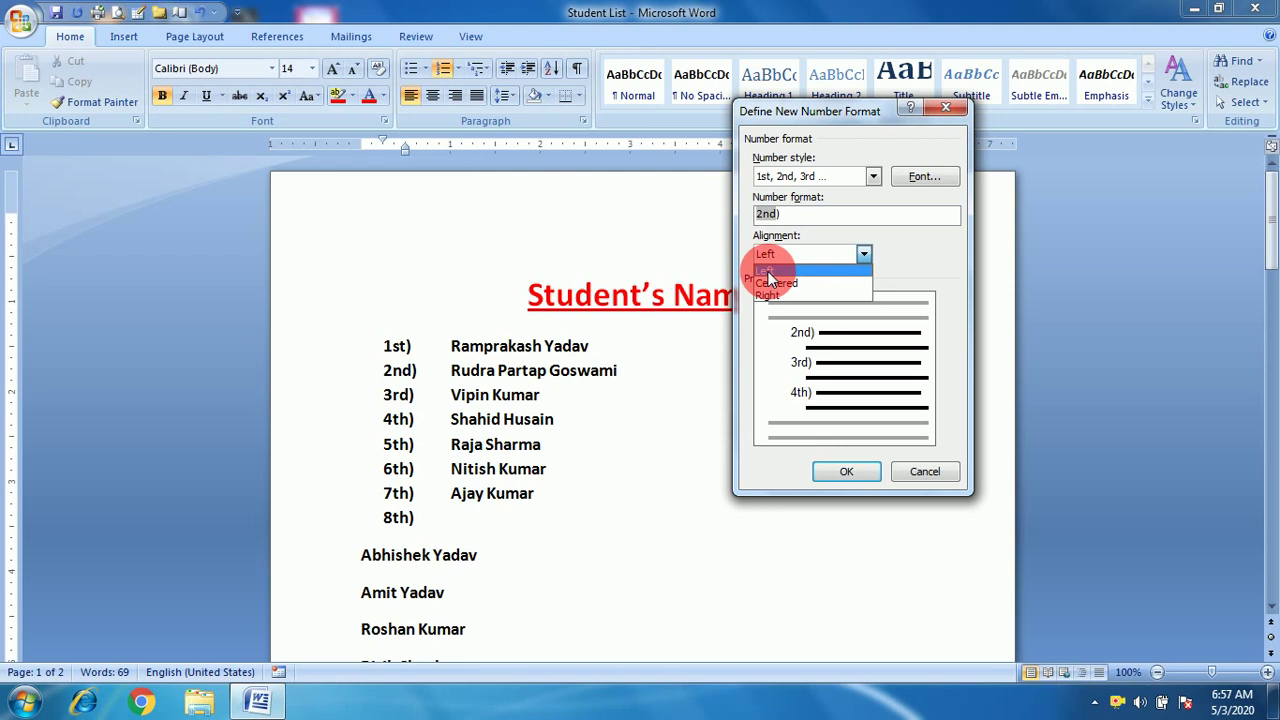
left_click(895, 260)
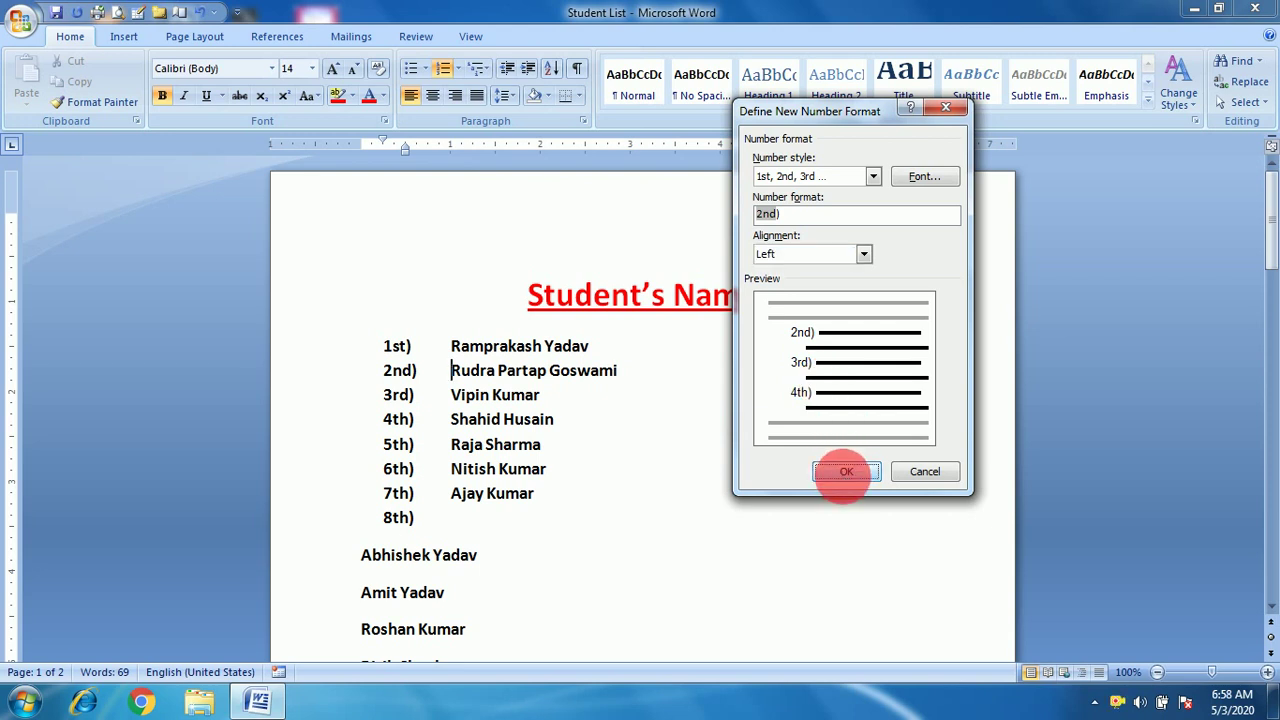
left_click(846, 472)
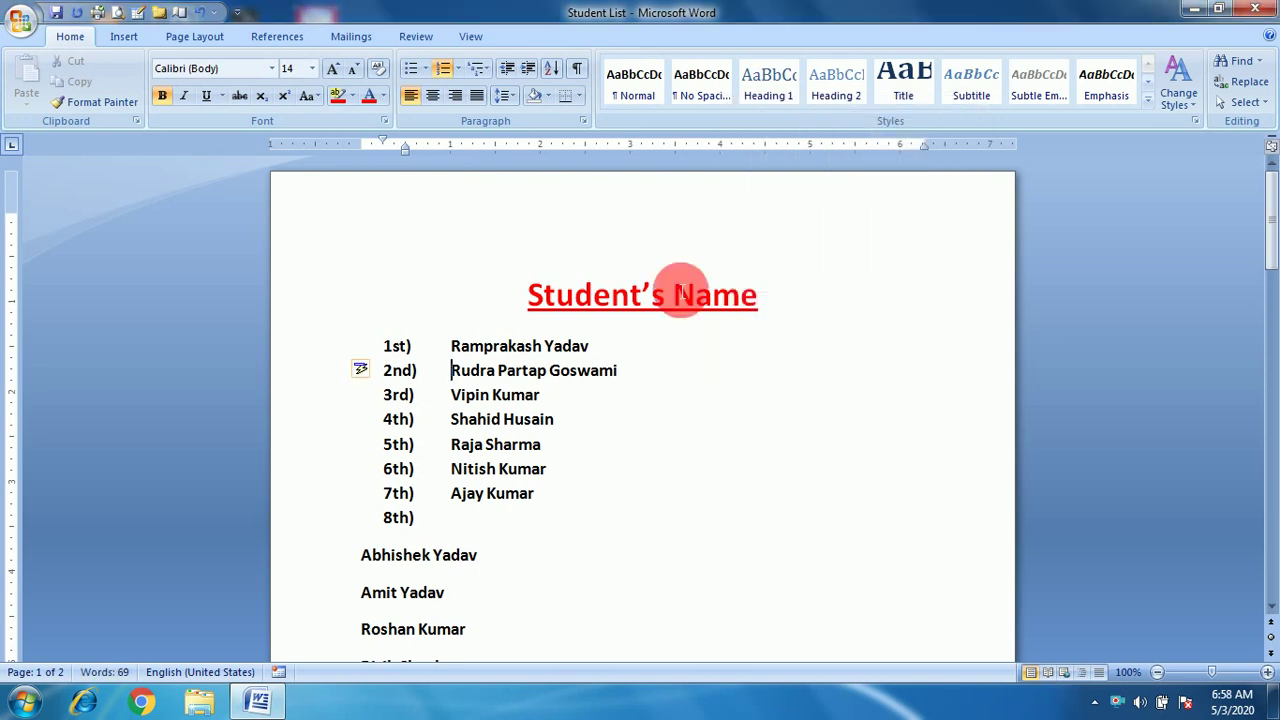
left_click(456, 72)
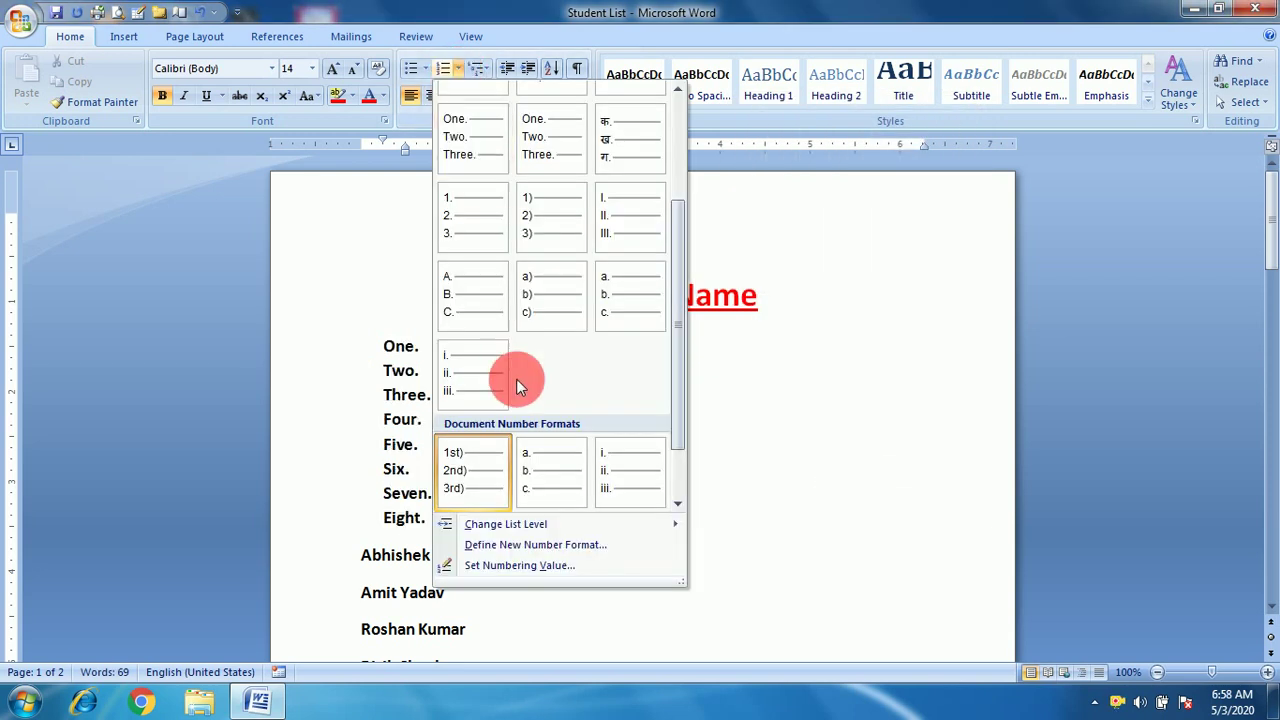
Restart the list numbering at 5th) from the second name.
left_click(530, 566)
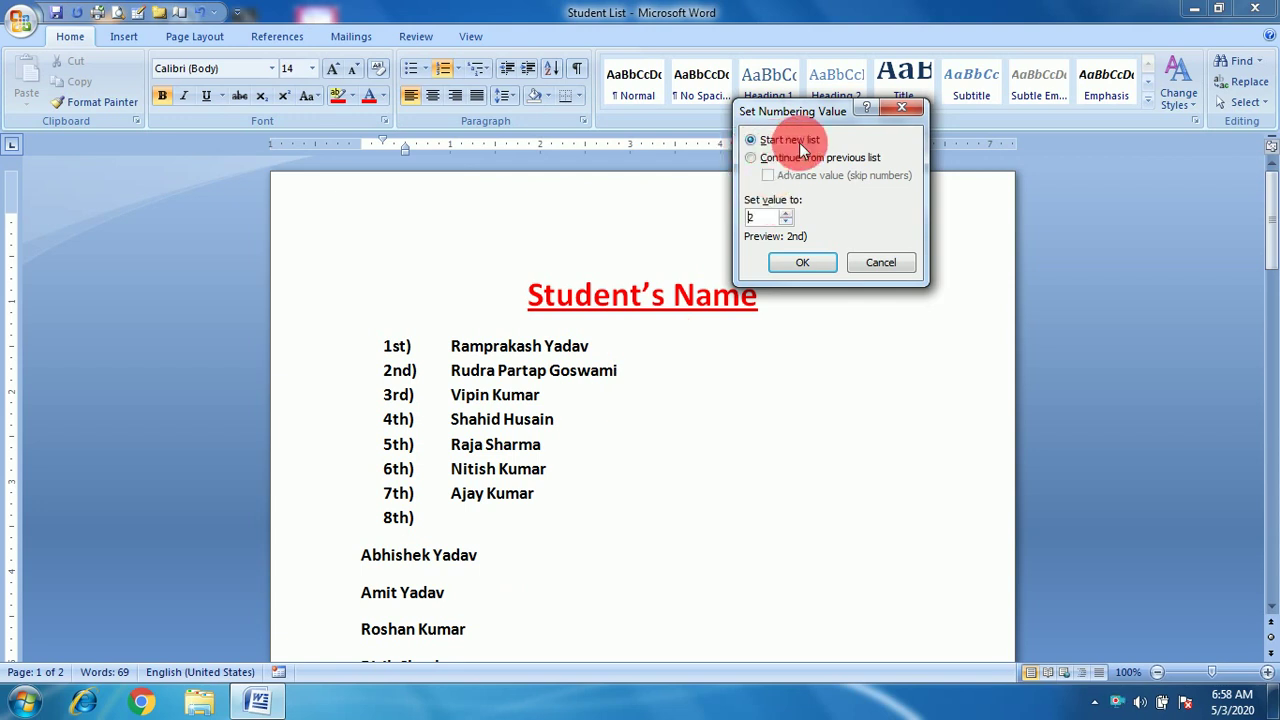
double_click(772, 220)
type("5")
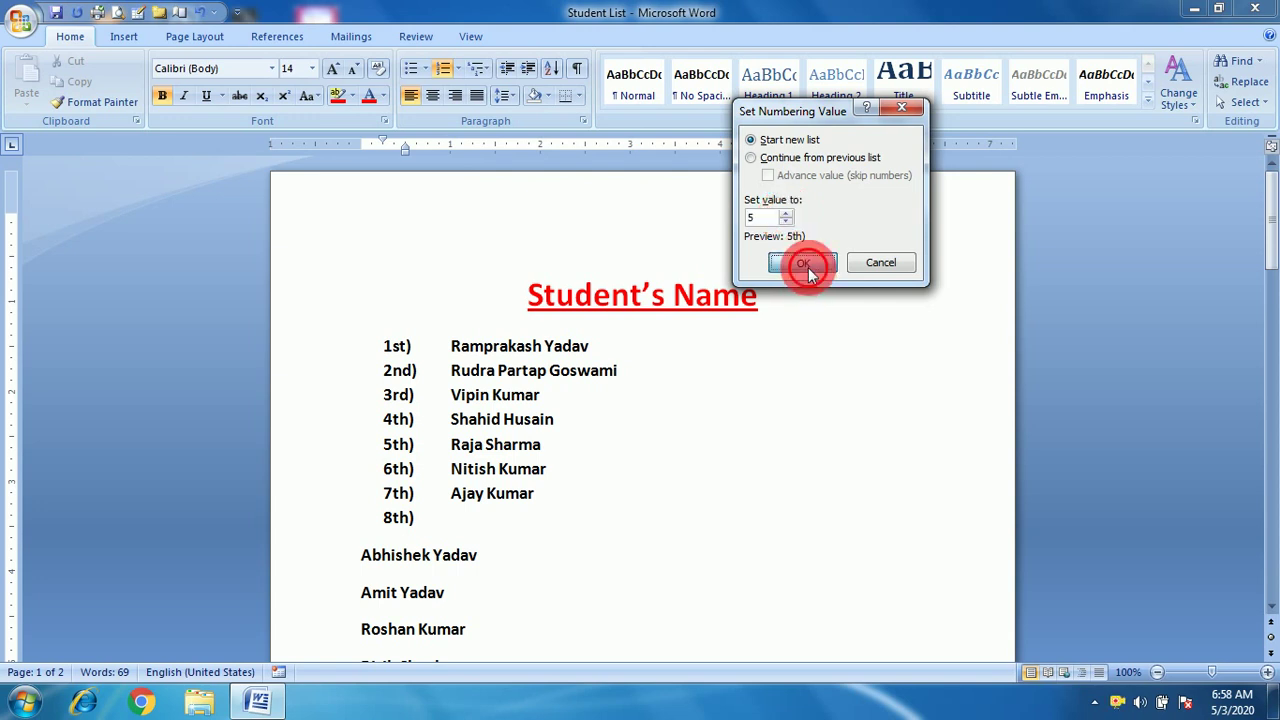
left_click(805, 264)
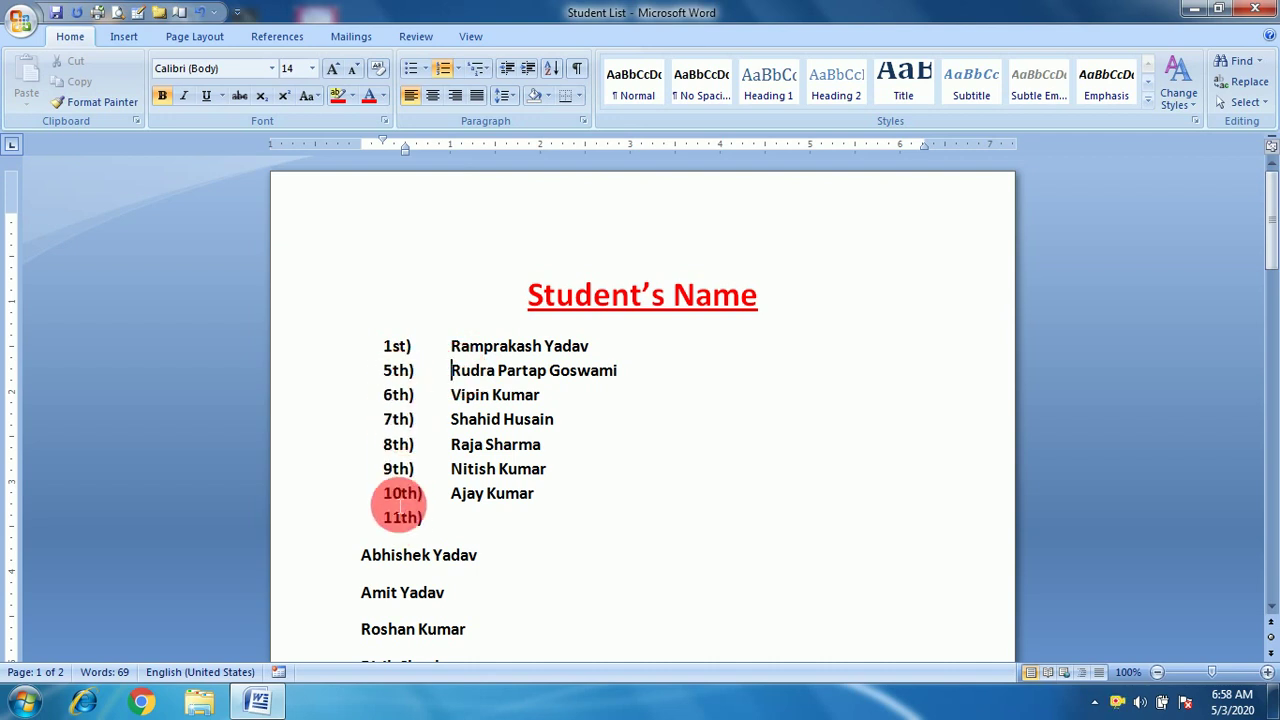
left_click(450, 346)
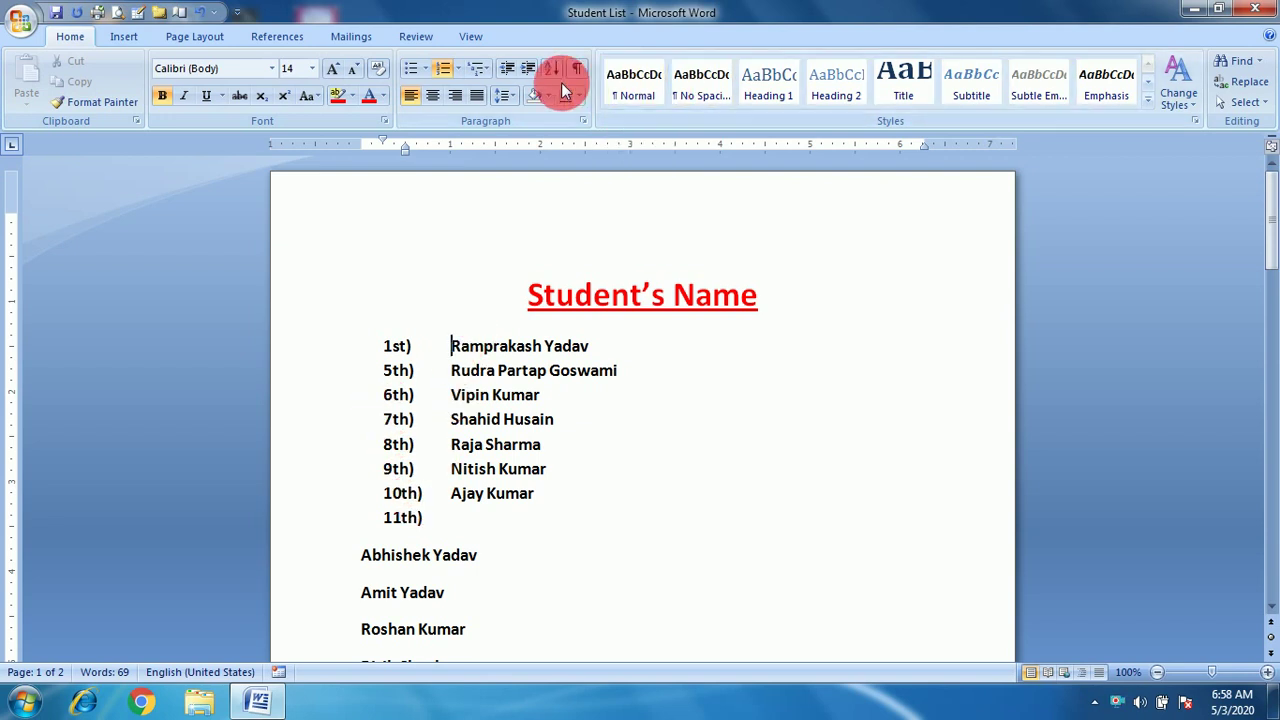
left_click(455, 70)
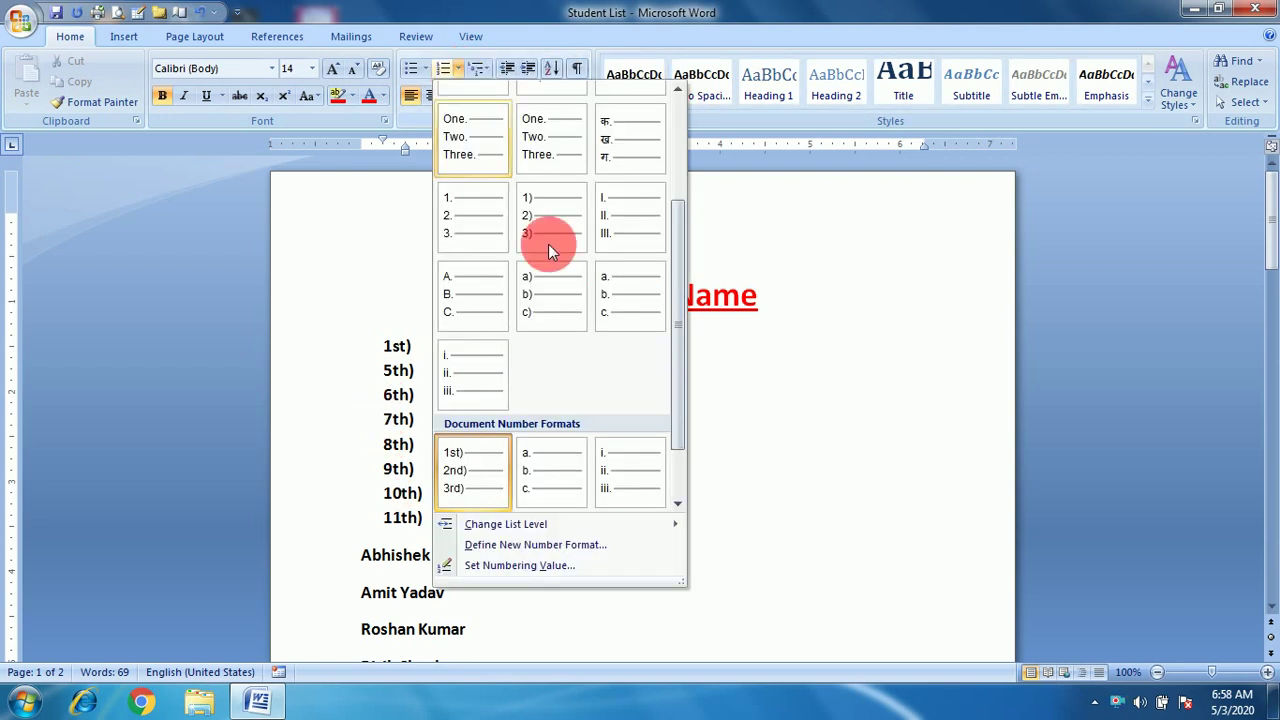
left_click(520, 565)
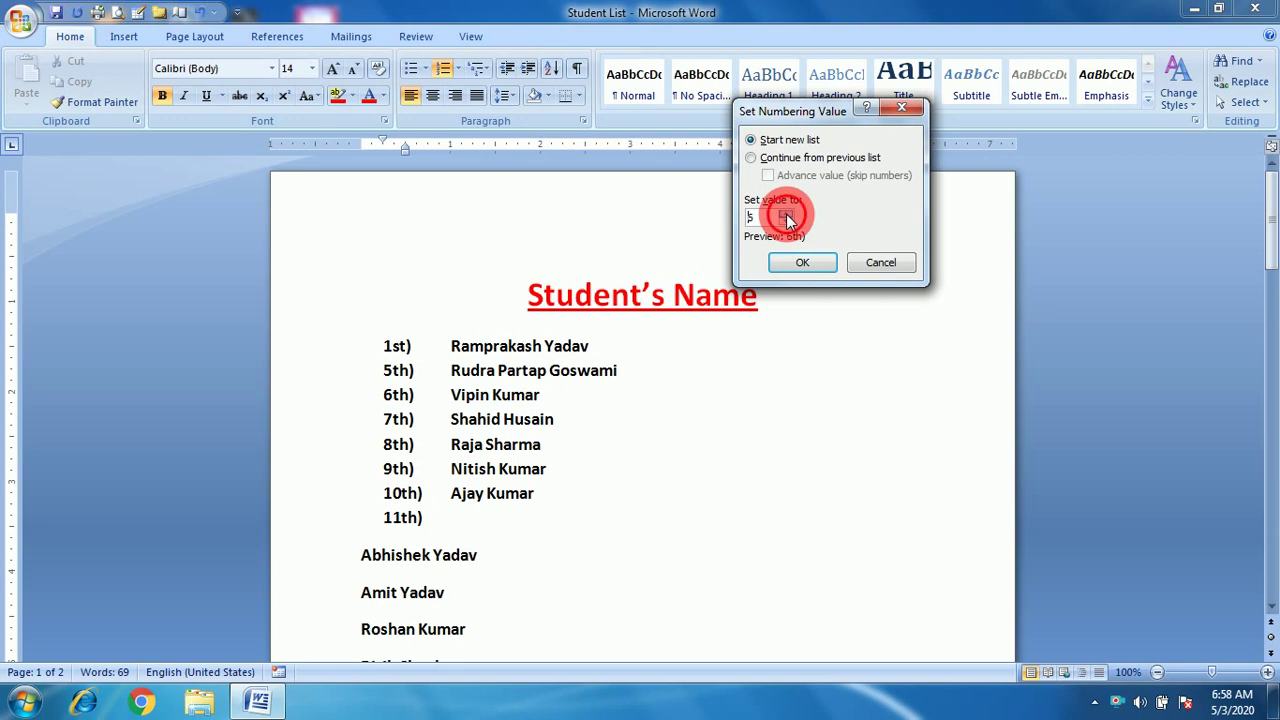
left_click(803, 262)
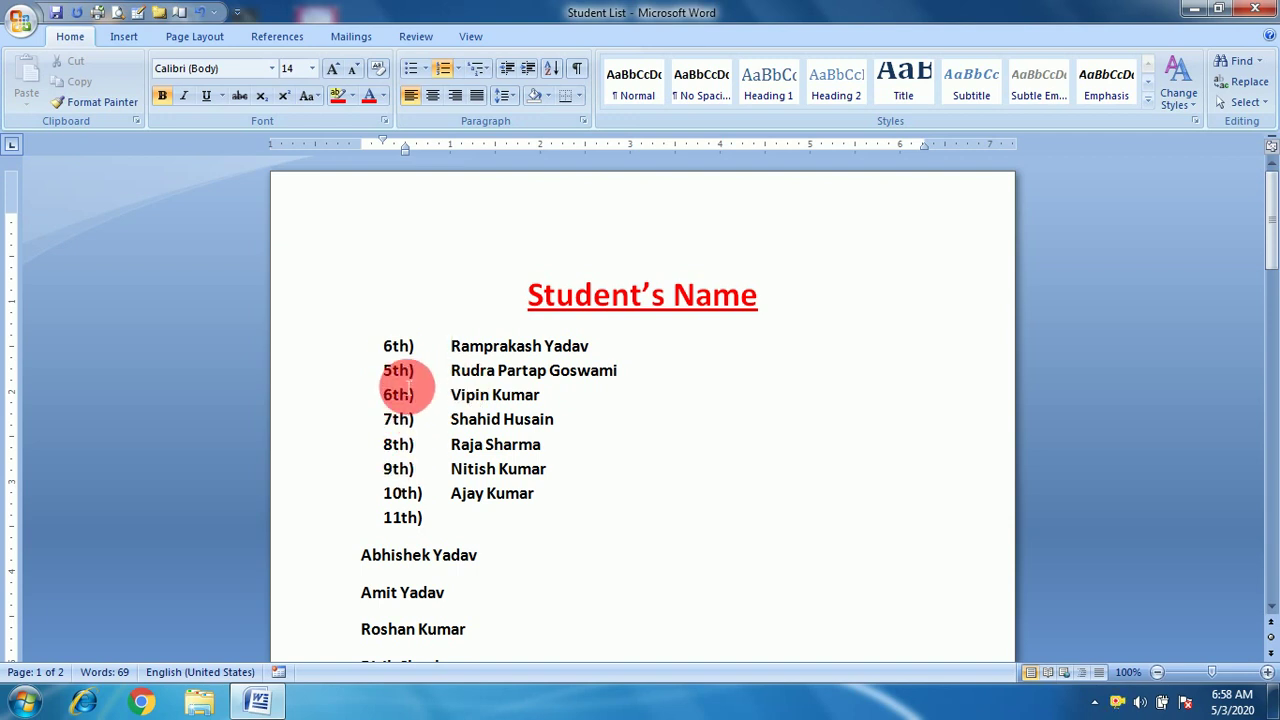
Number the first item 11th) using Continue from previous list with Advance value 11.
left_click(455, 70)
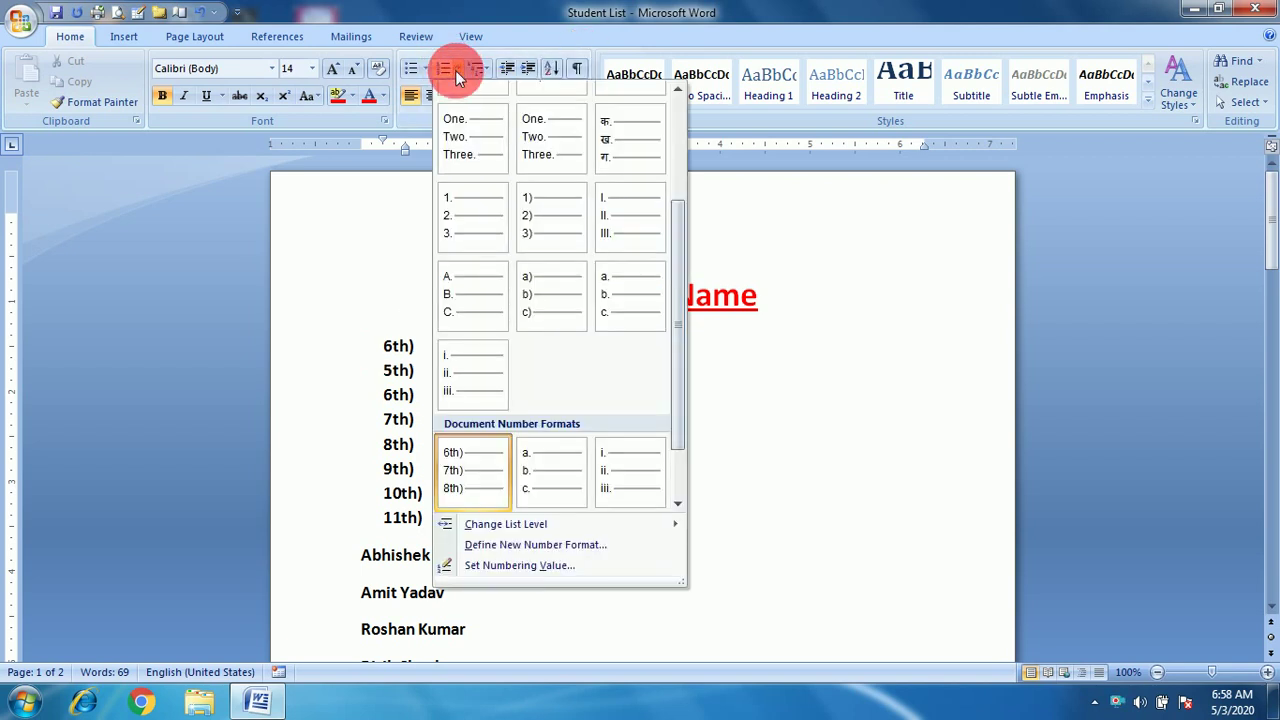
left_click(516, 565)
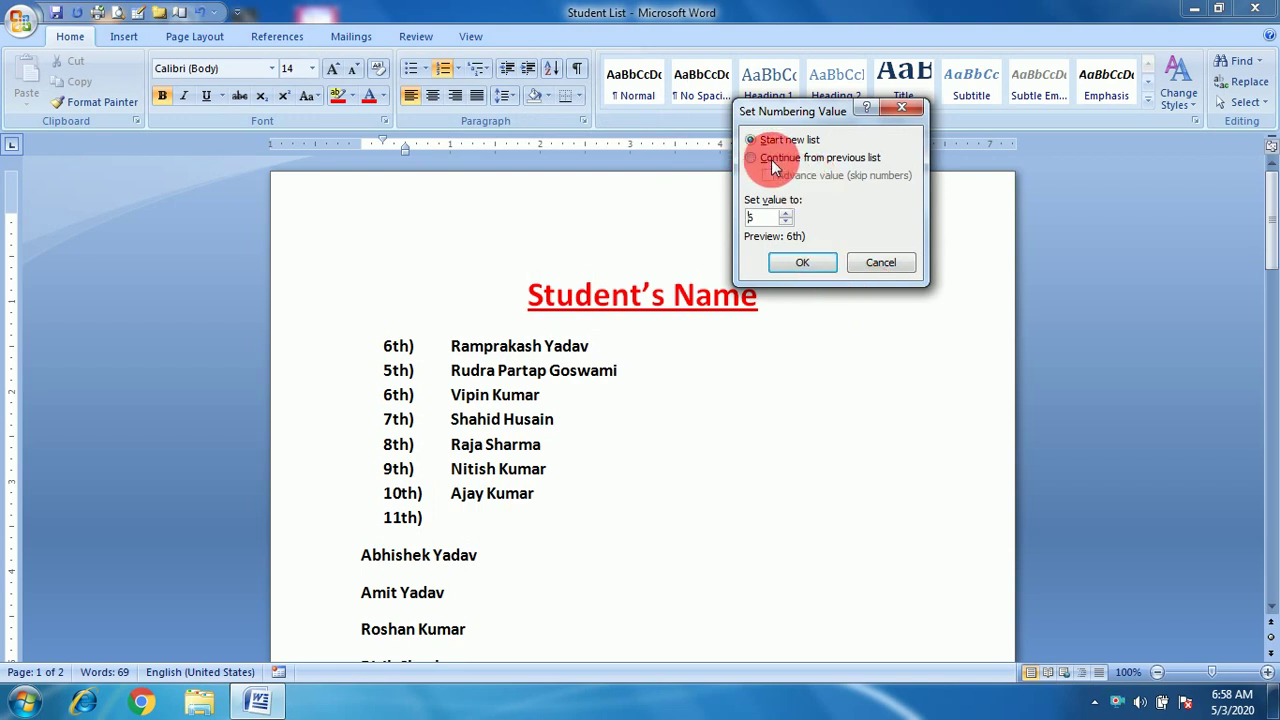
type("5")
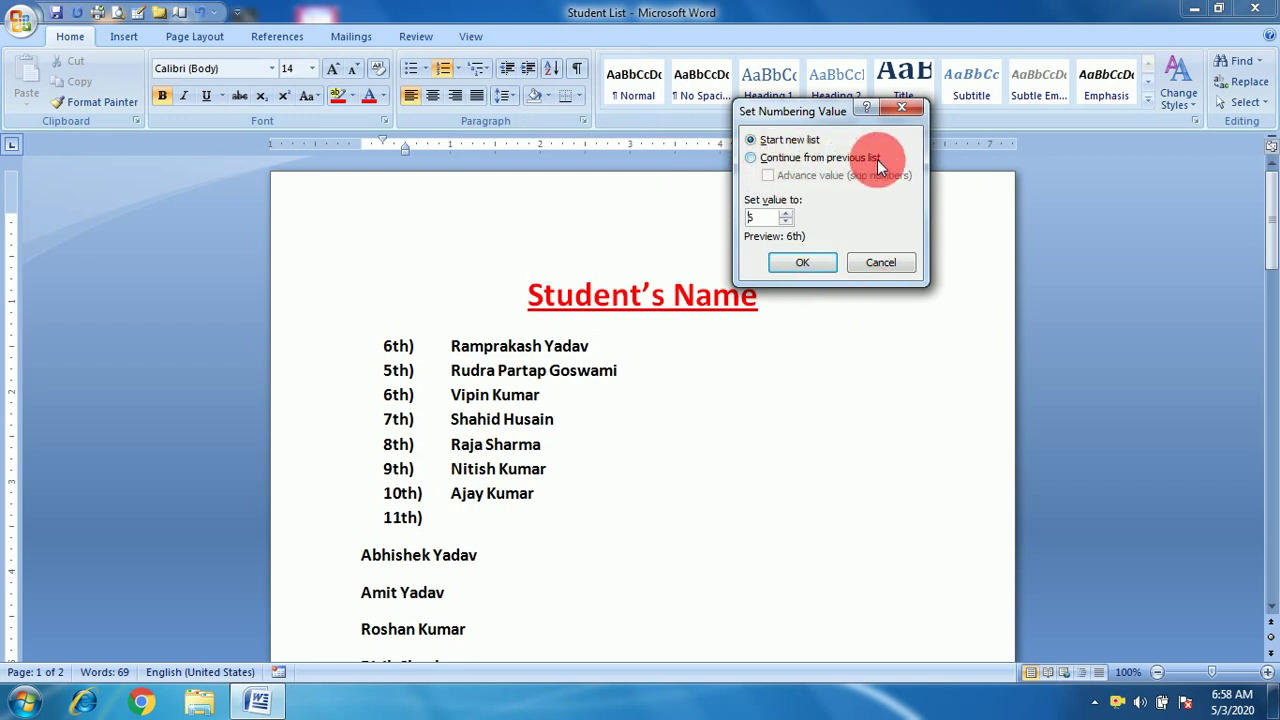
type("6")
left_click(752, 158)
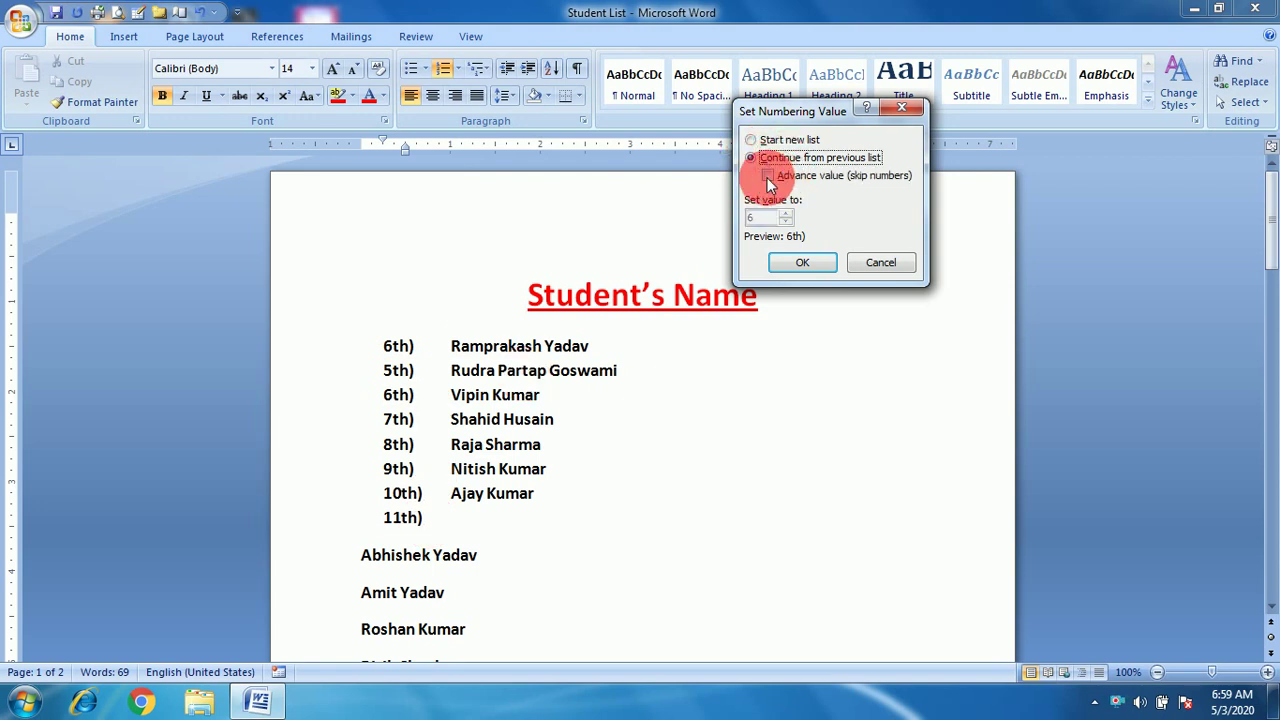
left_click(767, 177)
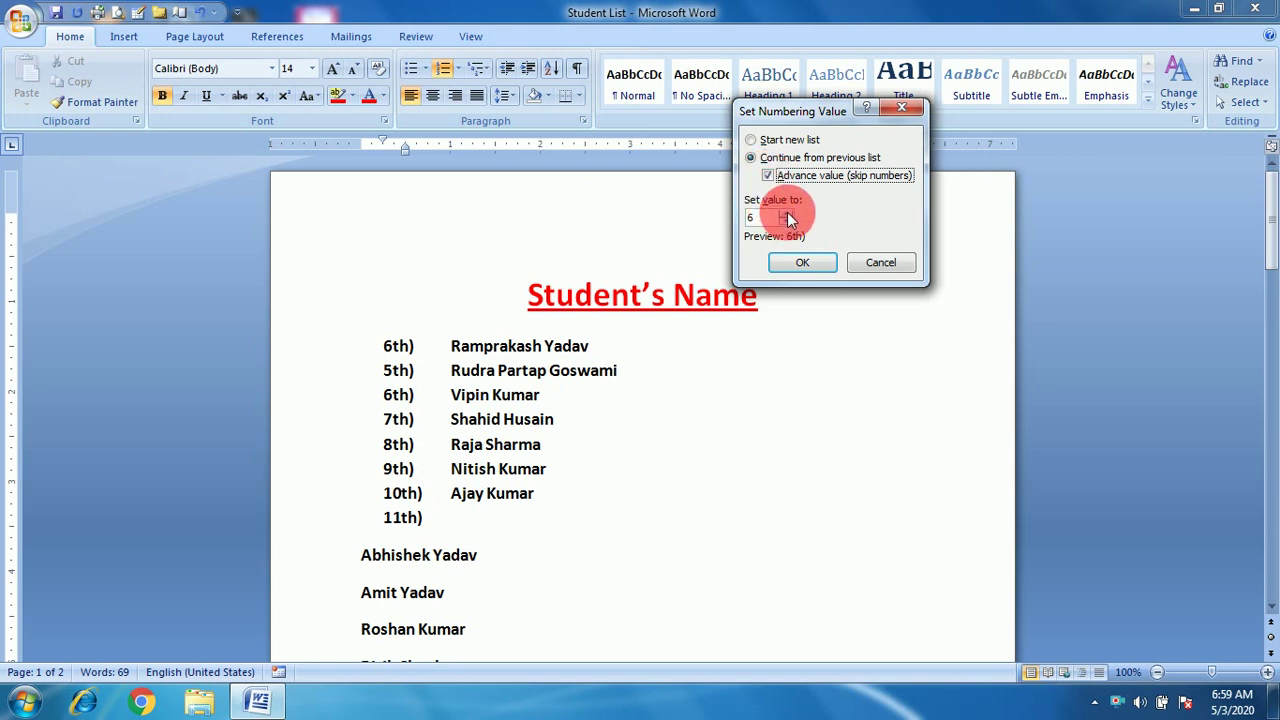
left_click(786, 214)
left_click(786, 214)
left_click(786, 214)
left_click(786, 214)
left_click(786, 214)
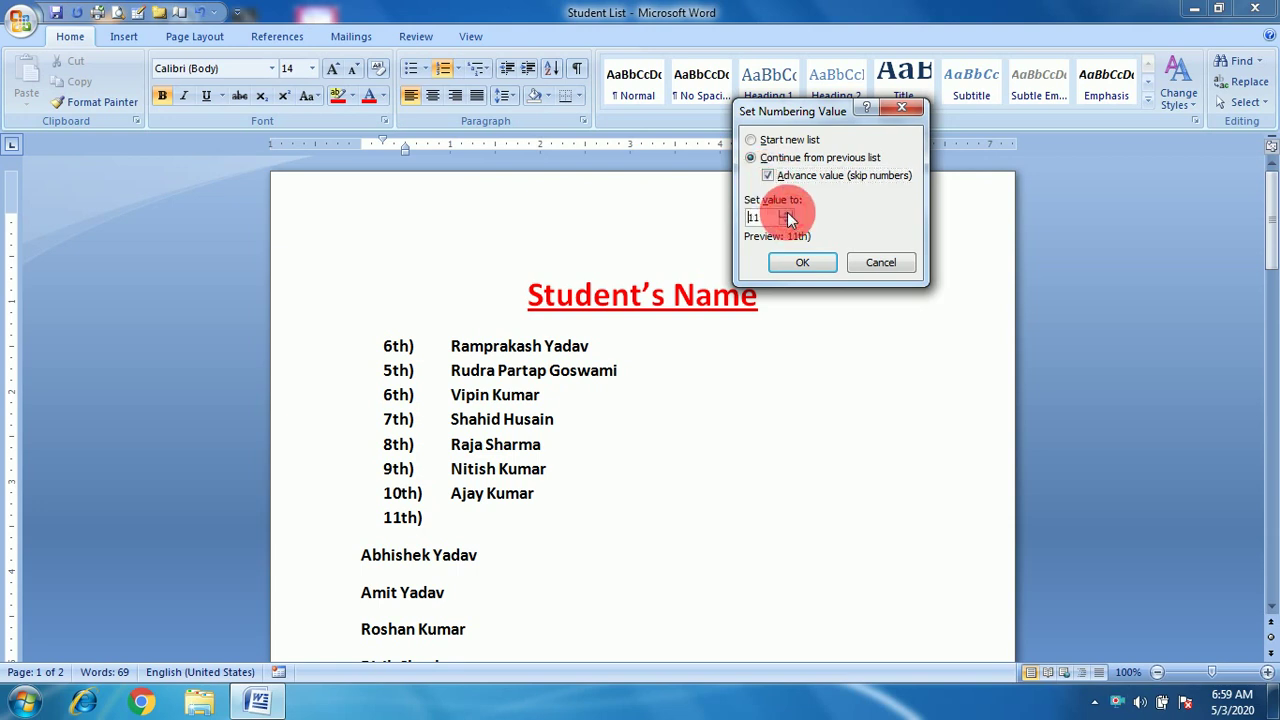
left_click(803, 264)
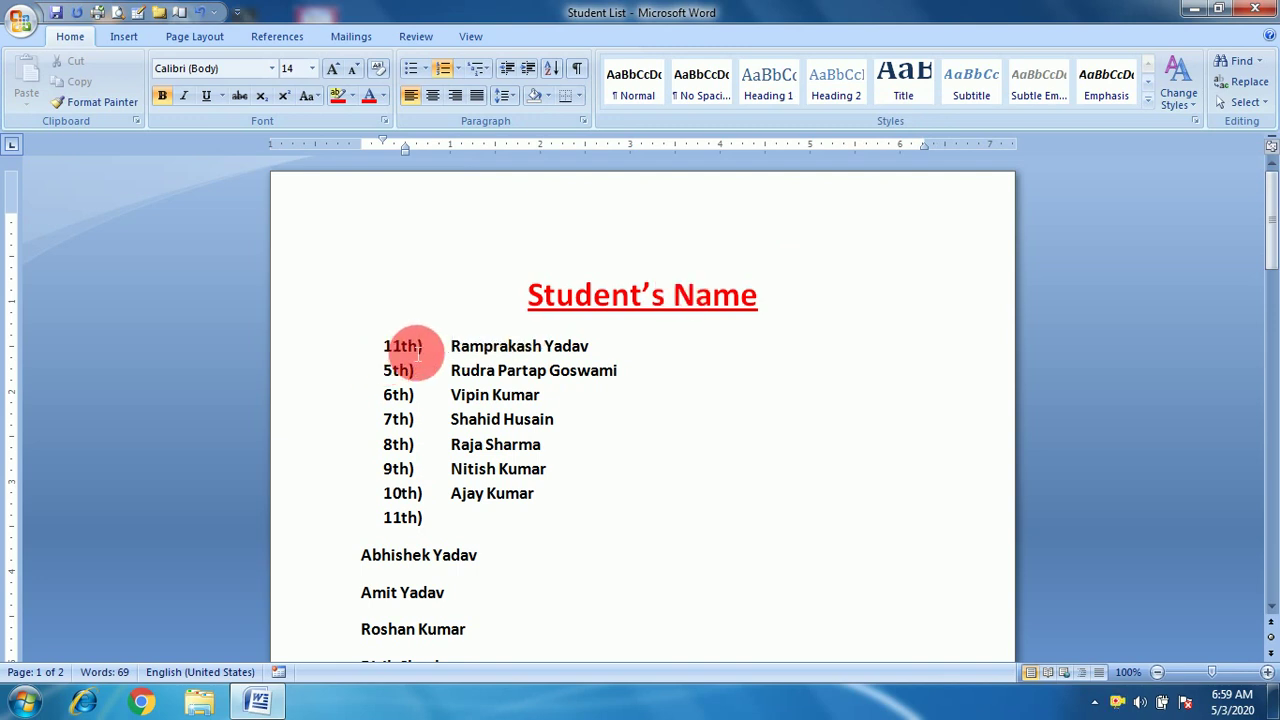
Try starting a new list at the first item, which stays 11th).
left_click(462, 74)
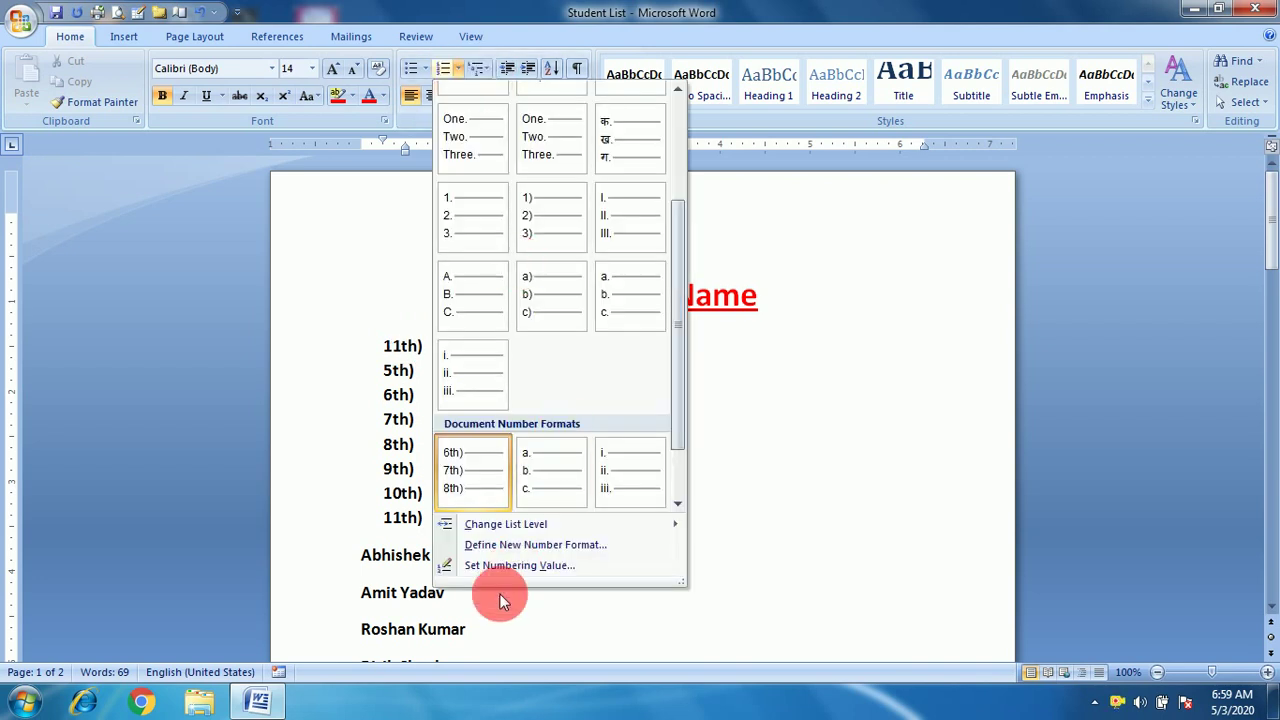
left_click(532, 567)
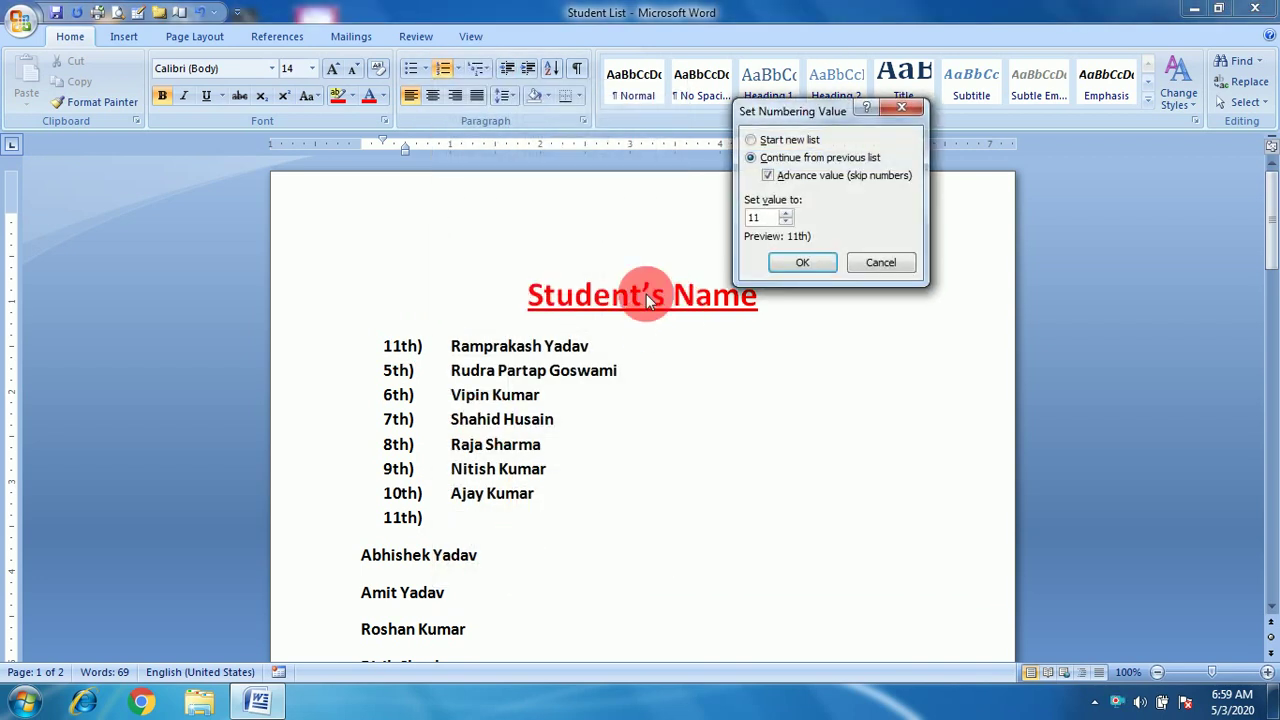
left_click(754, 141)
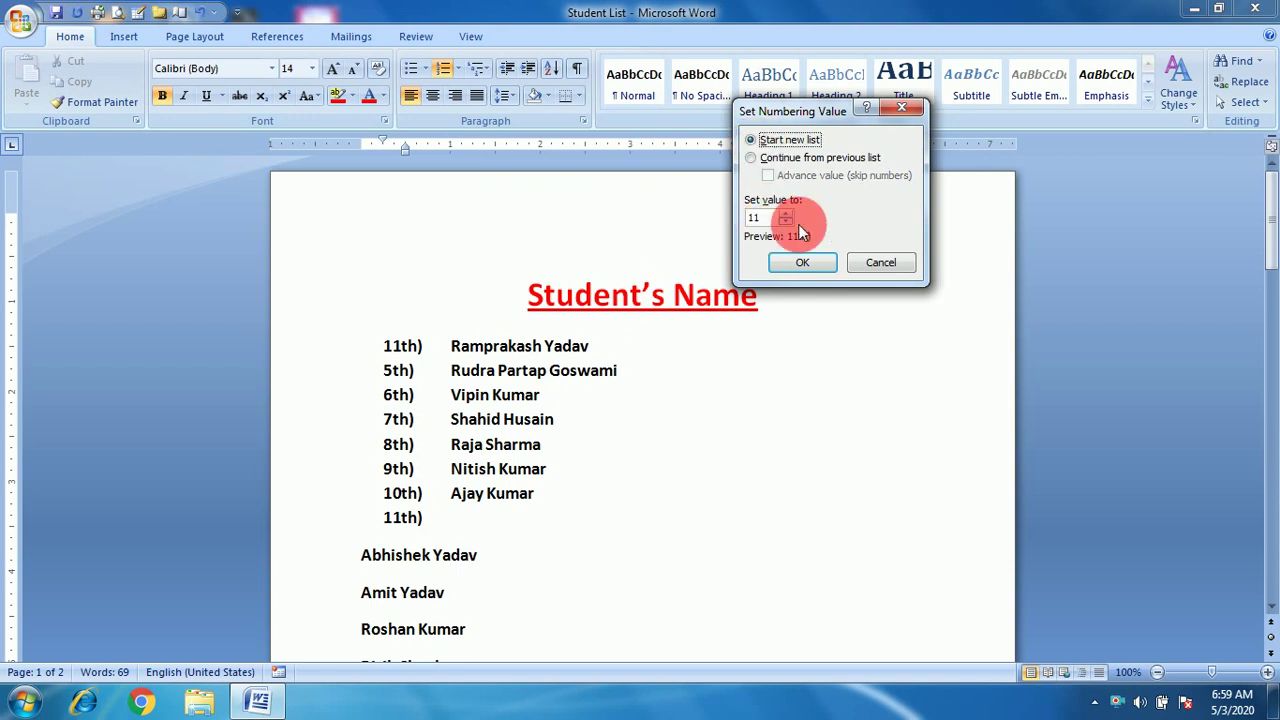
left_click(800, 263)
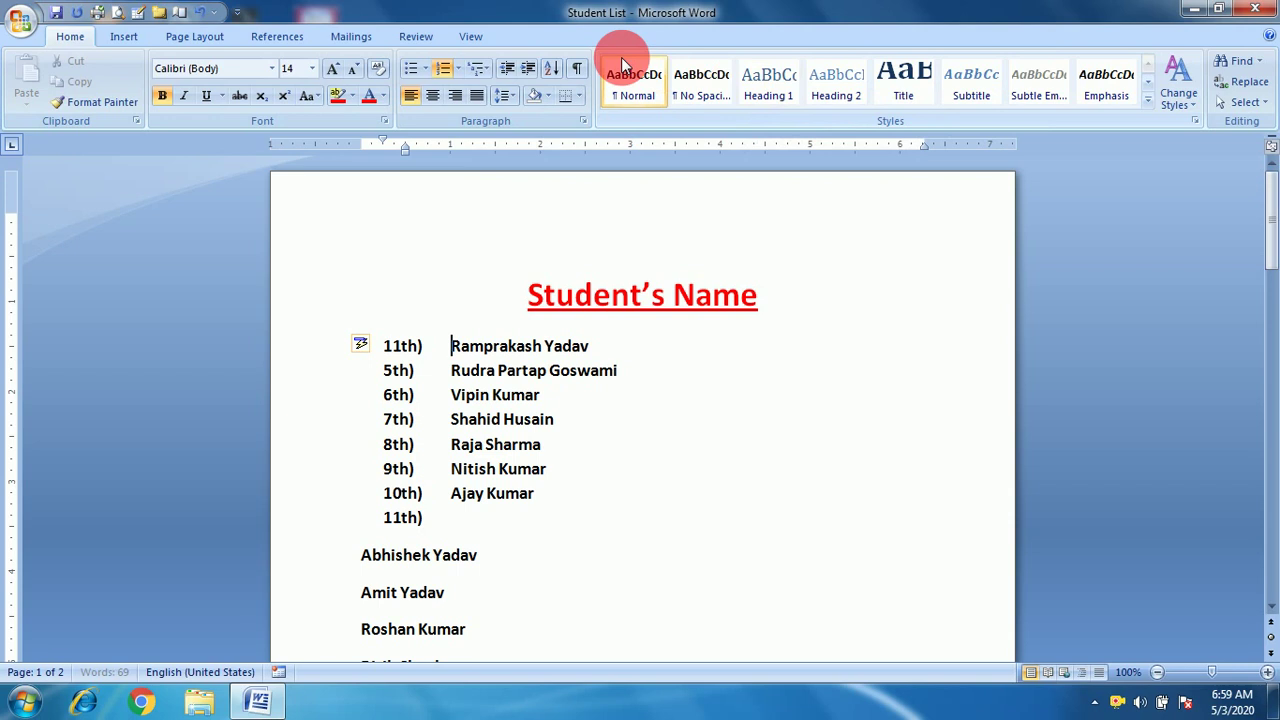
Lower the first item's value to 7th), then select the title and all names.
left_click(457, 70)
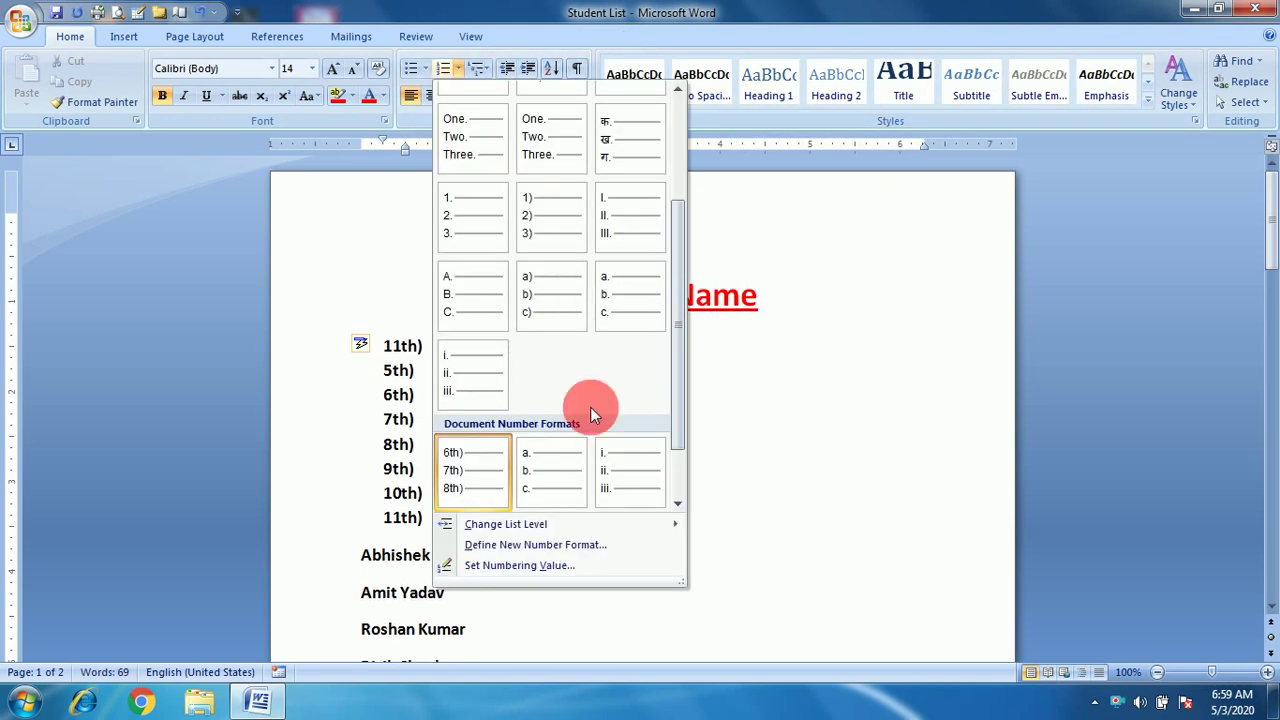
left_click(520, 566)
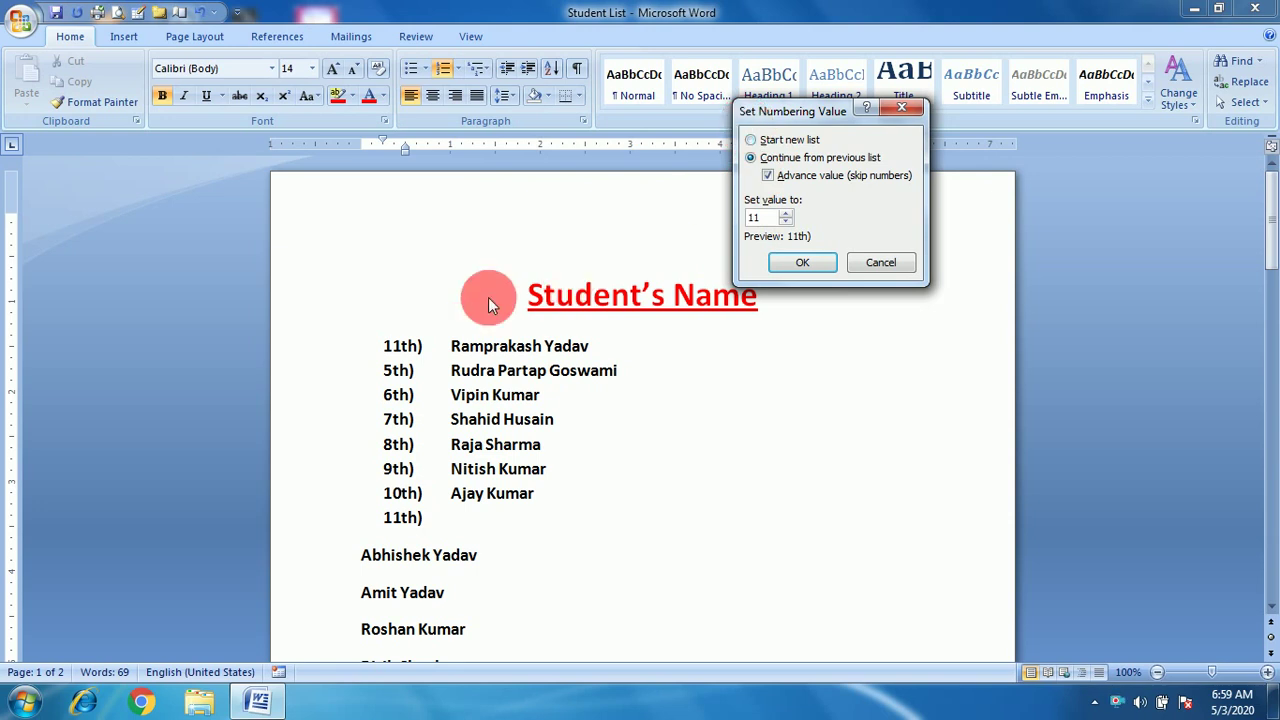
left_click(786, 221)
left_click(786, 221)
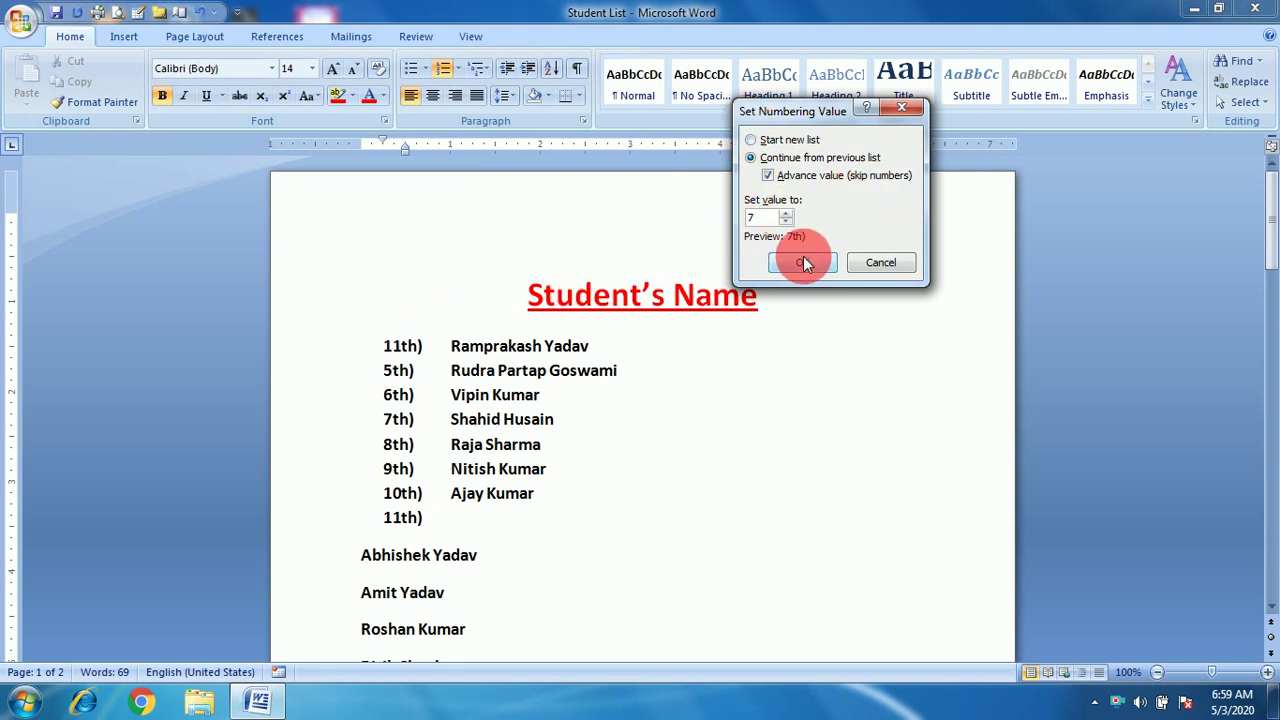
left_click(803, 262)
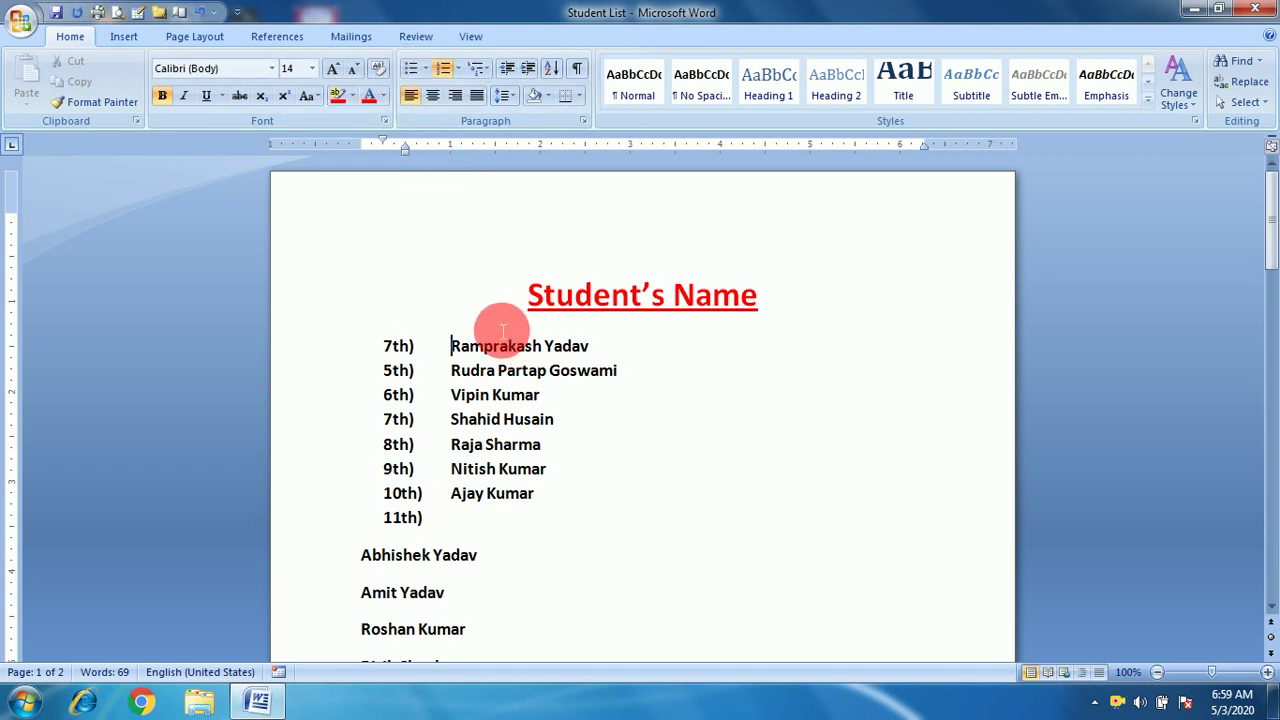
left_click_drag(527, 300, 546, 466)
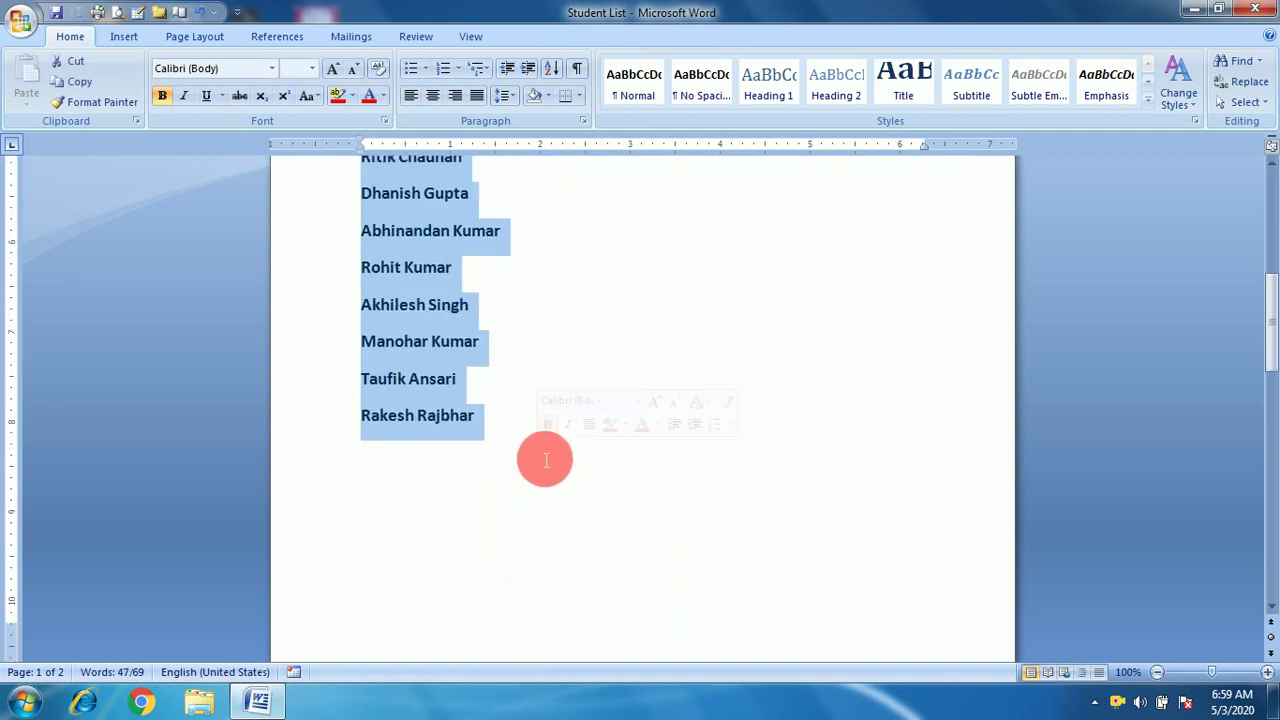
Delete the selected names and the blank lines above the Winword title, then centre the title.
key("Delete")
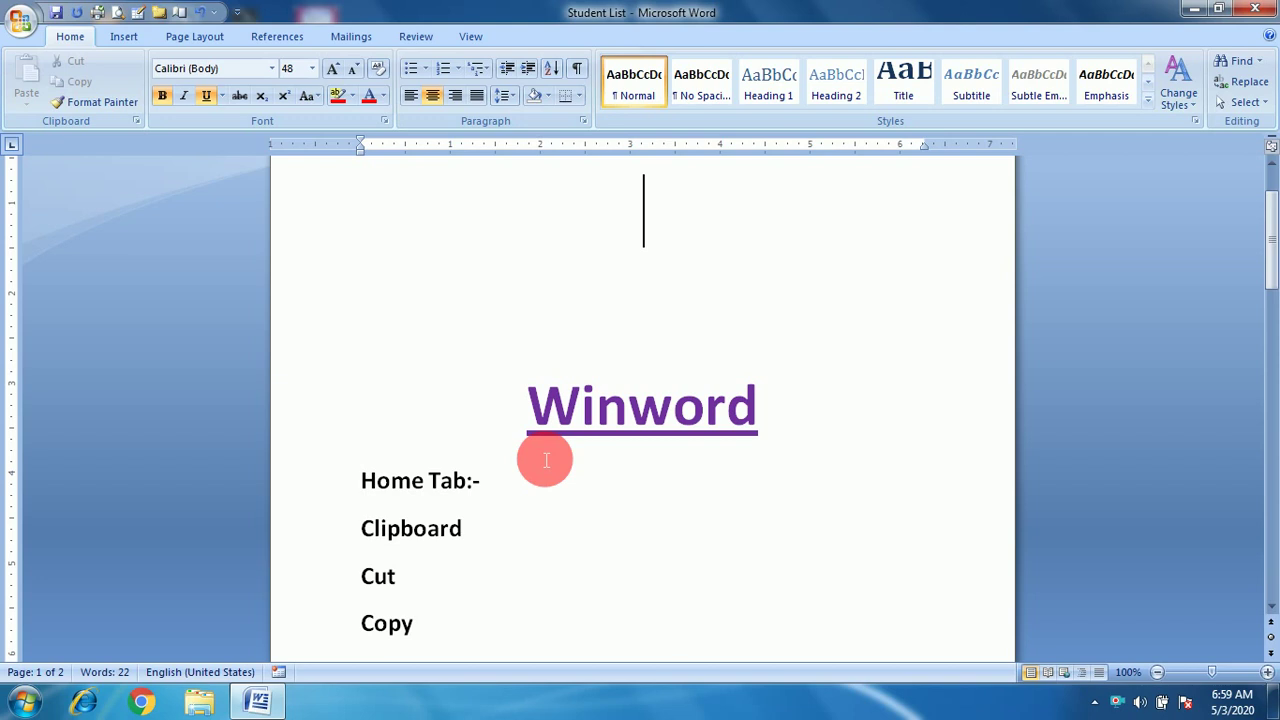
key("Delete")
key("Delete")
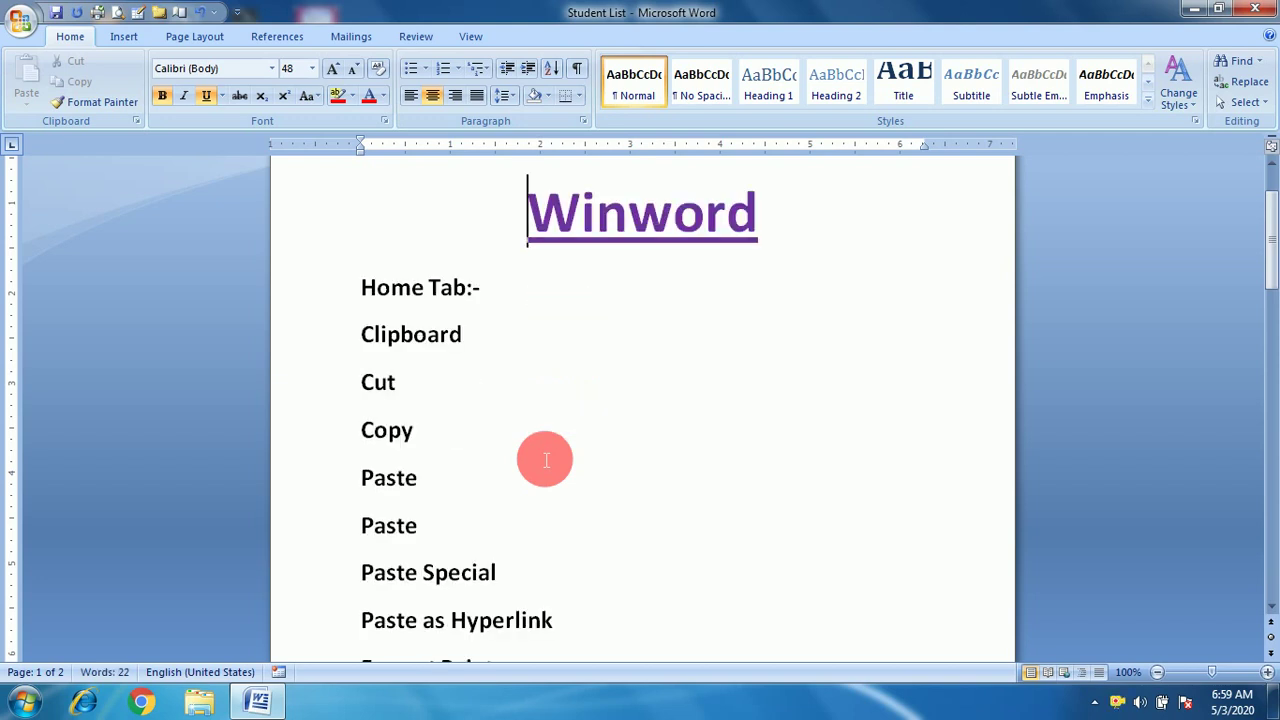
left_click(1271, 158)
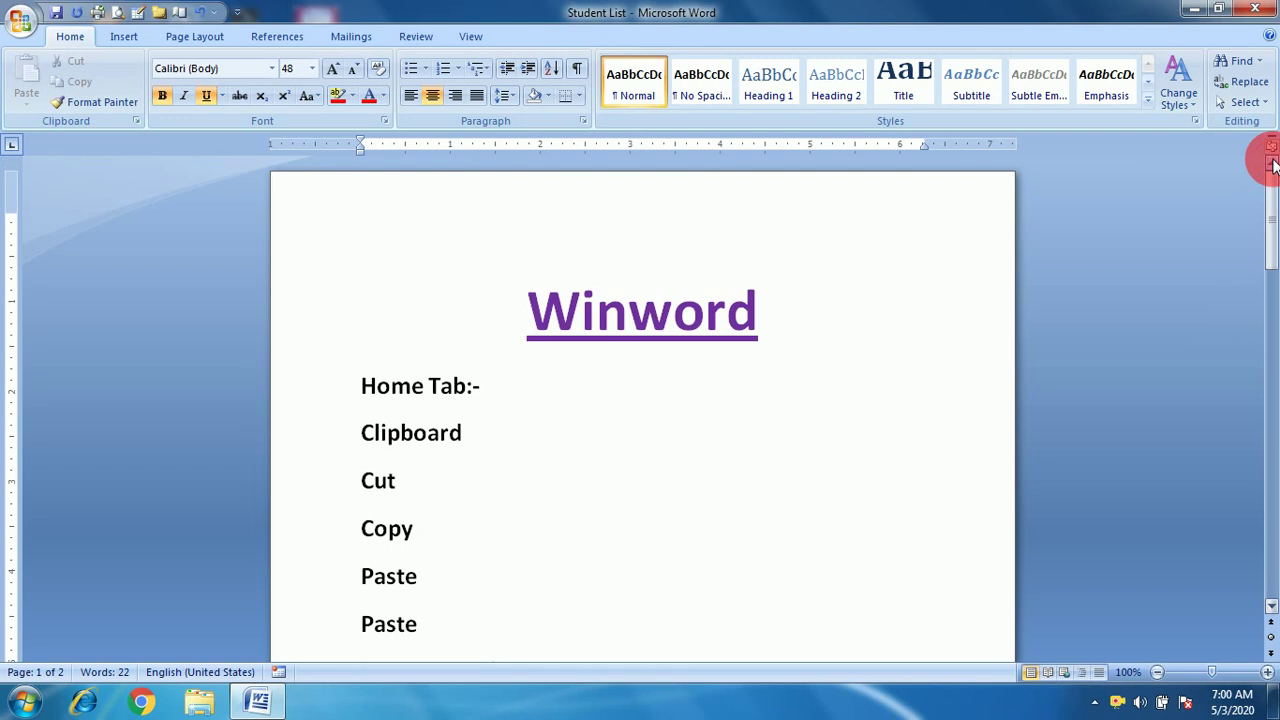
key("ctrl+l")
key("BackSpace")
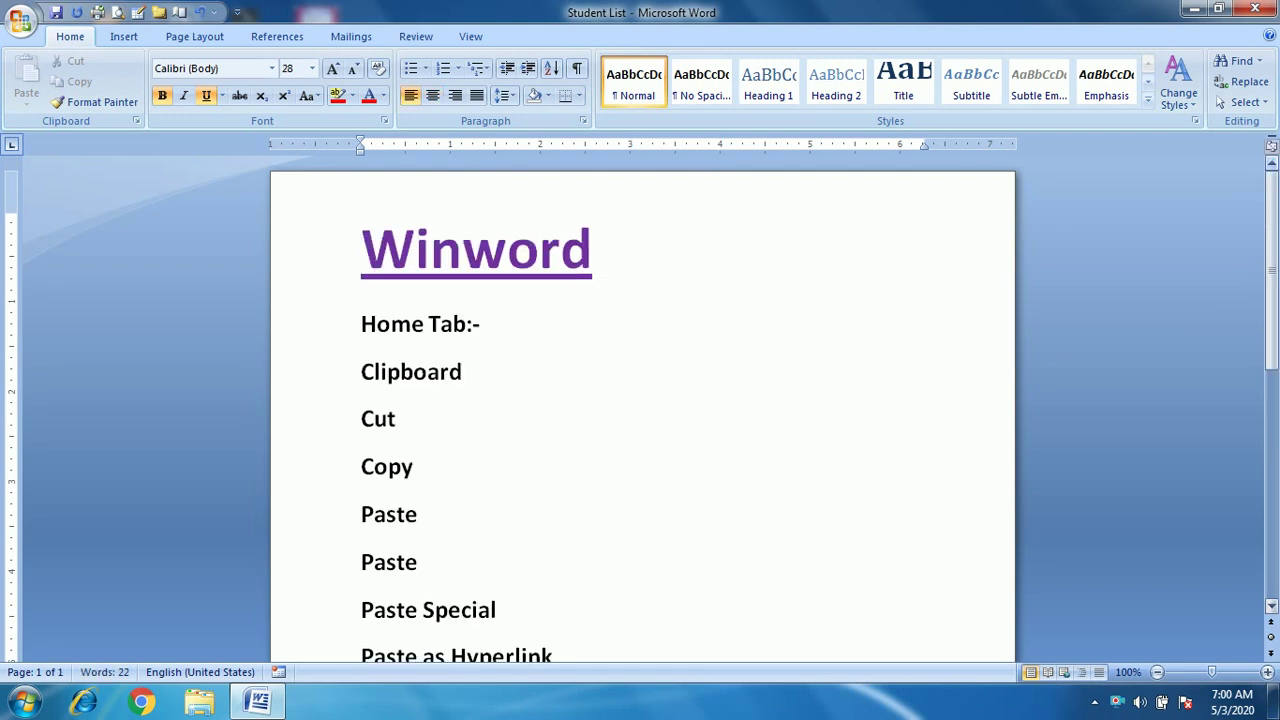
left_click(431, 96)
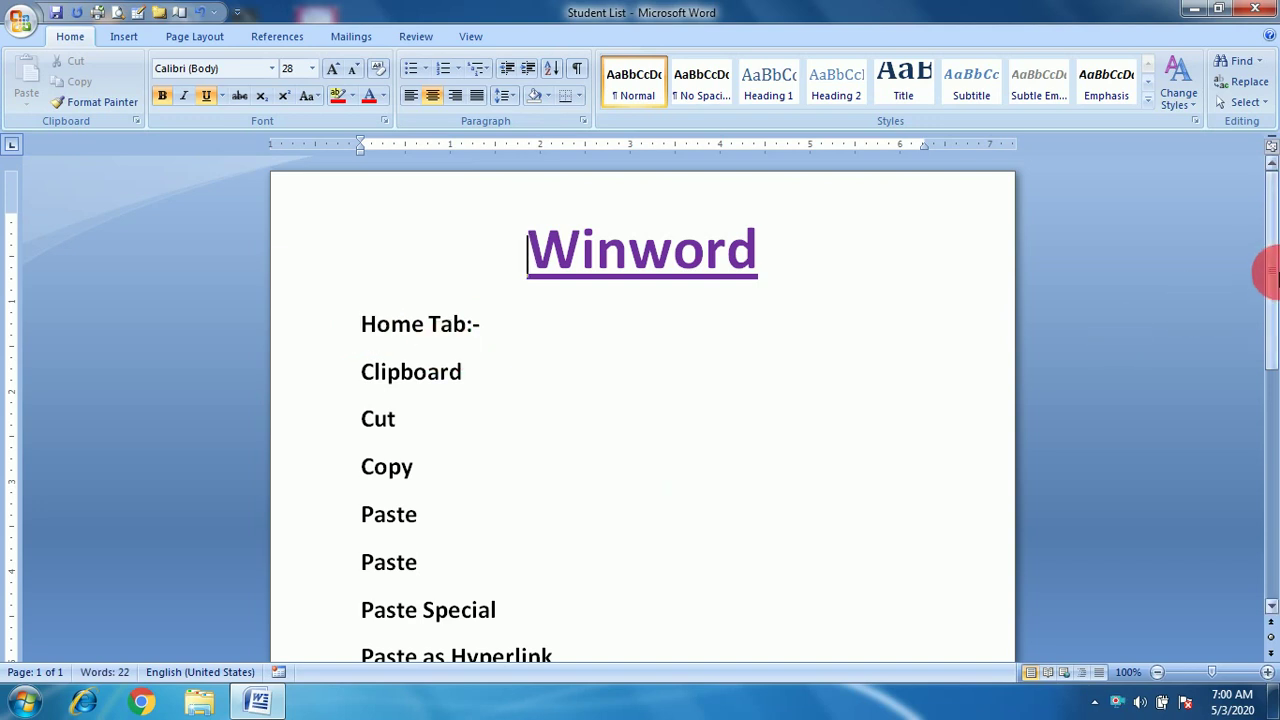
mouse_move(1273, 285)
left_mouse_down()
mouse_move(1266, 514)
mouse_move(1276, 290)
mouse_move(1260, 260)
left_mouse_up()
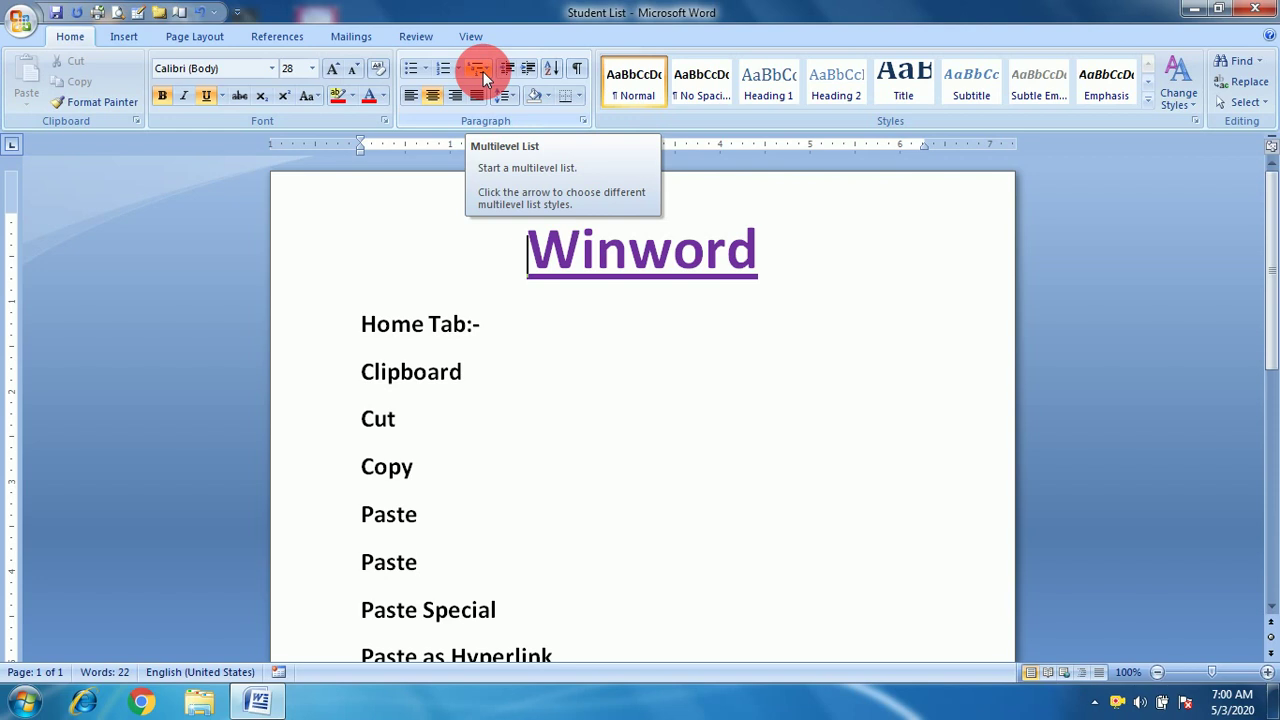
Select all topic lines from Home Tab:- down to Editing.
left_click(483, 71)
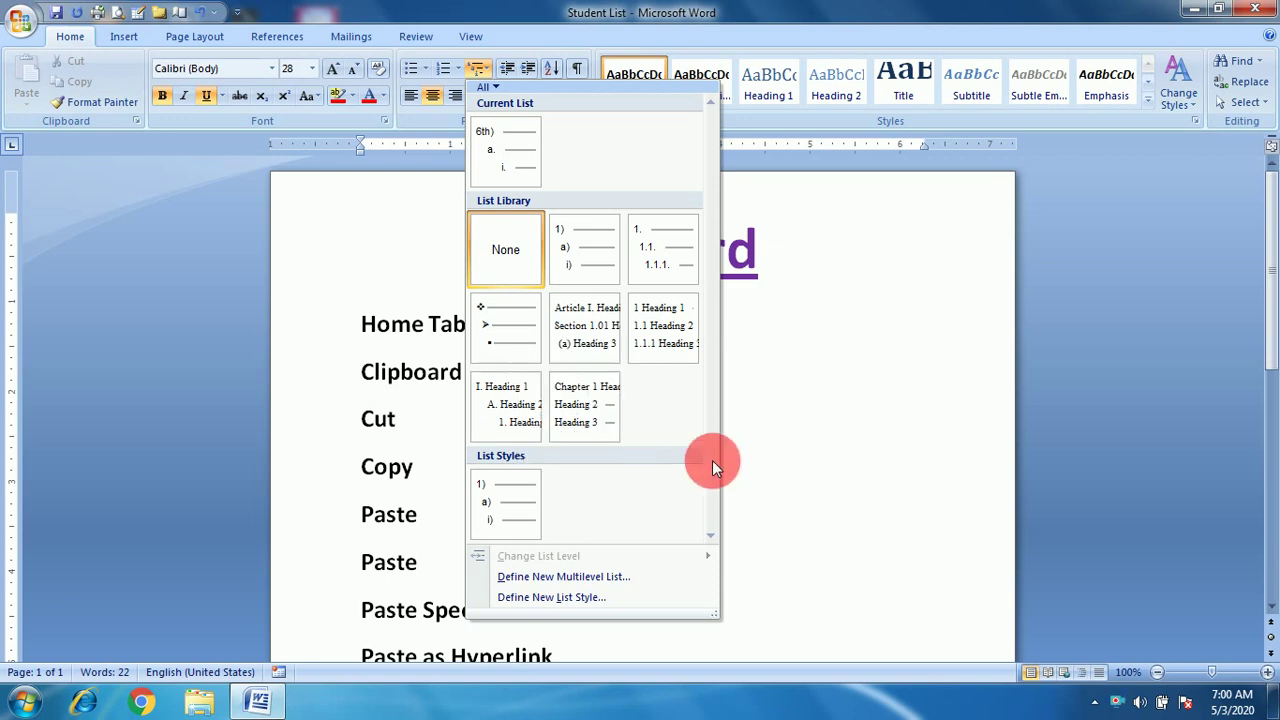
left_click(763, 435)
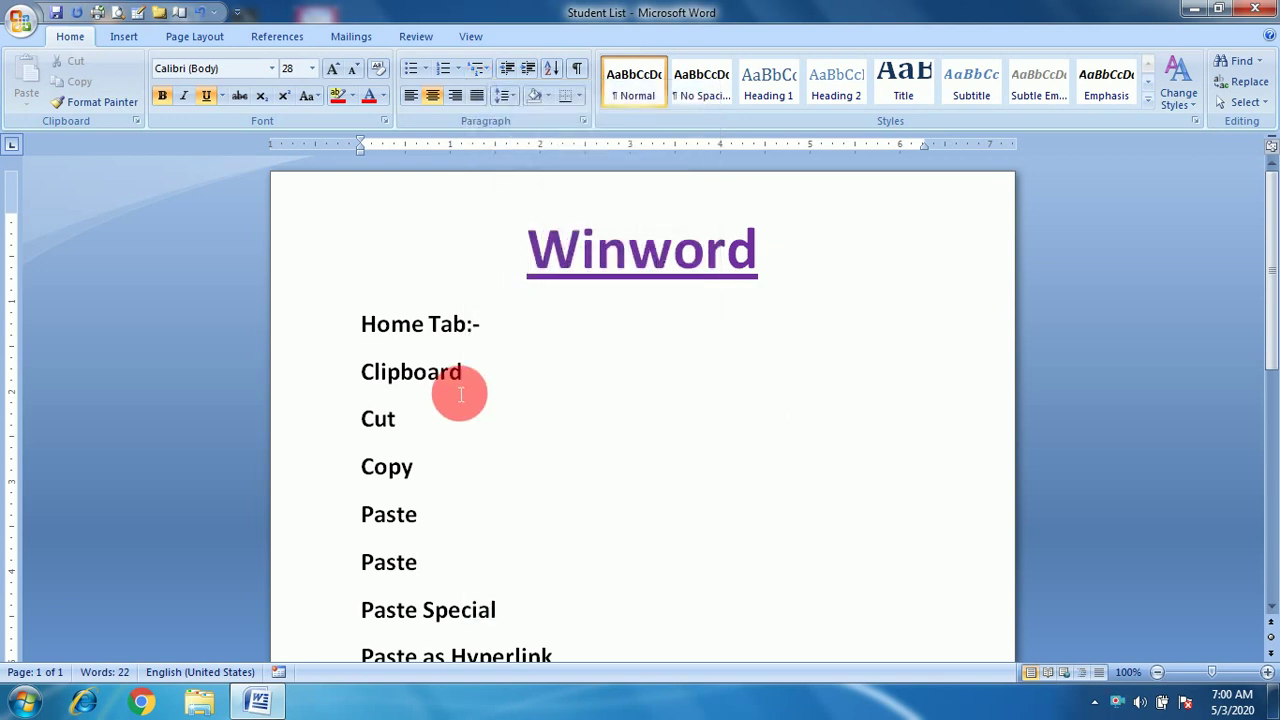
left_click(365, 338)
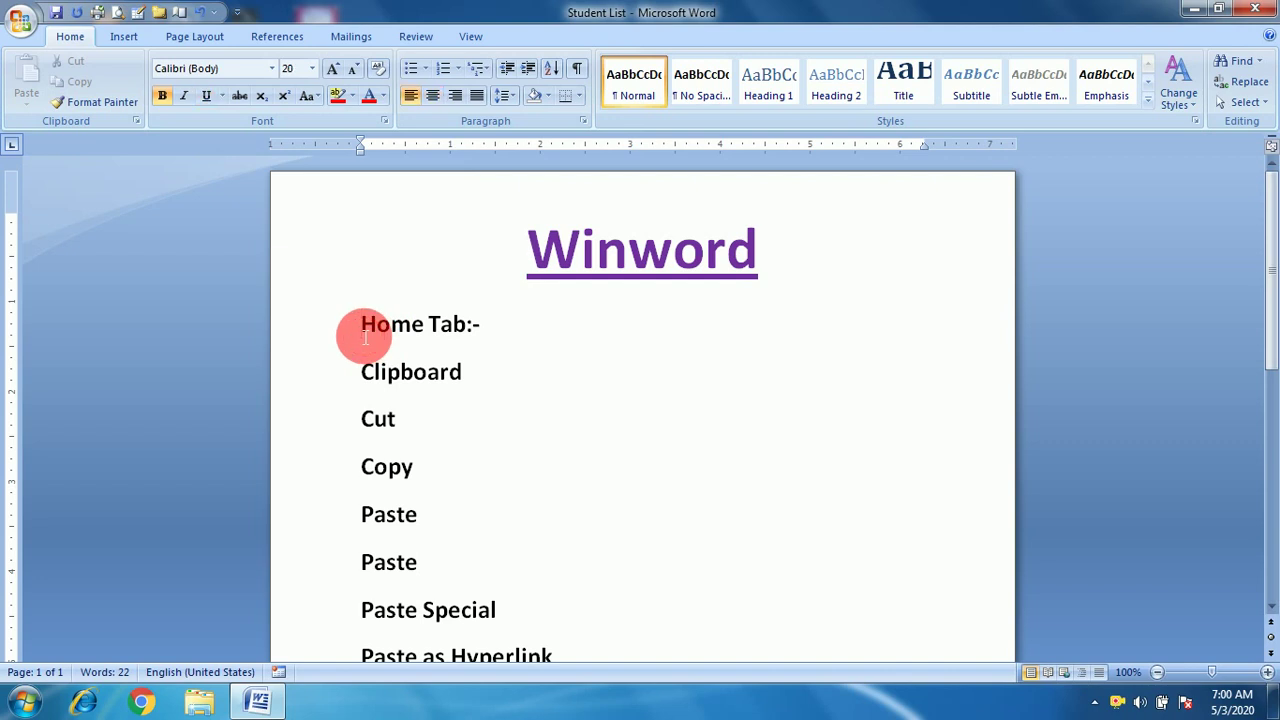
left_click_drag(365, 338, 465, 470)
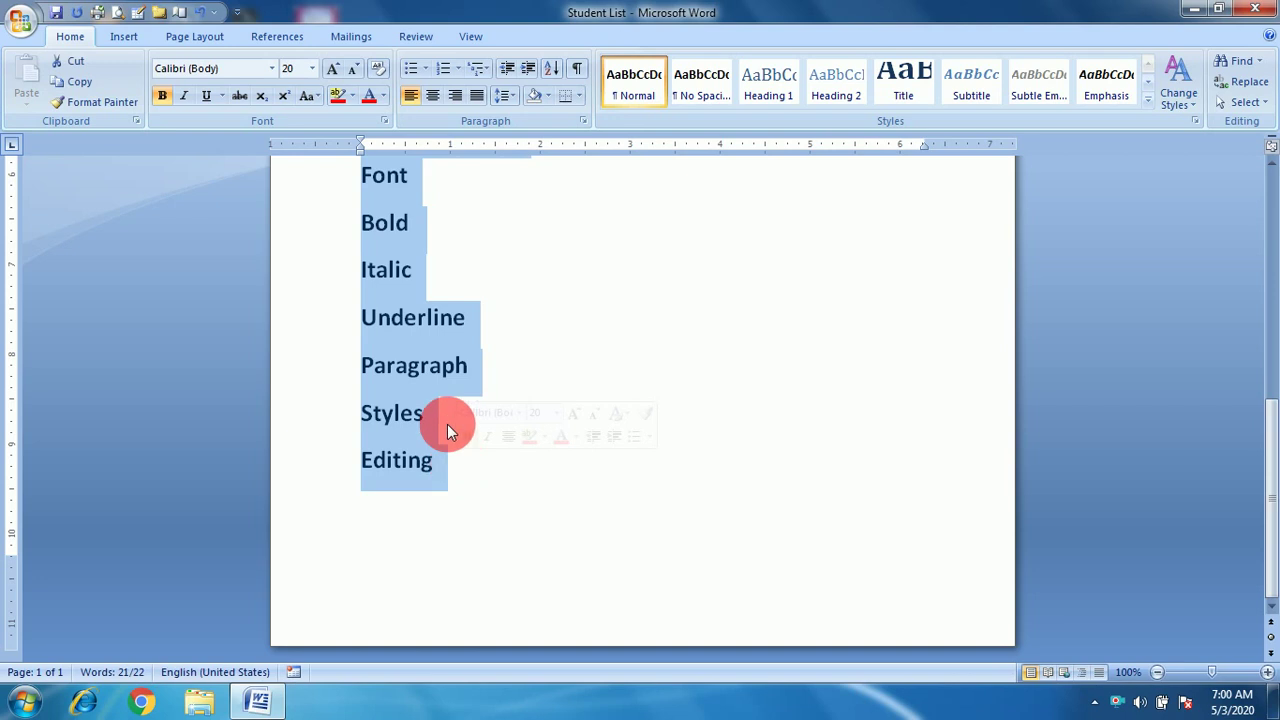
Apply the ❖ ➢ ■ multilevel bullet style to the selected topic lines.
left_click(477, 69)
mouse_move(503, 318)
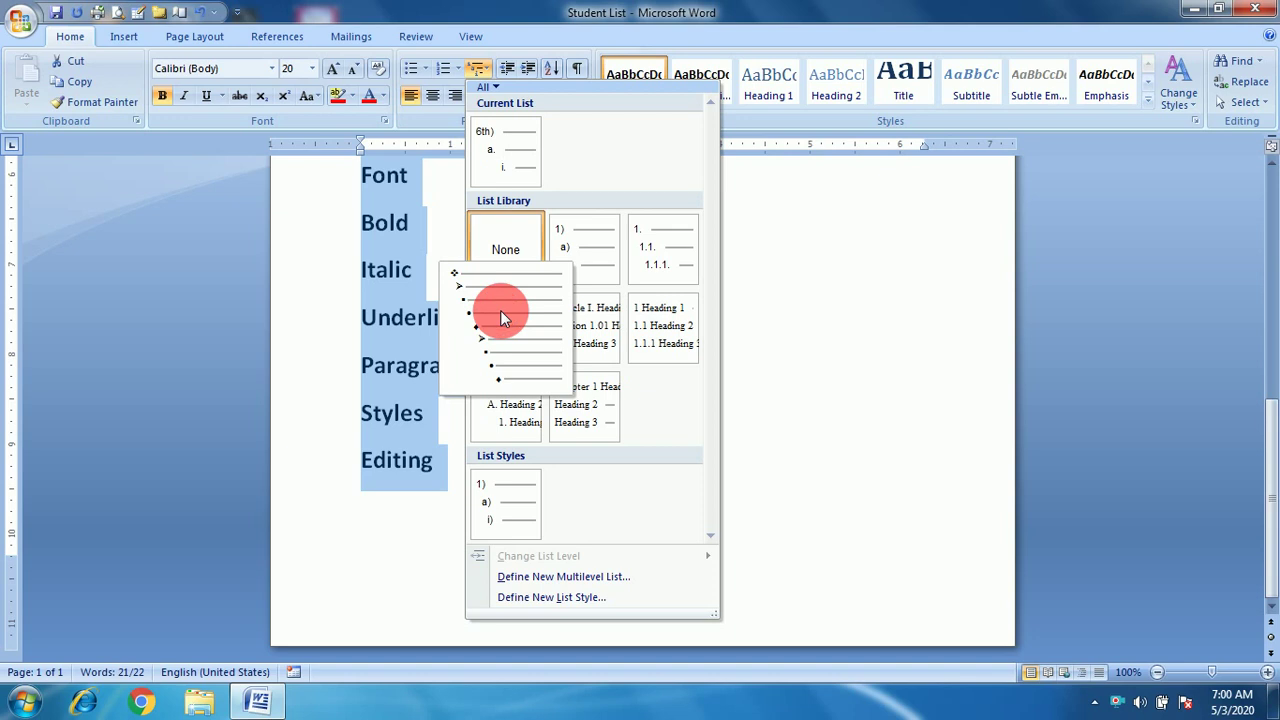
left_click(500, 318)
scroll(500, 310, "down", 2)
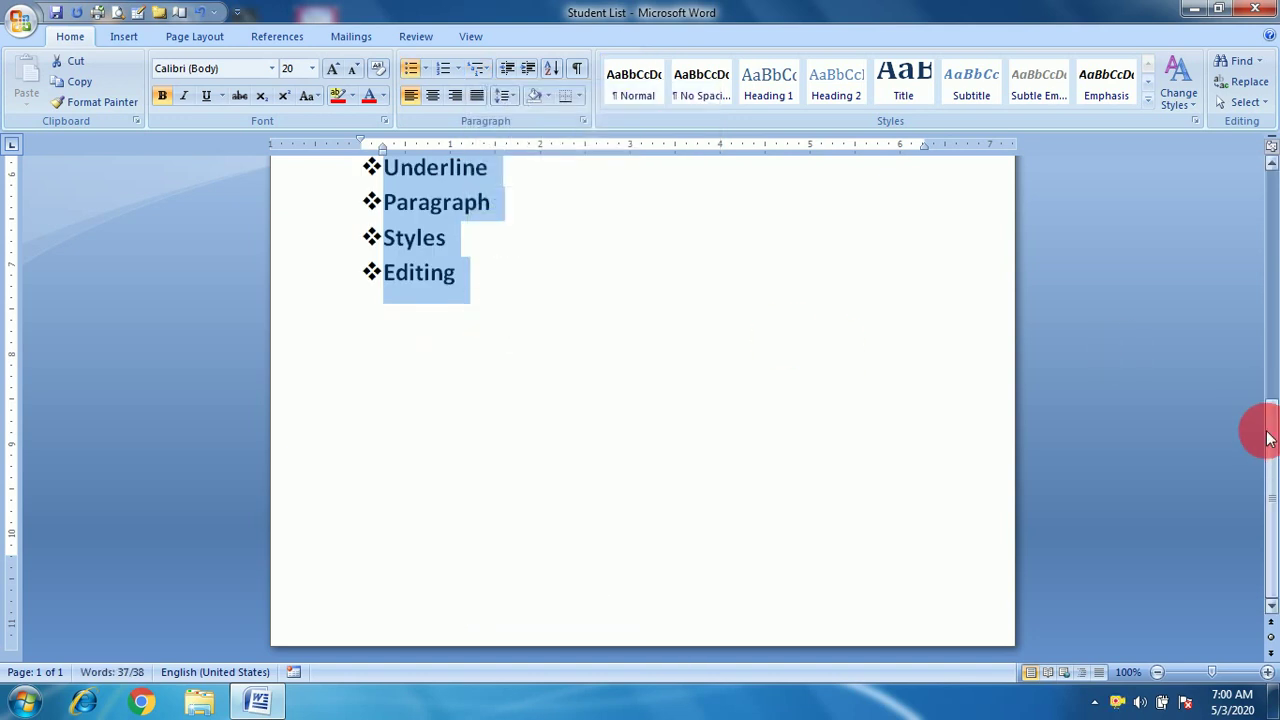
left_click_drag(1258, 430, 1274, 228)
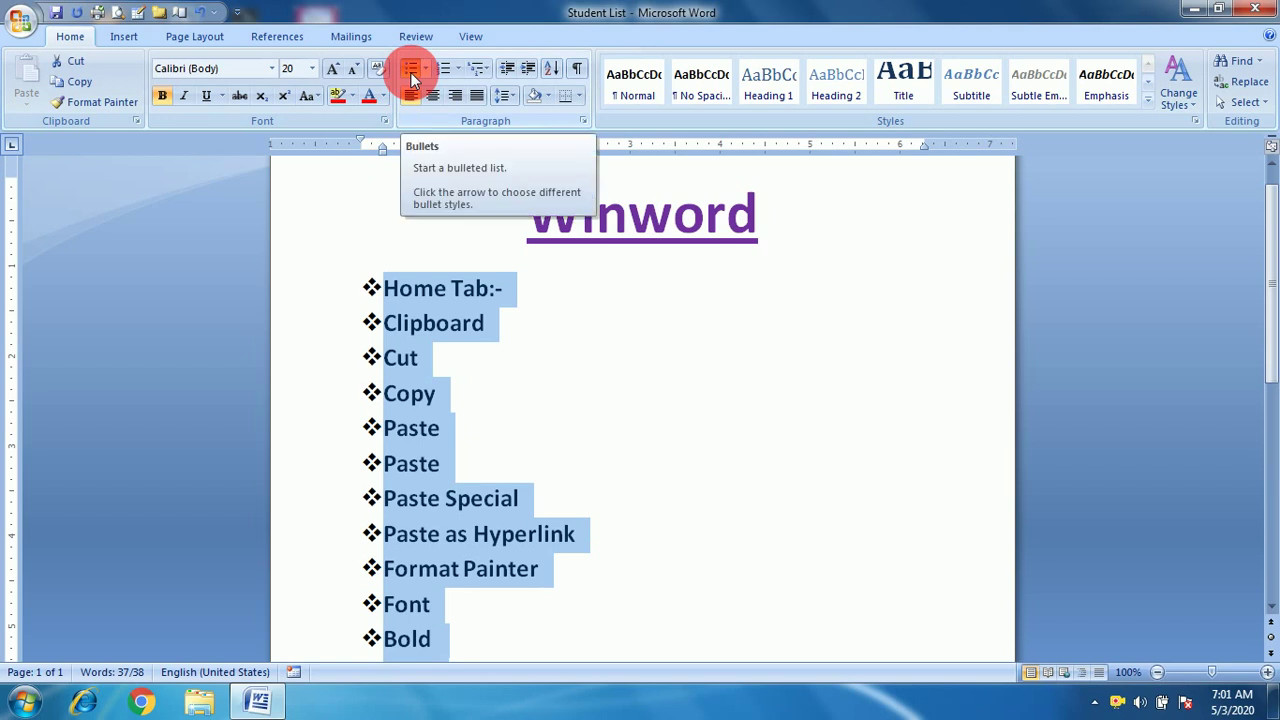
left_click(477, 68)
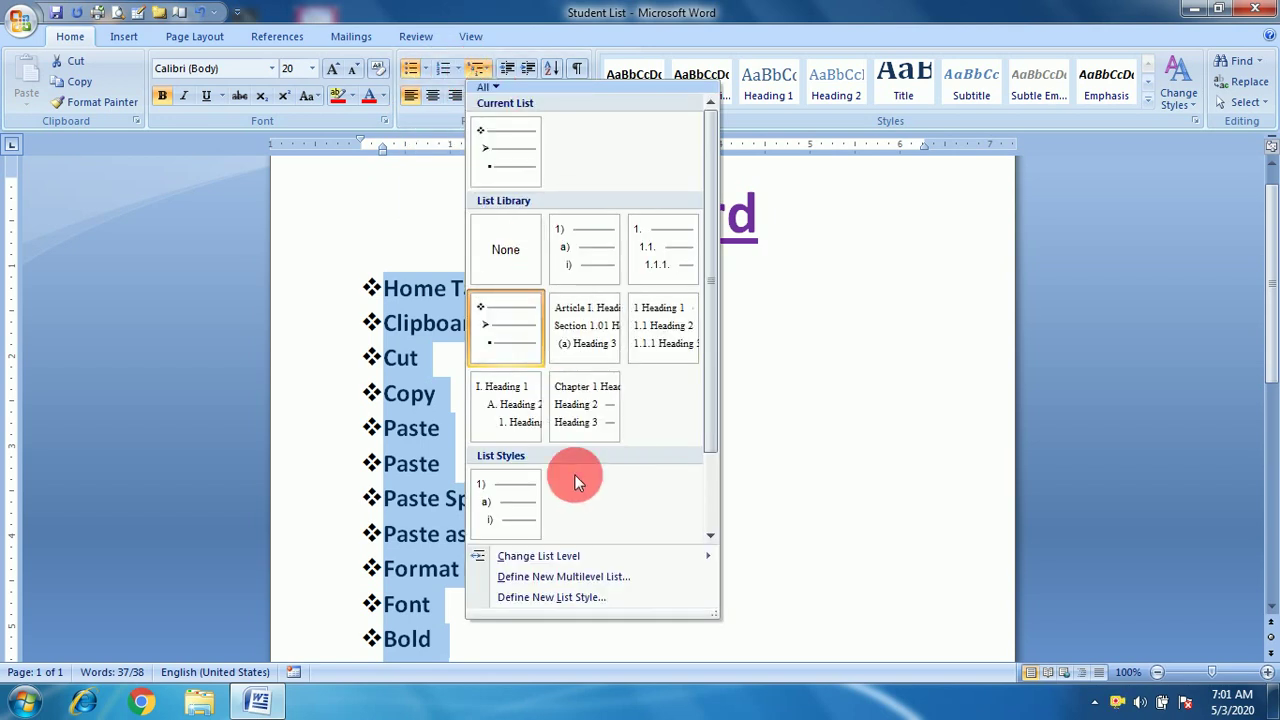
mouse_move(578, 558)
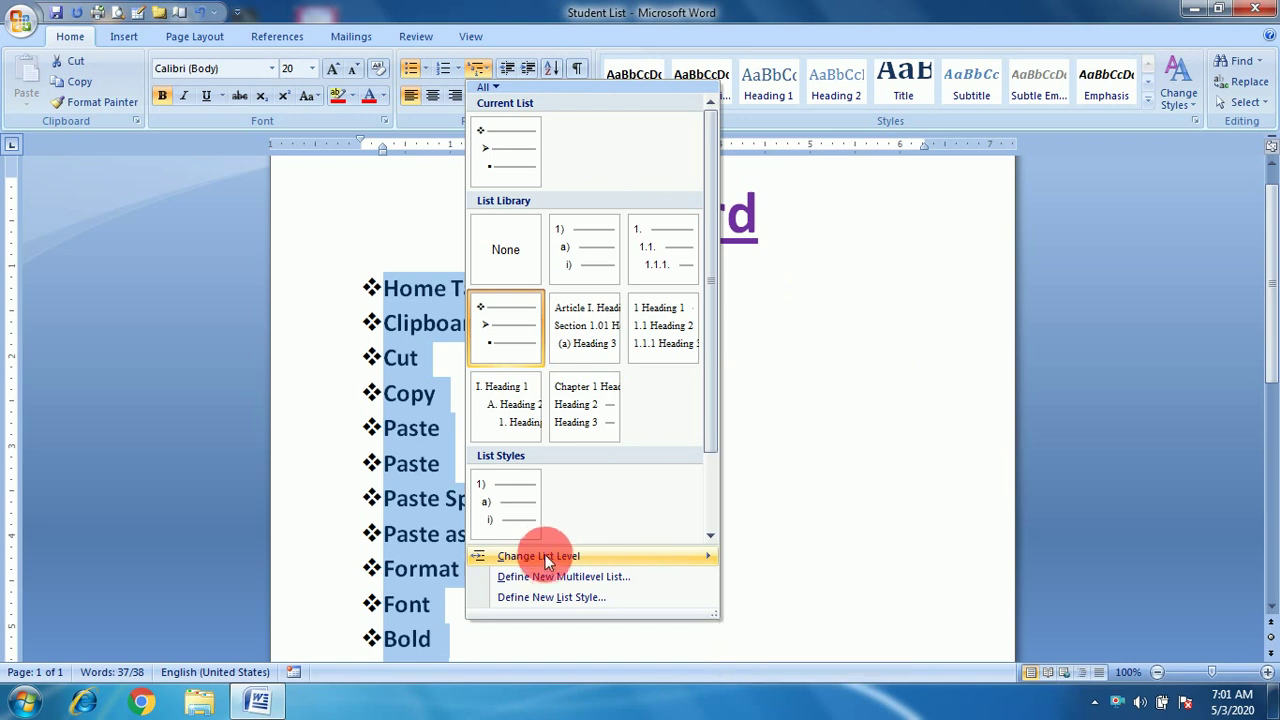
Make Clipboard a second-level list item and indent Cut to the third level.
left_click(786, 457)
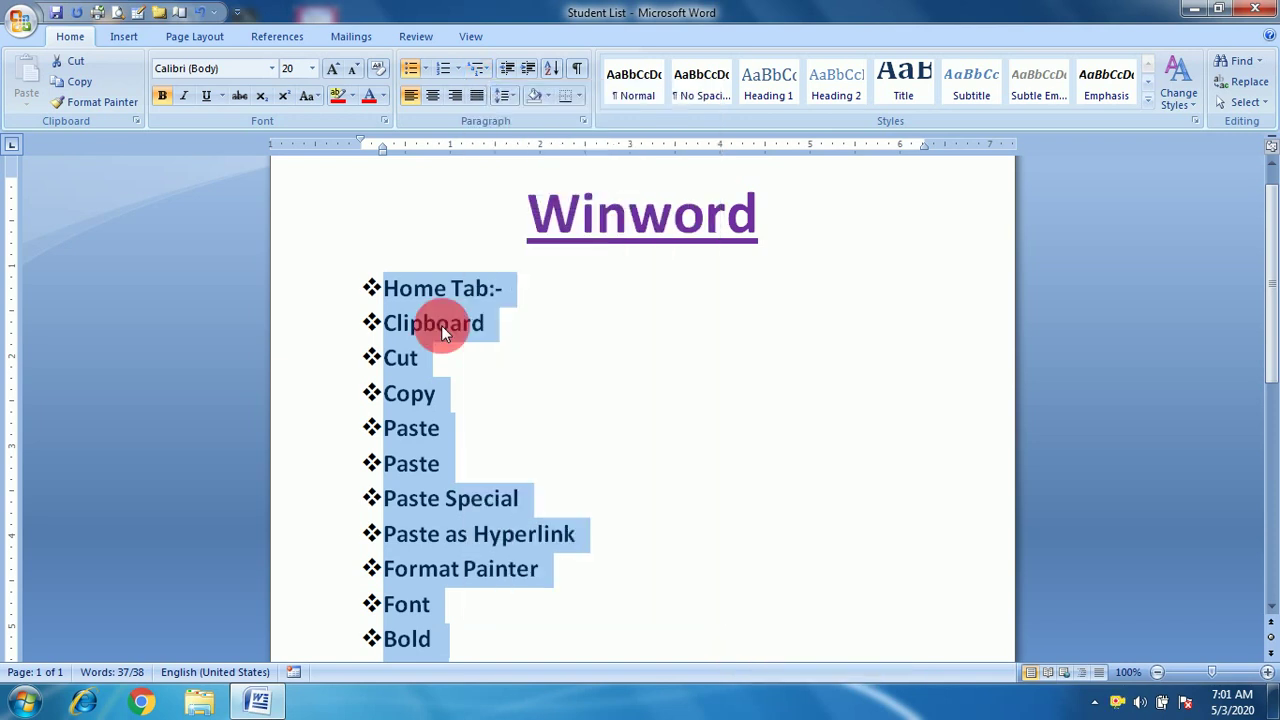
left_click(385, 325)
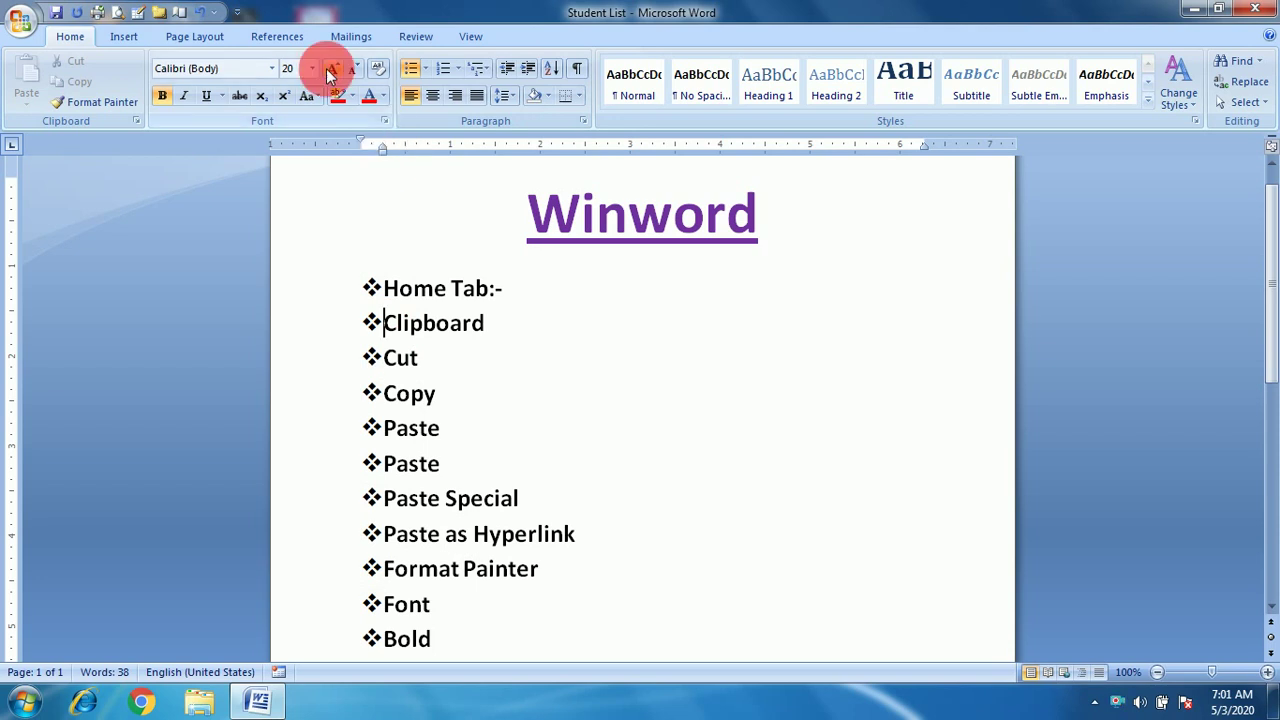
left_click(476, 72)
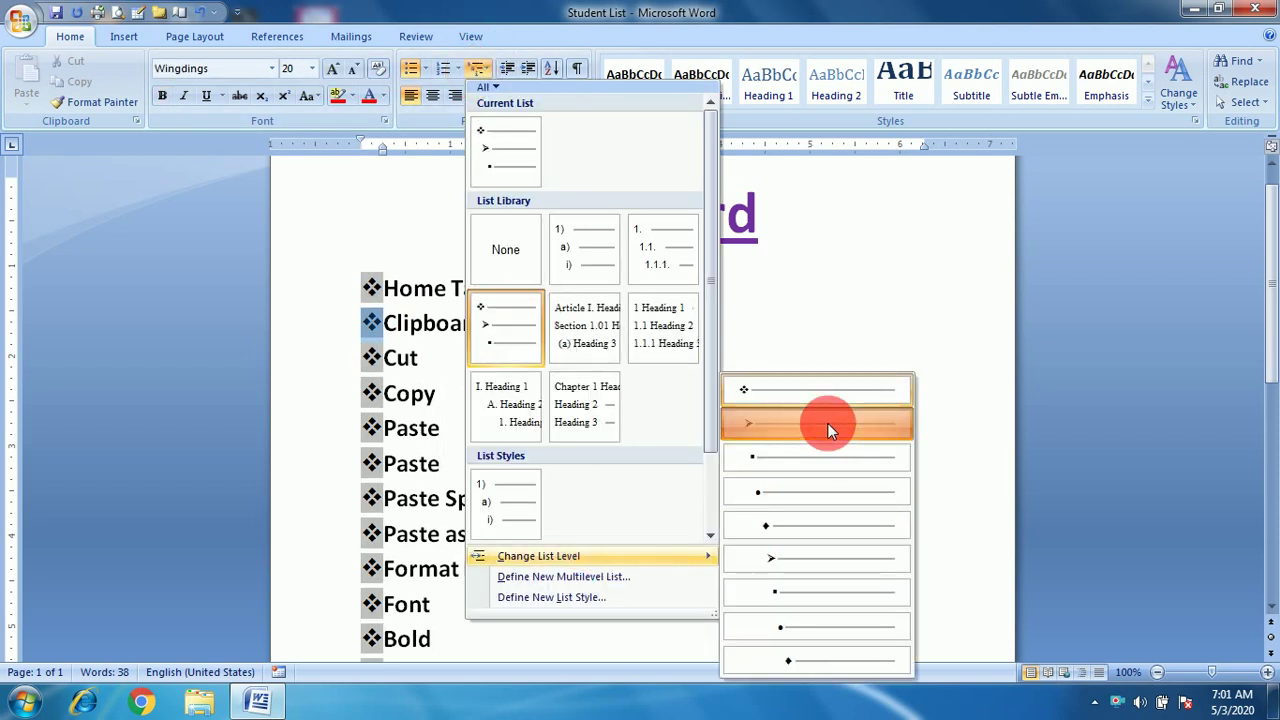
left_click(827, 423)
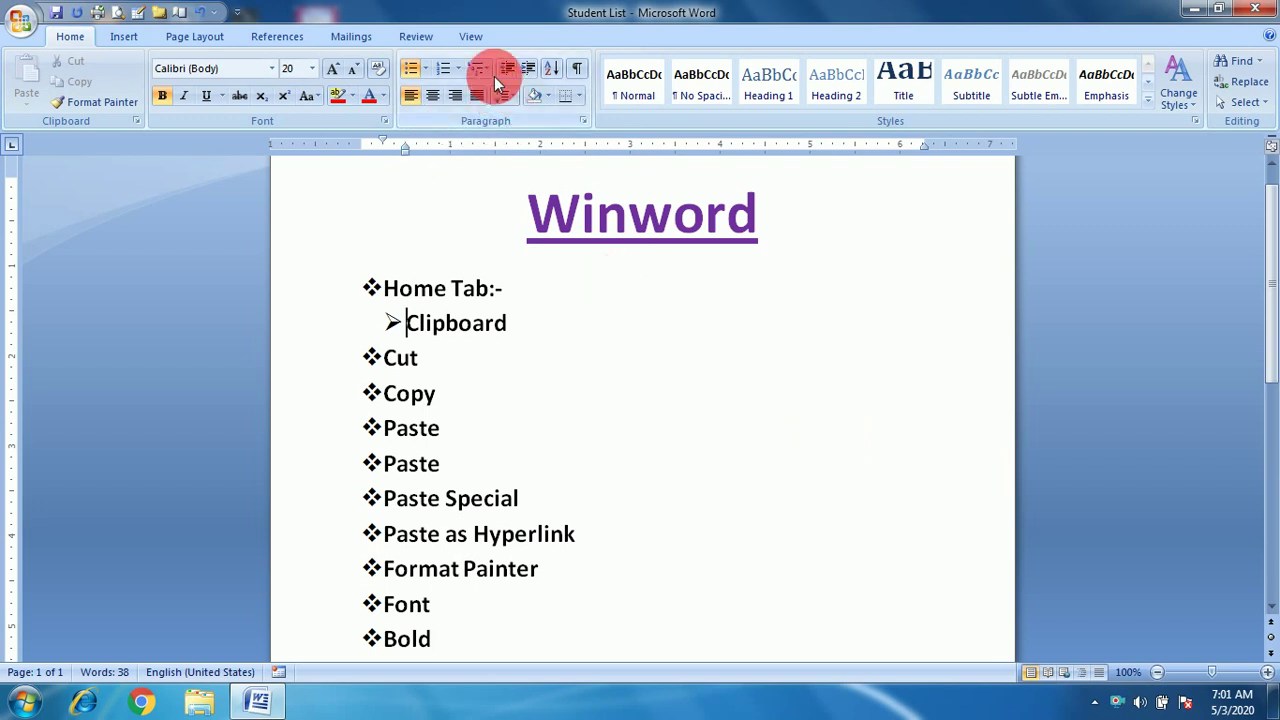
left_click(390, 358)
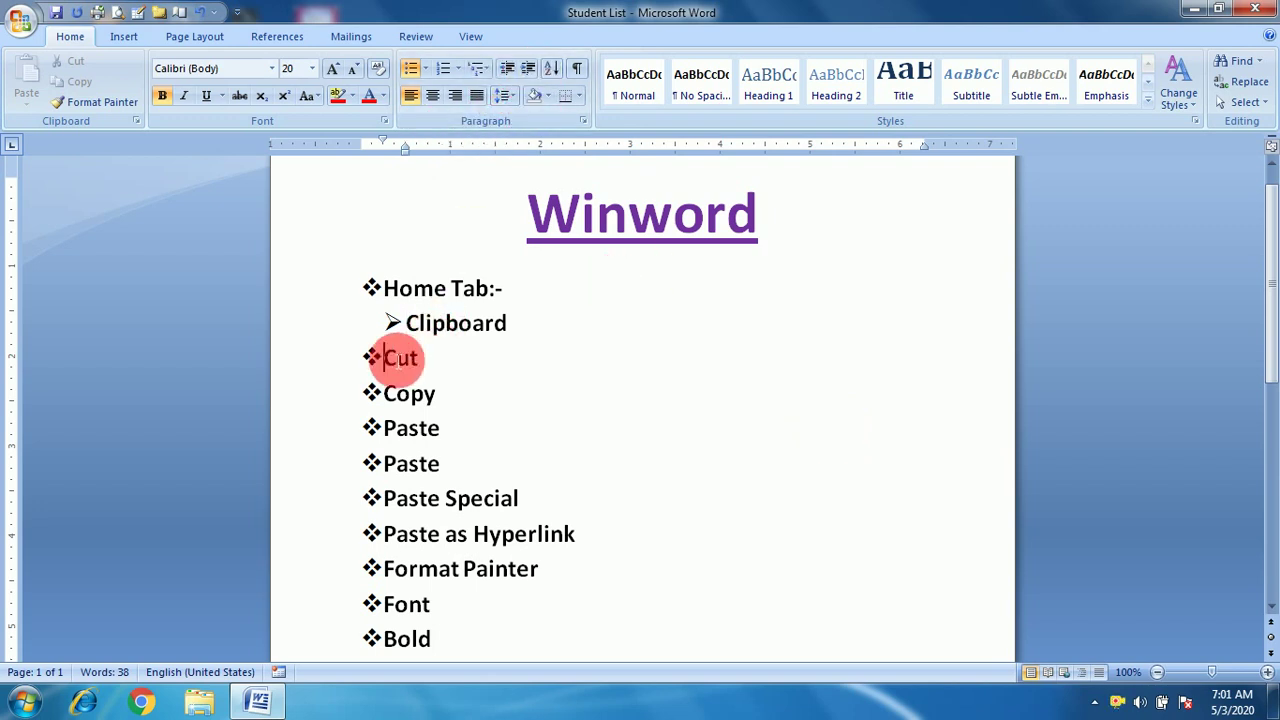
left_click(530, 70)
left_click(530, 70)
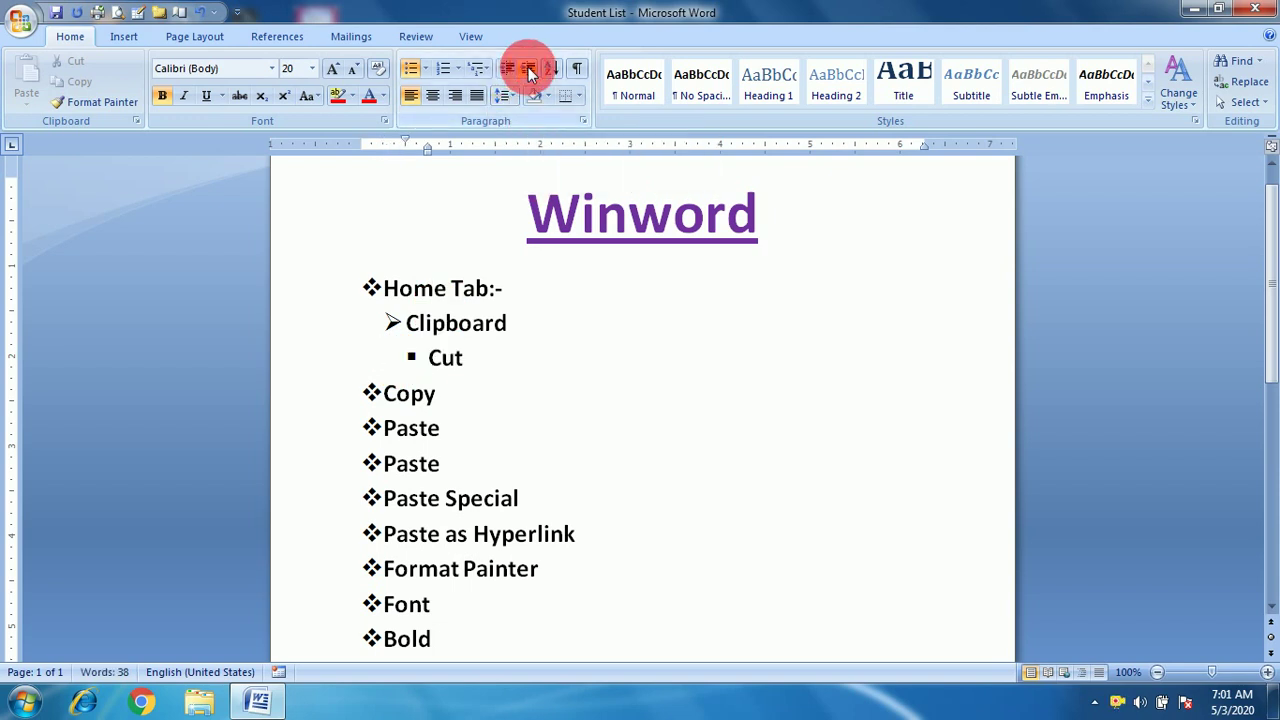
Demote Copy under Cut, and put the first Paste at the same level as Copy.
left_click(393, 405)
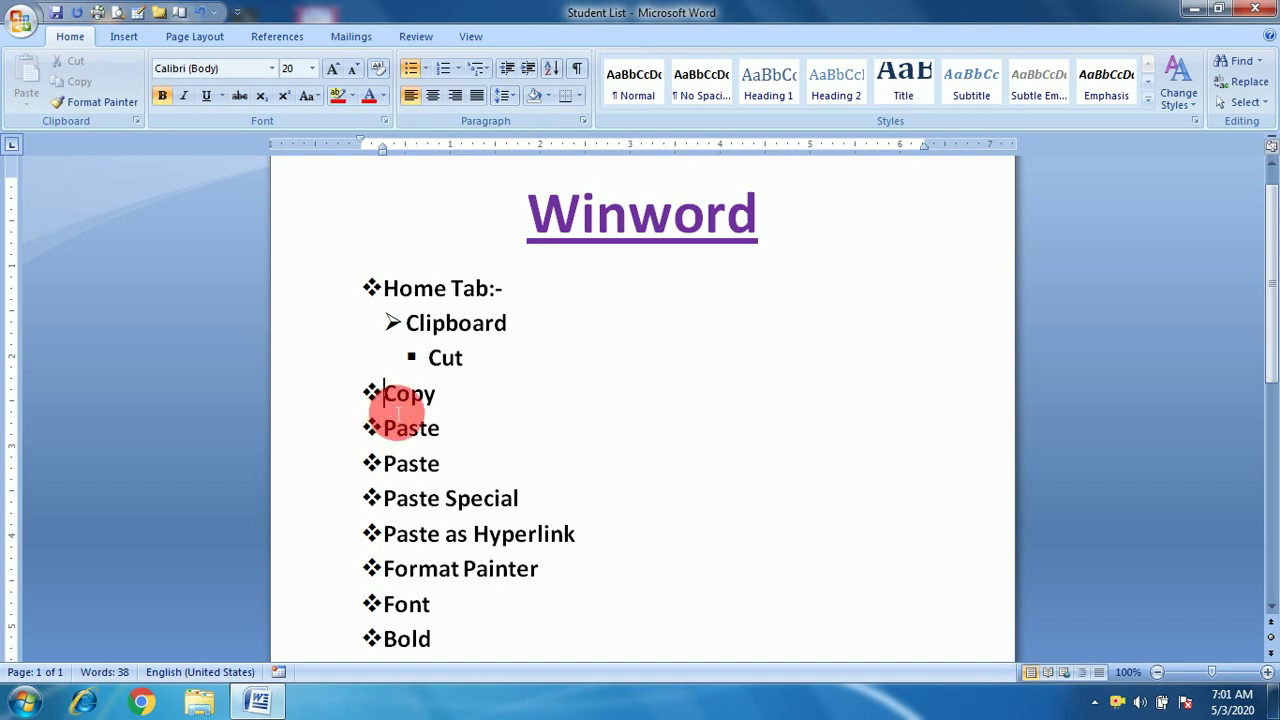
key("Tab")
key("Tab")
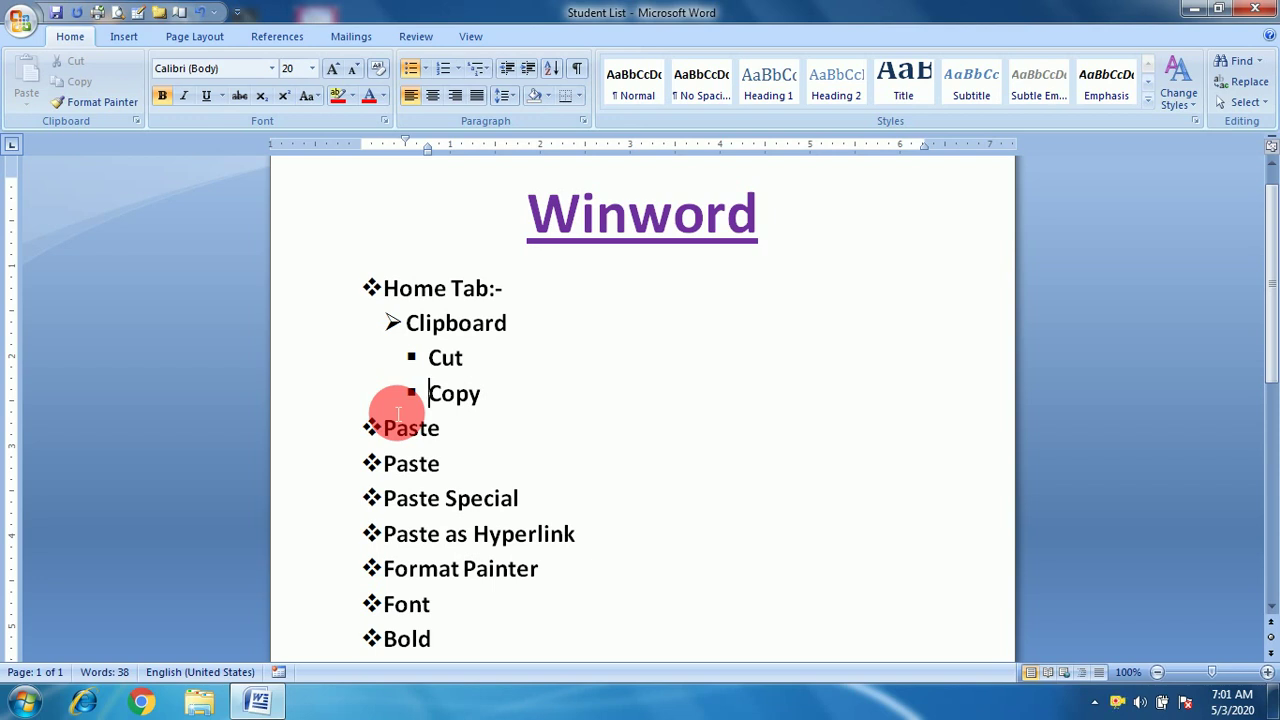
left_click(392, 431)
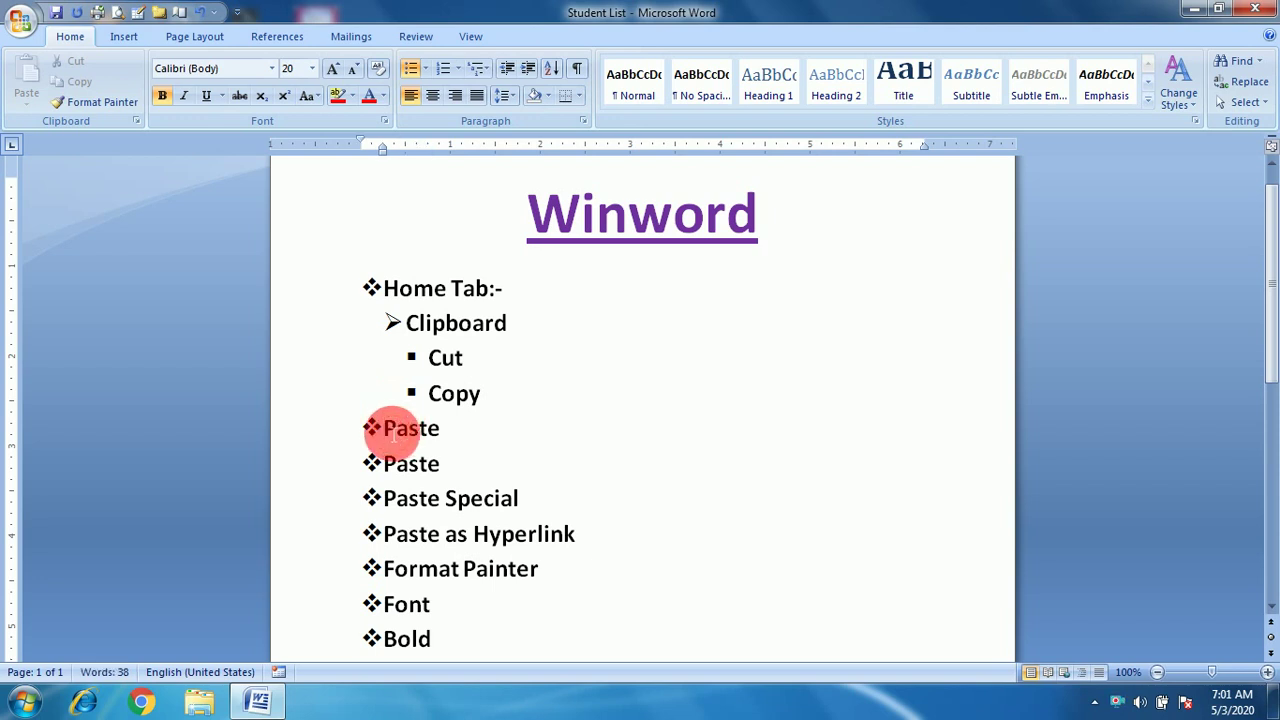
key("Tab")
key("Tab")
key("Tab")
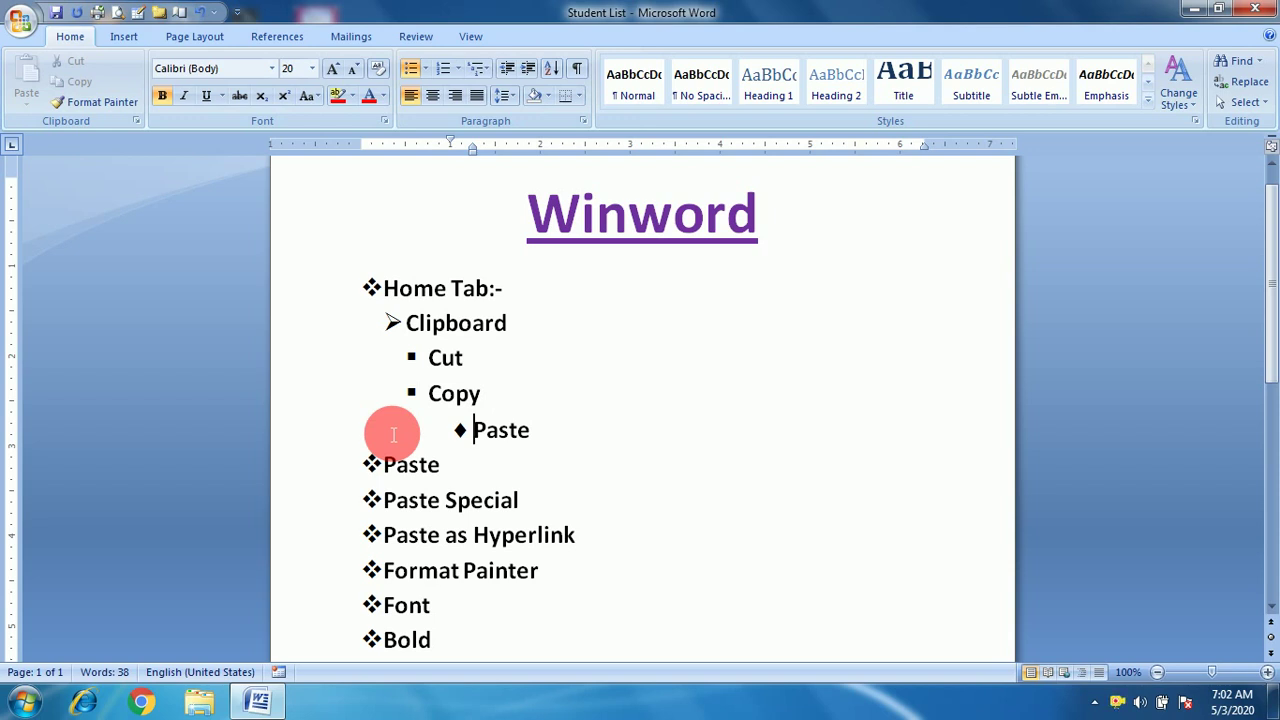
key("shift+Tab")
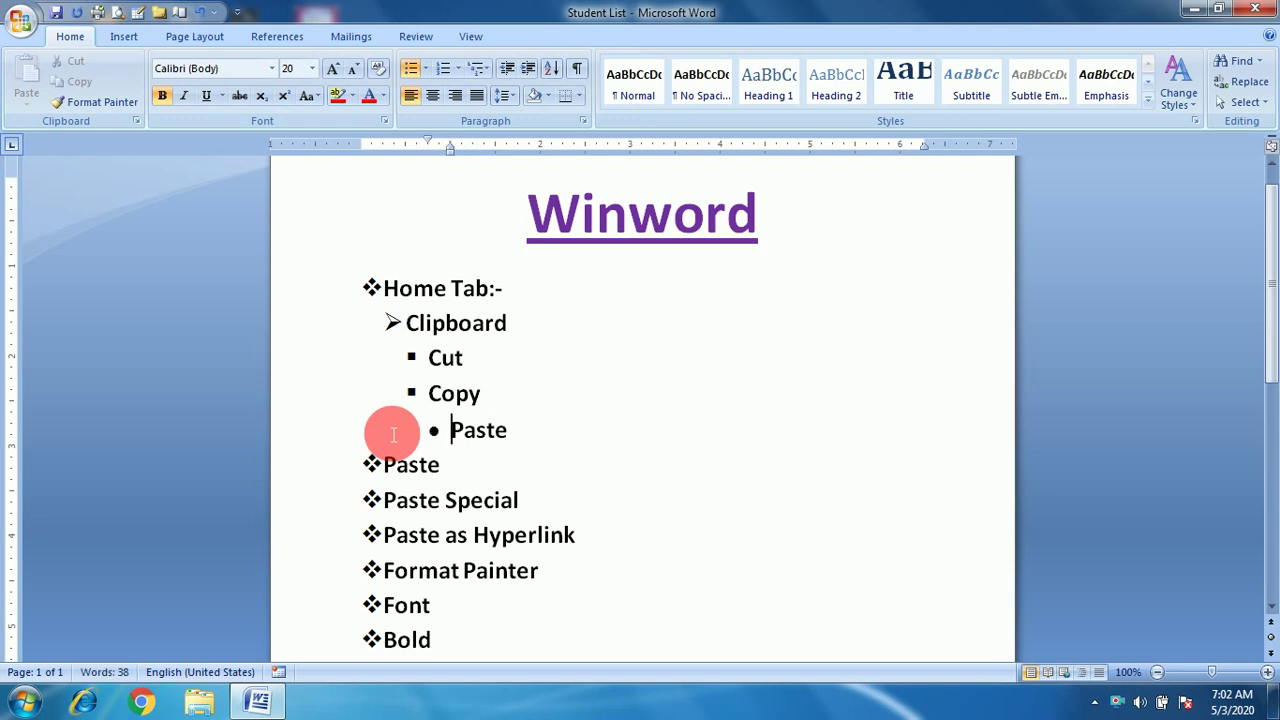
key("shift+Tab")
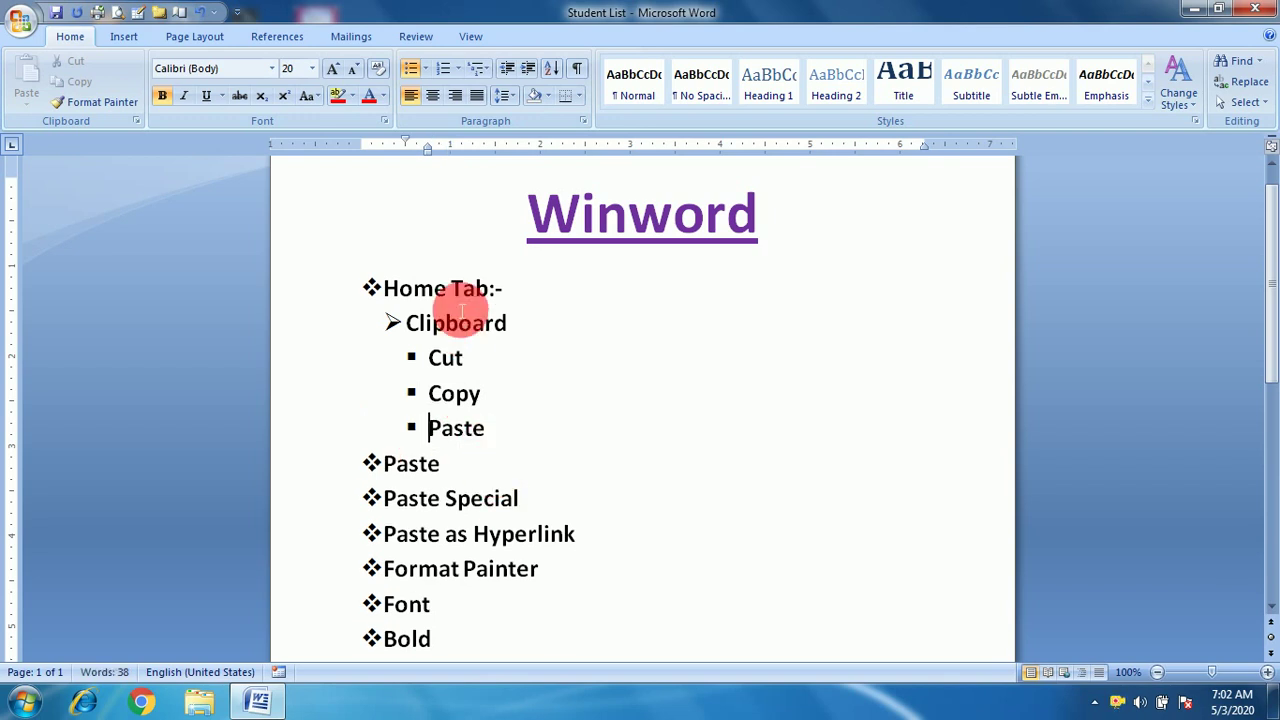
Nest Paste, Paste Special and Paste as Hyperlink deepest, and demote Format Painter to square bullets.
left_click(385, 465)
key("Tab")
key("Tab")
key("Tab")
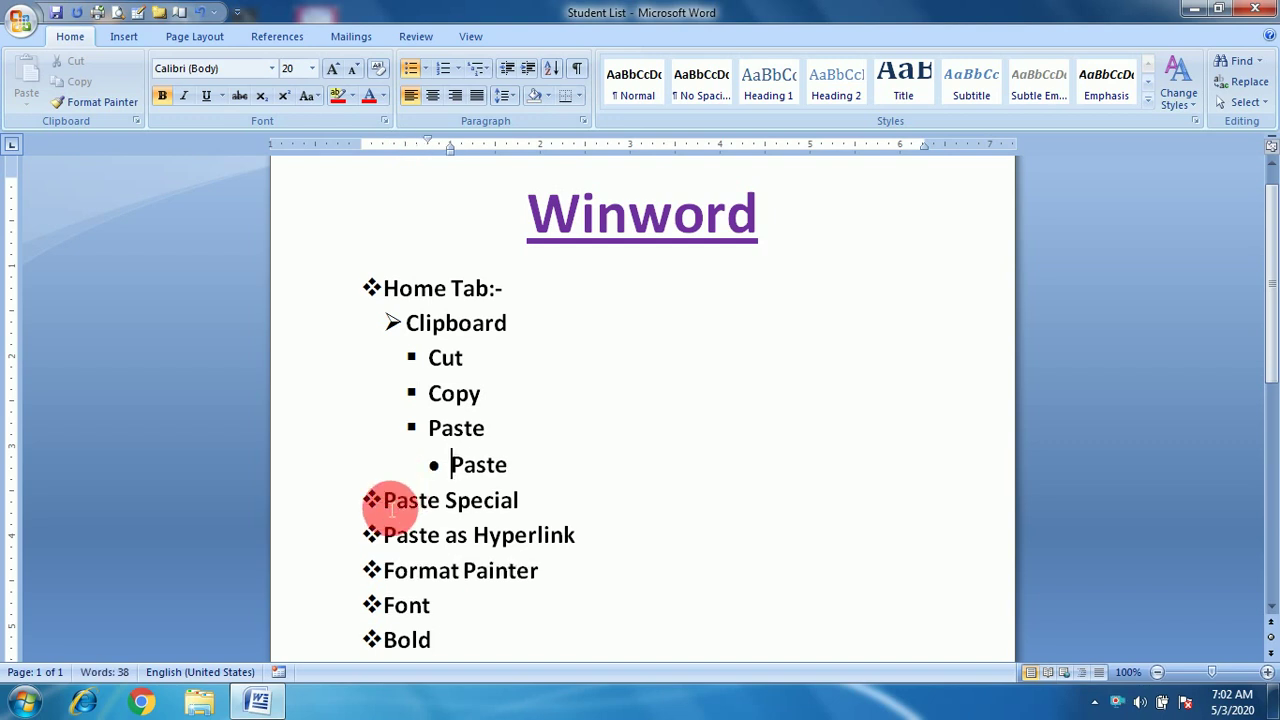
left_click(378, 500)
key("Tab")
key("Tab")
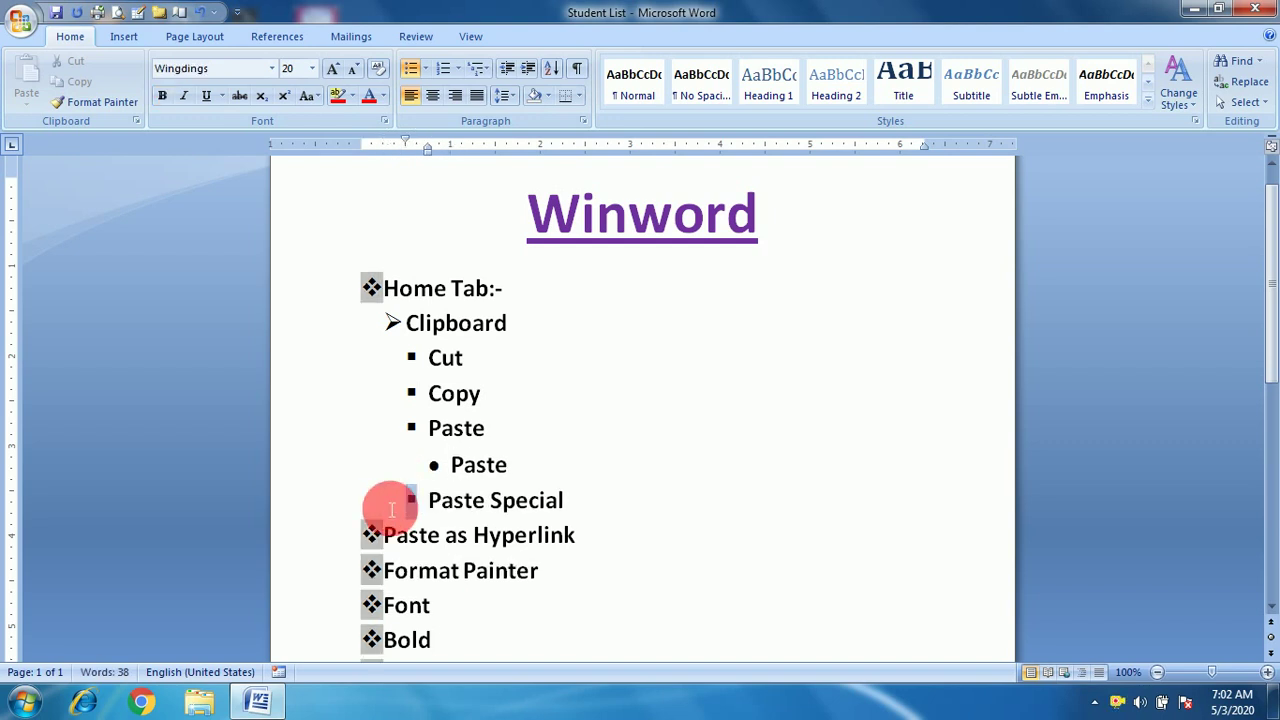
key("Tab")
left_click(390, 537)
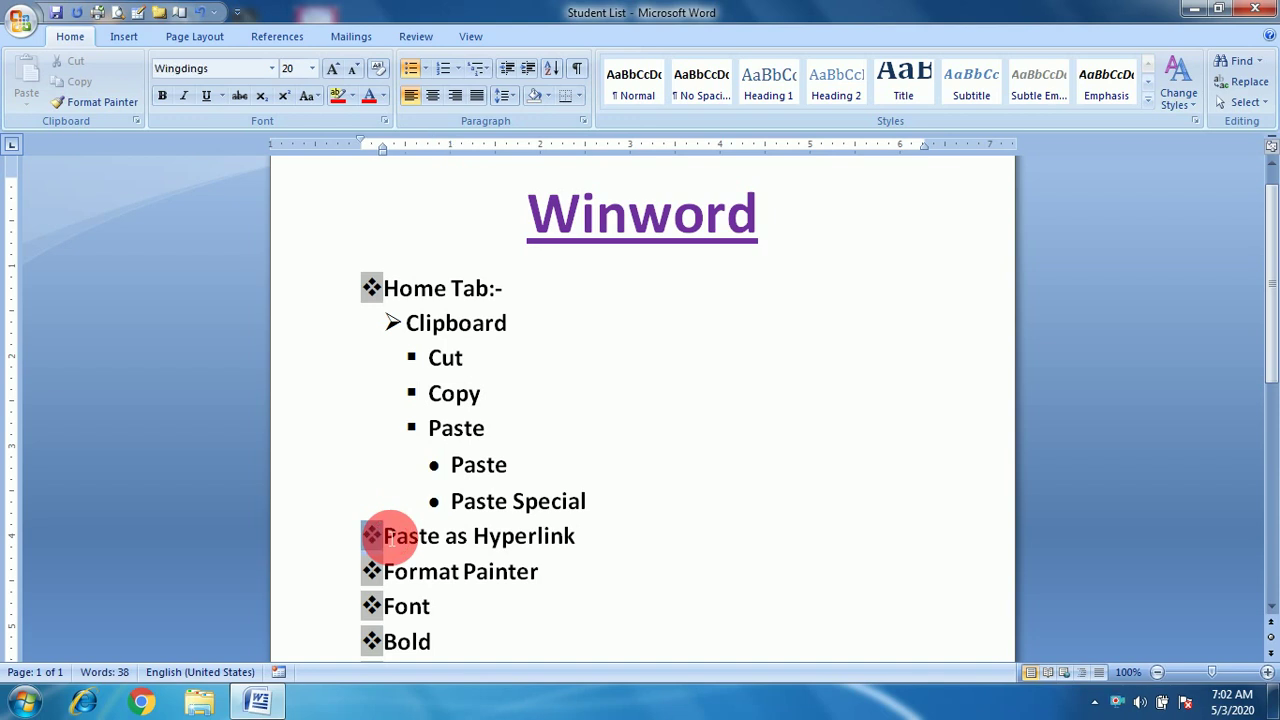
key("Tab")
key("Tab")
key("Tab")
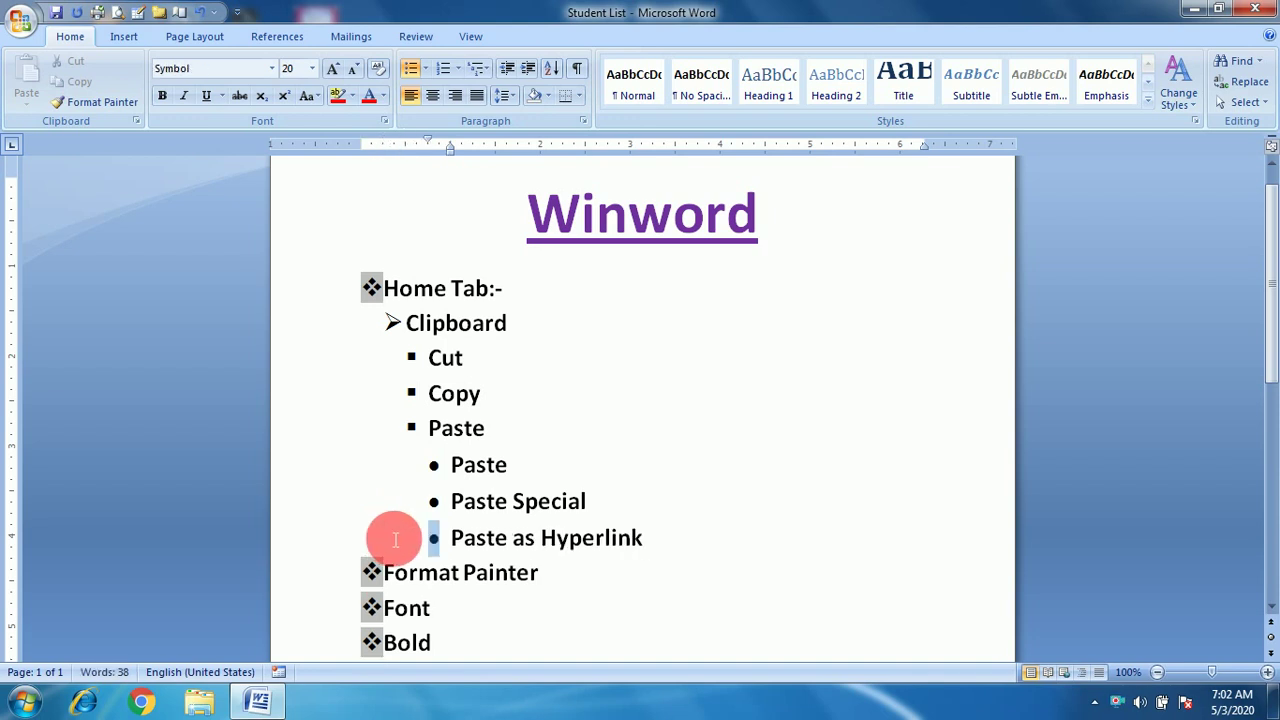
left_click(395, 573)
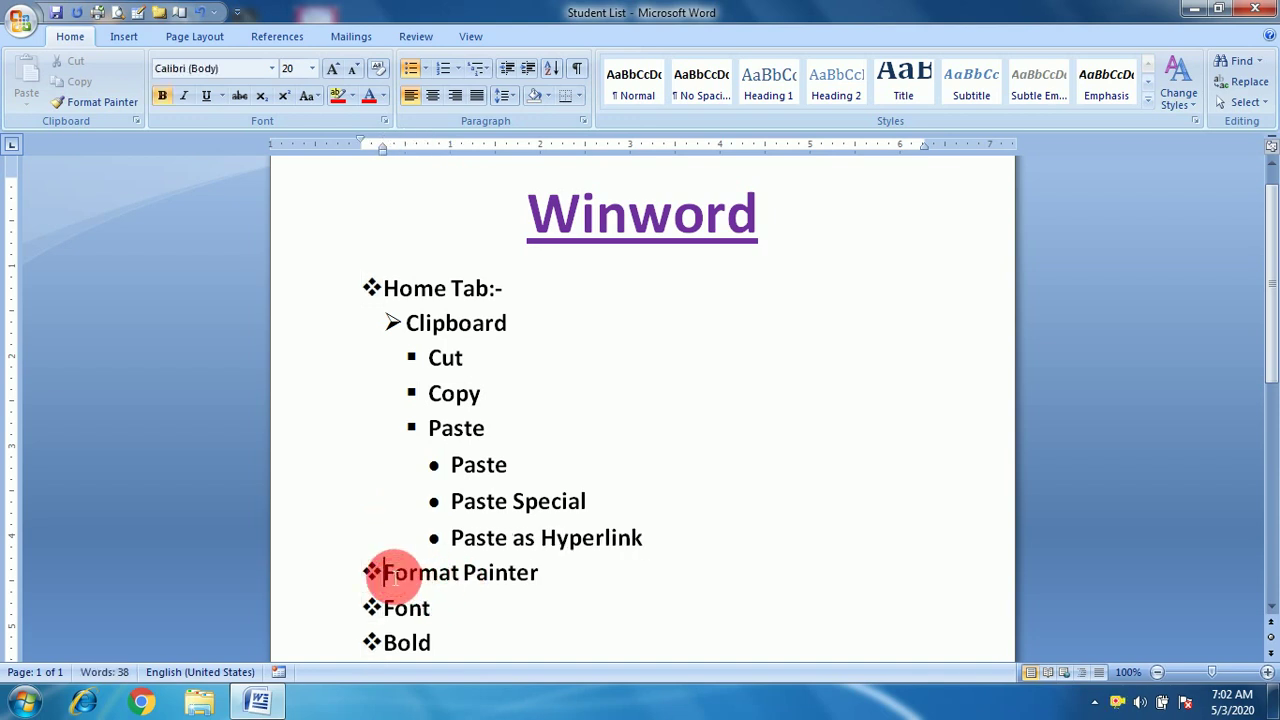
key("Tab")
key("Tab")
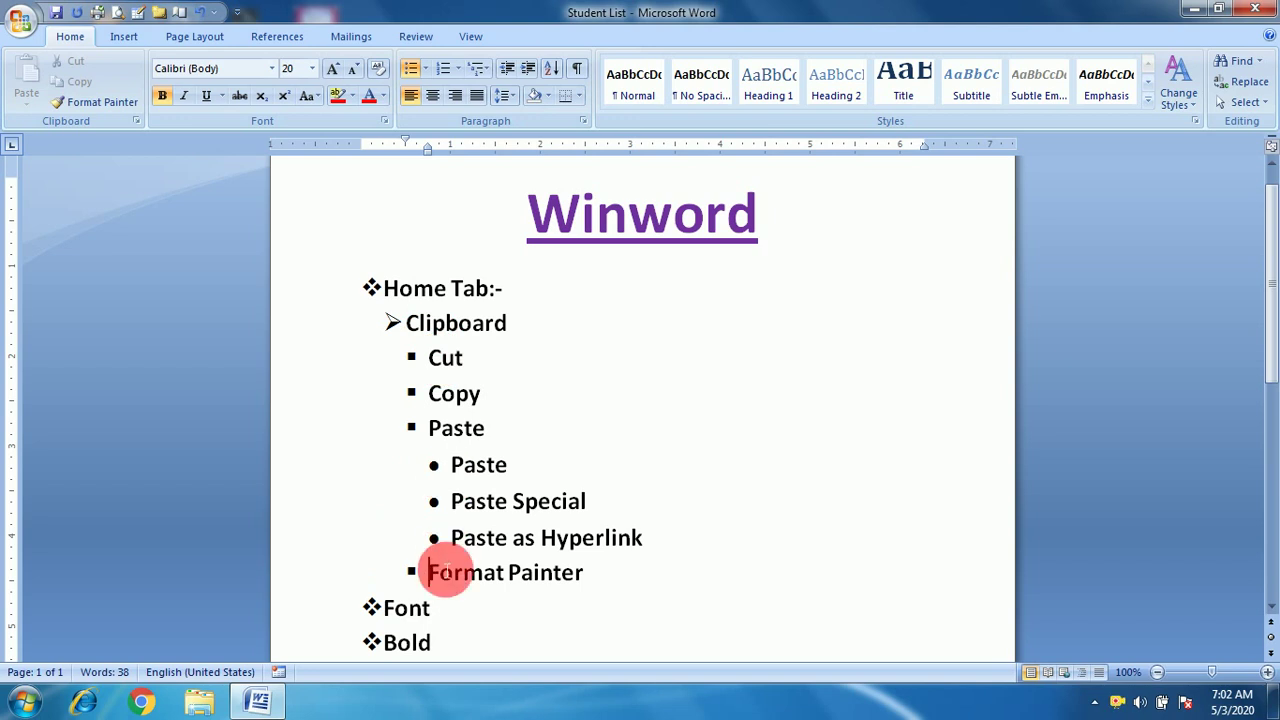
Start Define New Multilevel List from the Multilevel List gallery, move the dialog up, and select level 1.
left_click(480, 69)
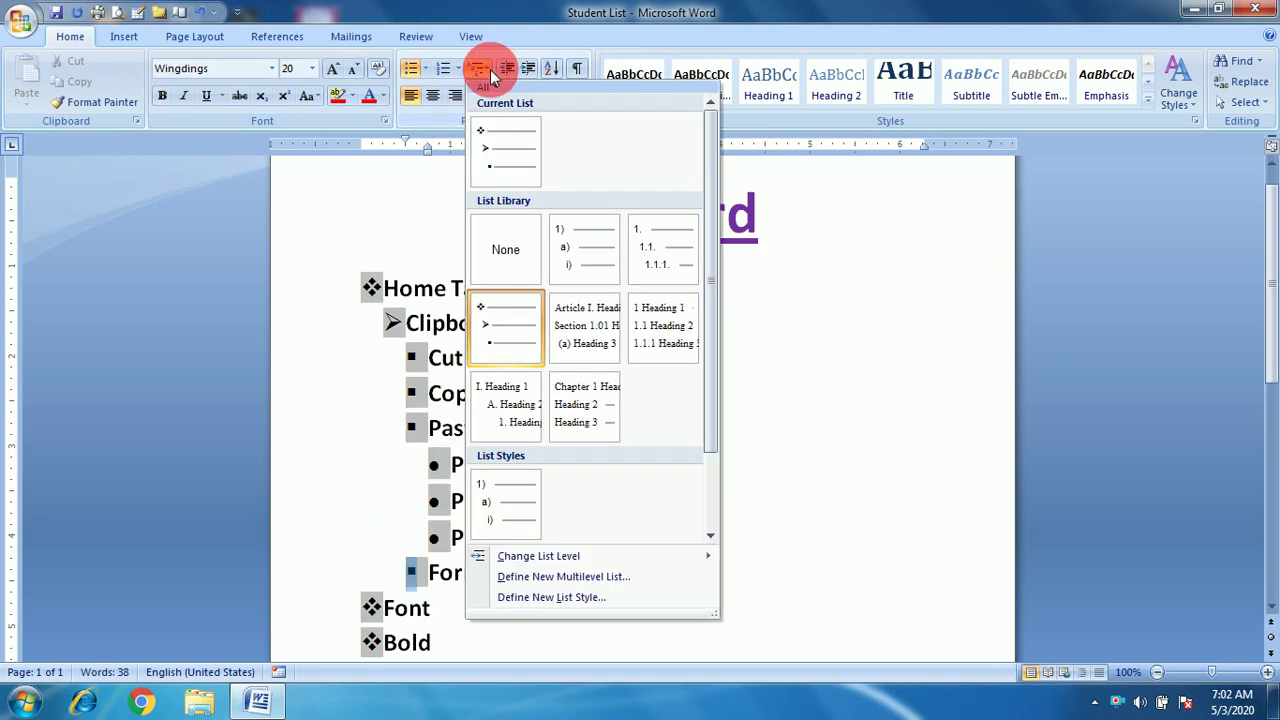
mouse_move(571, 556)
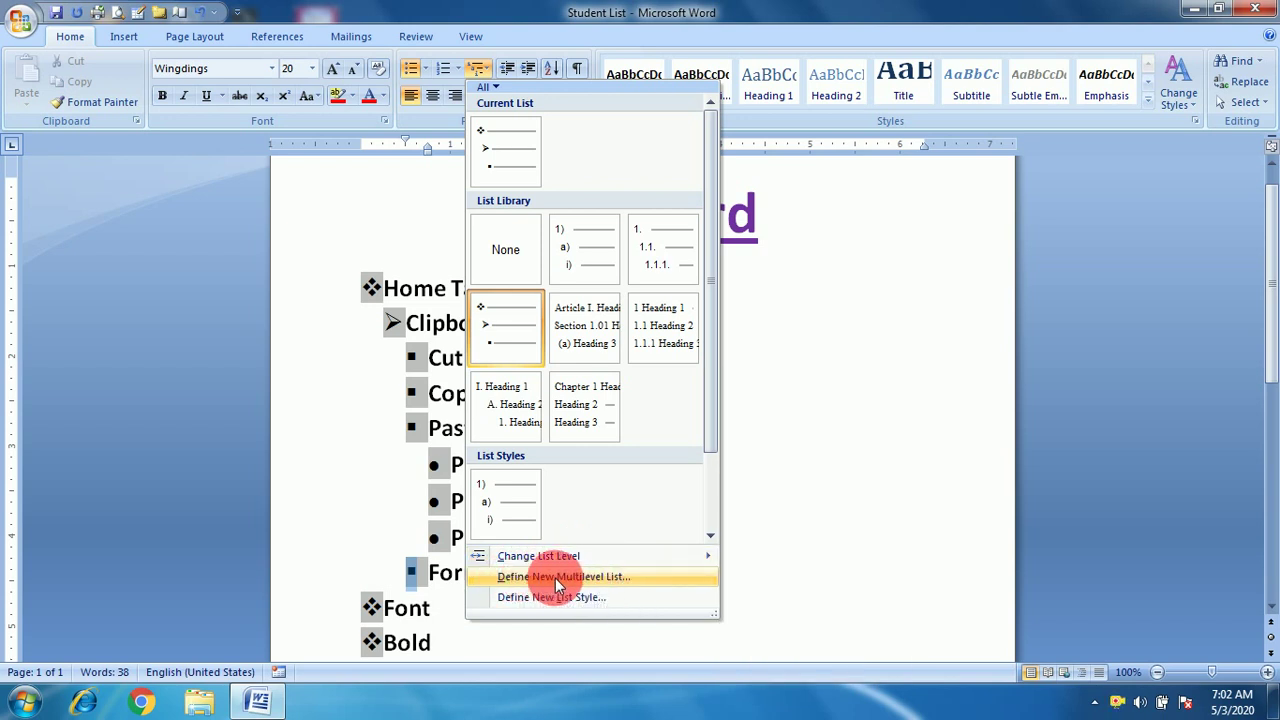
left_click(557, 578)
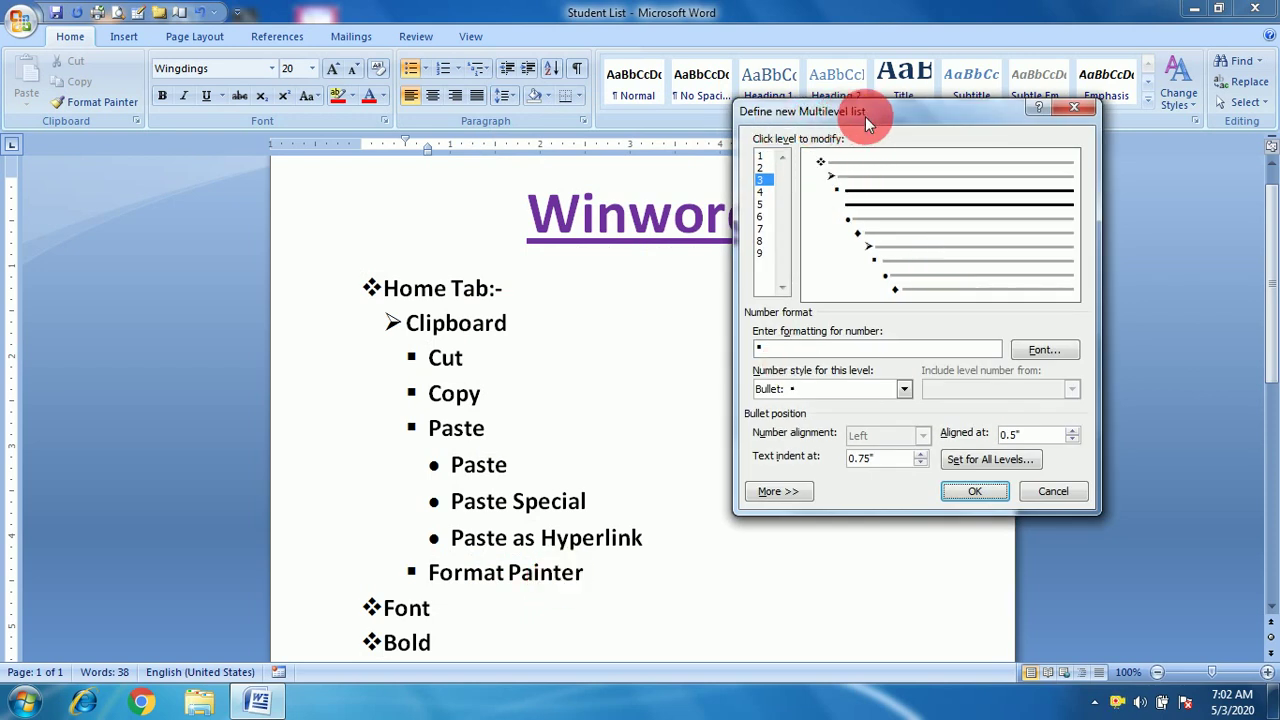
left_click_drag(889, 112, 905, 52)
left_click(793, 292)
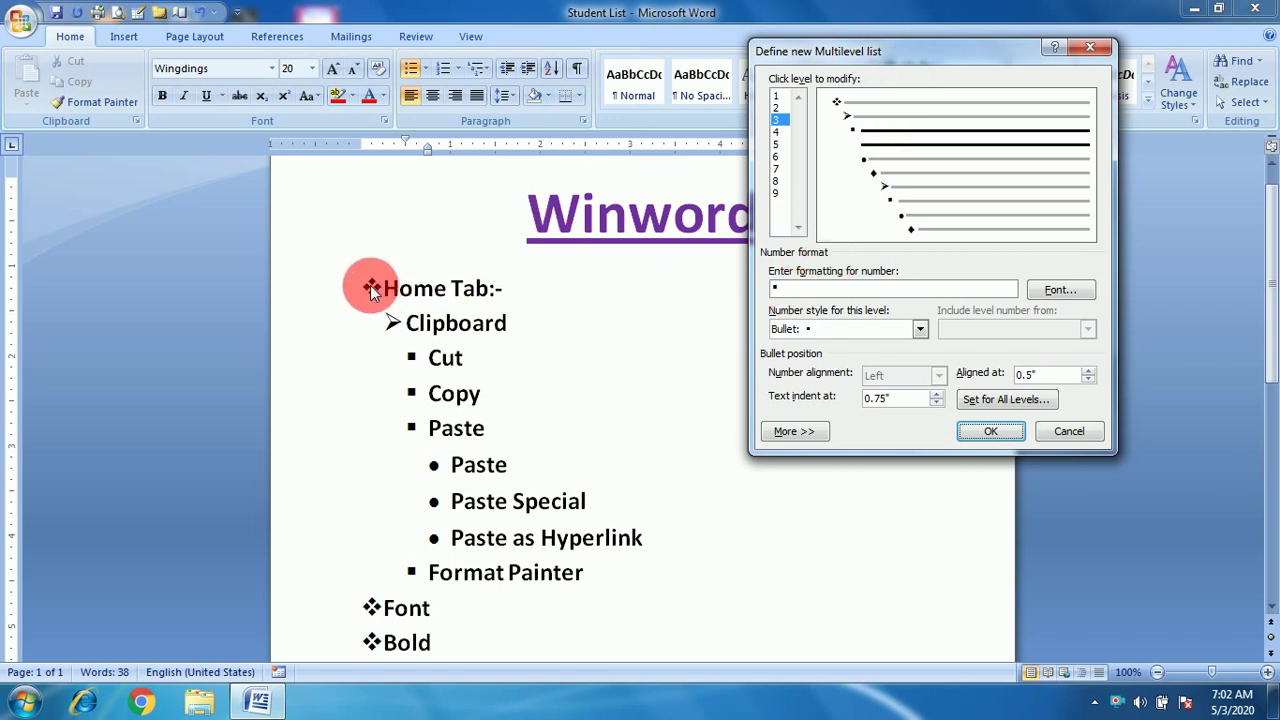
left_click(777, 95)
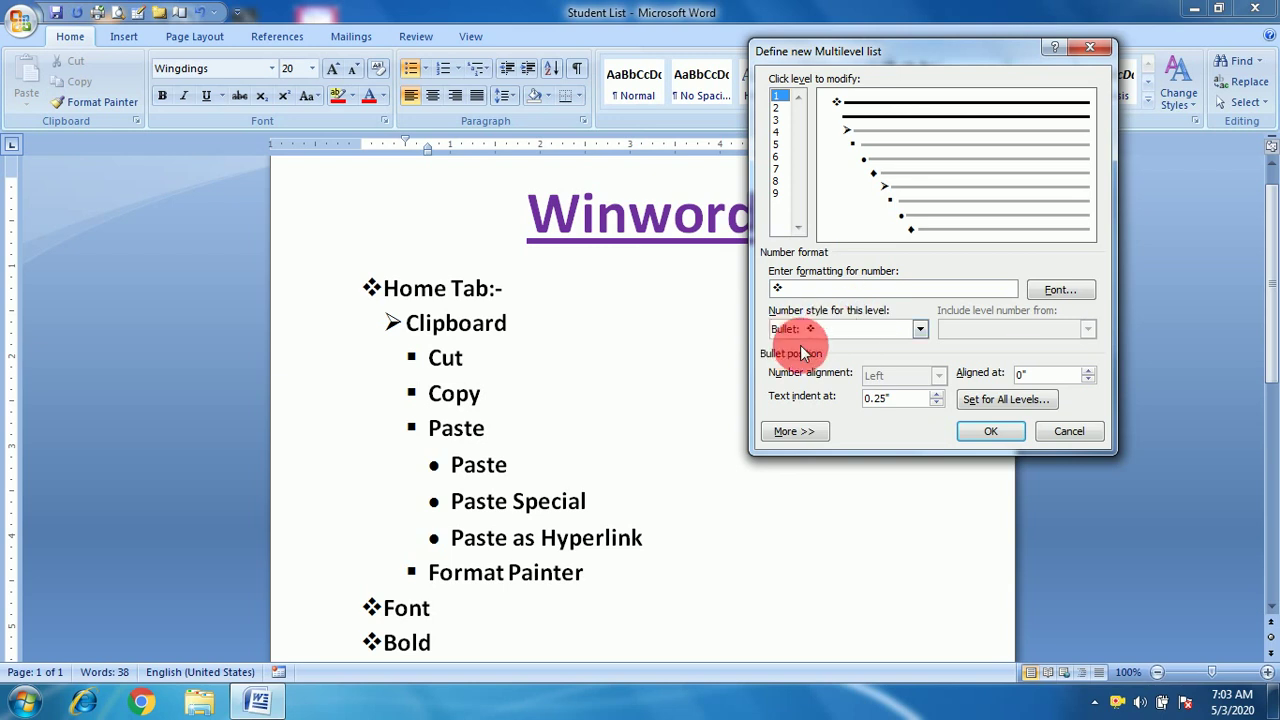
Replace level 1's ❖ bullet with the 1, 2, 3 number style, leaving the font unchanged.
left_click(921, 331)
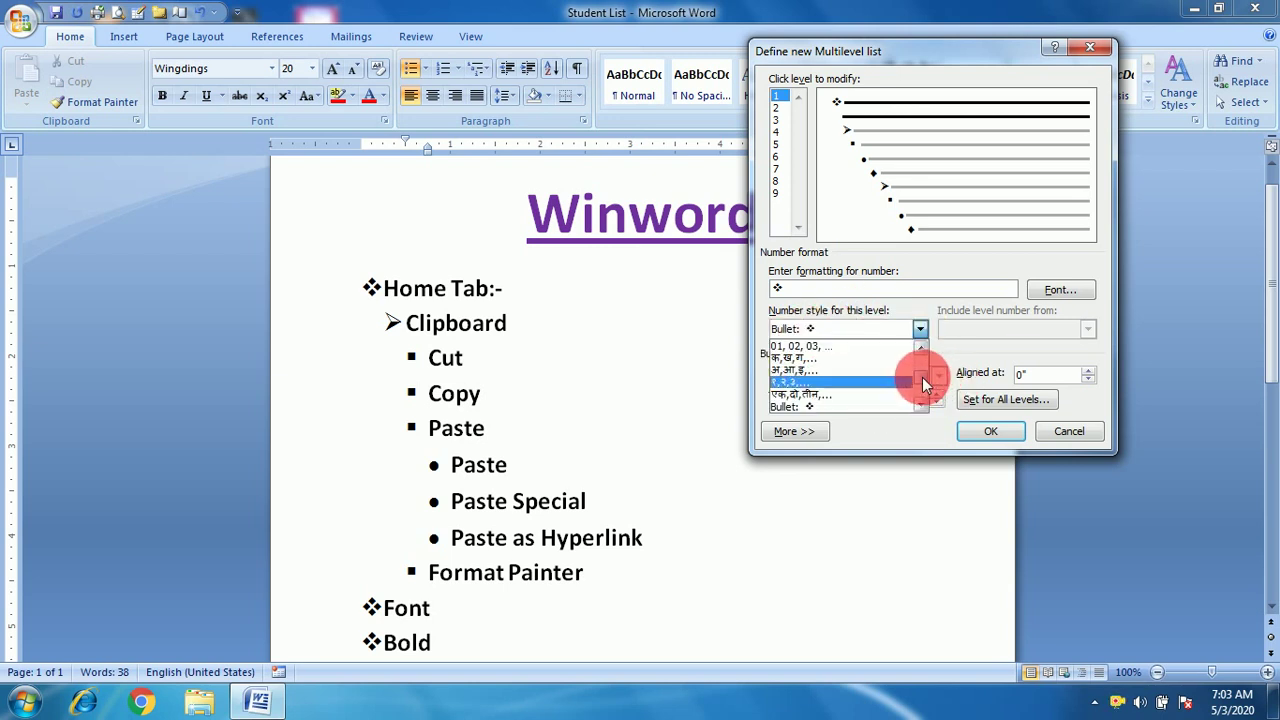
left_click_drag(923, 379, 810, 398)
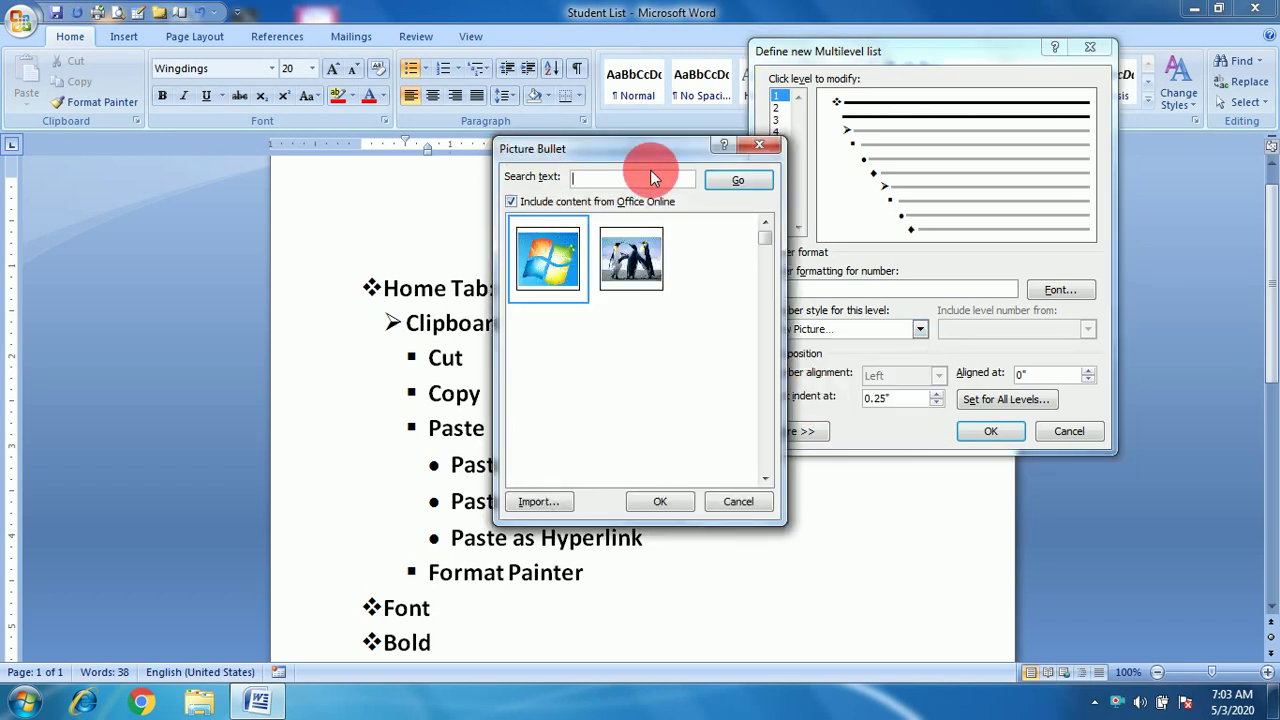
left_click(765, 150)
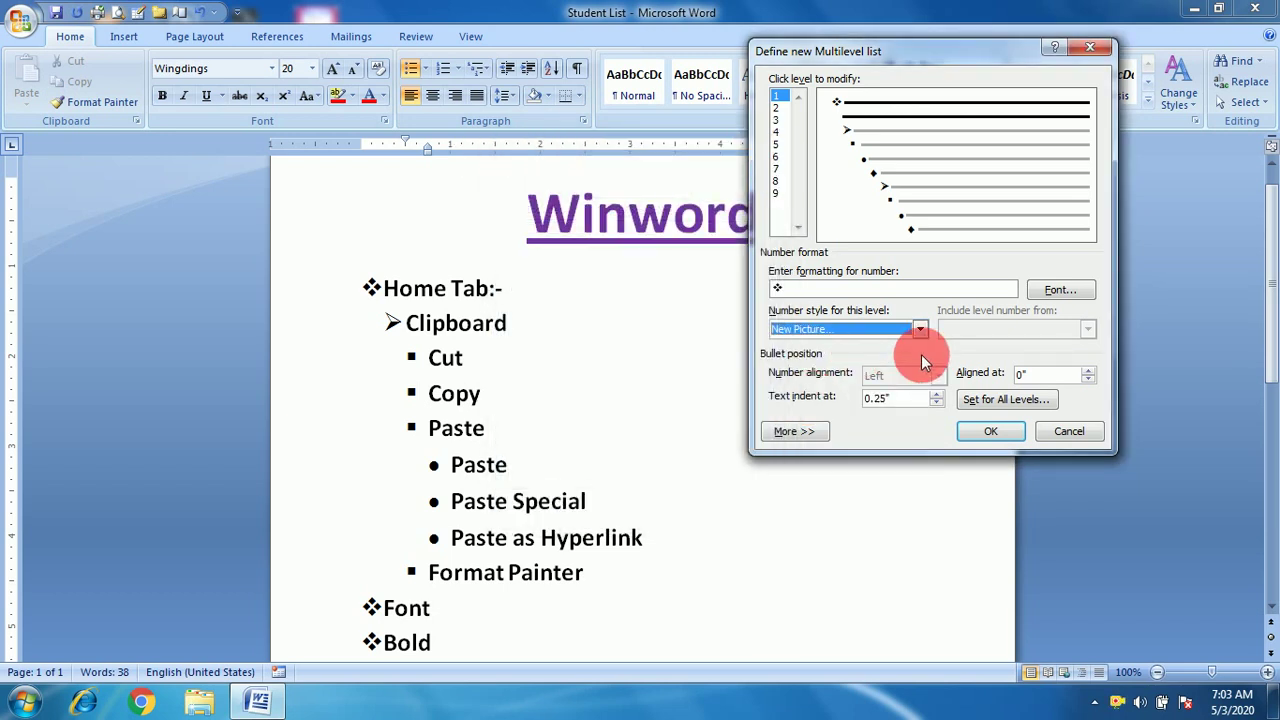
left_click_drag(923, 324, 816, 410)
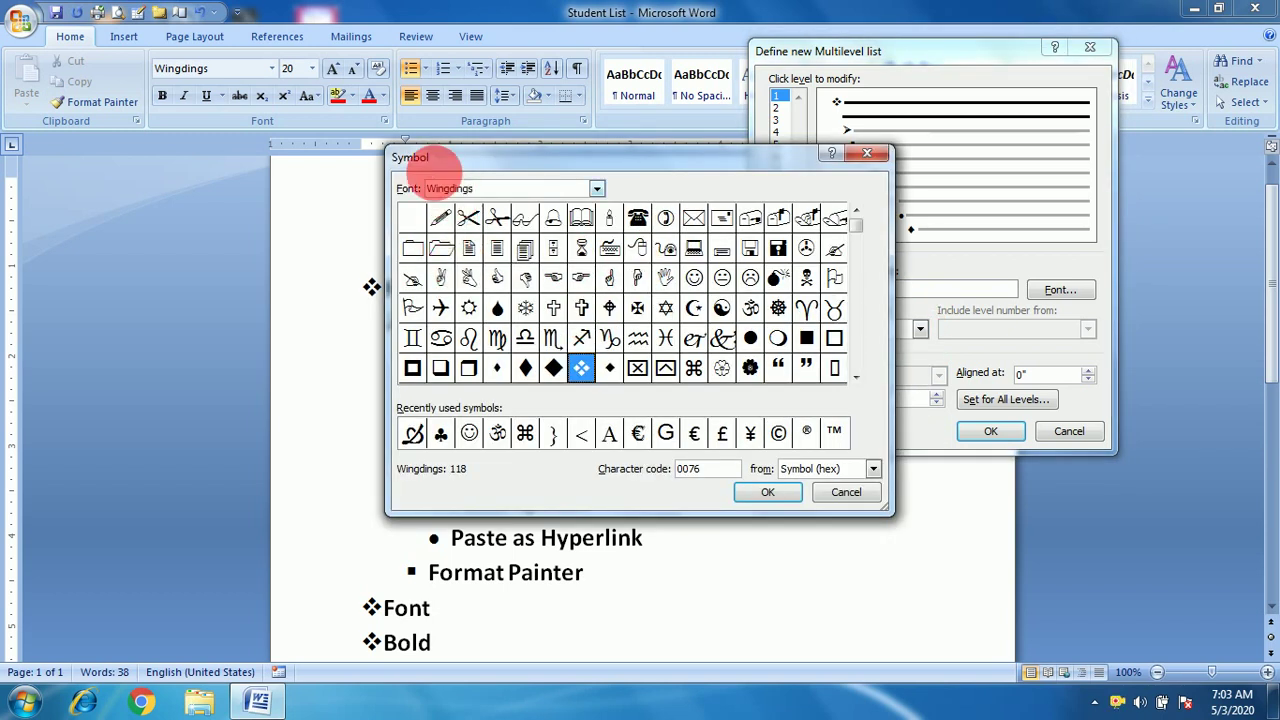
left_click(865, 155)
left_click(921, 330)
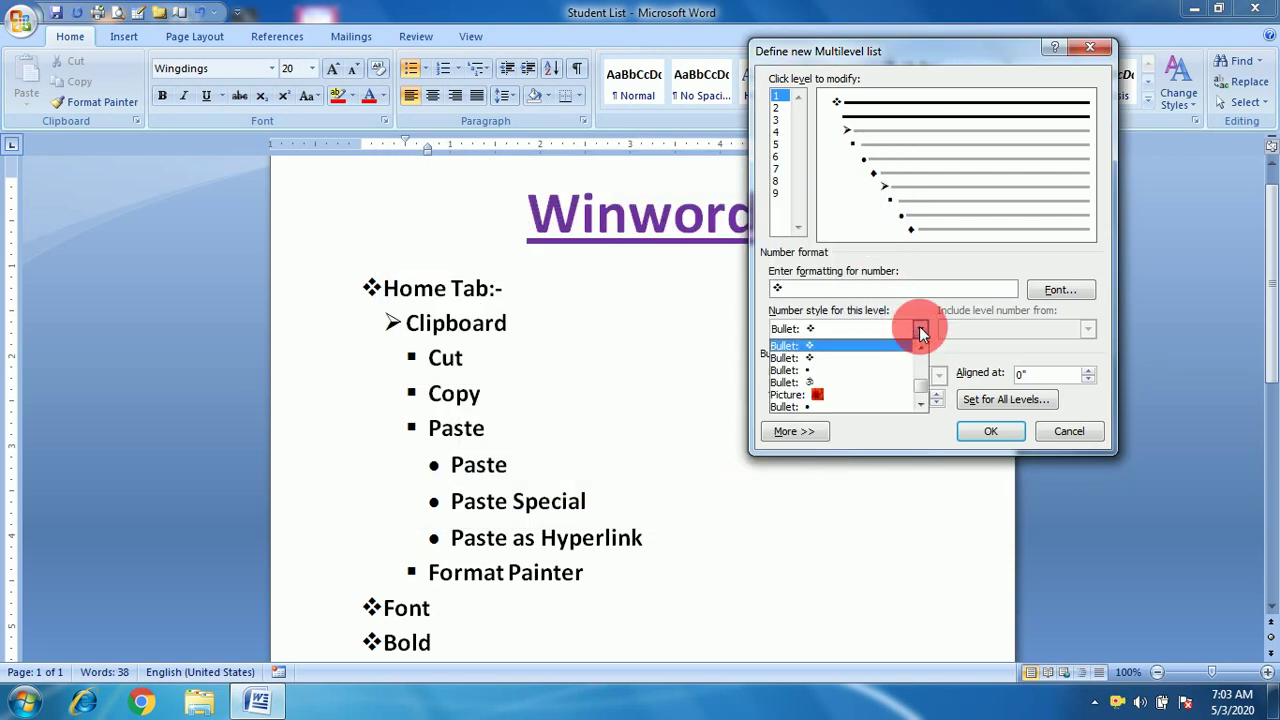
scroll(921, 381, "up", 2)
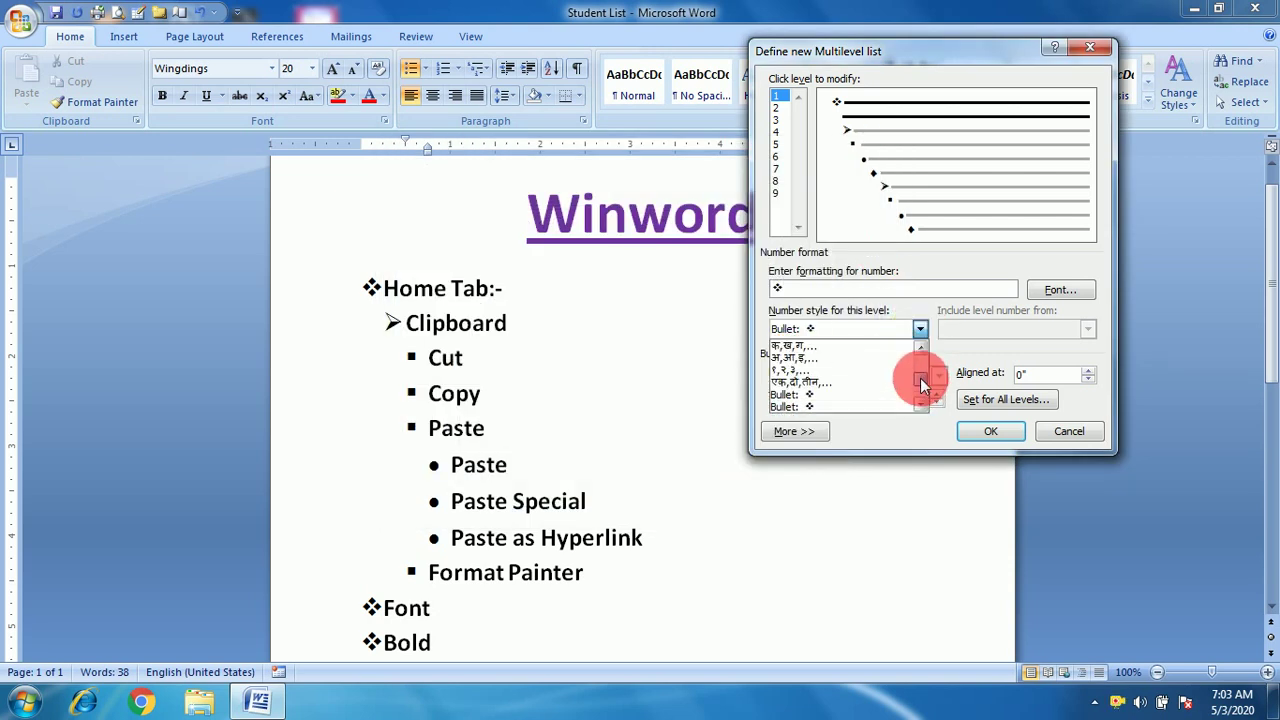
left_click_drag(923, 383, 923, 370)
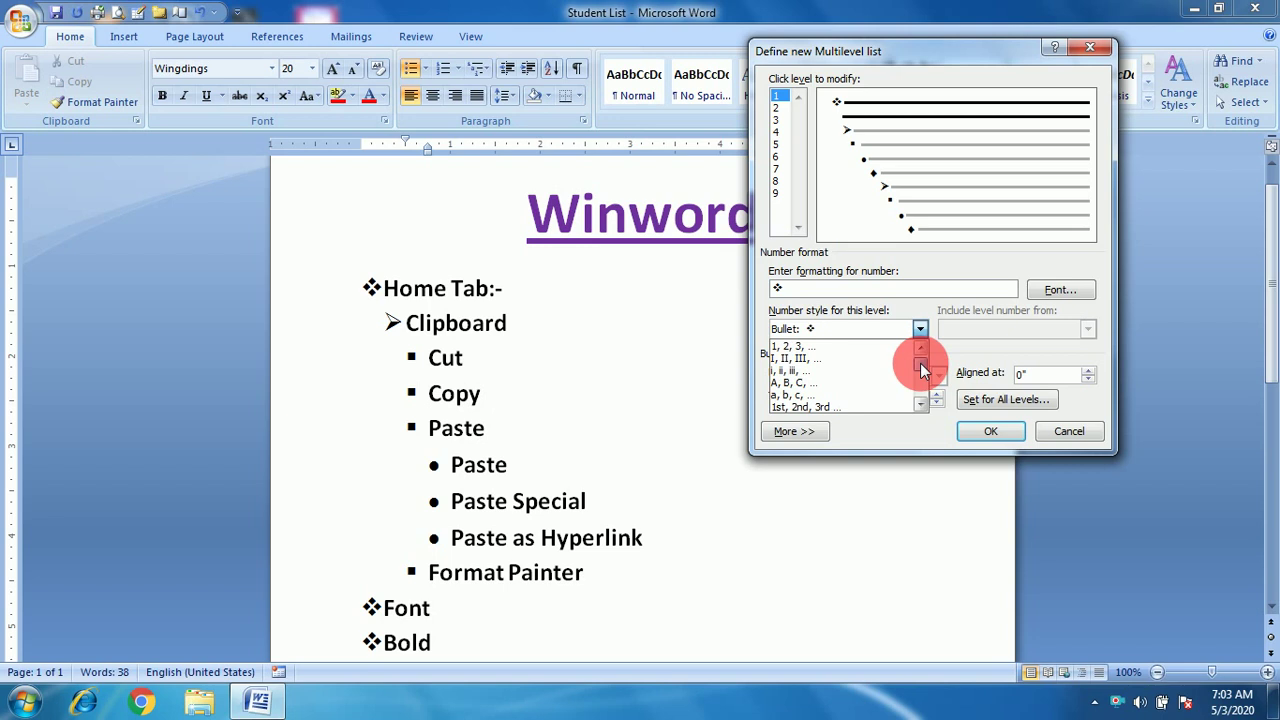
left_click(772, 348)
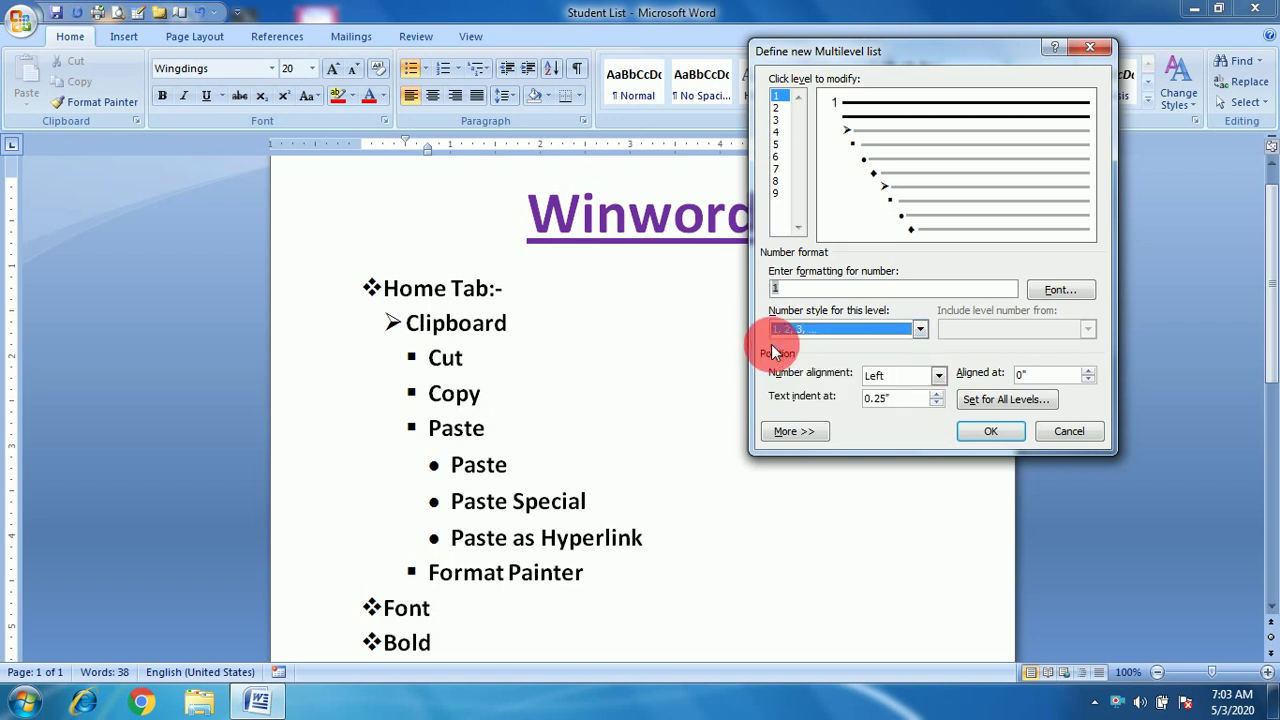
left_click(1065, 292)
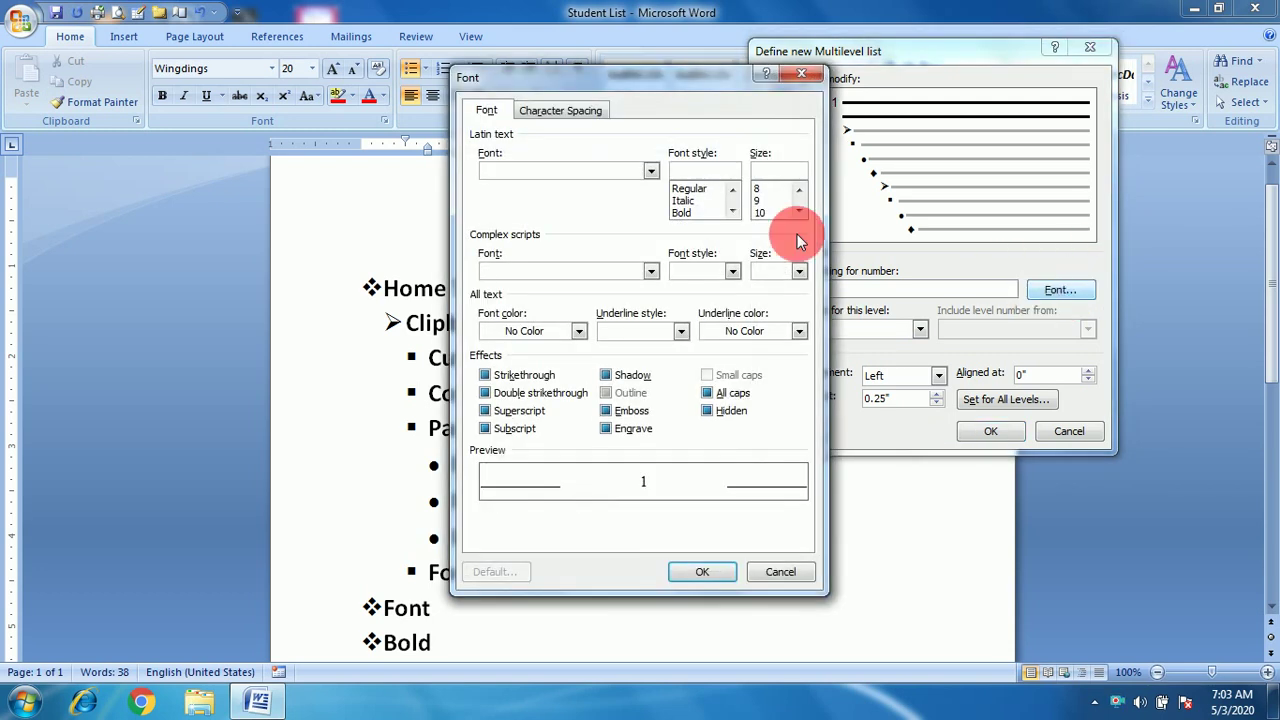
left_click(806, 76)
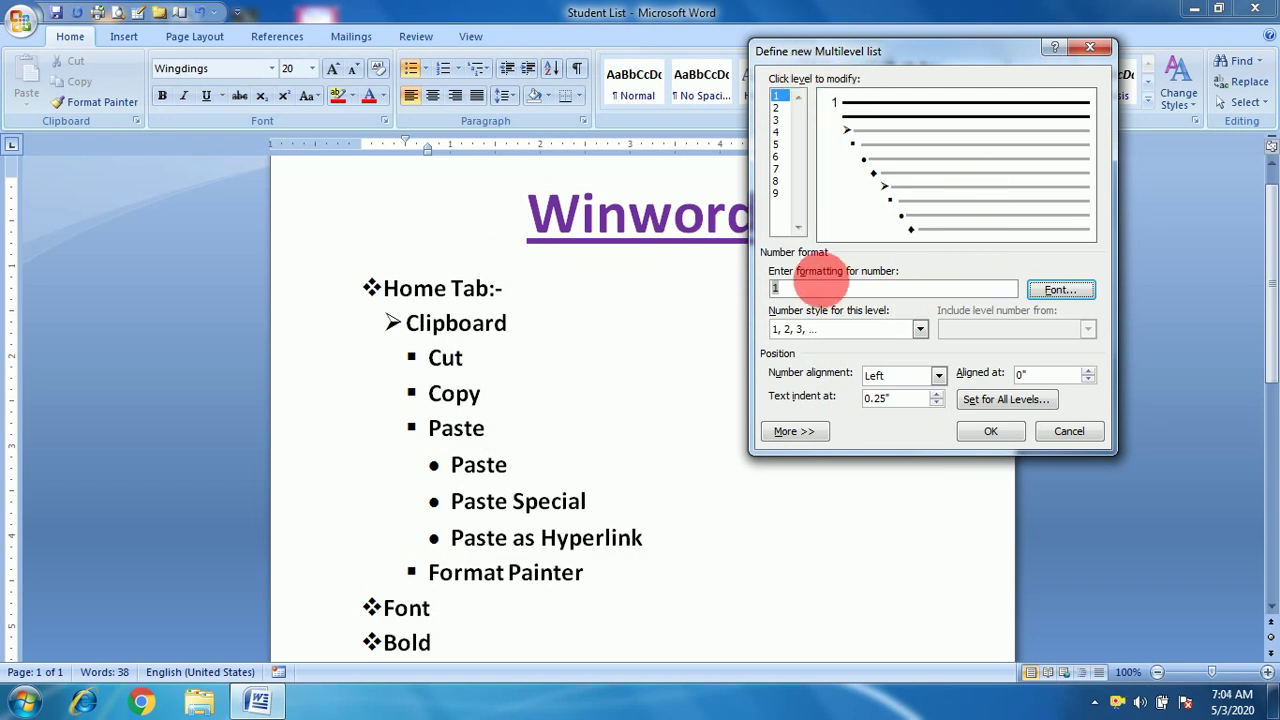
Keep level 1's number alignment Left and raise its Aligned at position to 0.65".
left_click(795, 289)
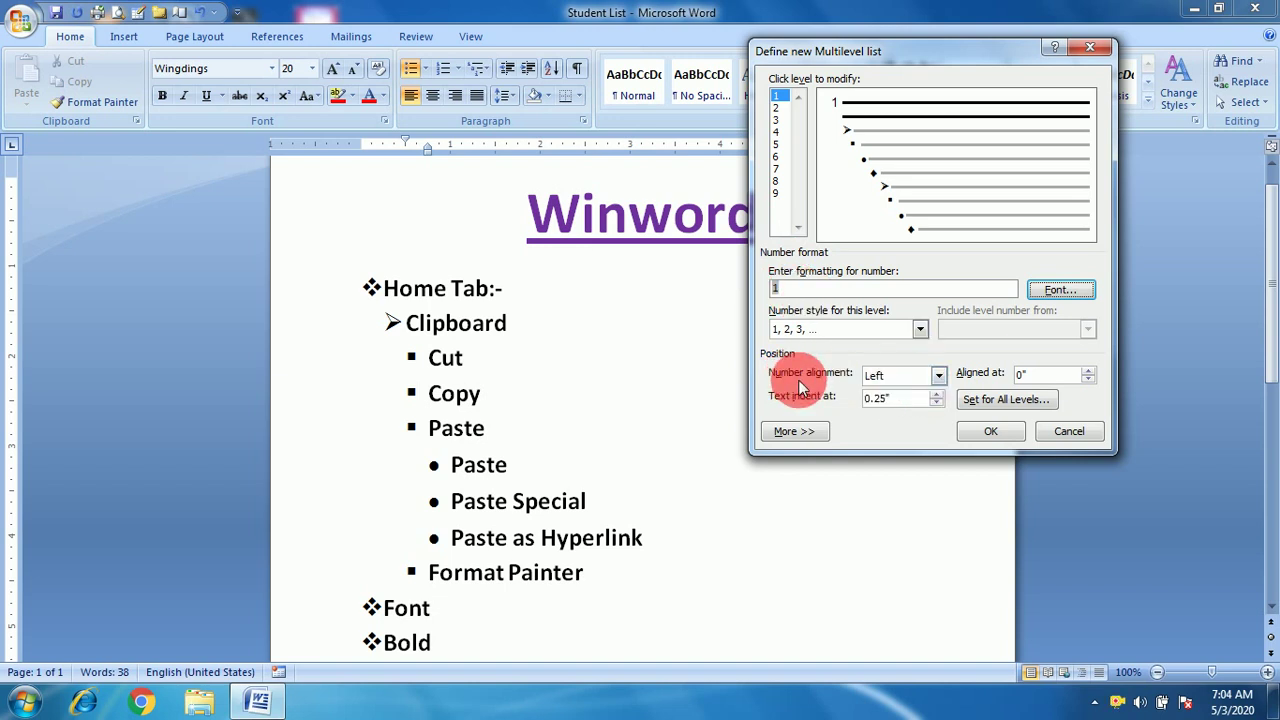
left_click(940, 375)
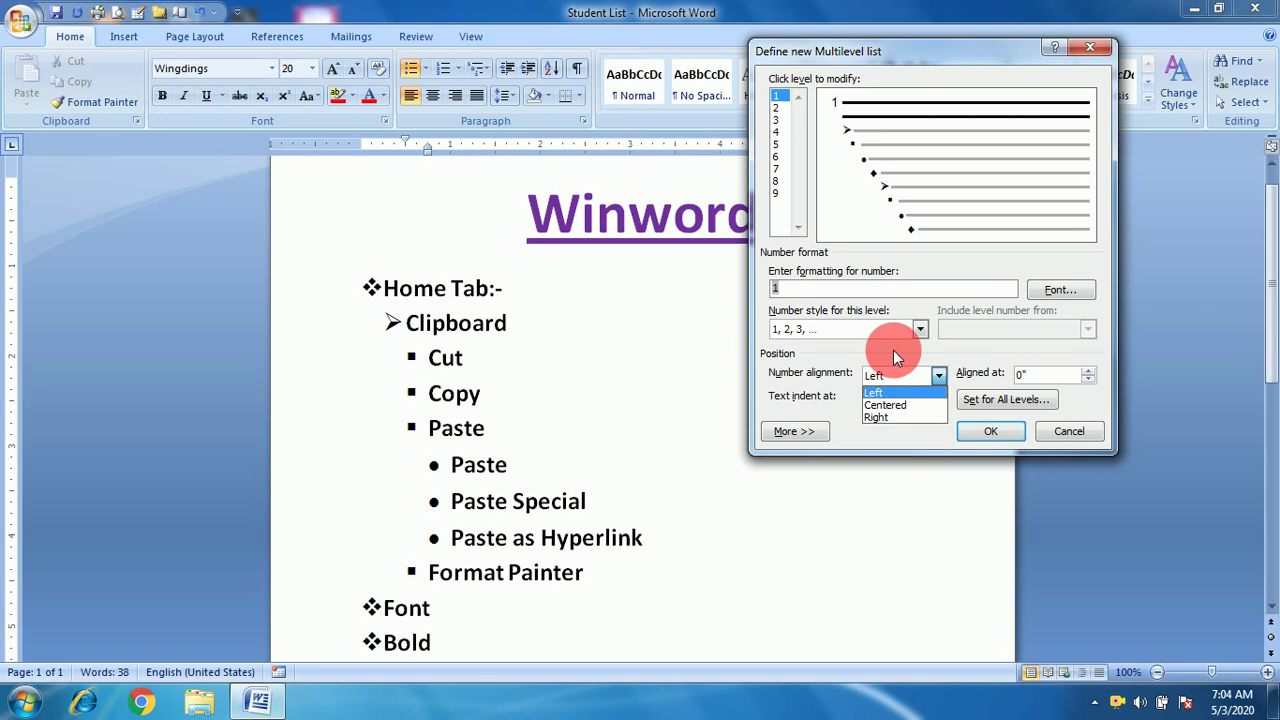
left_click(893, 350)
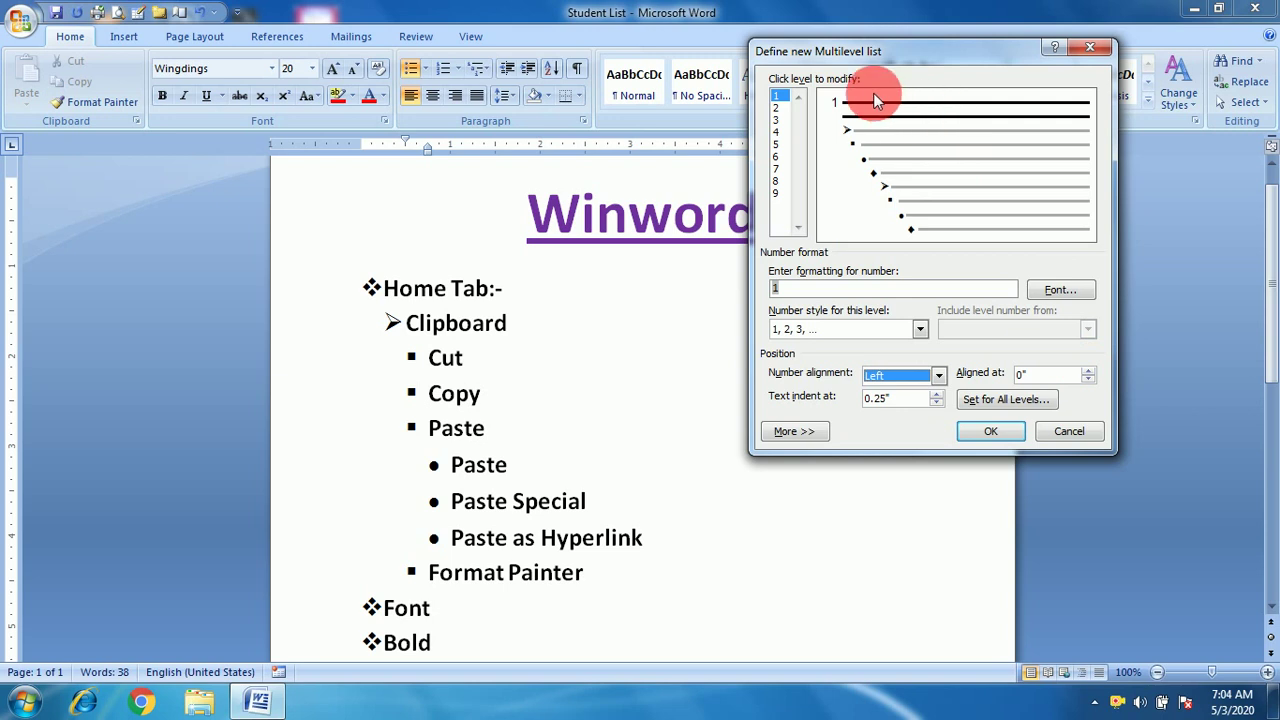
left_click(1088, 370)
left_click(1088, 370)
left_click(1088, 370)
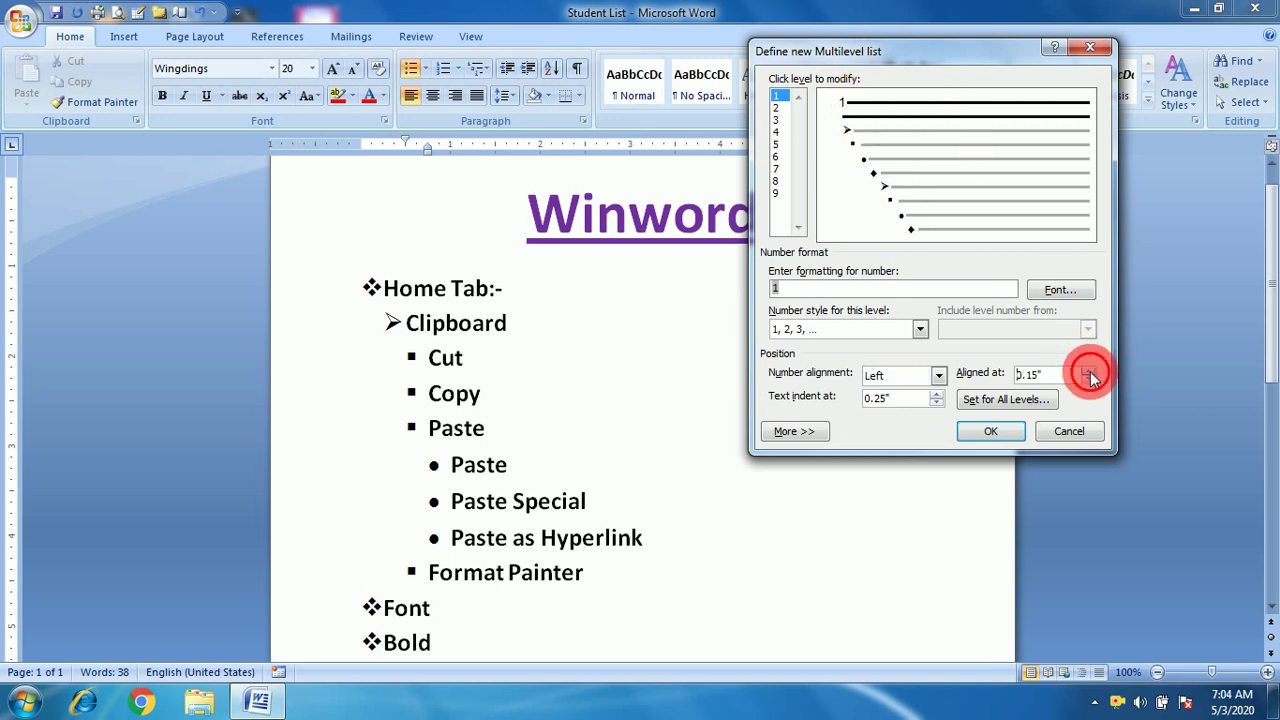
left_click(1088, 370)
left_click(1088, 370)
left_click(1088, 370)
left_click(1088, 370)
left_click(1088, 370)
left_click(1088, 370)
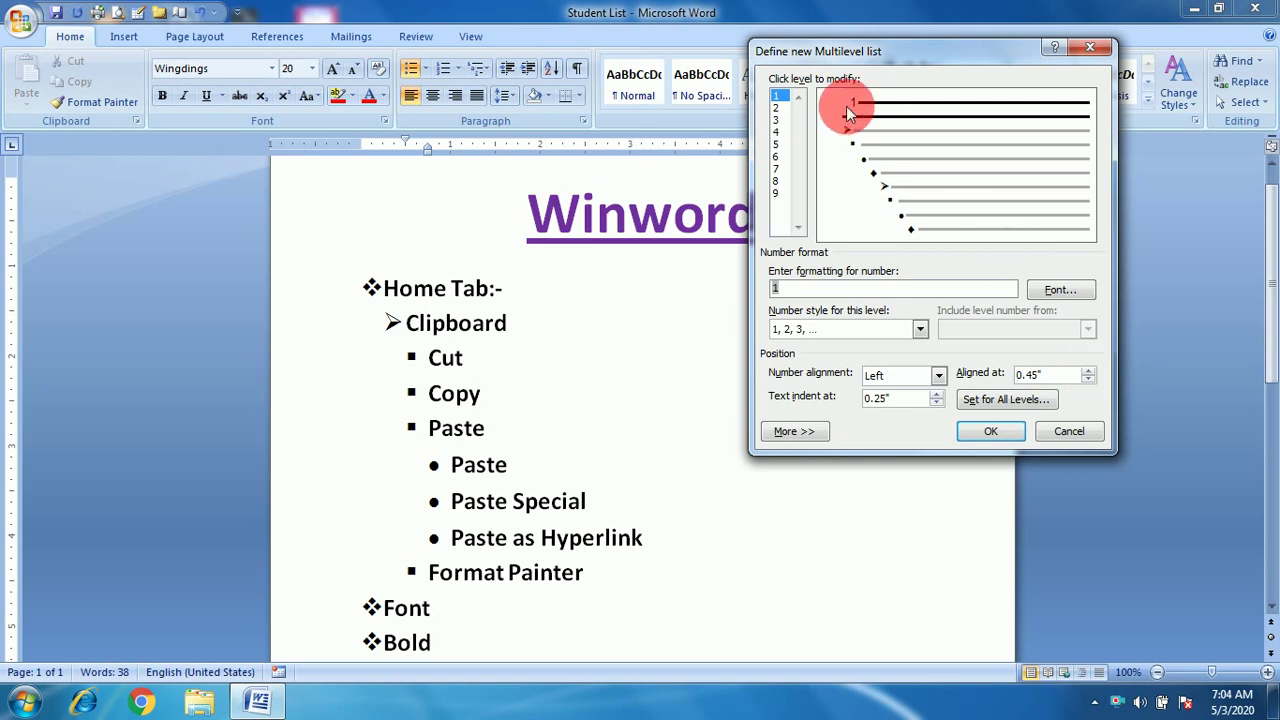
left_click(1089, 372)
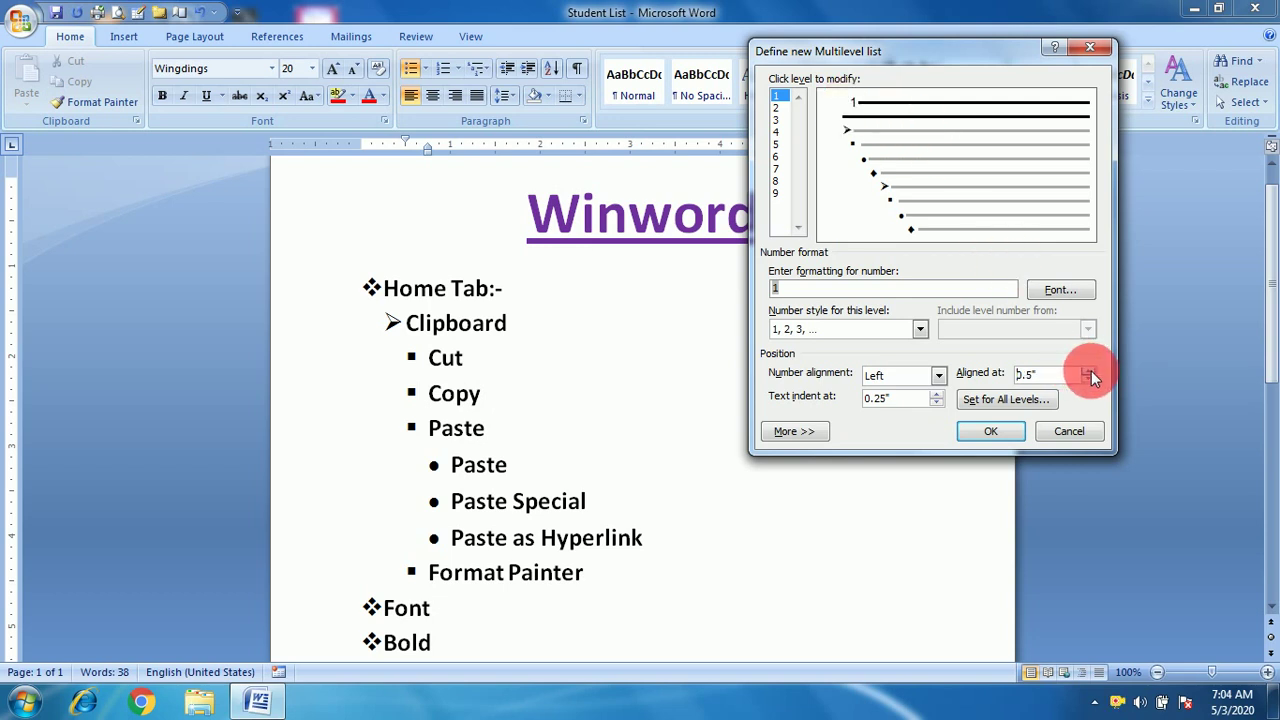
left_click(1089, 372)
left_click(1089, 372)
left_click(1089, 372)
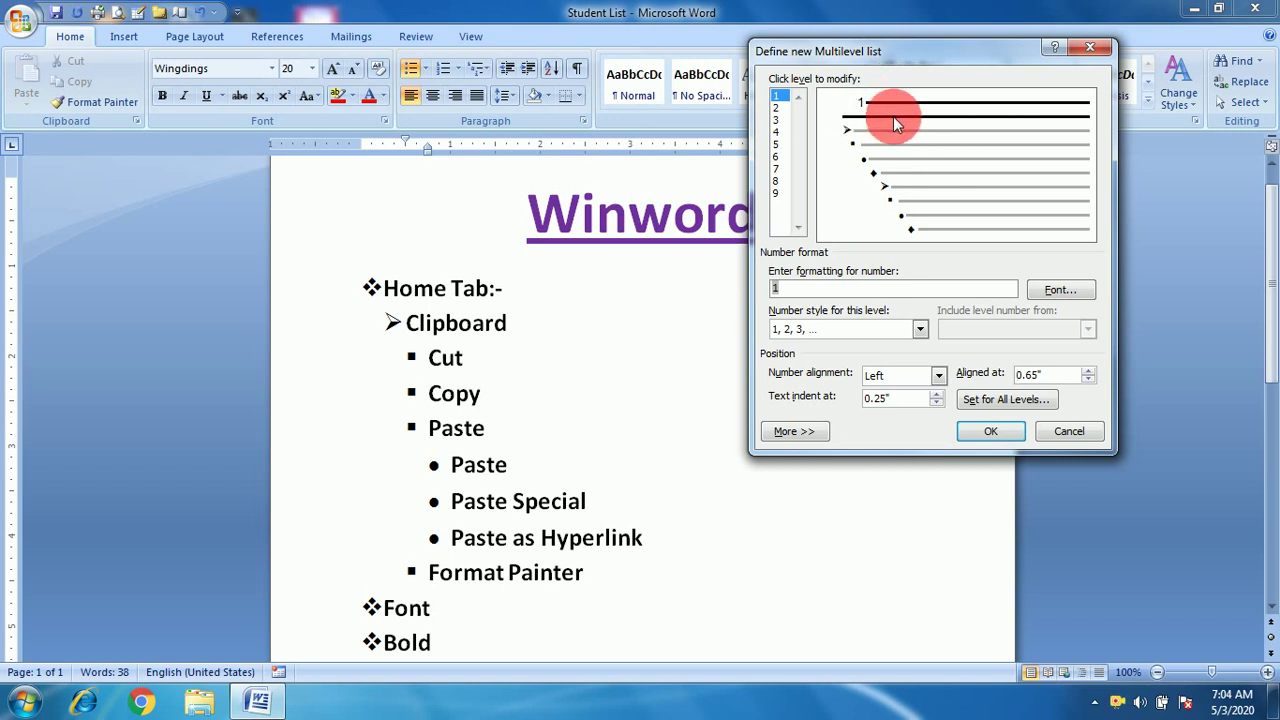
Raise level 1's text indent to 1.05".
left_click(936, 393)
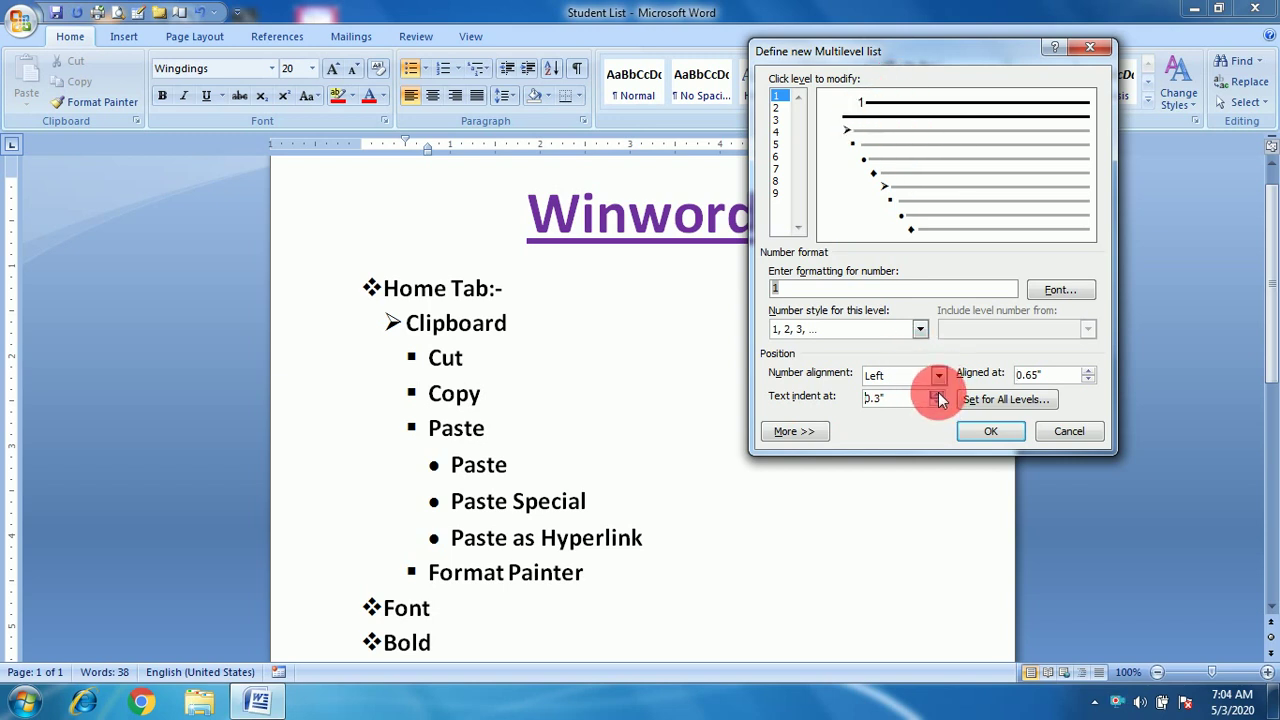
left_click(936, 393)
left_click(936, 393)
left_click(936, 393)
left_click(936, 393)
left_click(936, 394)
left_click(936, 394)
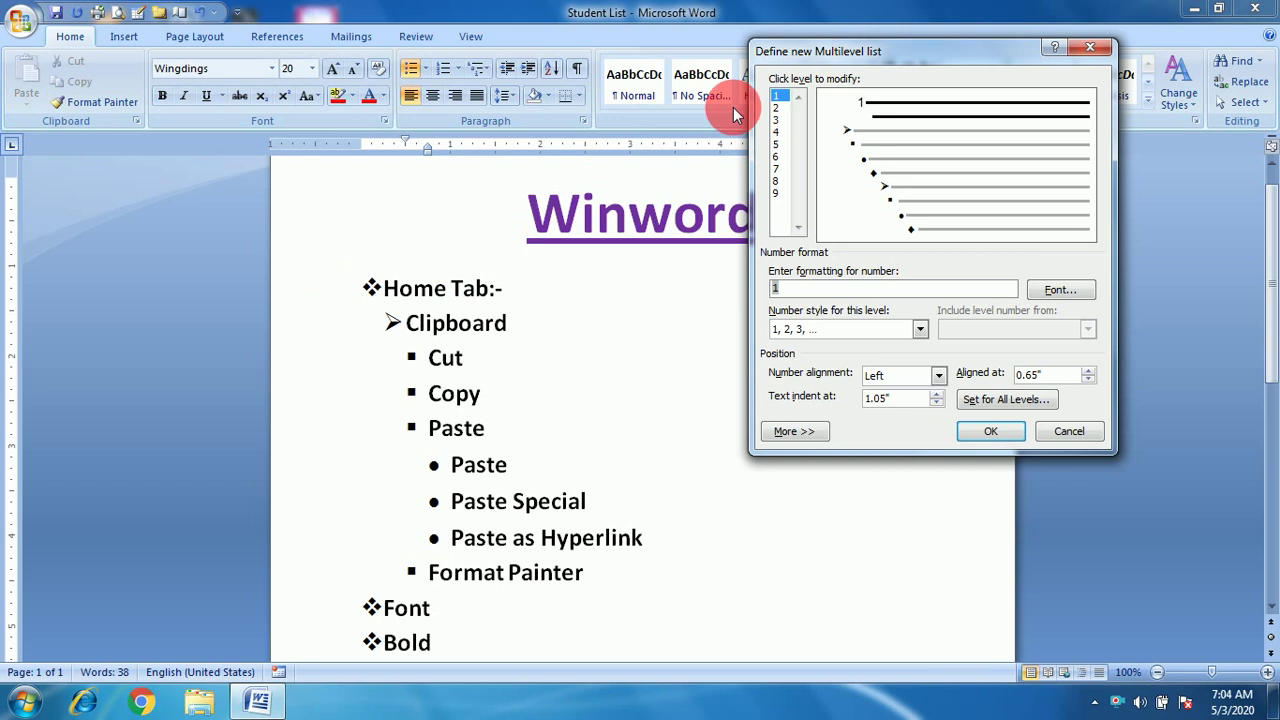
On level 2, clear the number format and include the level 1 number.
left_click(777, 108)
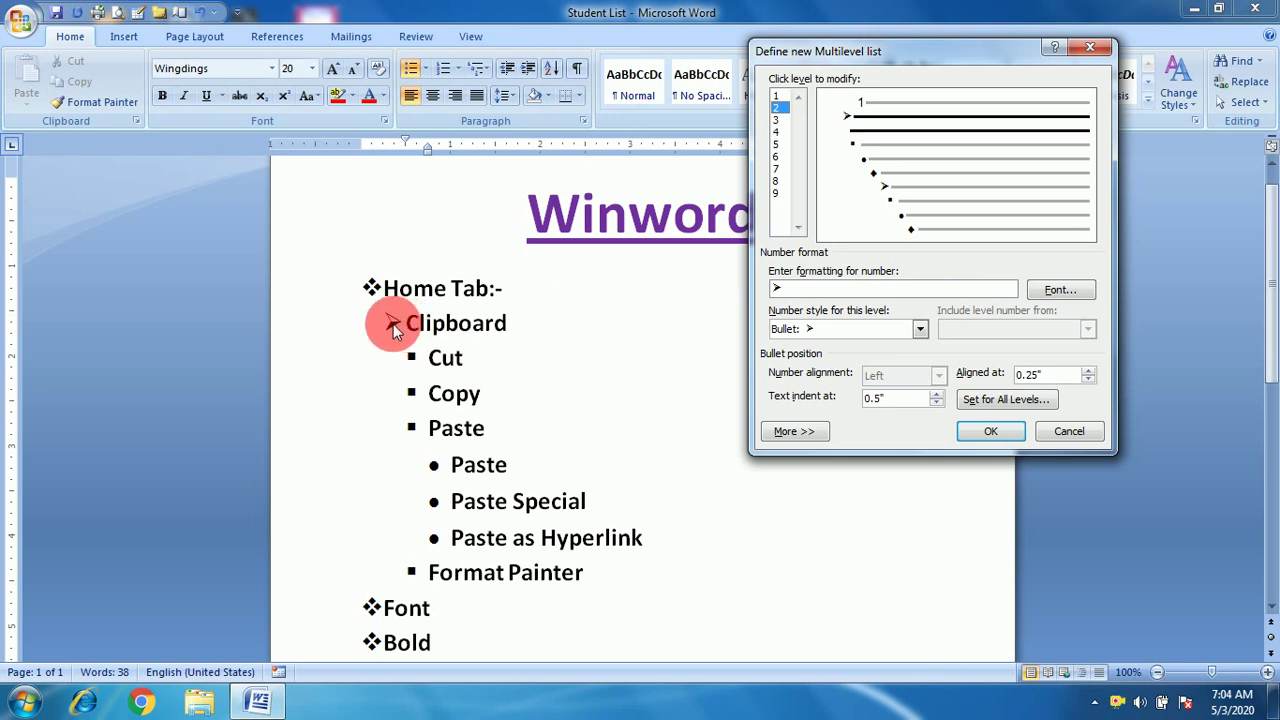
left_click(920, 329)
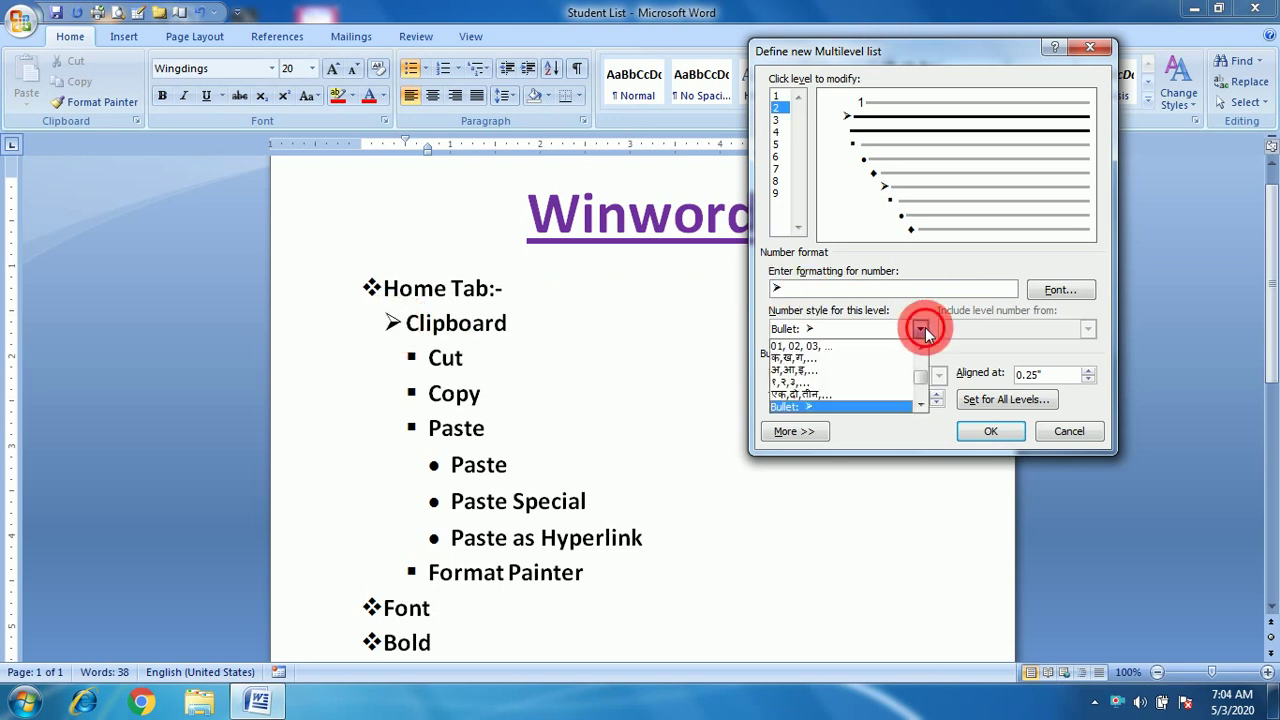
left_click(789, 356)
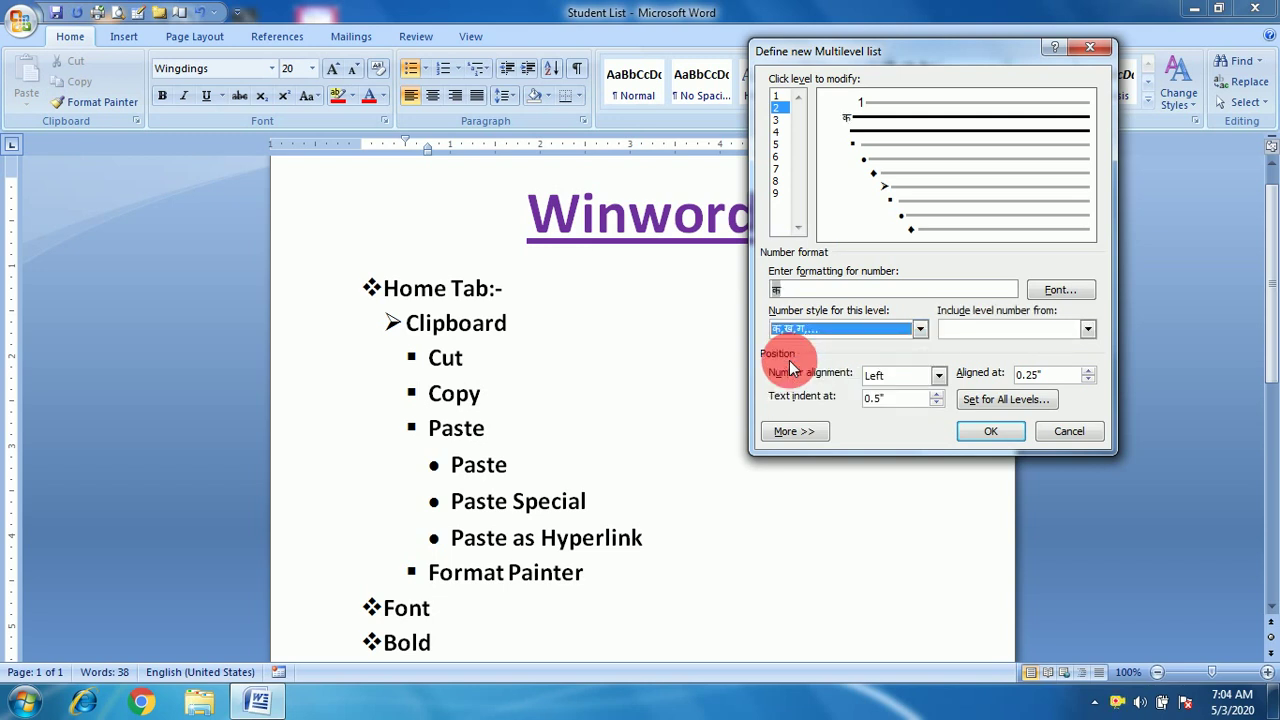
left_click(920, 330)
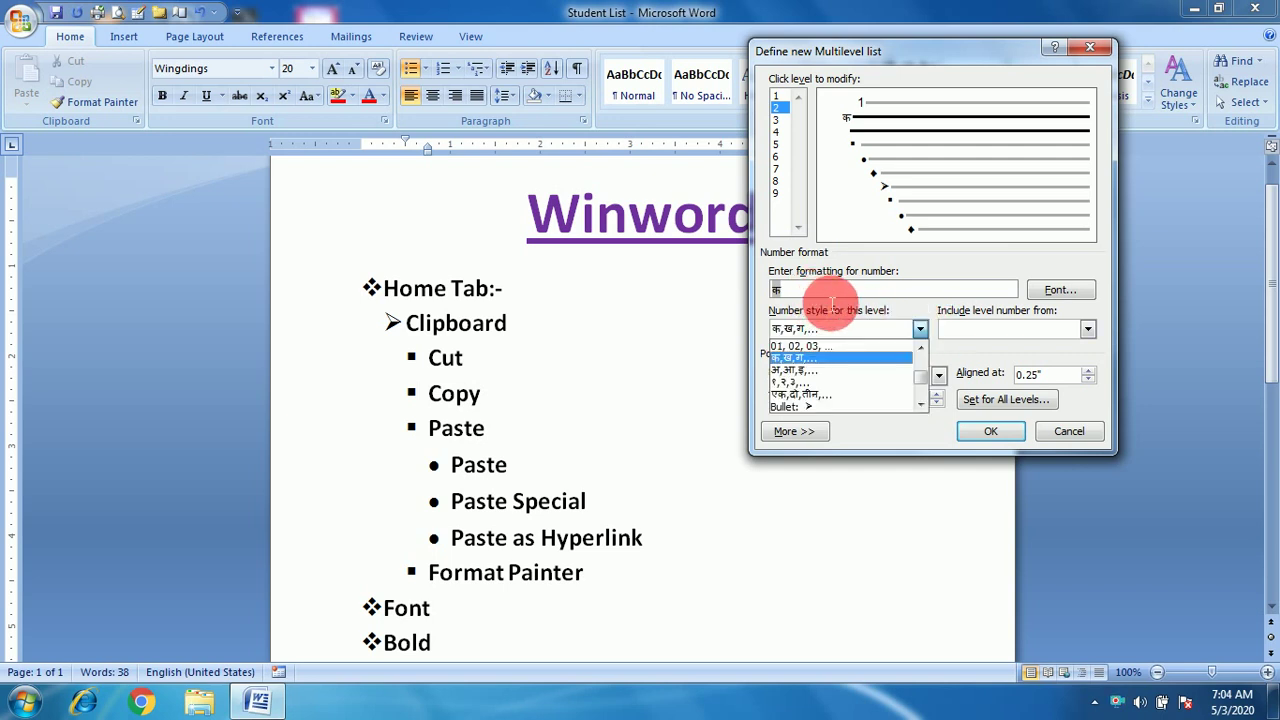
left_click(815, 296)
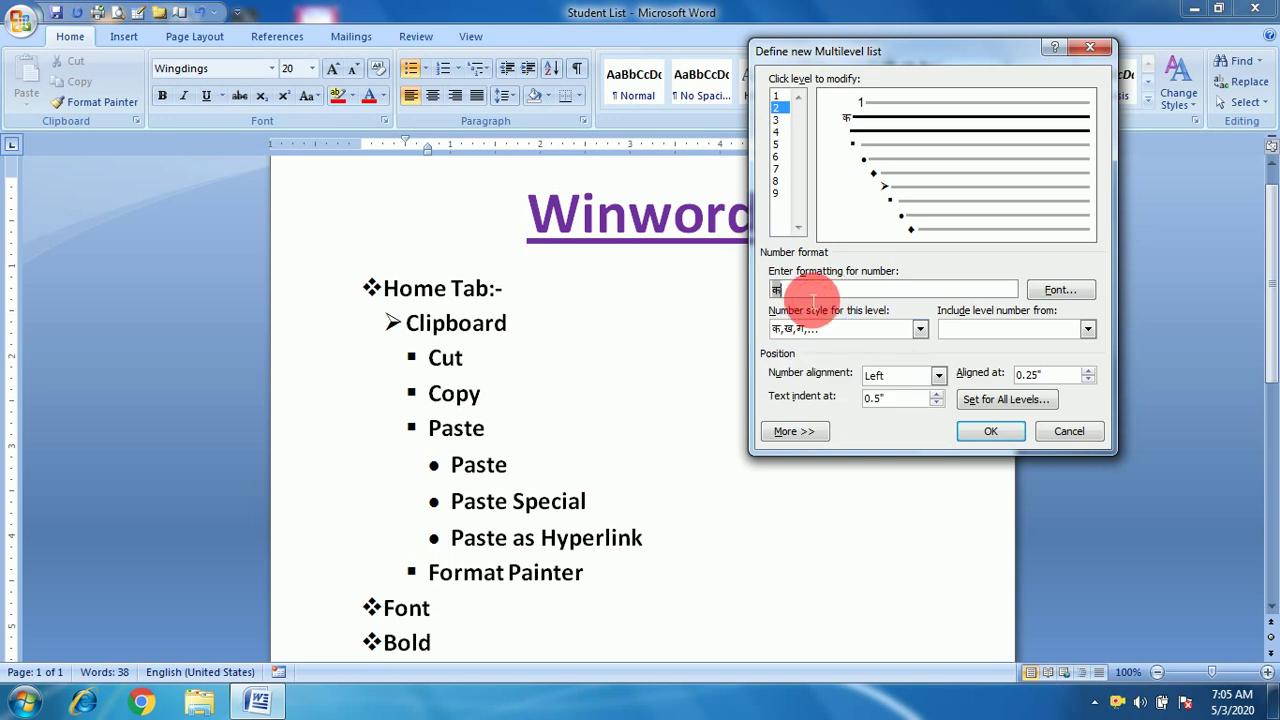
key("BackSpace")
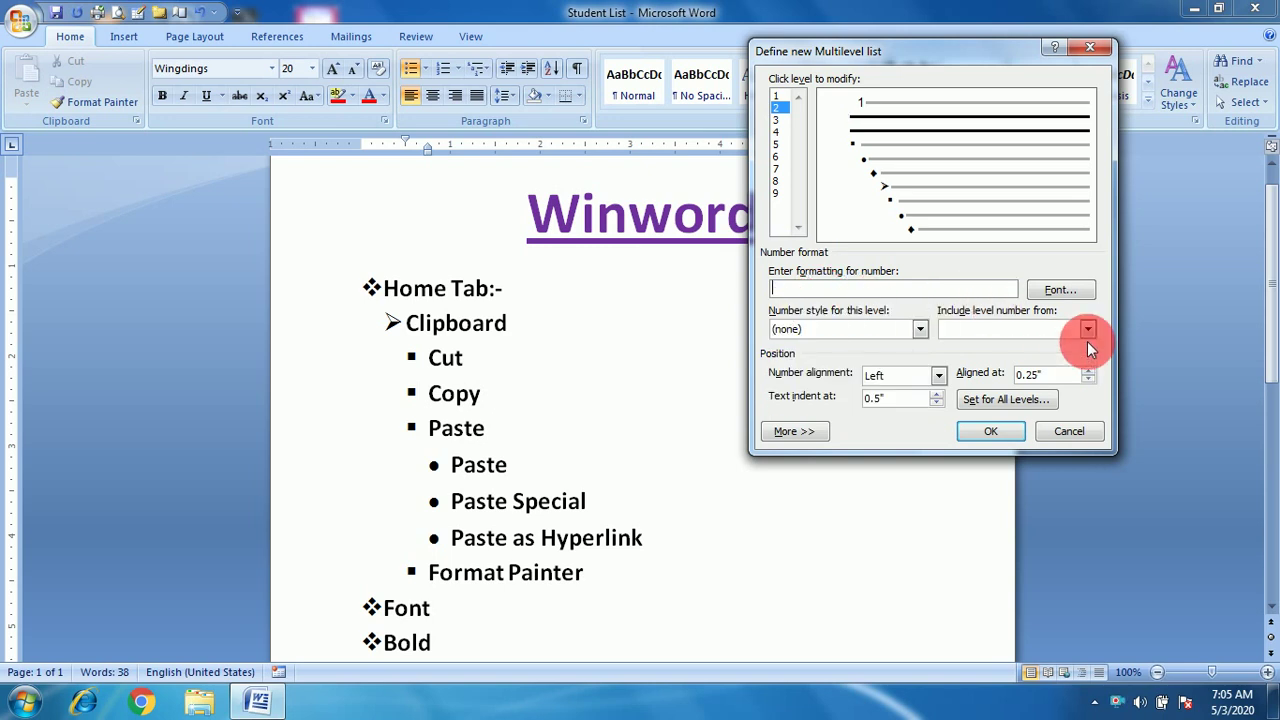
left_click(1087, 332)
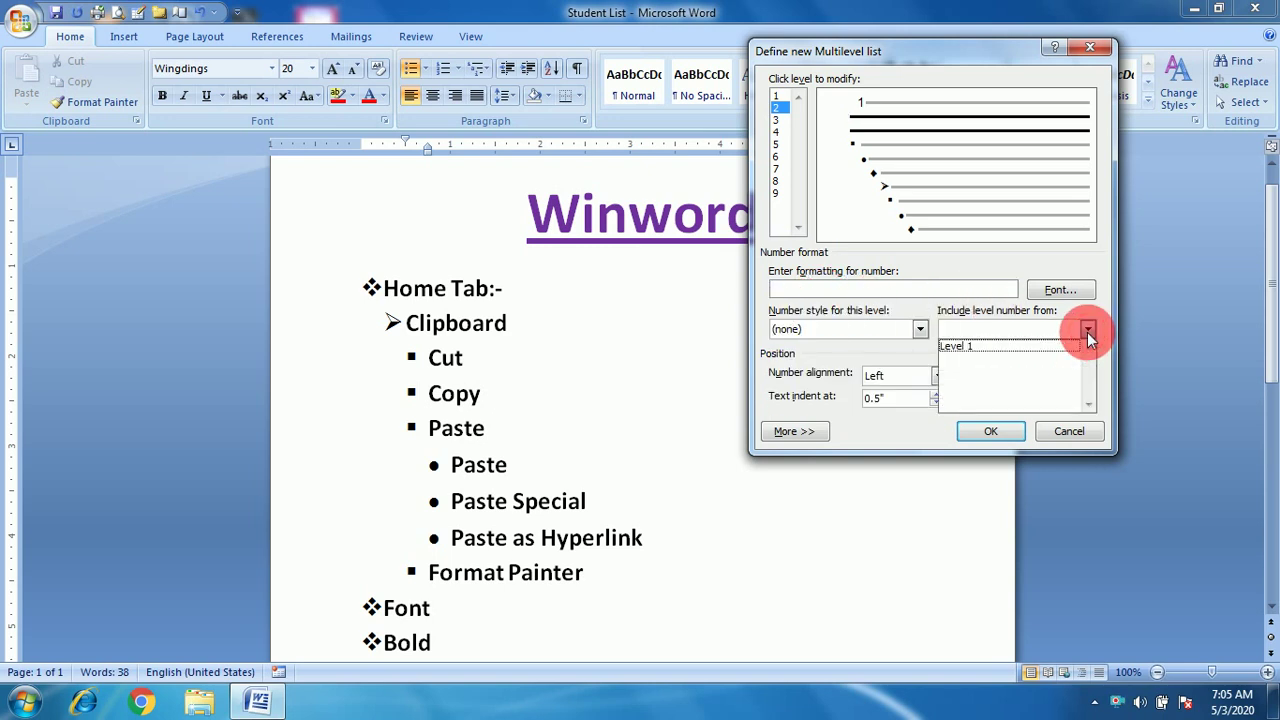
left_click(1010, 345)
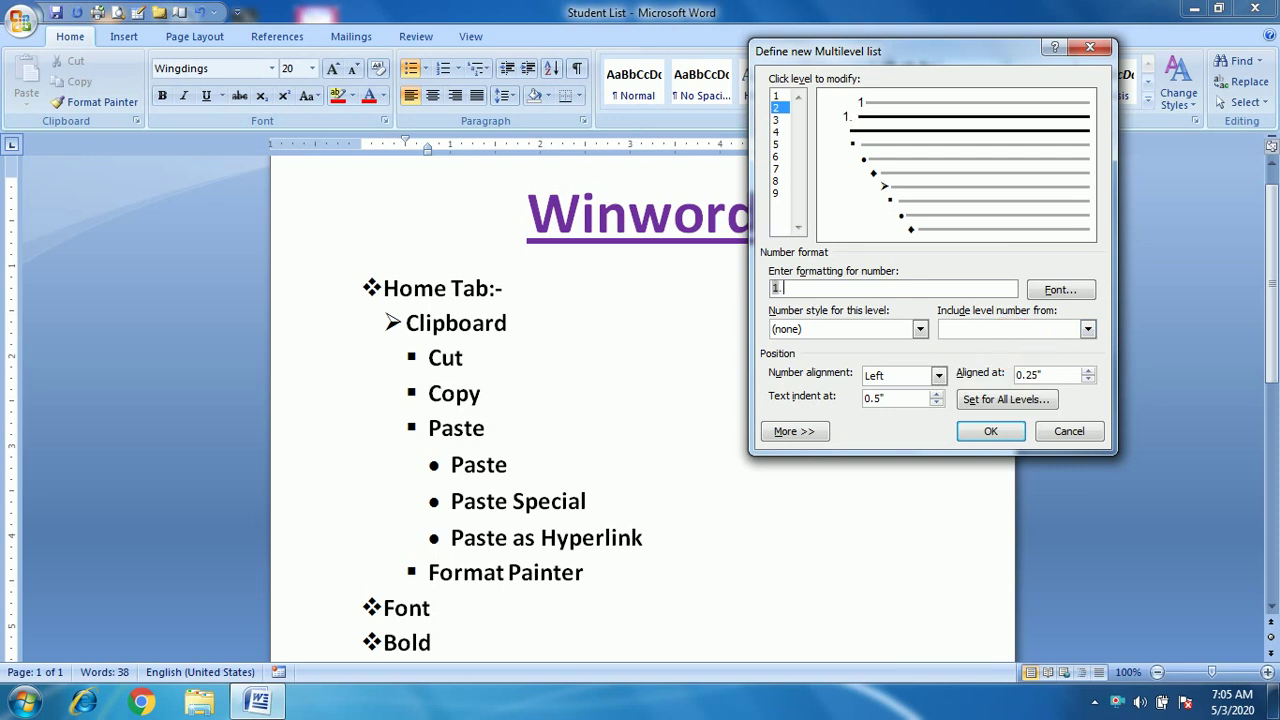
Set level 2's number style to Roman numerals I, II, III, giving 1.I.
left_click(858, 277)
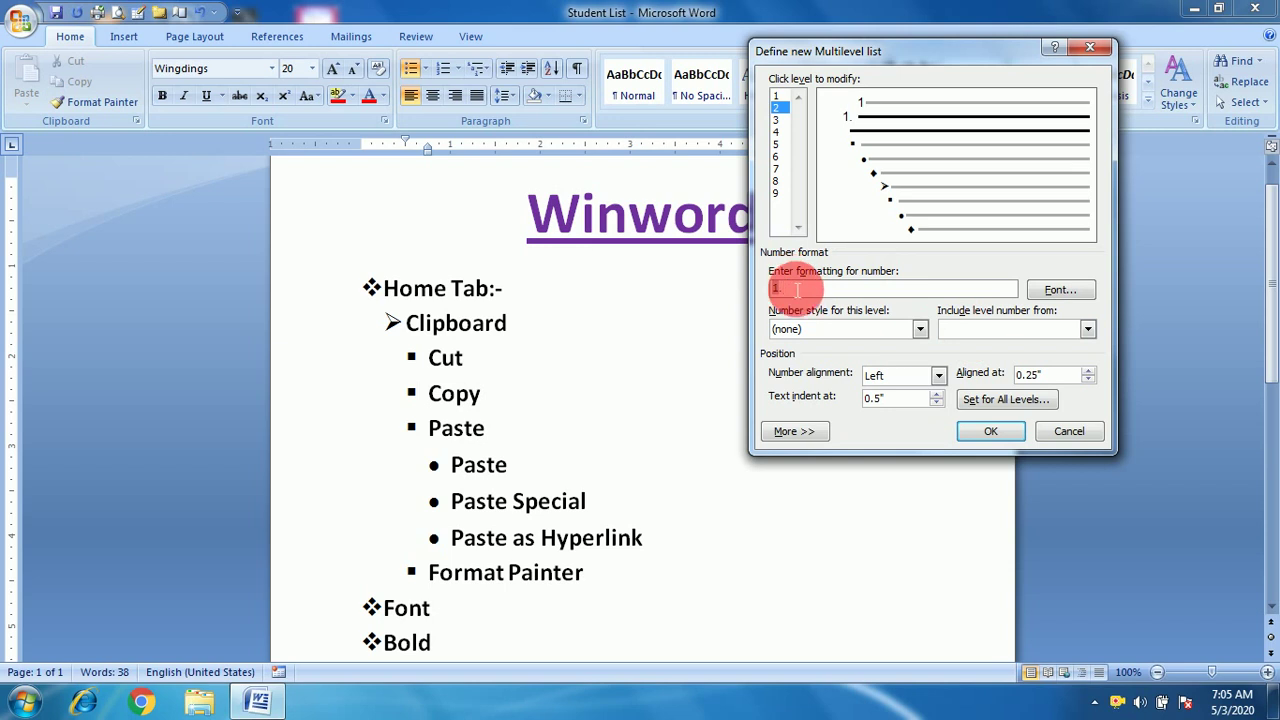
left_click(920, 329)
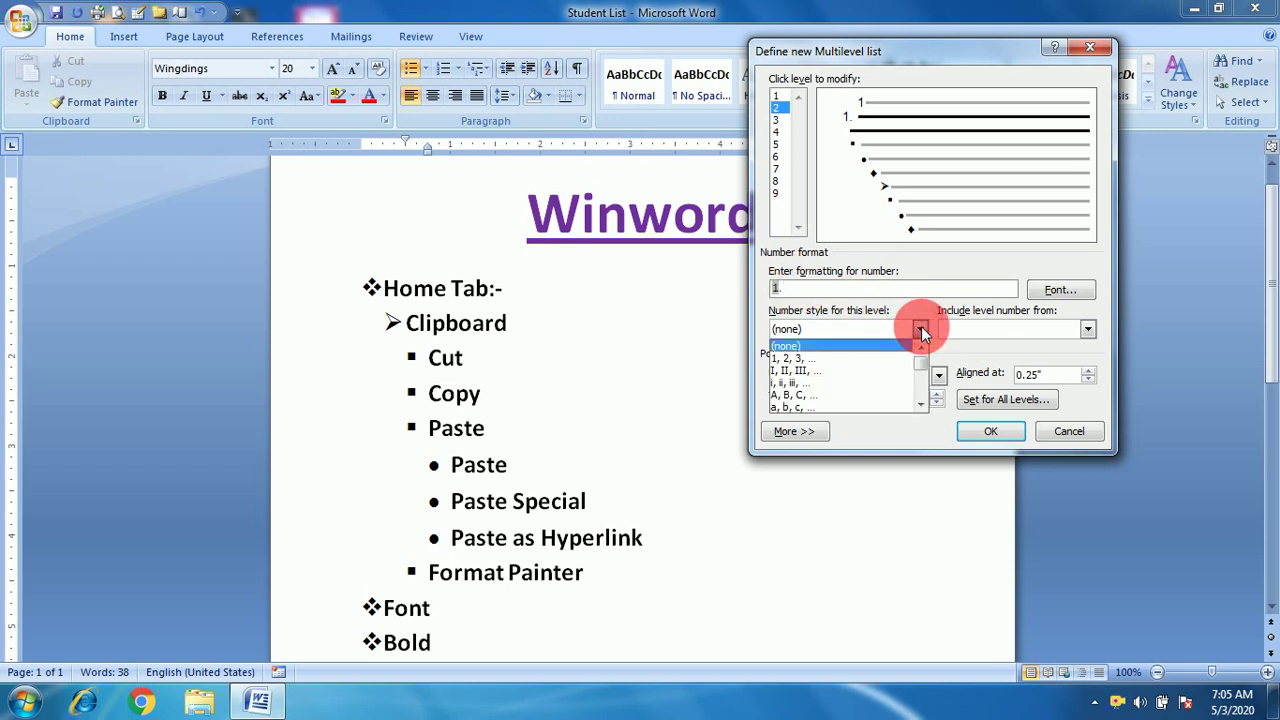
left_click(805, 371)
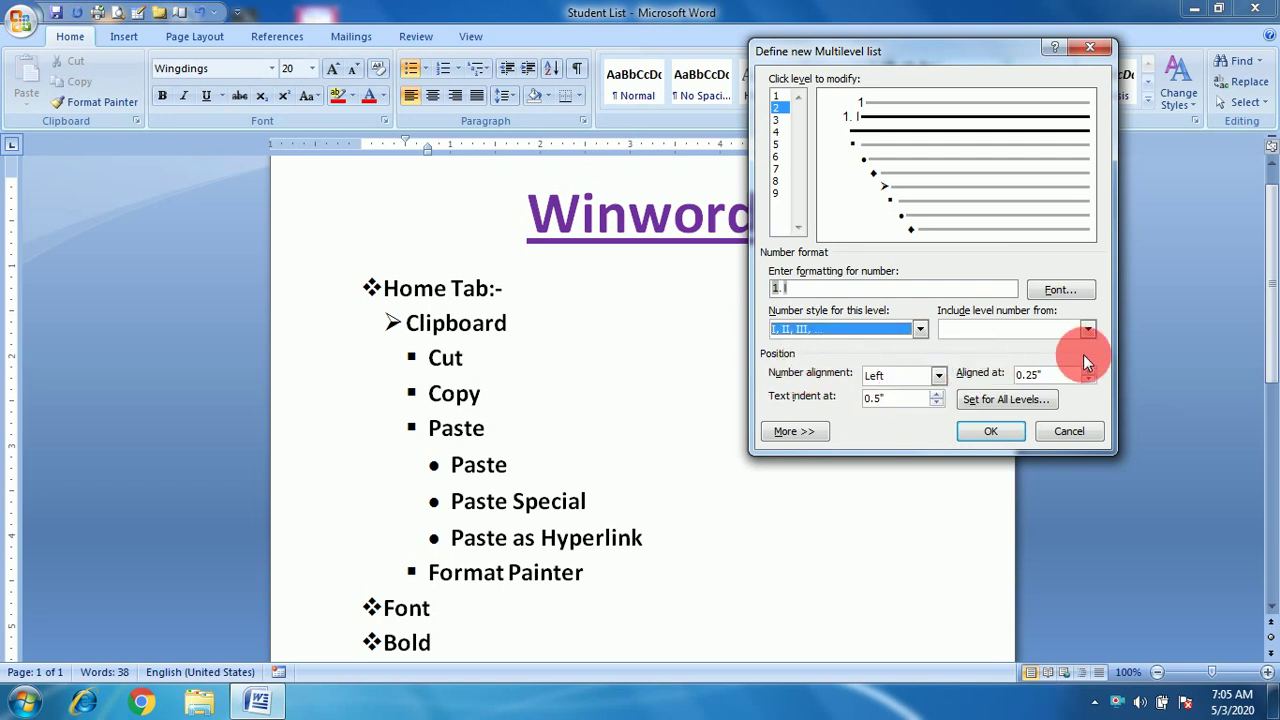
left_click(775, 96)
left_click(776, 120)
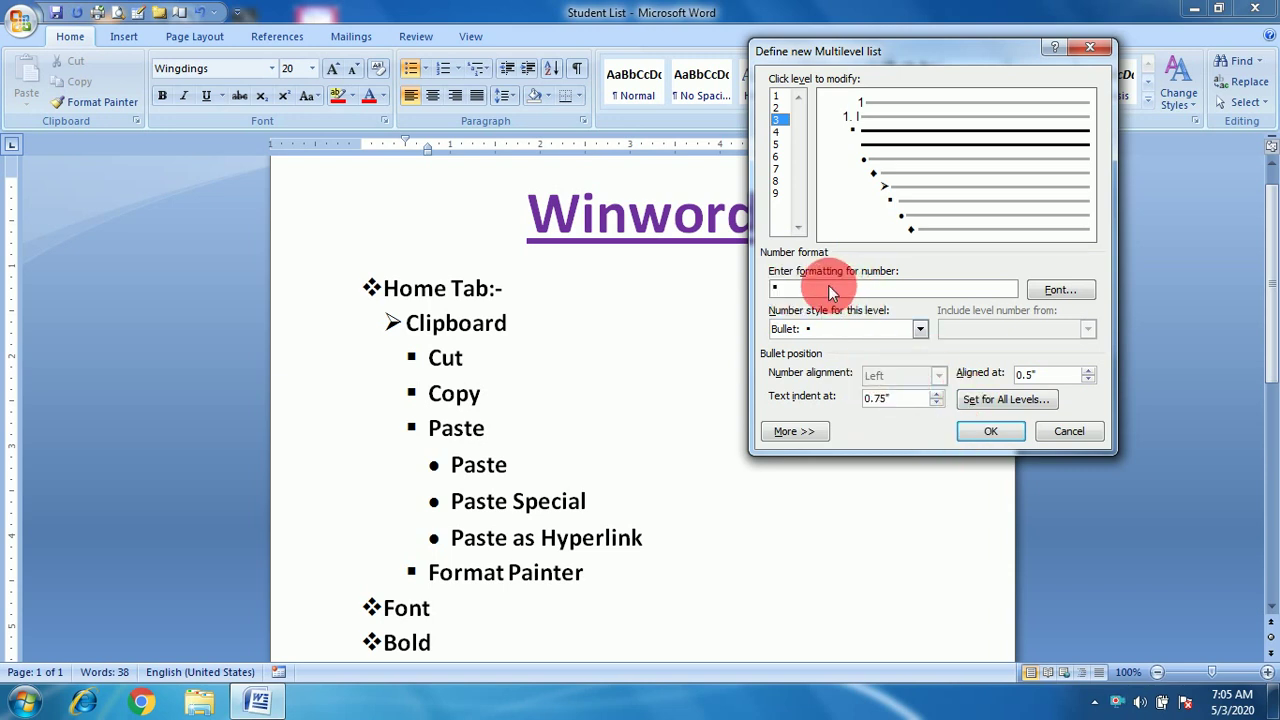
Select level 3 and clear its existing number format.
left_click(778, 132)
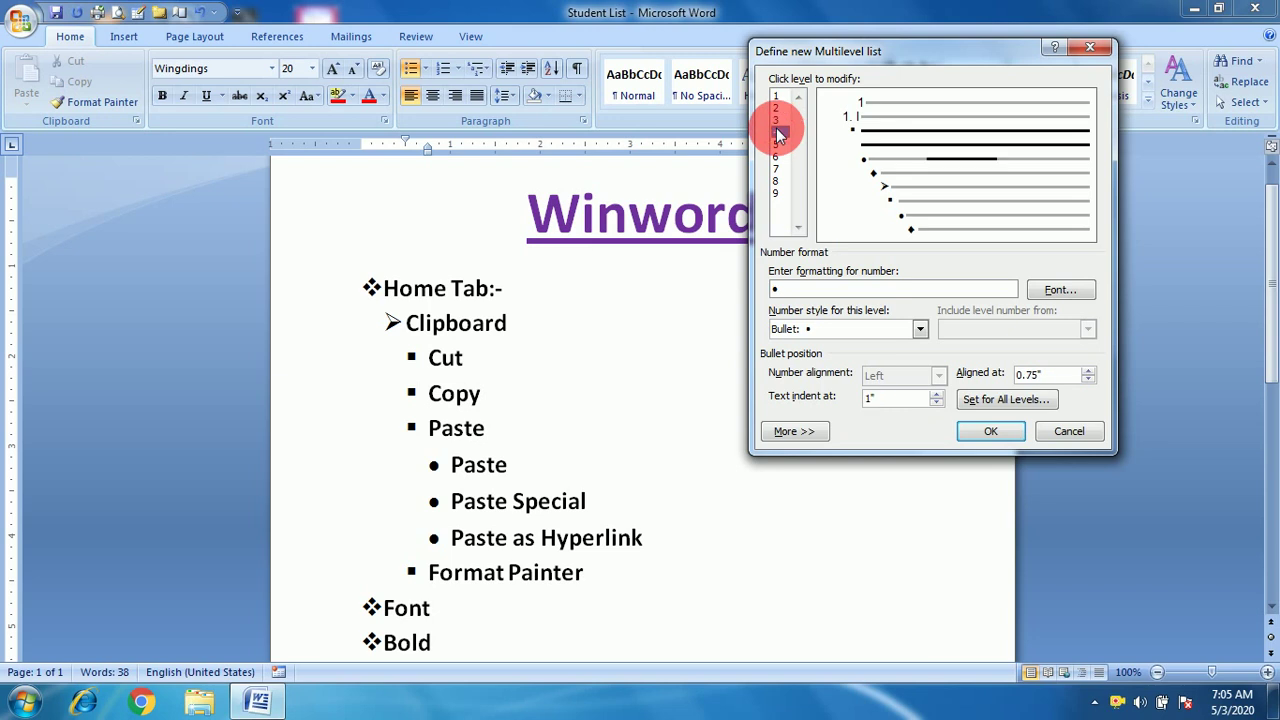
left_click(775, 120)
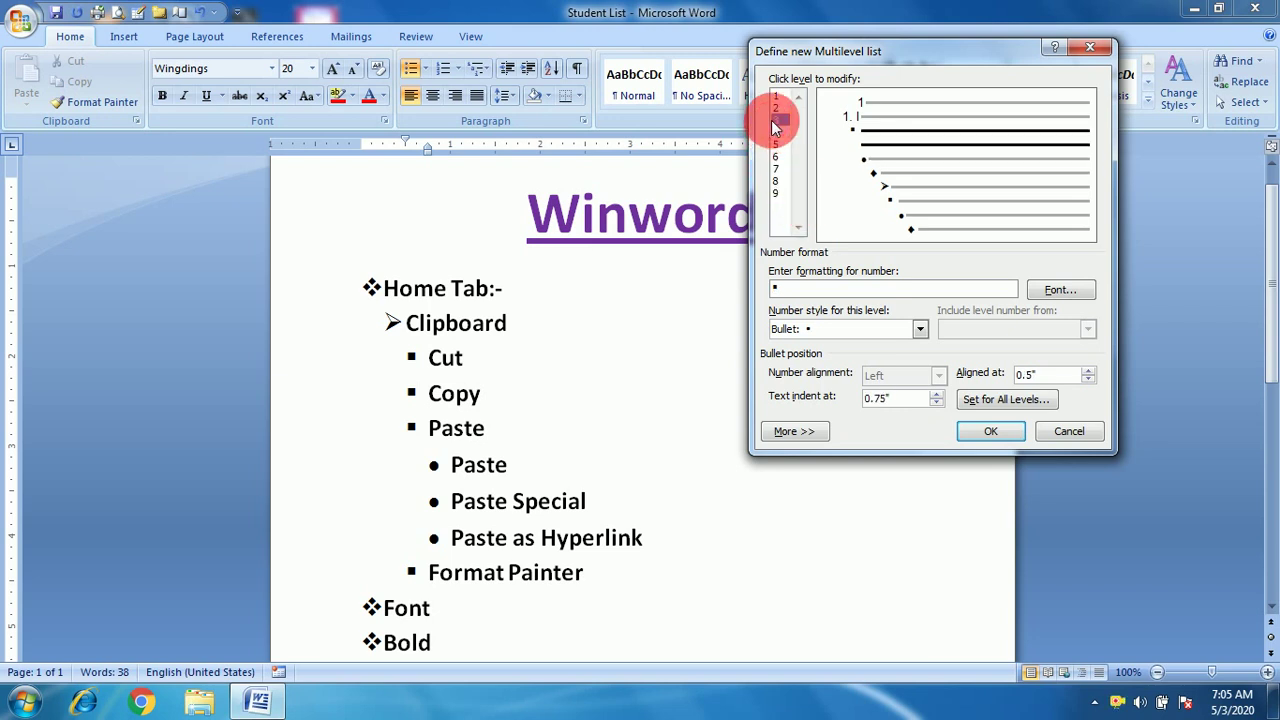
left_click(885, 330)
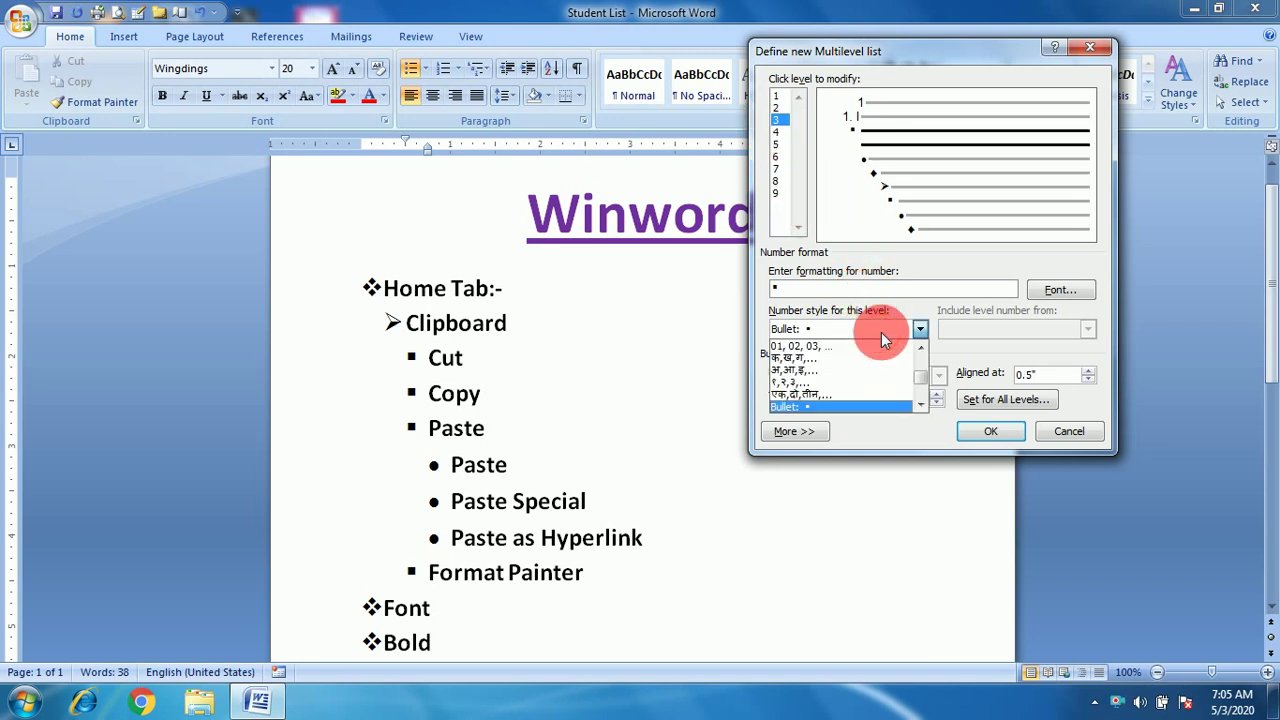
left_click(806, 357)
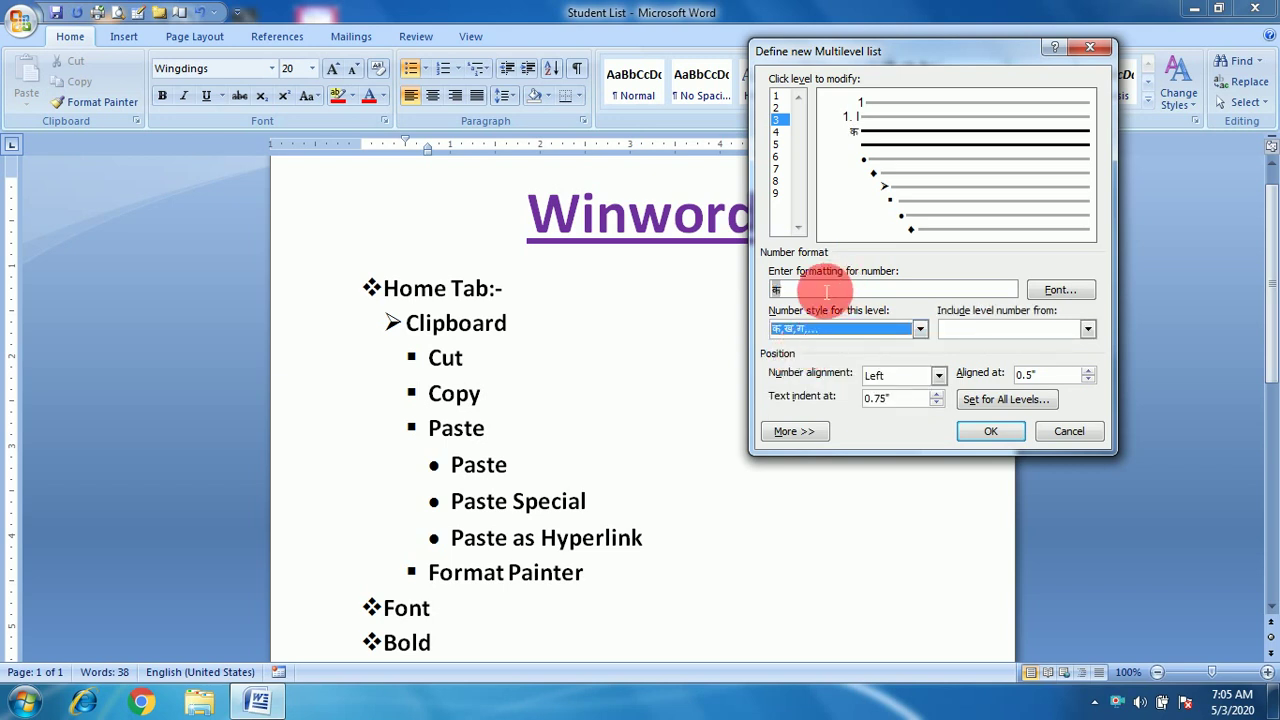
left_click(920, 329)
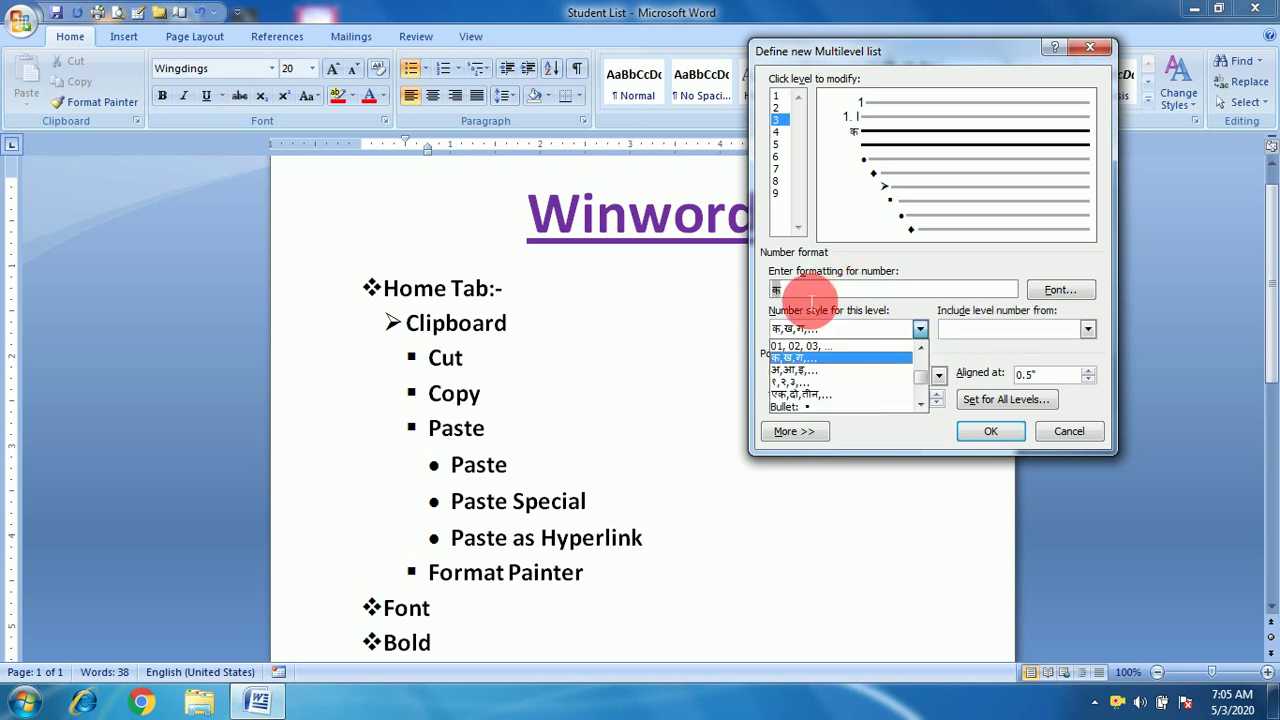
left_click(912, 309)
left_click(820, 291)
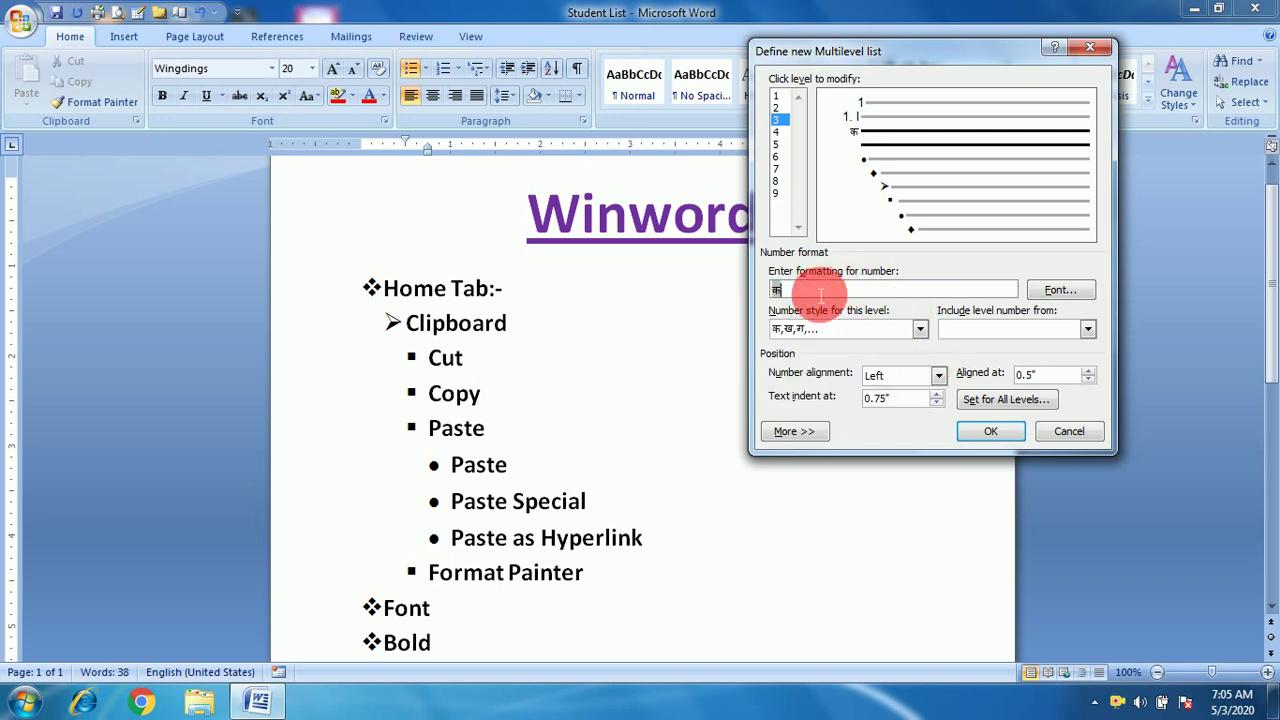
key("BackSpace")
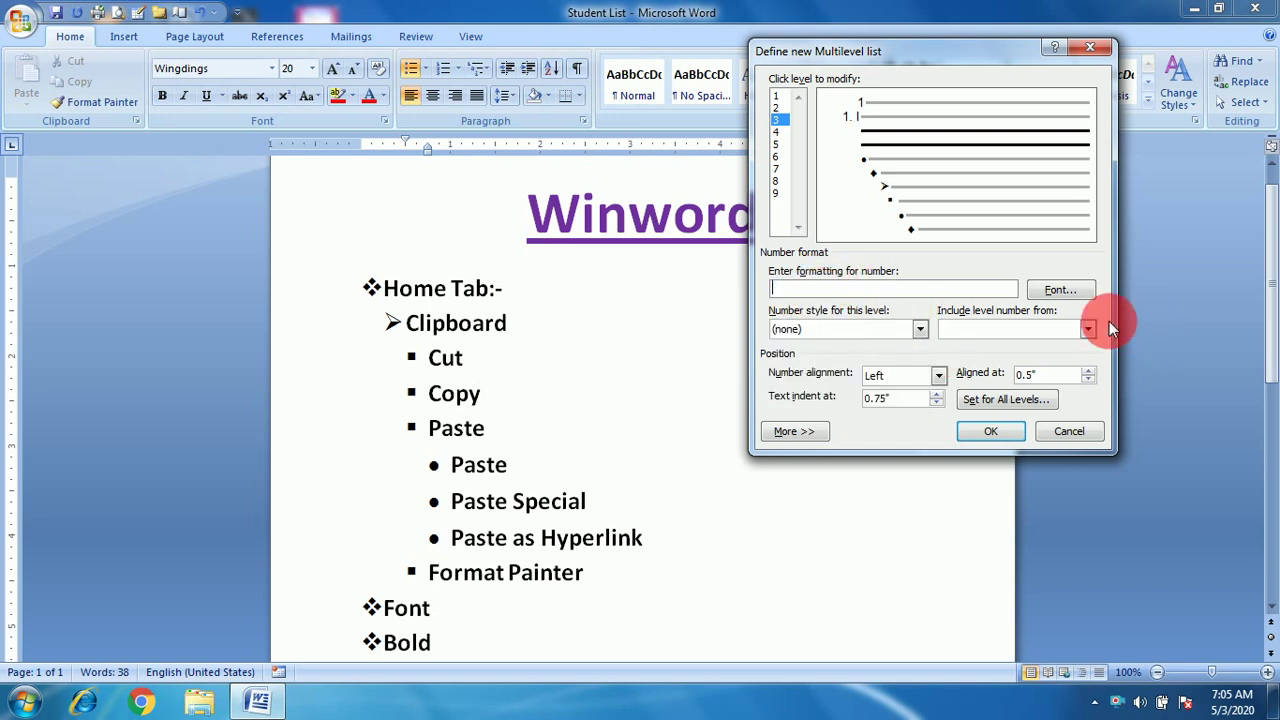
Build level 3's format as 1. I. क from the level 1 and 2 numbers, a period, and the क, ख, ग style.
left_click(1087, 329)
left_click(1022, 348)
left_click(1088, 329)
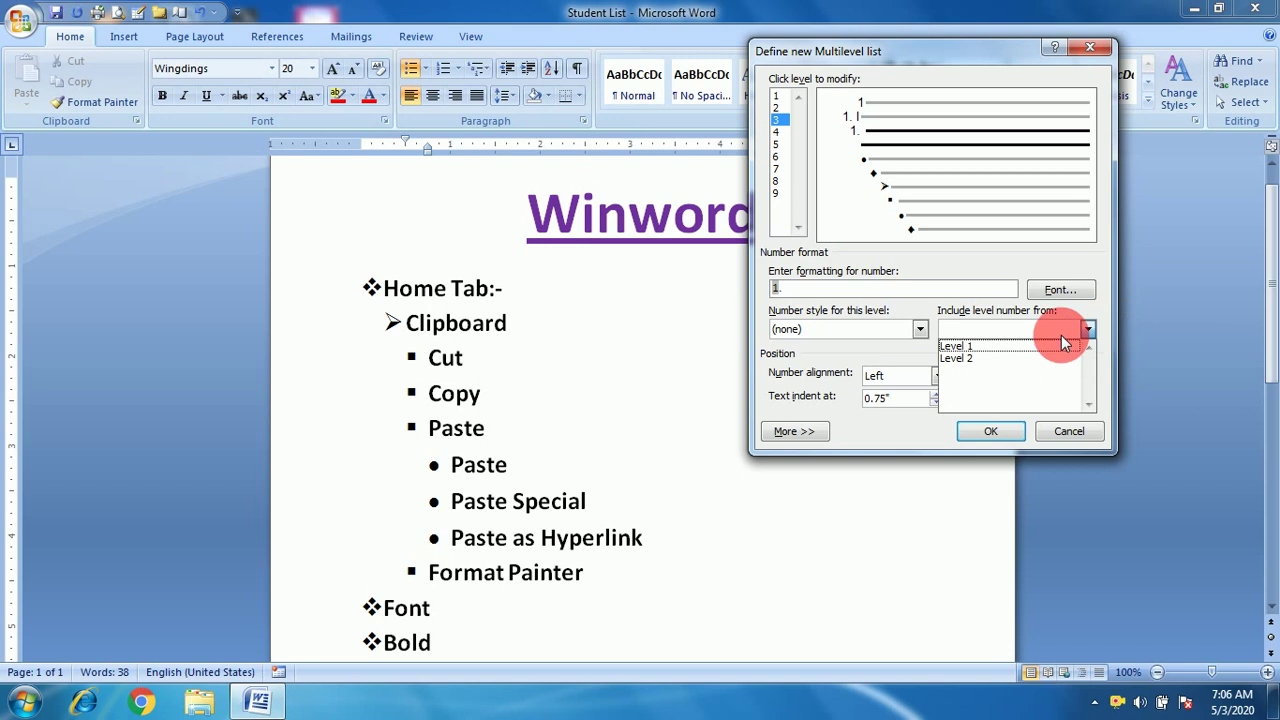
left_click(997, 358)
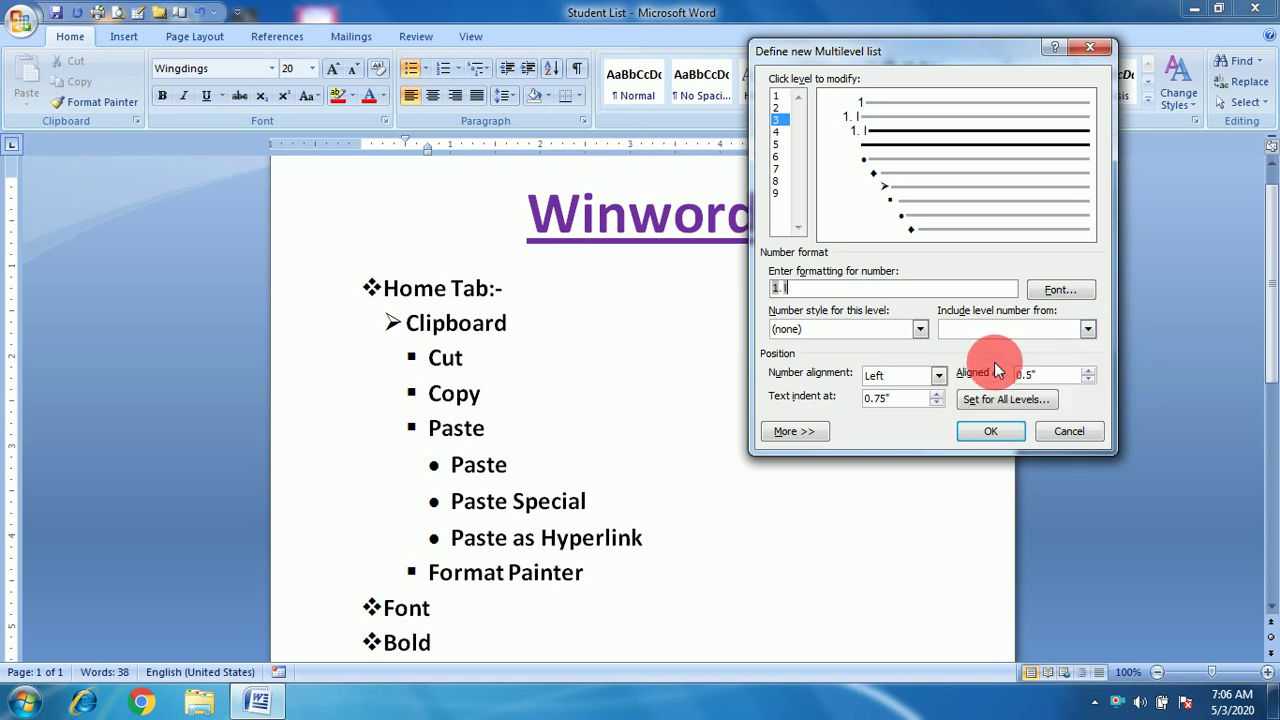
type(".")
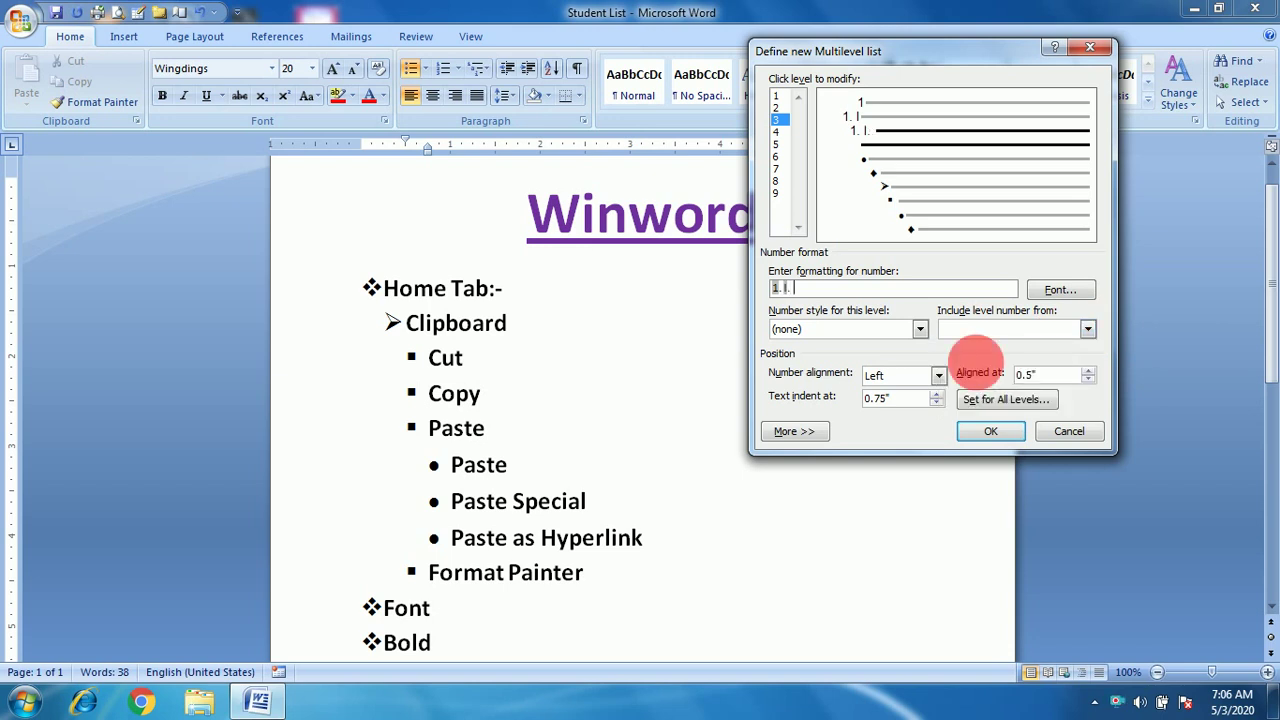
left_click(920, 330)
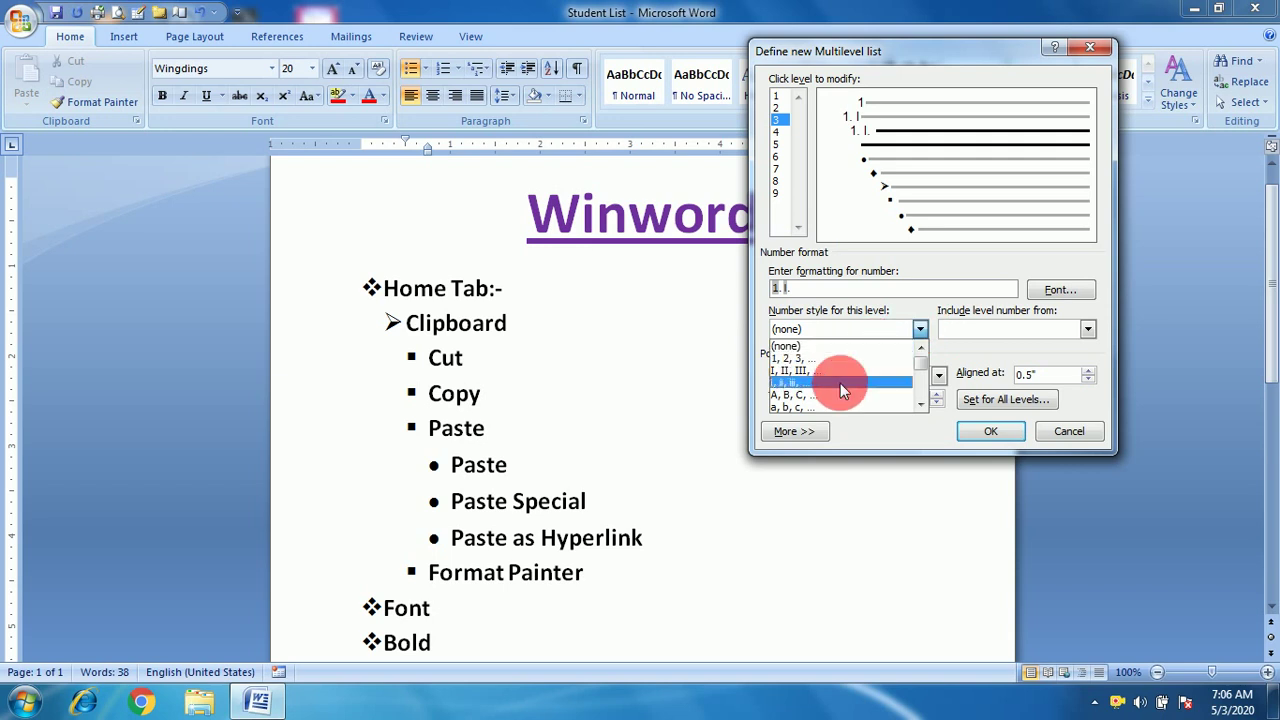
left_click(921, 404)
left_click(921, 405)
left_click(921, 405)
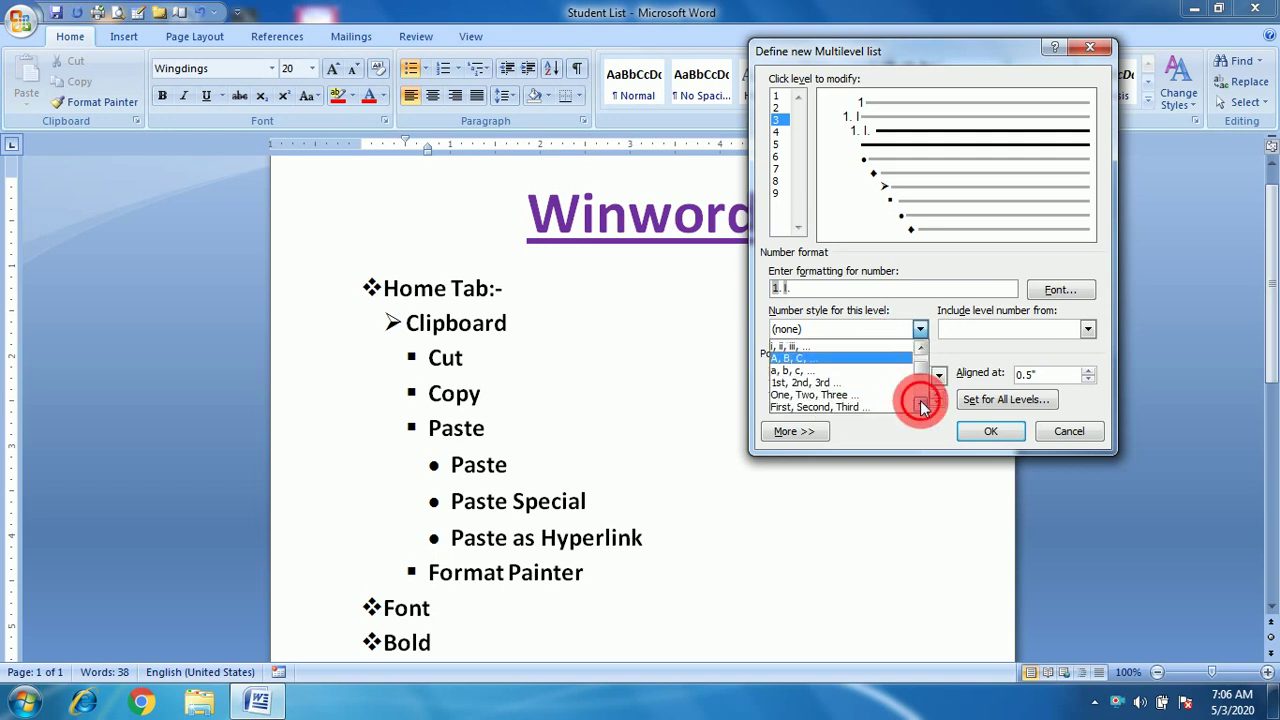
left_click(921, 405)
left_click(921, 405)
left_click(921, 405)
left_click(812, 398)
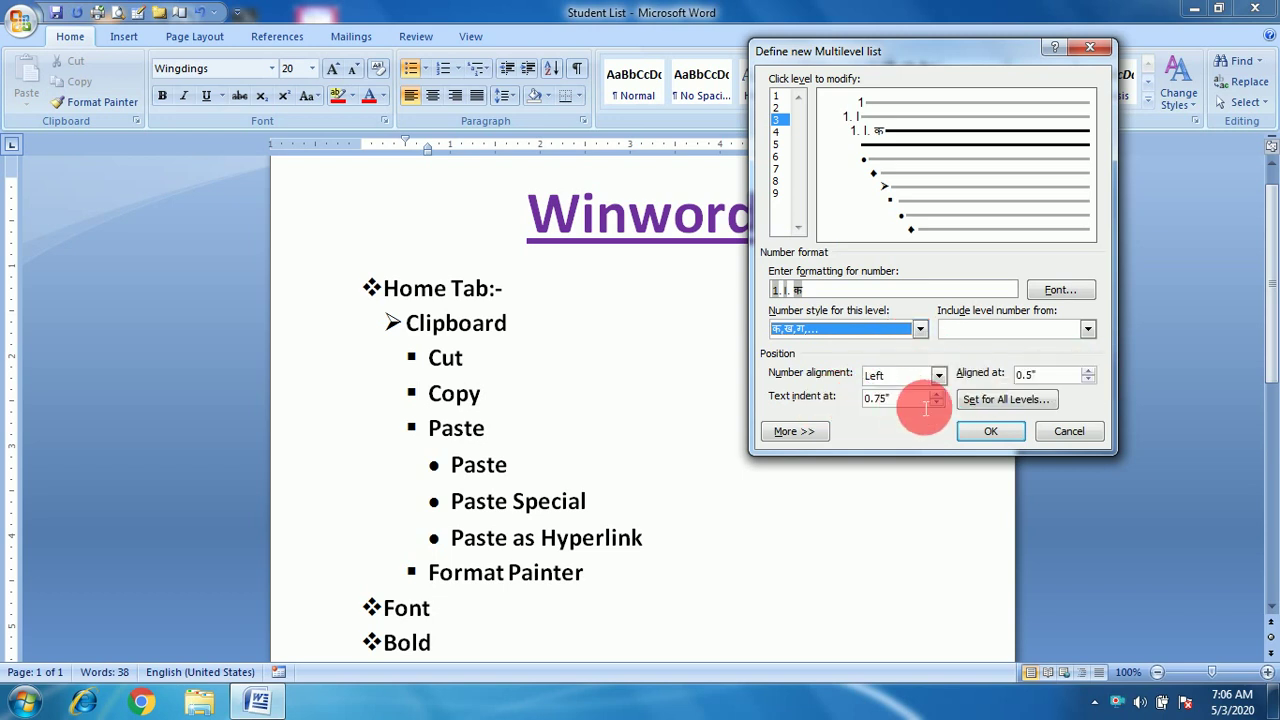
left_click(988, 399)
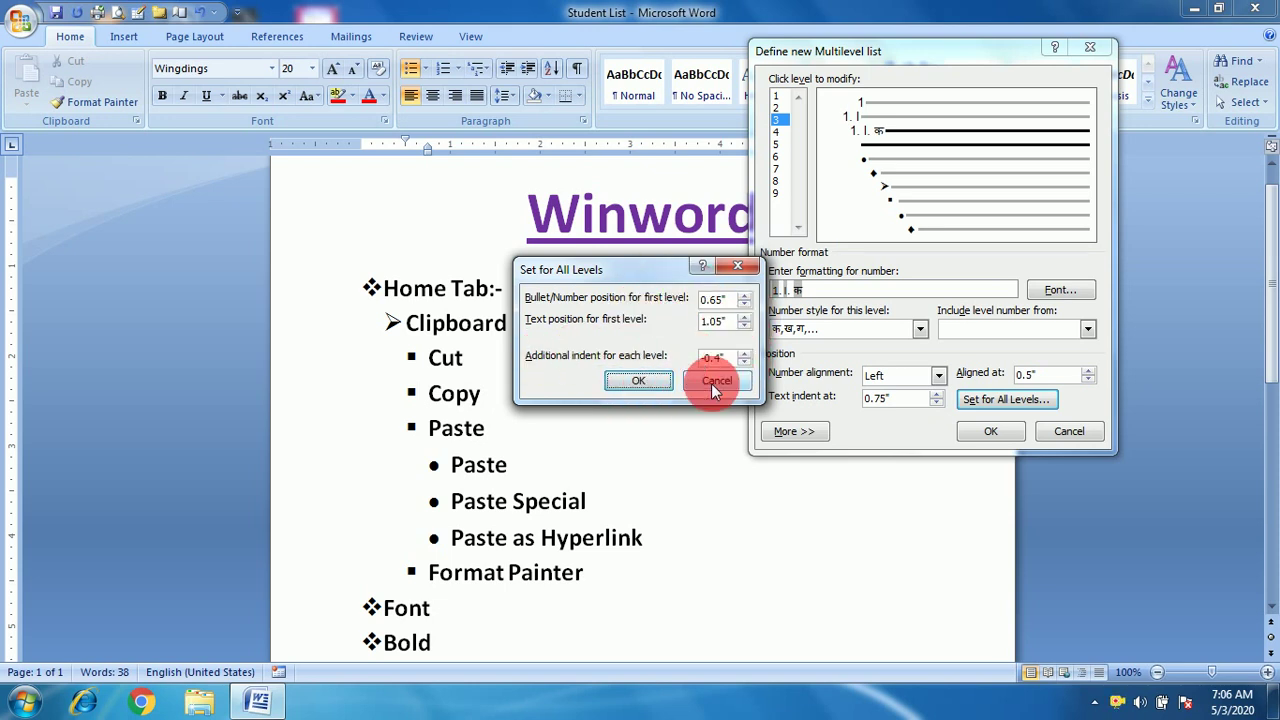
Reset indents for all levels and apply the list, numbering the outline 1, 1. I, 1. I. क.
left_click(644, 386)
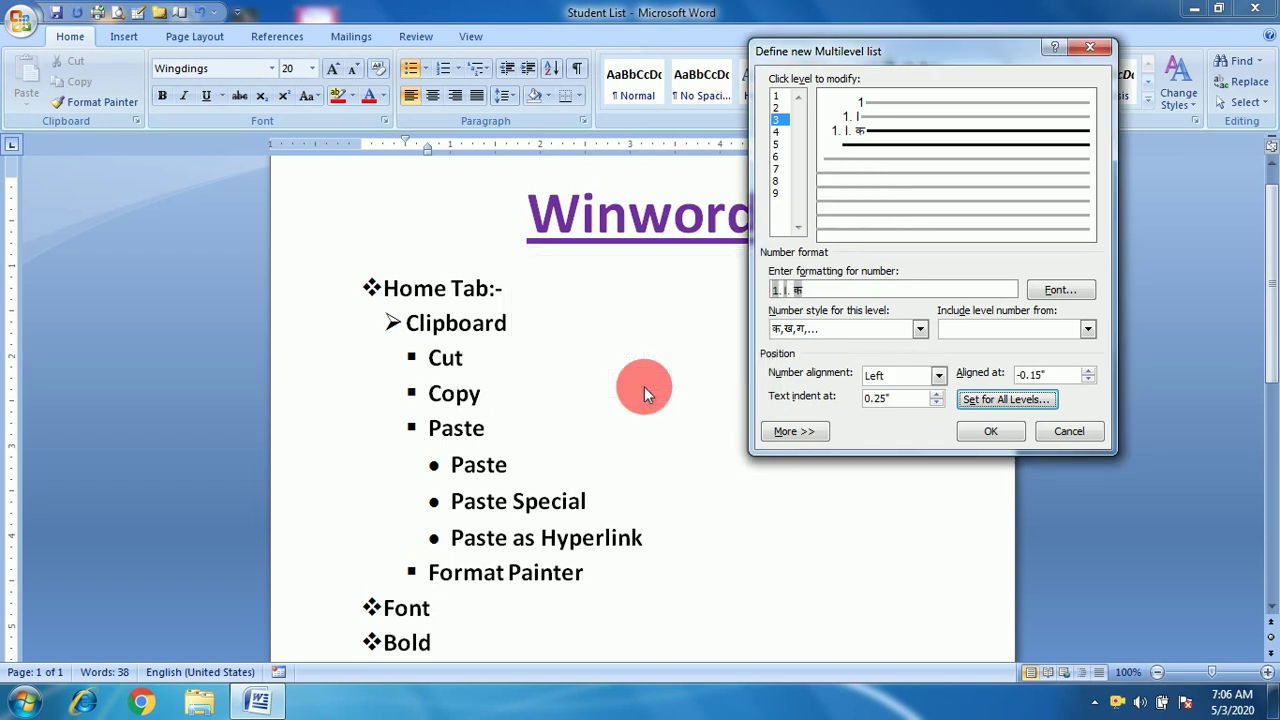
left_click(988, 436)
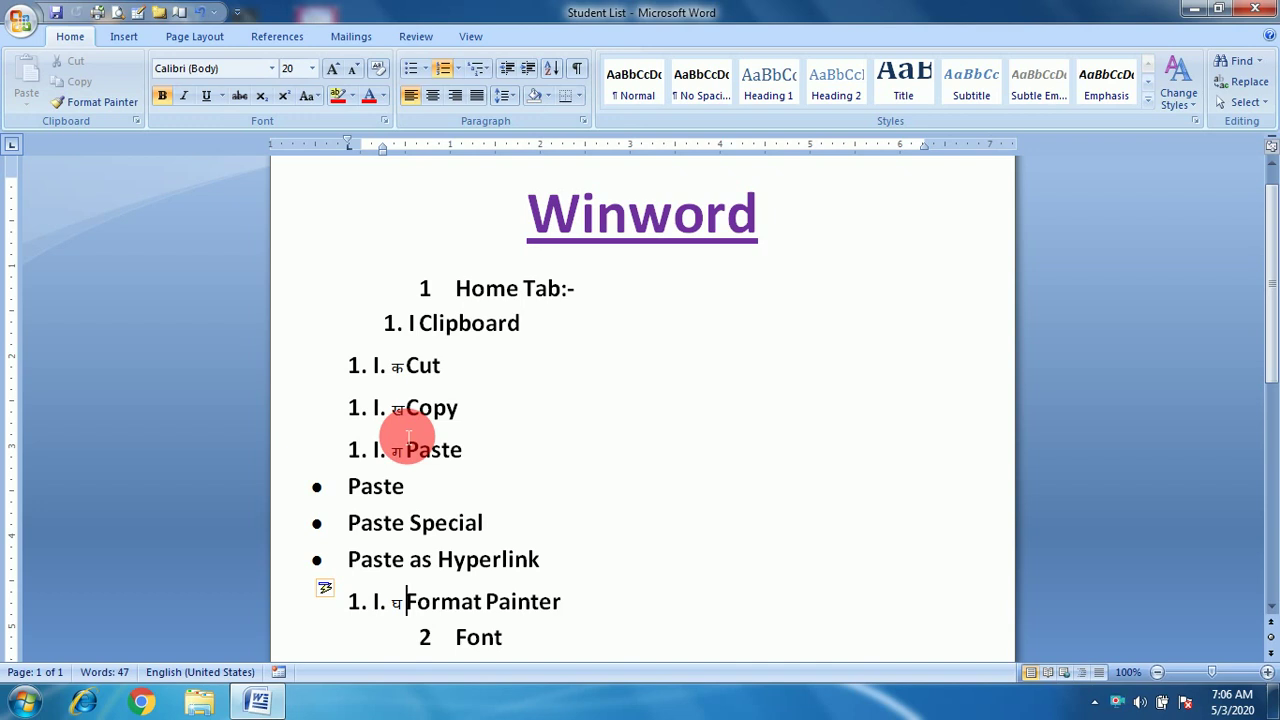
Reopen Define New Multilevel List from the Multilevel List gallery.
left_click(486, 68)
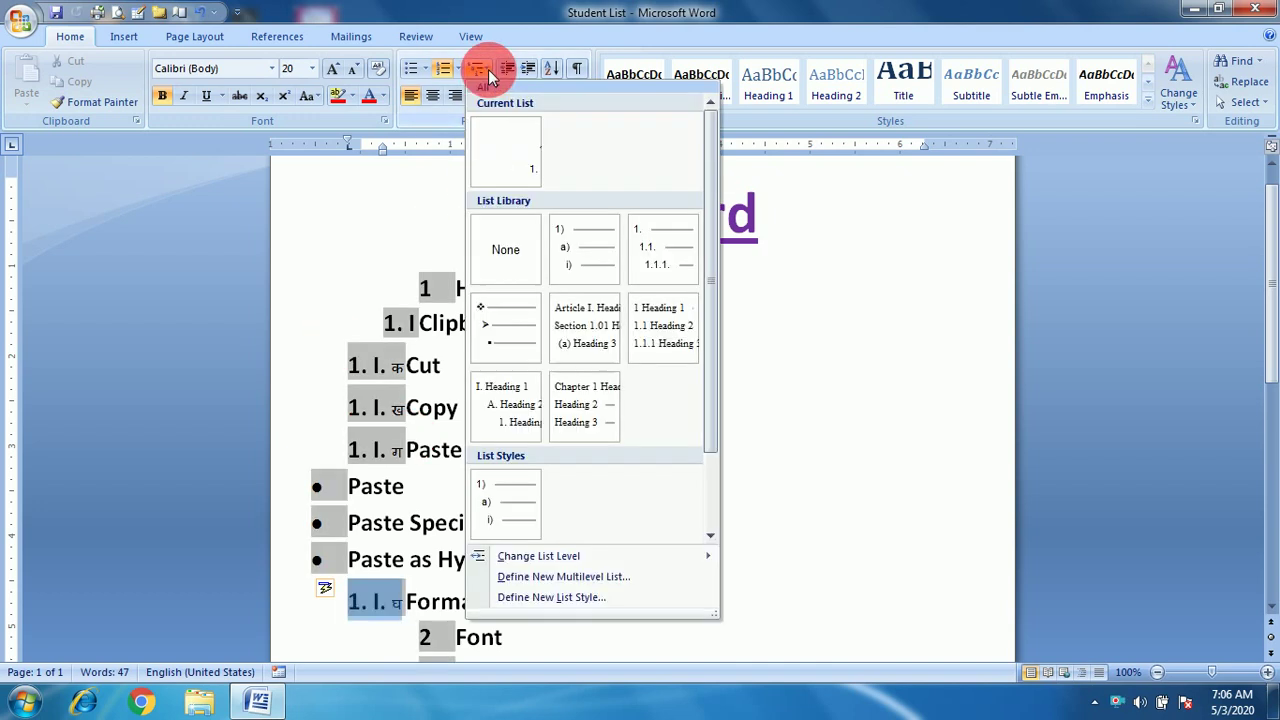
left_click(632, 576)
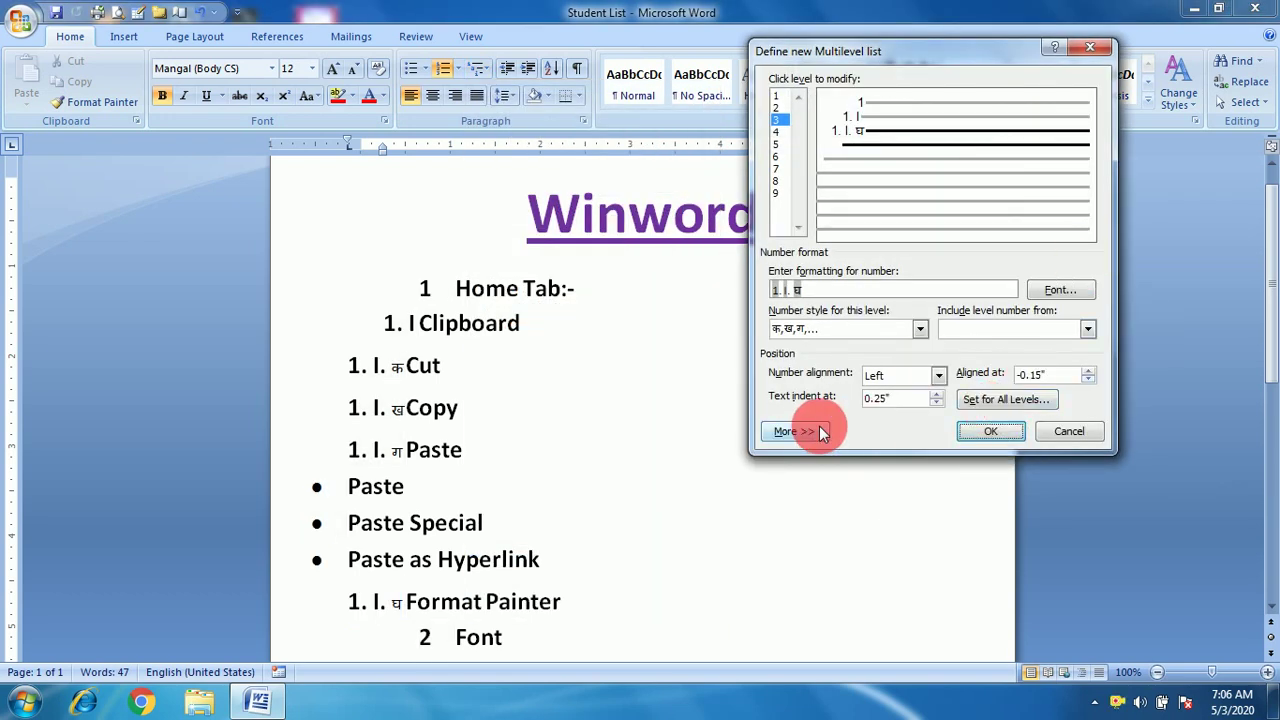
Expand the extra options, link level 3 to Heading 3, and show Level 3 in the gallery.
left_click(806, 440)
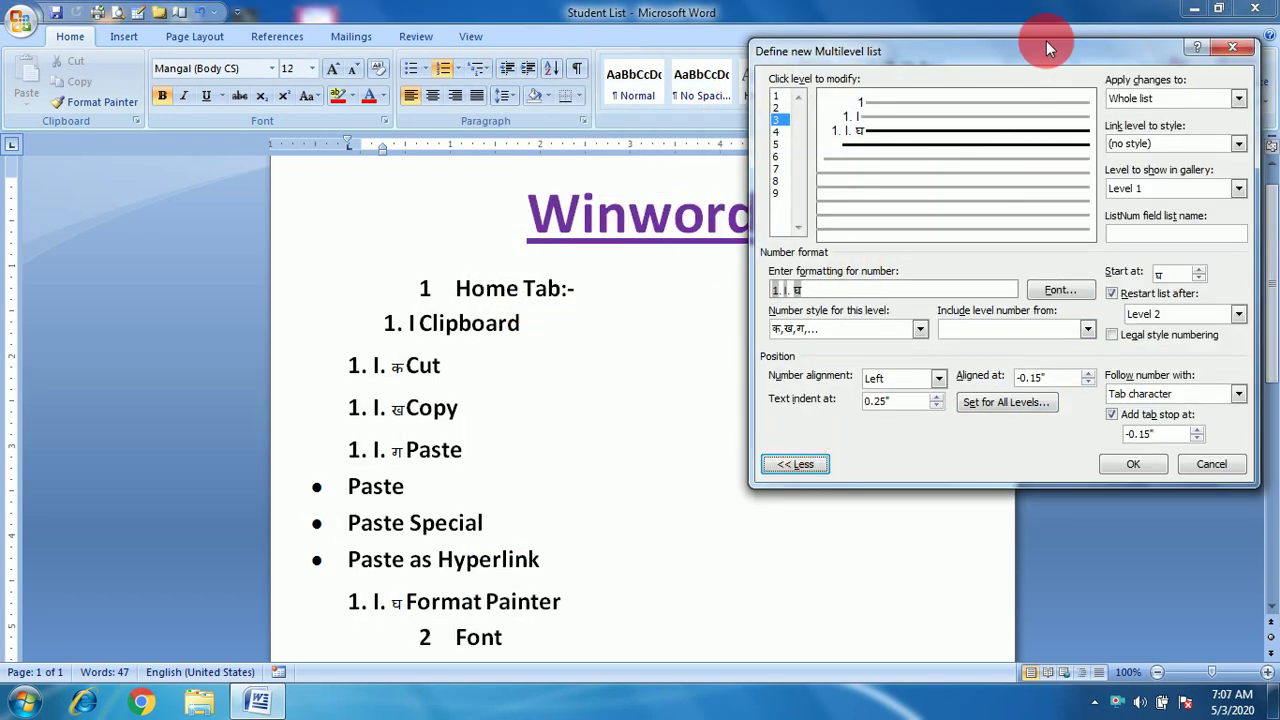
left_click_drag(1018, 47, 836, 88)
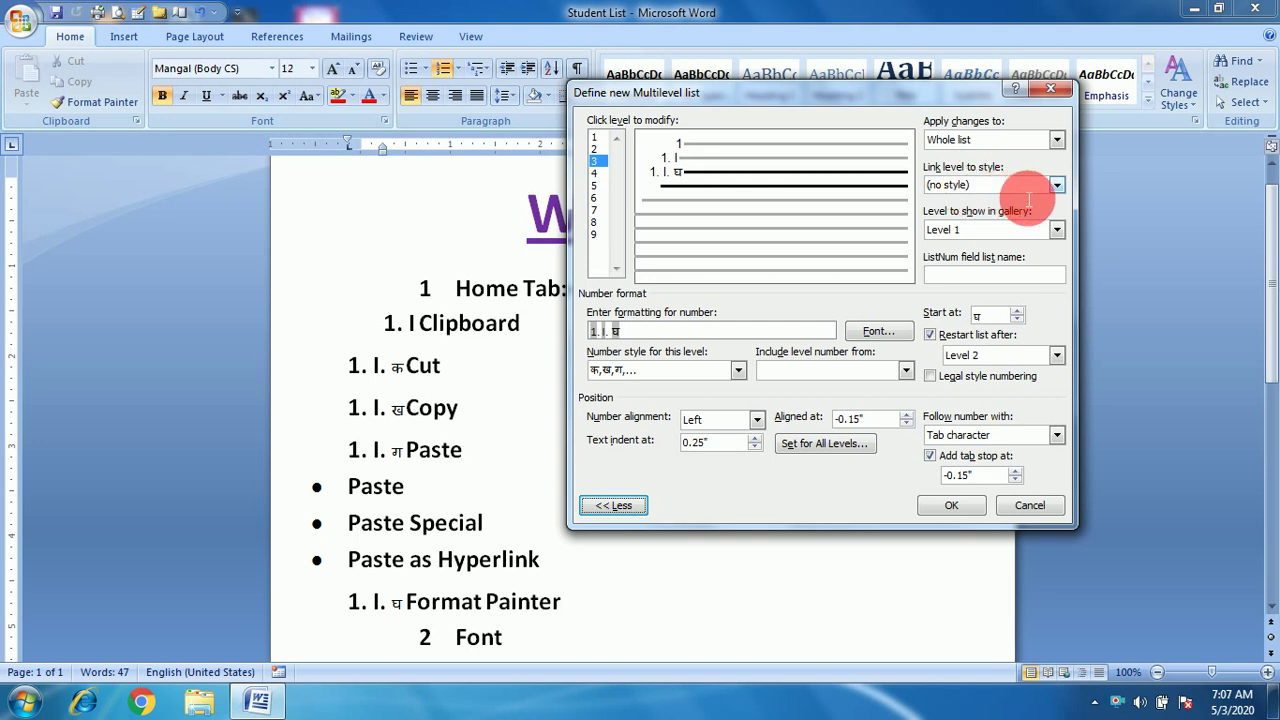
left_click(1056, 188)
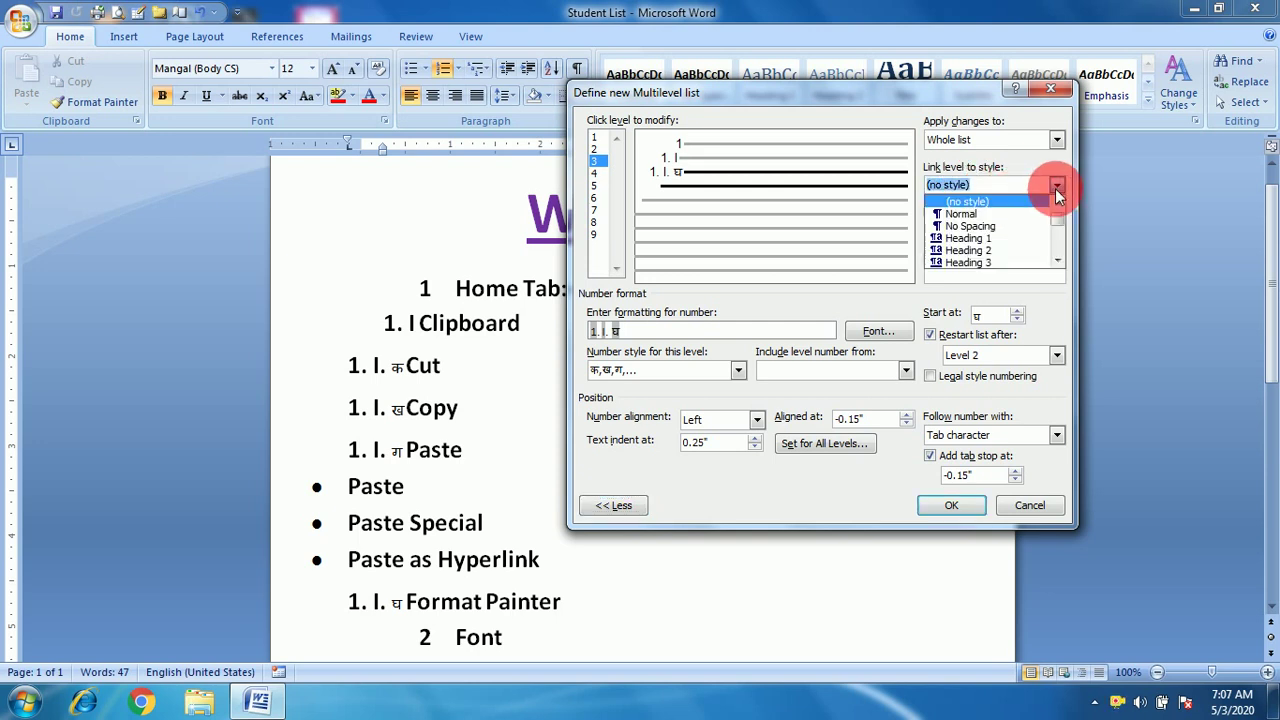
left_click(980, 250)
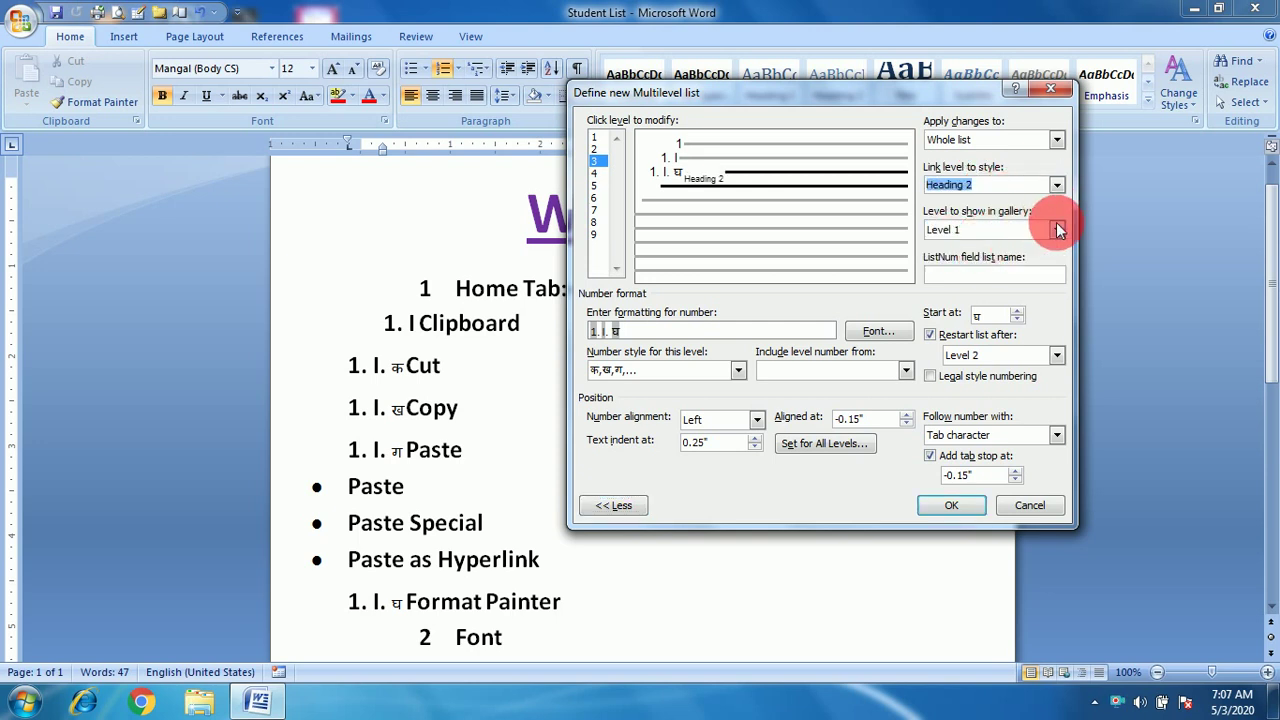
left_click(1058, 184)
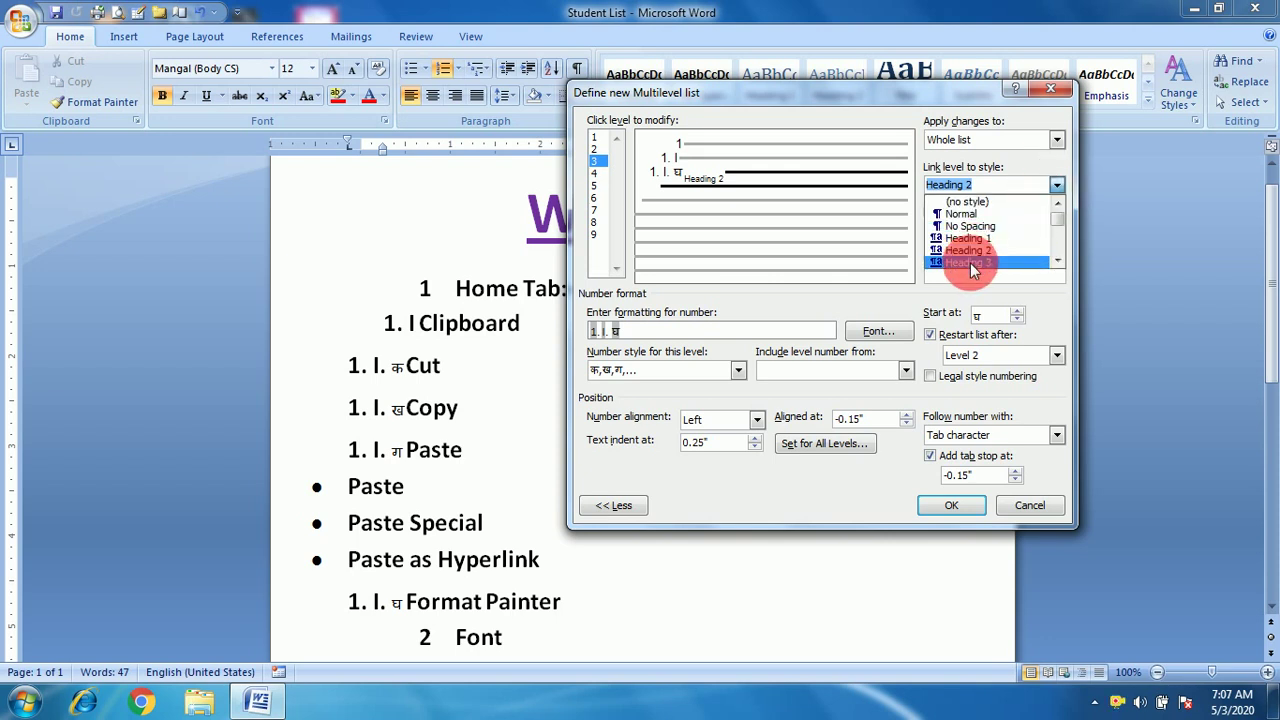
left_click(937, 266)
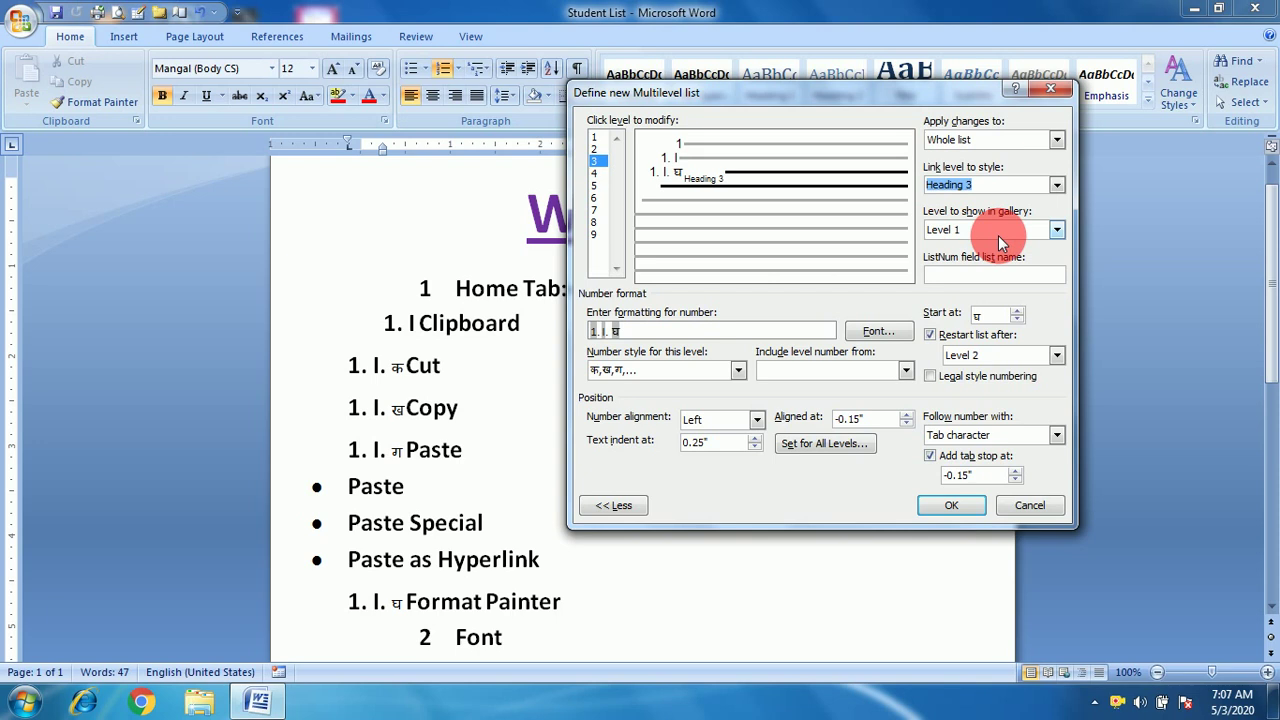
left_click(1057, 230)
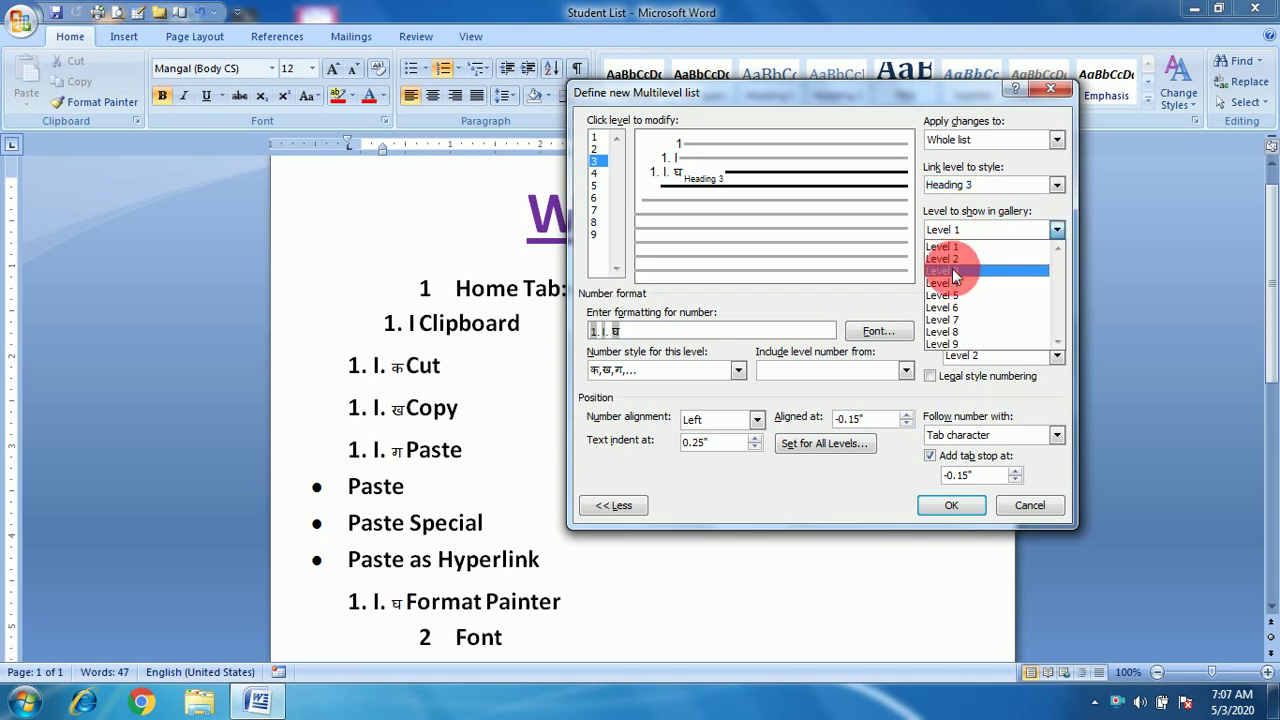
left_click(952, 270)
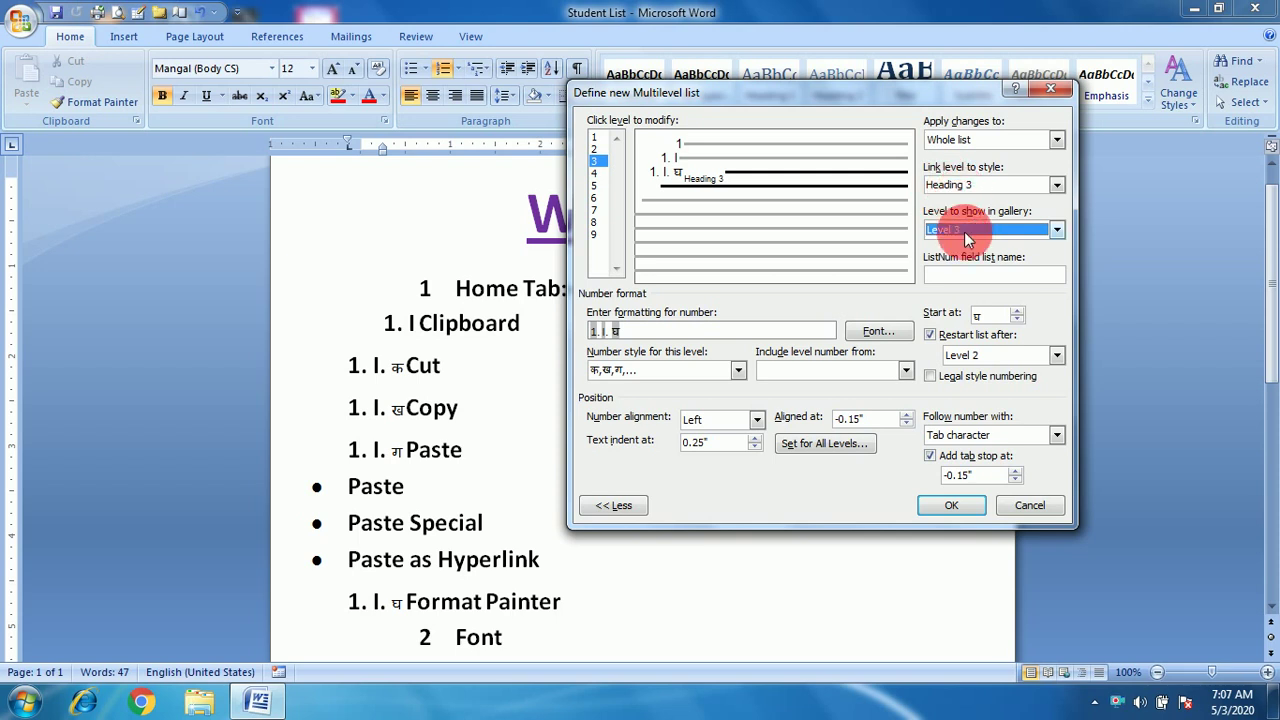
Give level 3 the ListNum name 'Cci', start it at ज, and restart after Level 2.
left_click(958, 276)
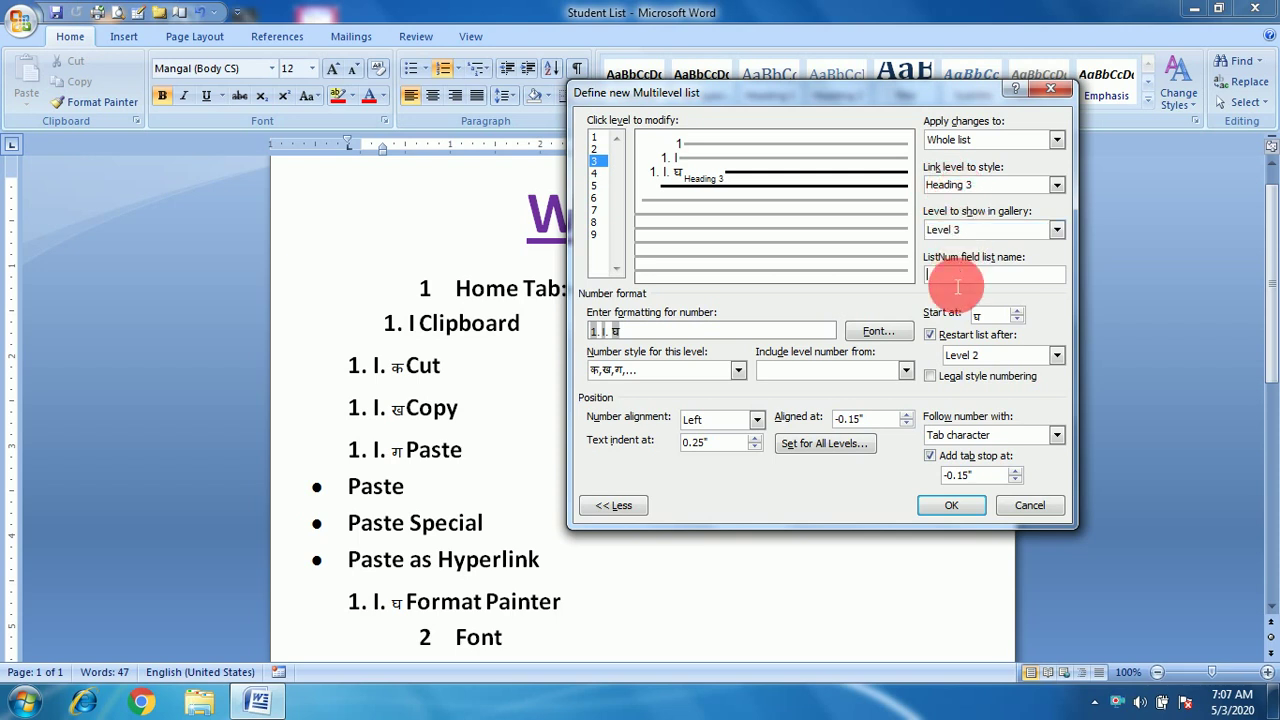
type("Cc")
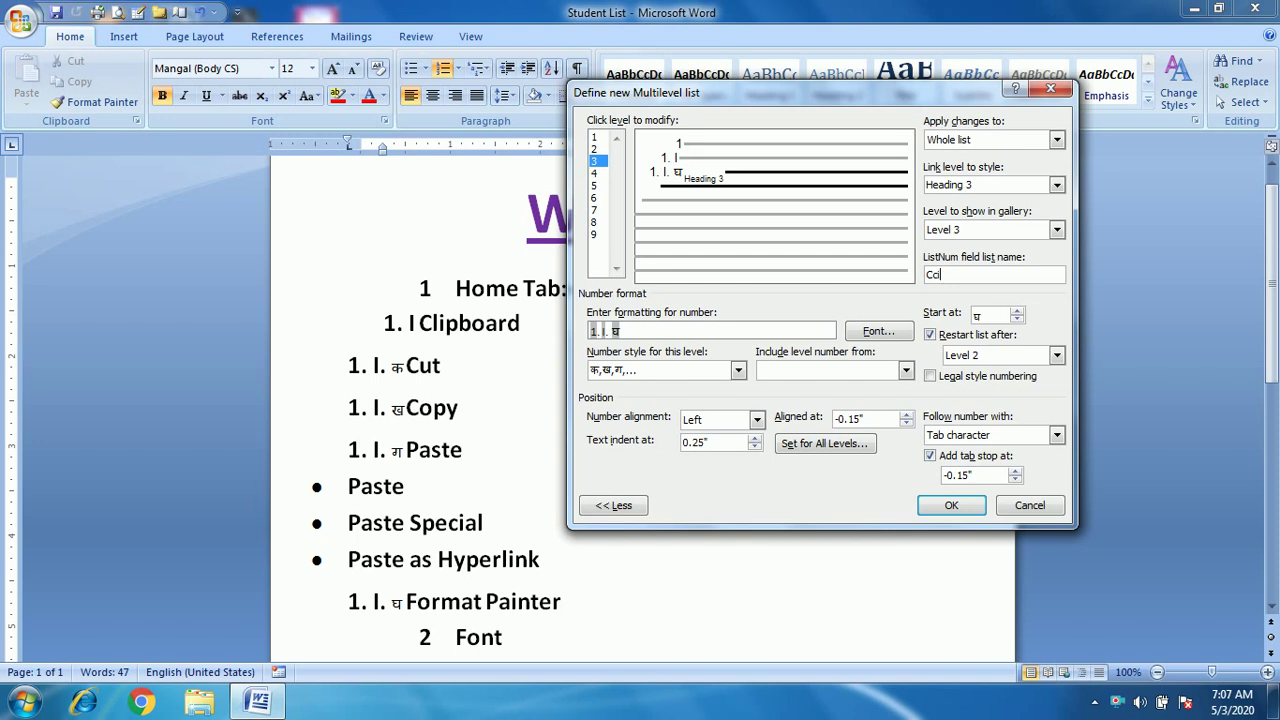
left_click(860, 330)
left_click(684, 164)
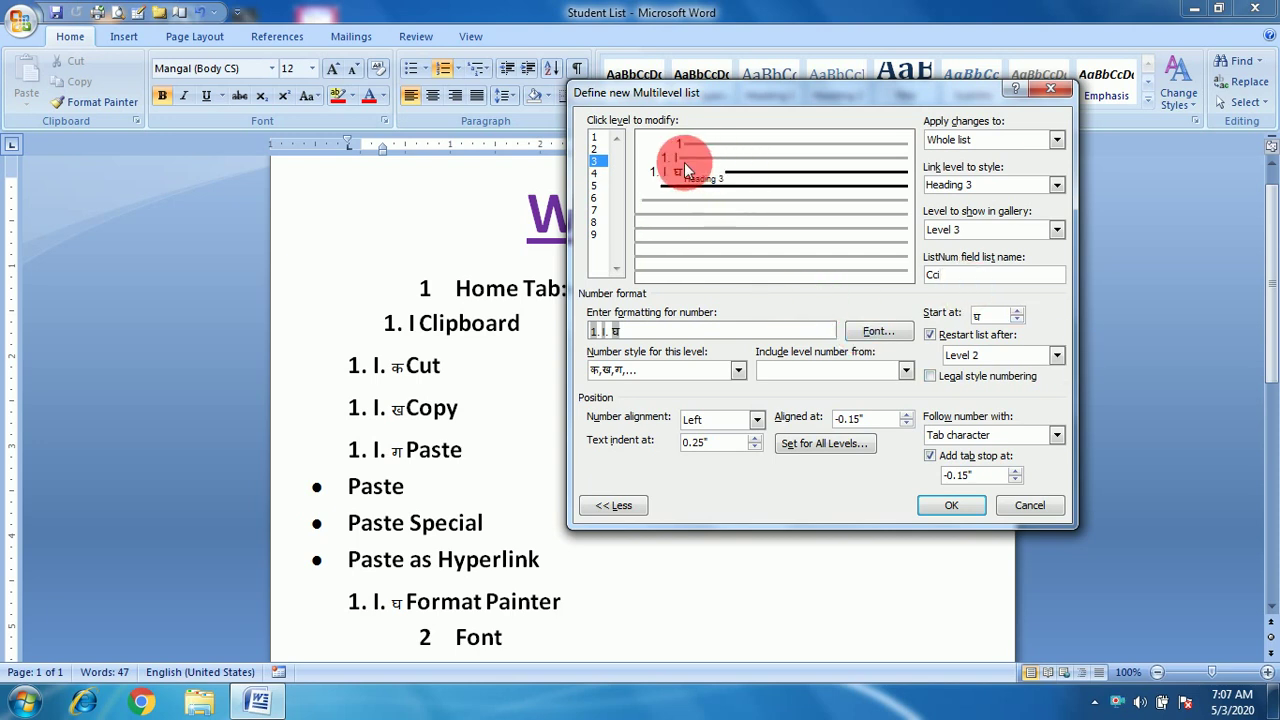
left_click(1016, 312)
left_click(1016, 312)
left_click(1016, 312)
left_click(1016, 312)
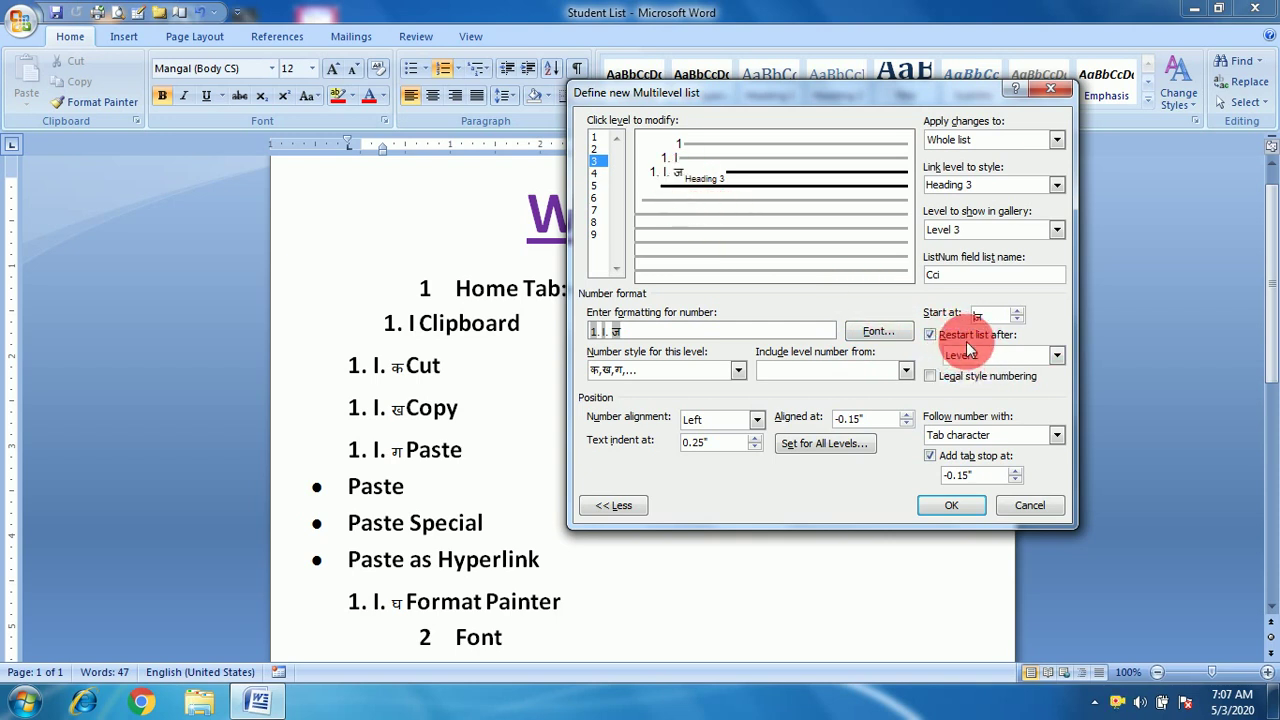
left_click(1057, 356)
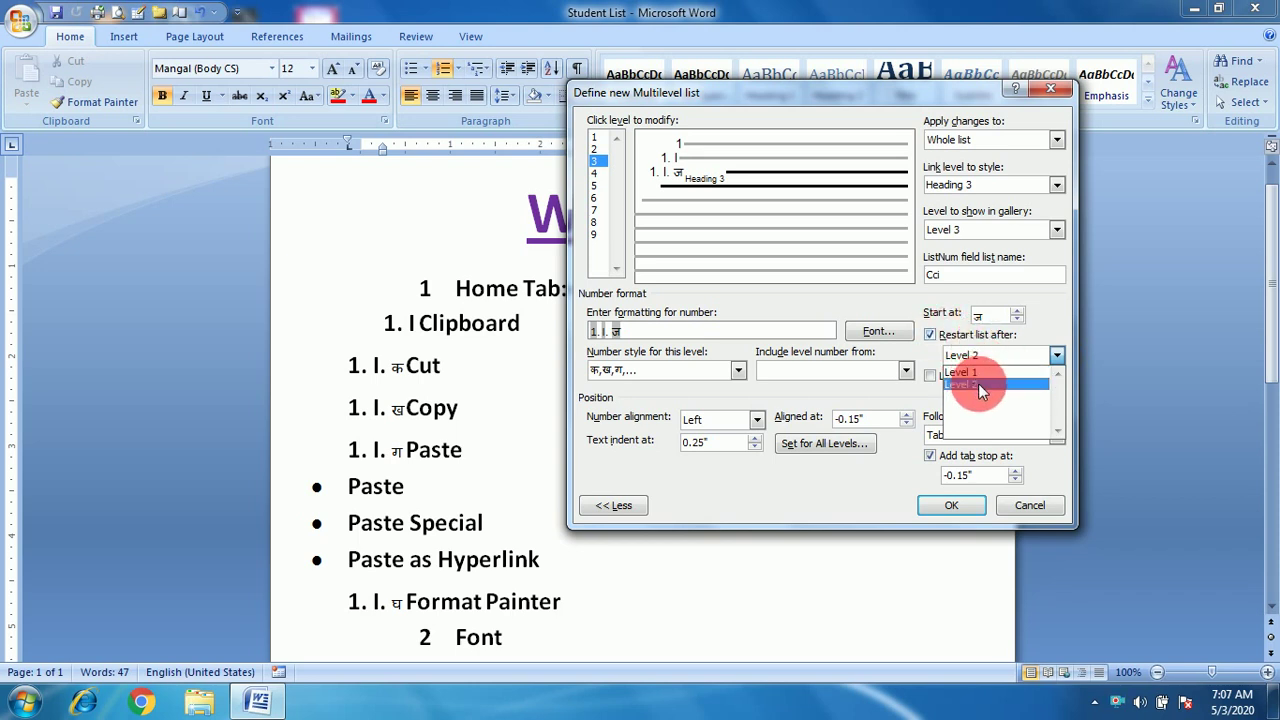
left_click(1036, 326)
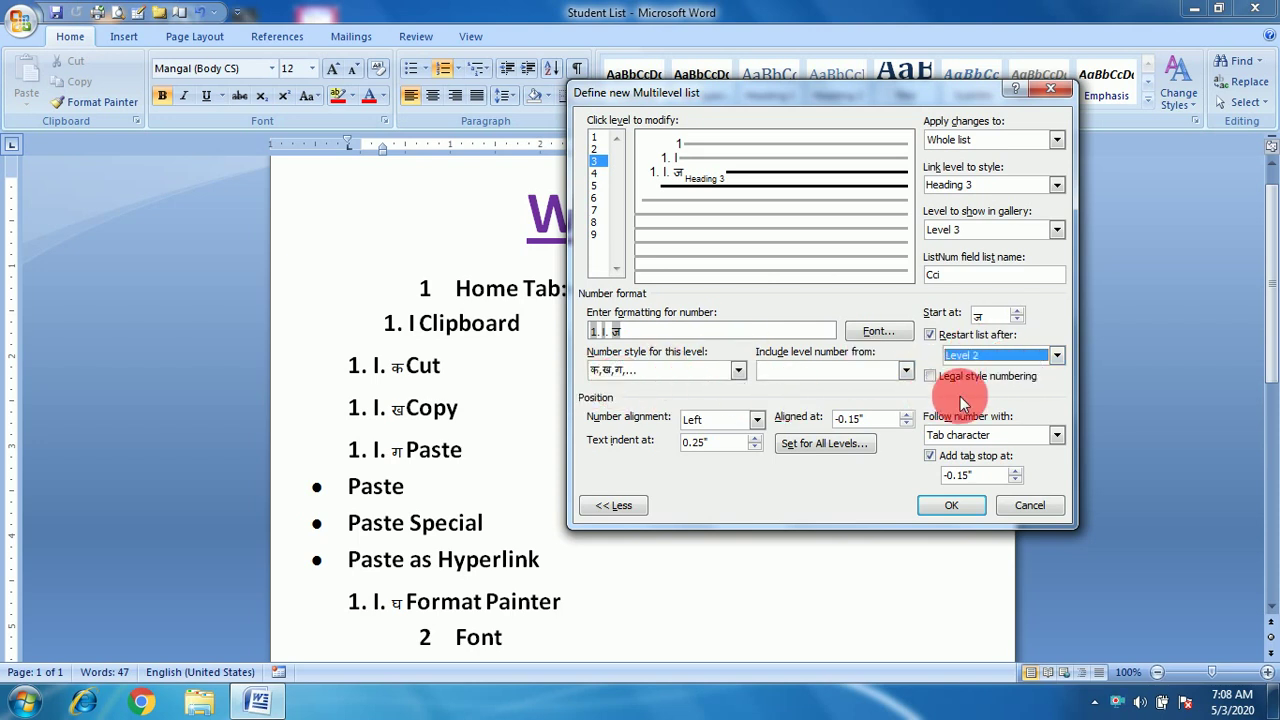
Give level 3 legal-style numbering followed by a tab, with the tab stop at 0.35", and apply.
left_click(931, 377)
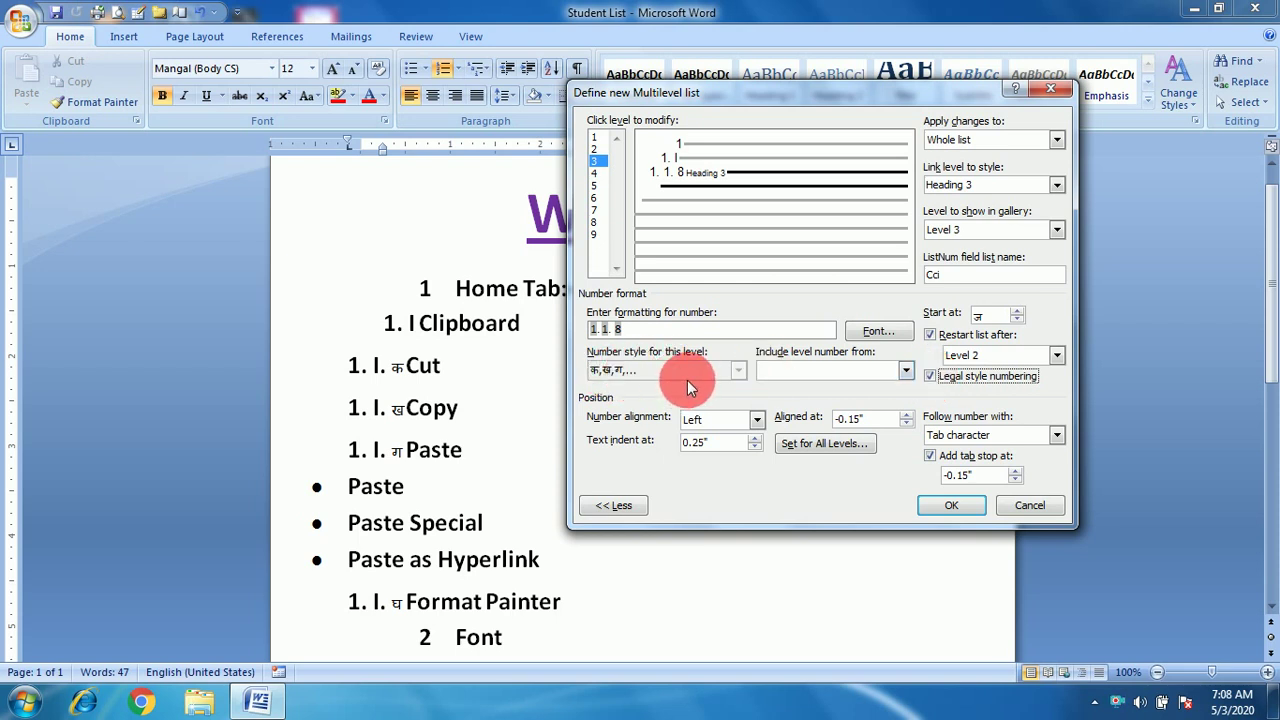
left_click(1057, 435)
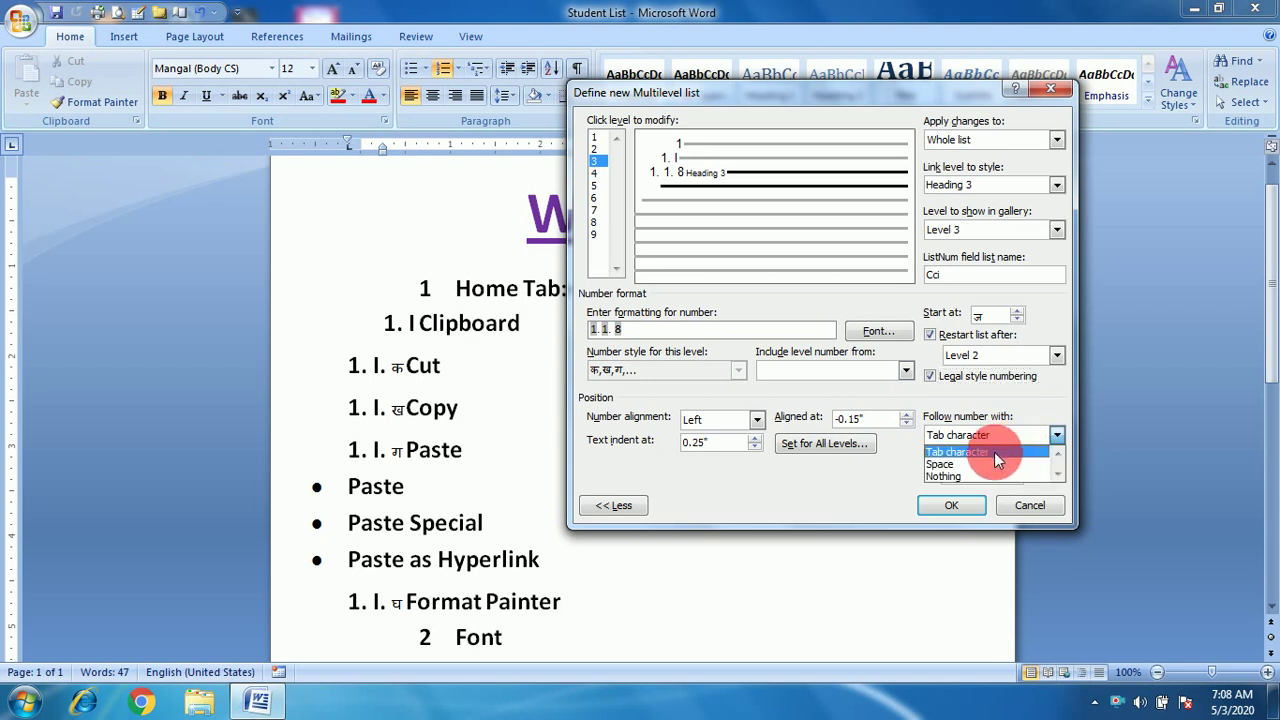
left_click(1038, 400)
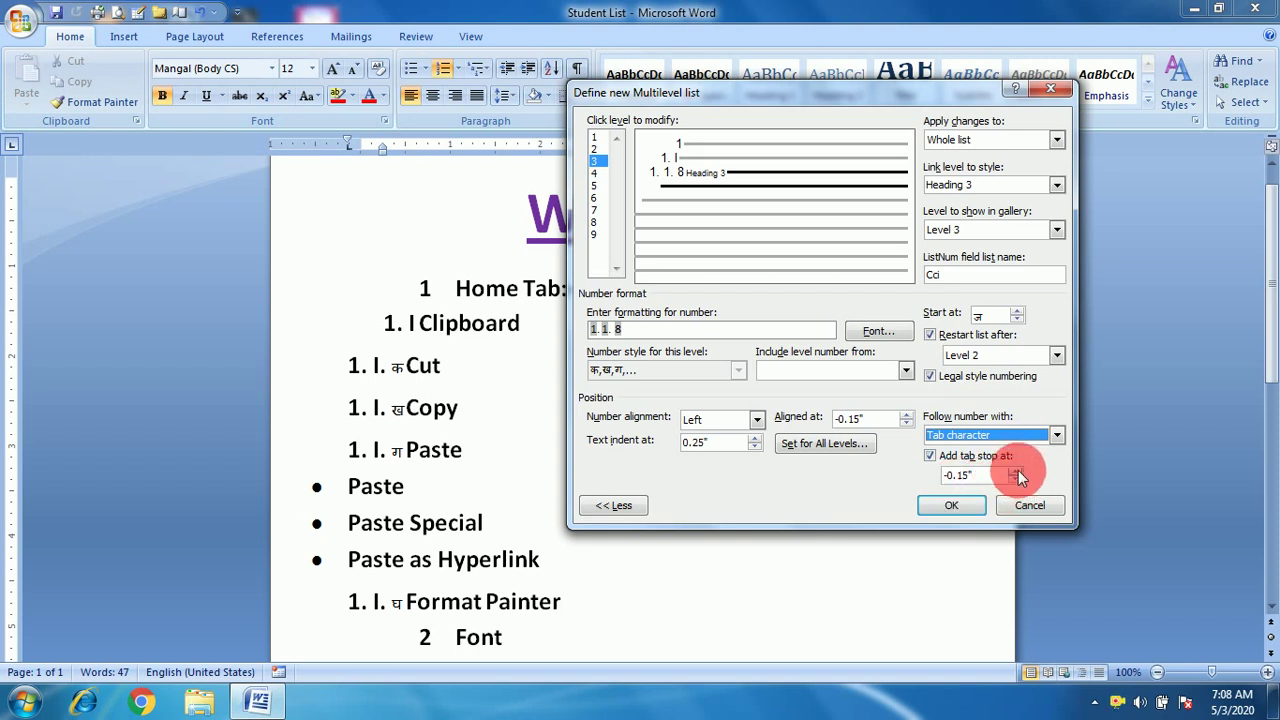
left_click(1018, 470)
left_click(1018, 470)
left_click(1018, 470)
left_click(1018, 470)
left_click(1018, 470)
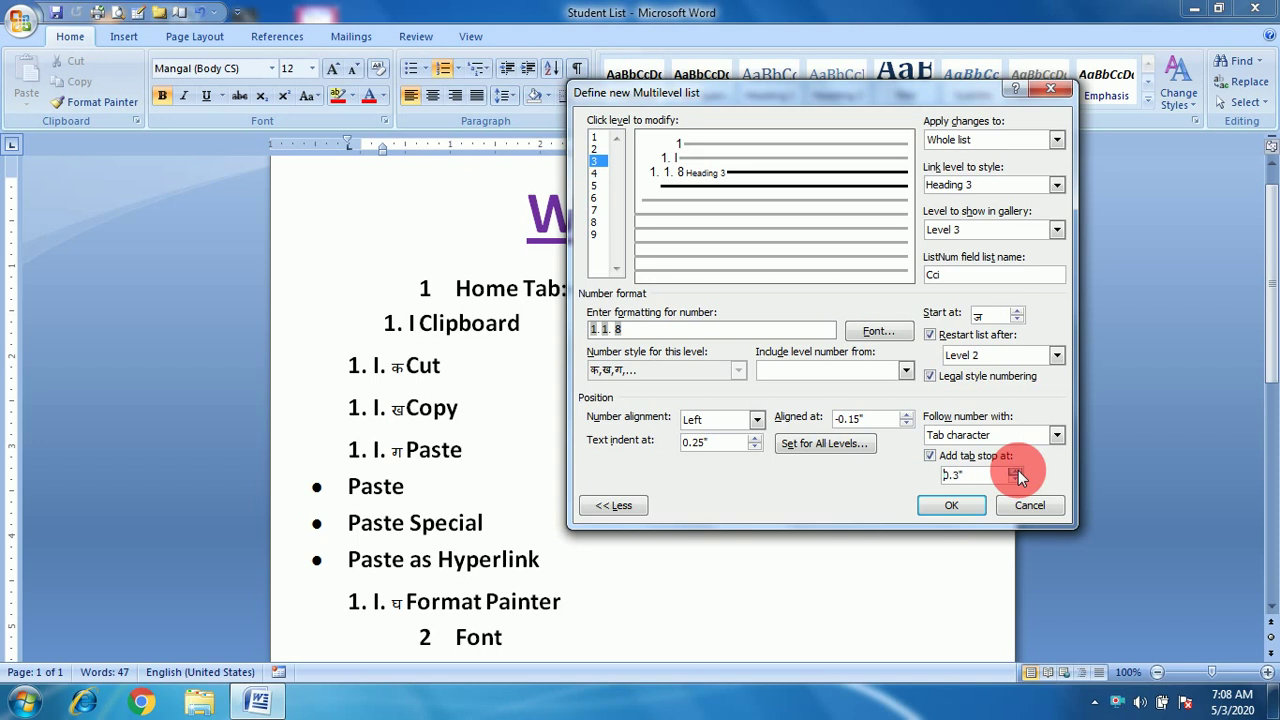
left_click(1018, 470)
left_click(978, 507)
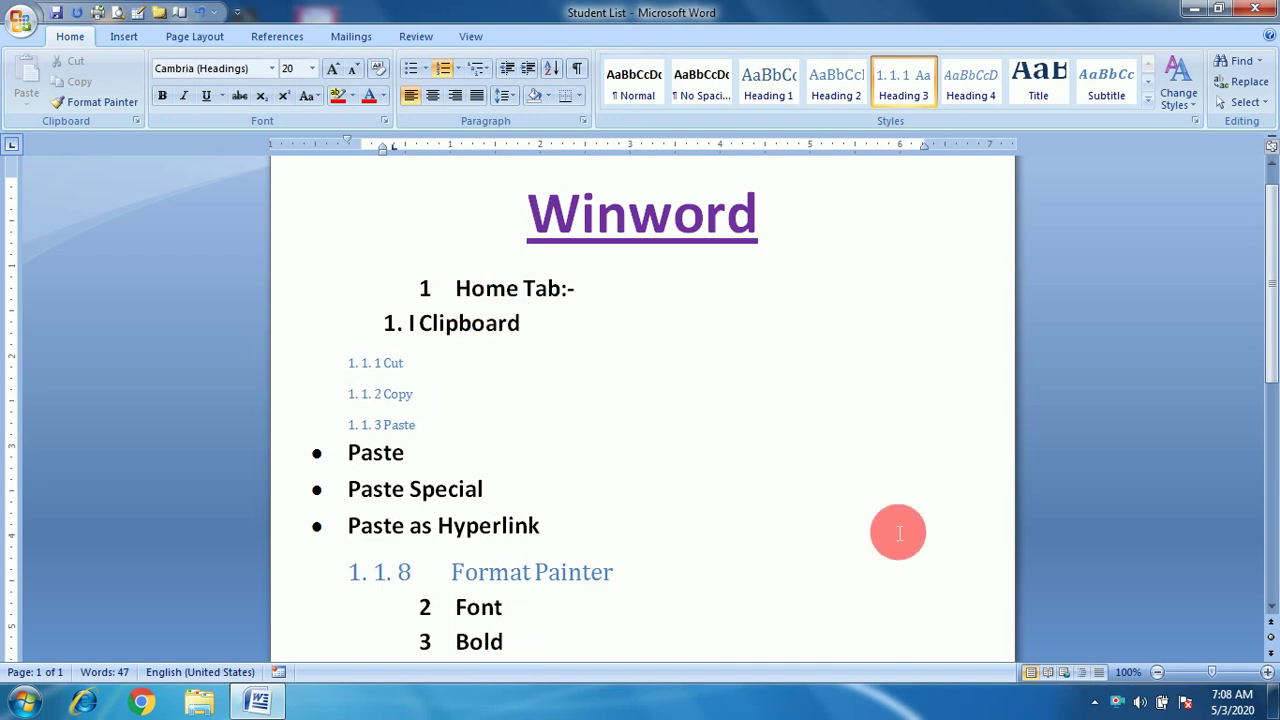
Scroll down to bring the Font through Editing items into view.
left_click_drag(1266, 343, 1266, 432)
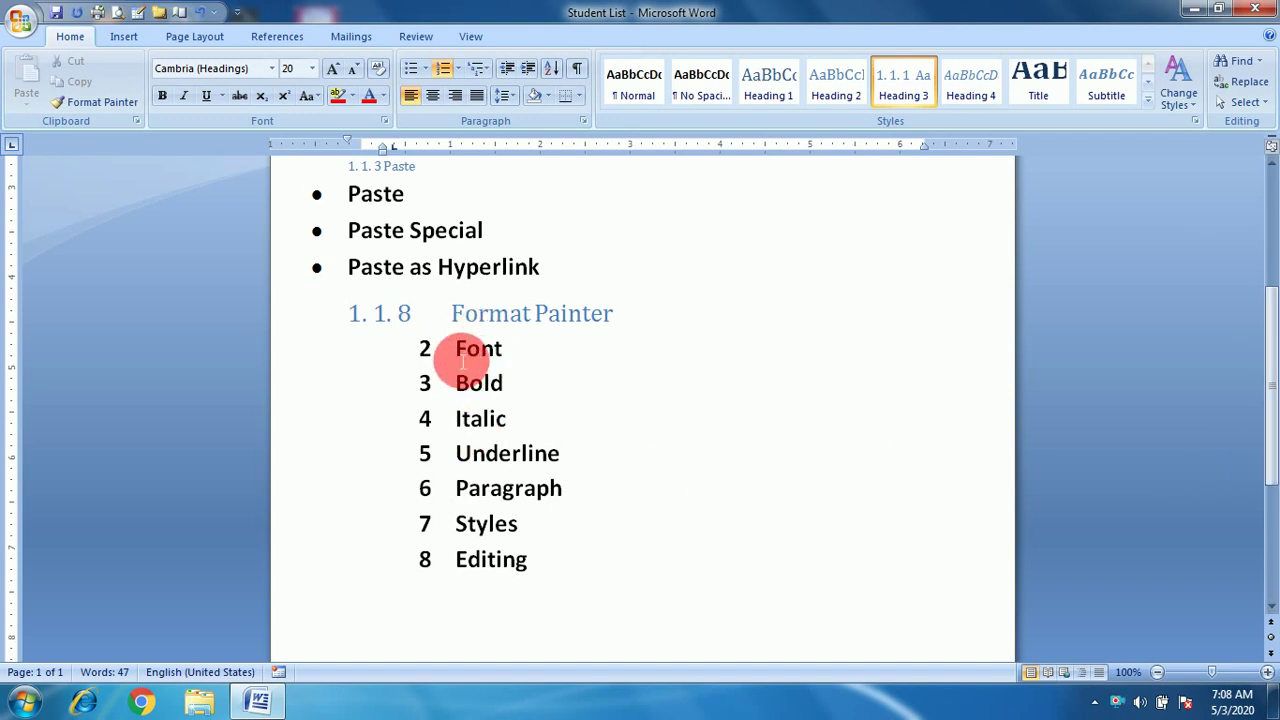
Adjust the Font item's list level with Increase and Decrease Indent, ending at item 2.
left_click(463, 363)
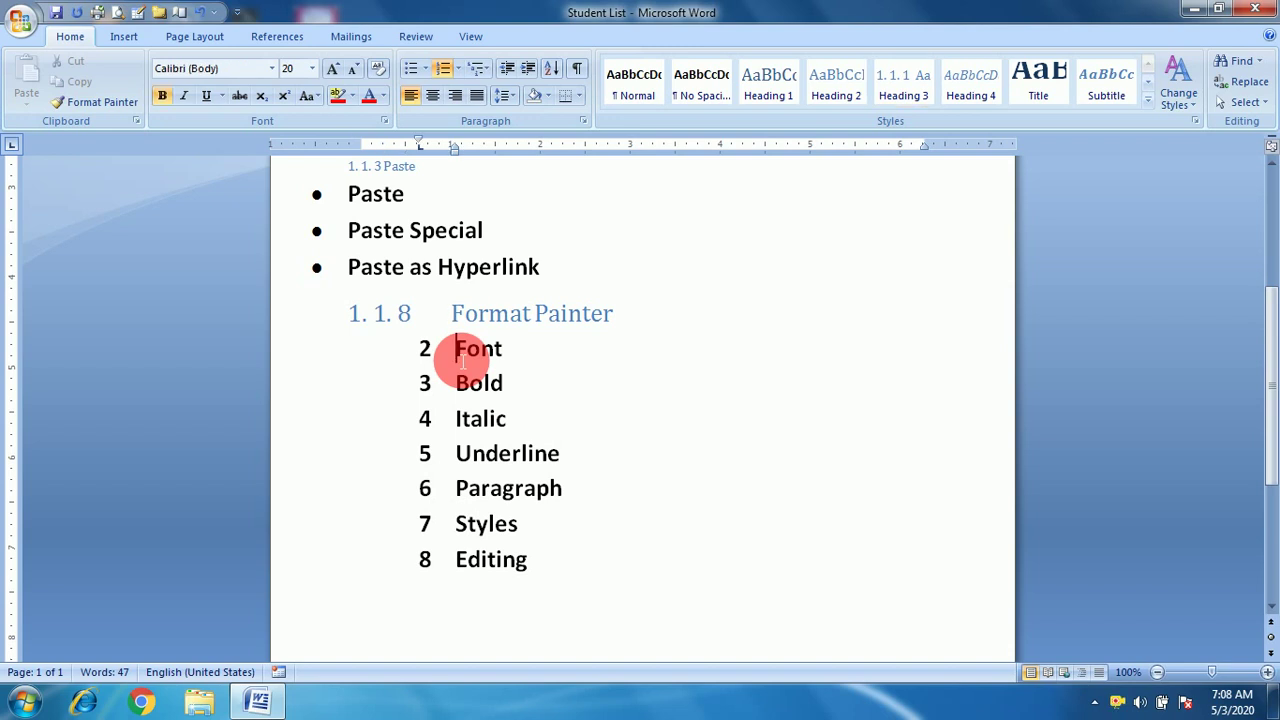
left_click(523, 70)
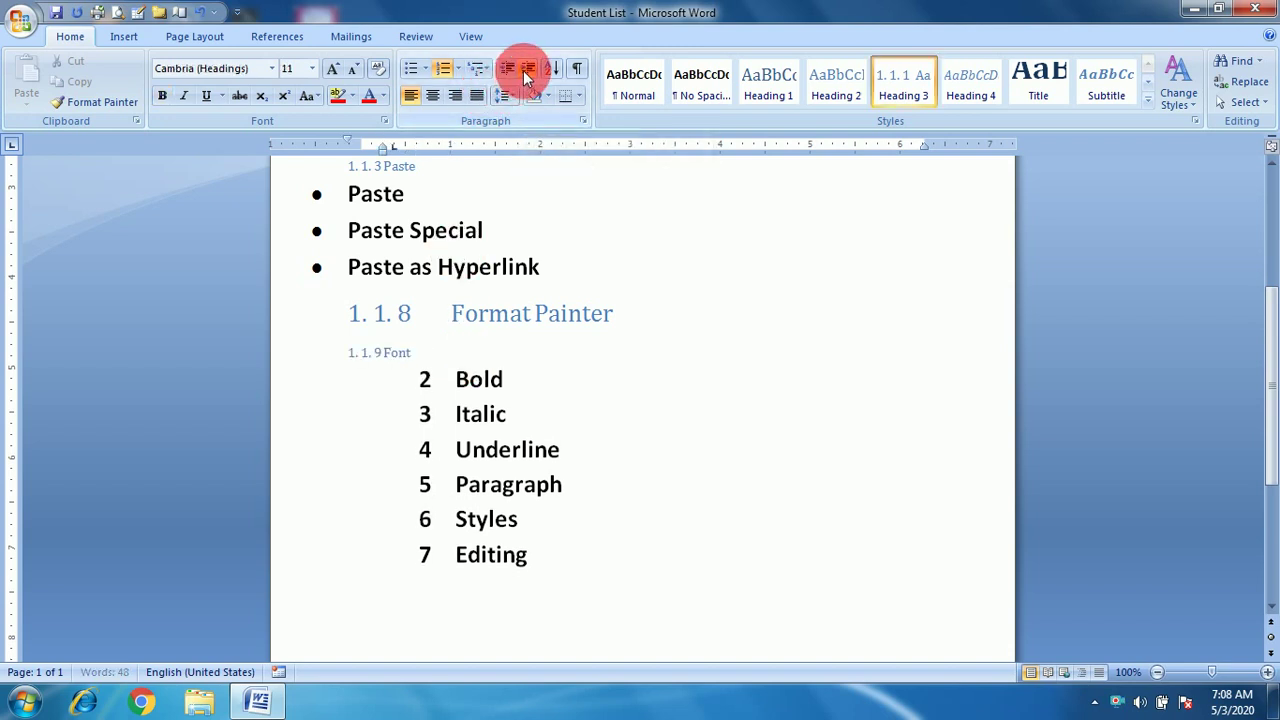
left_click(523, 70)
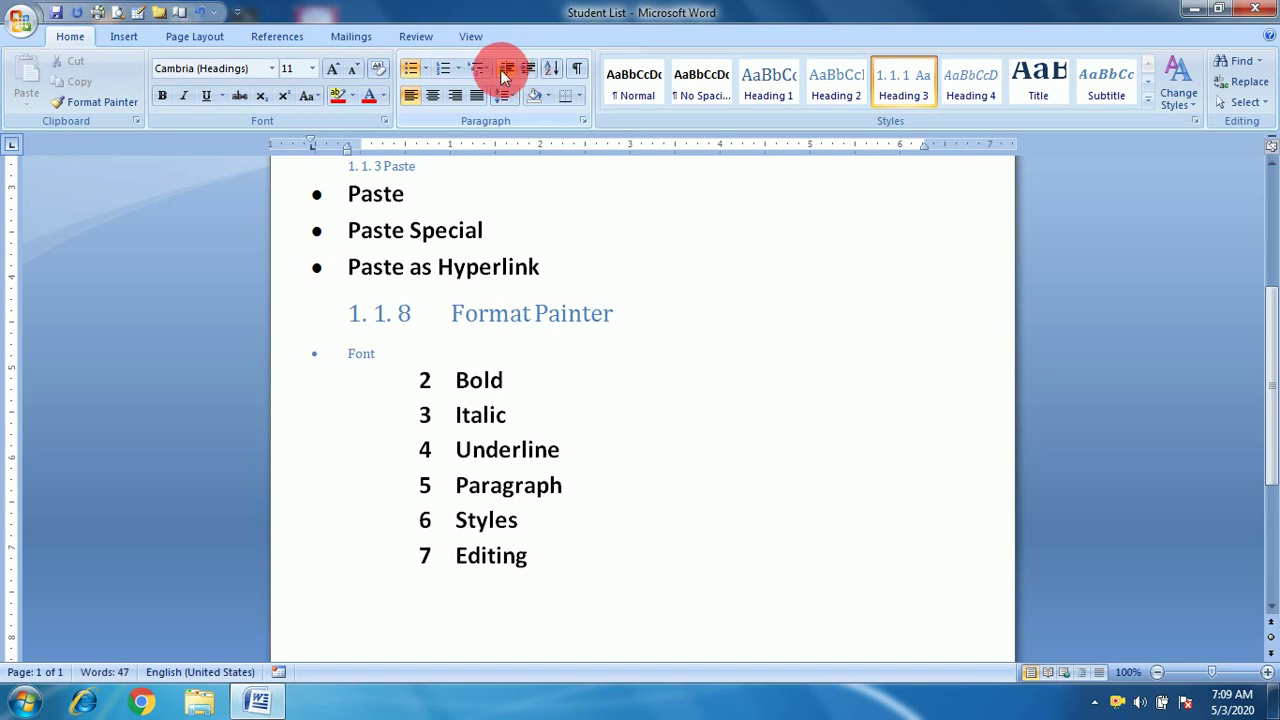
left_click(506, 72)
left_click(506, 72)
left_click(506, 72)
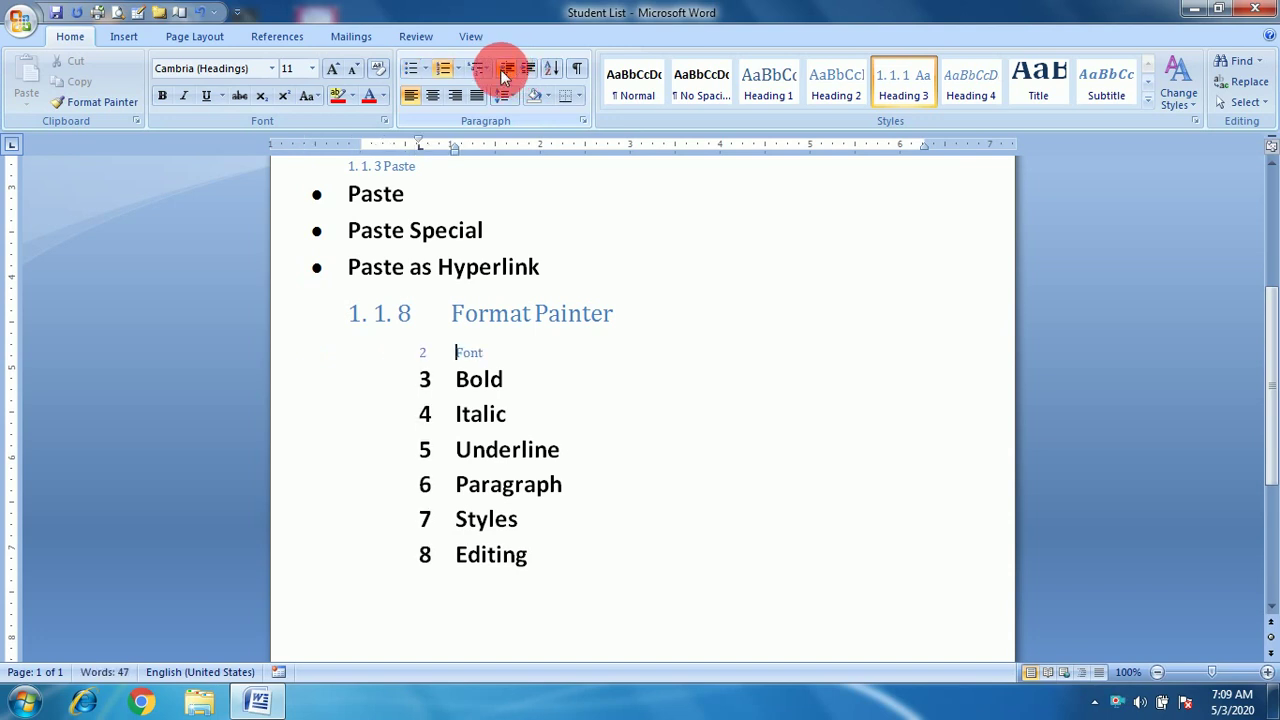
Demote and re-promote the Bold item, leaving it numbered 2. I beneath Font.
left_click(458, 383)
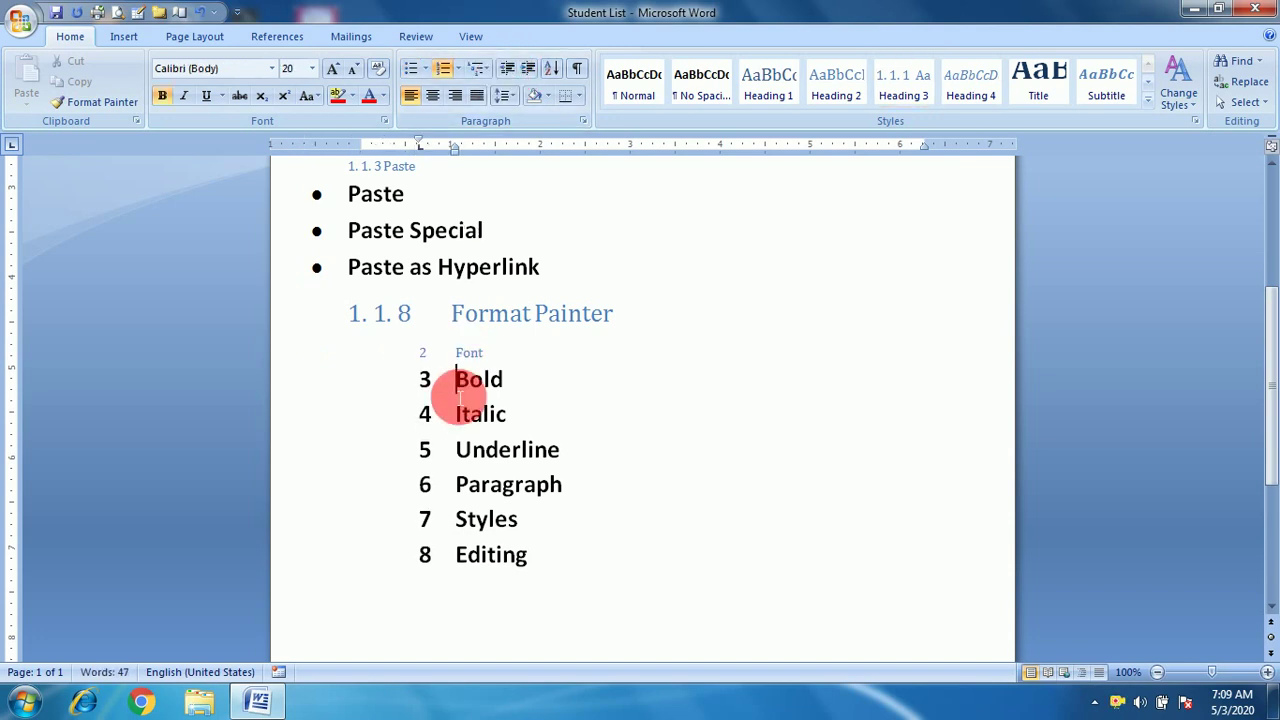
left_click(520, 72)
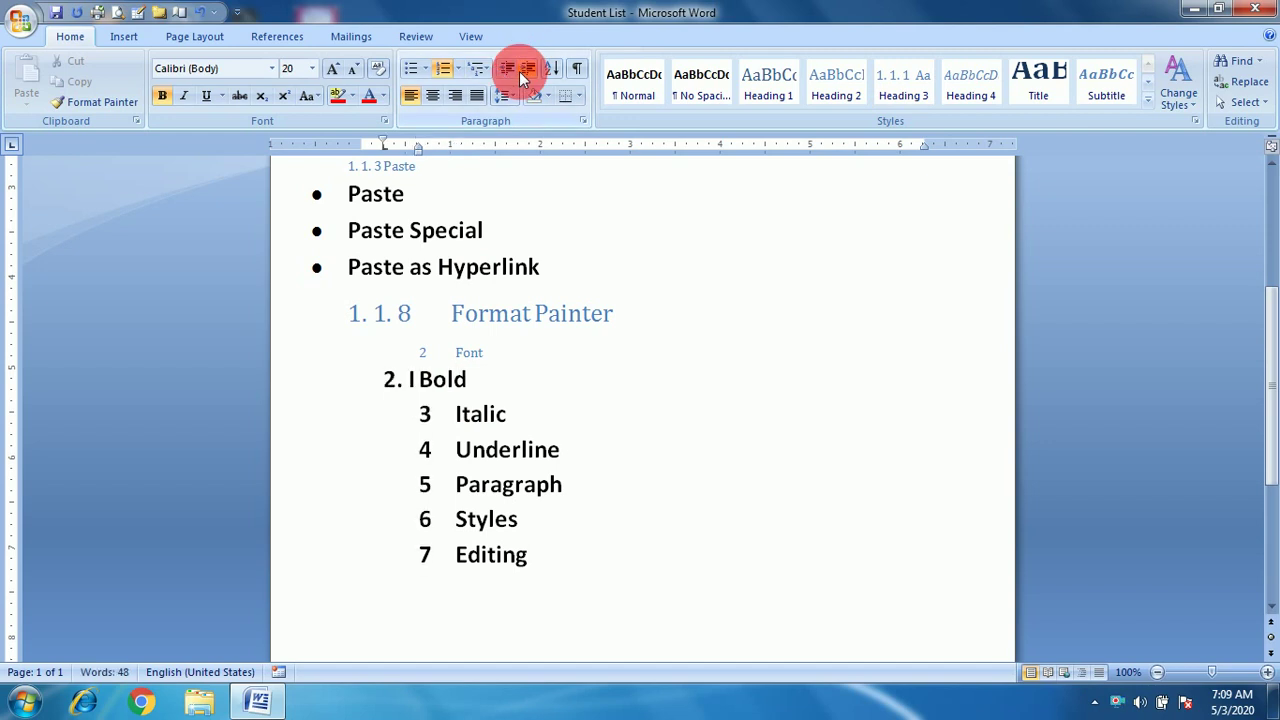
left_click(520, 72)
left_click(520, 72)
left_click(513, 72)
left_click(513, 72)
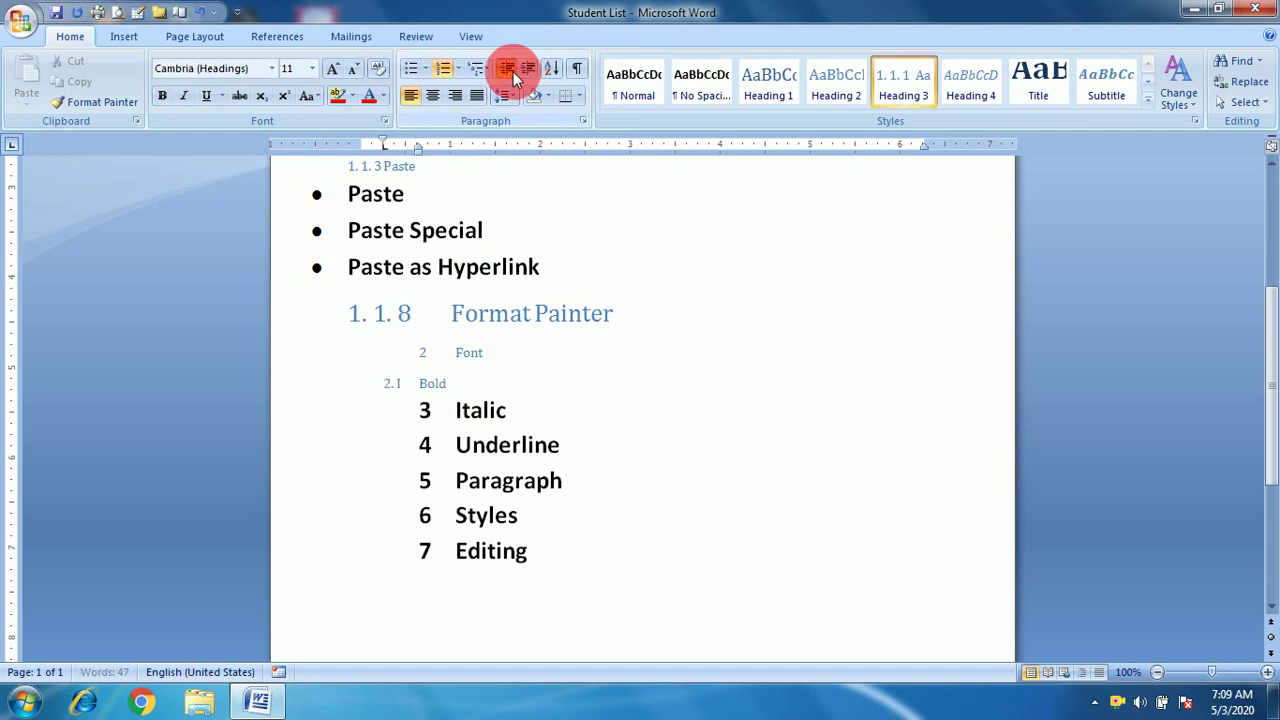
left_click(513, 72)
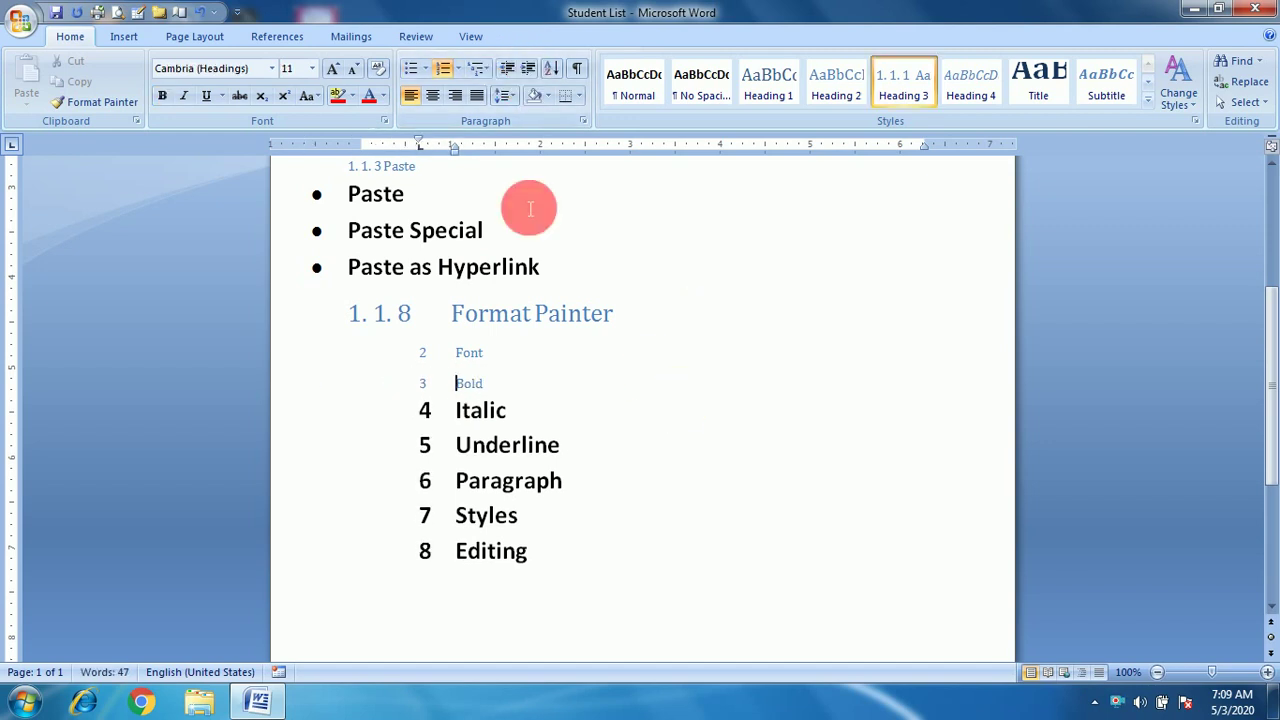